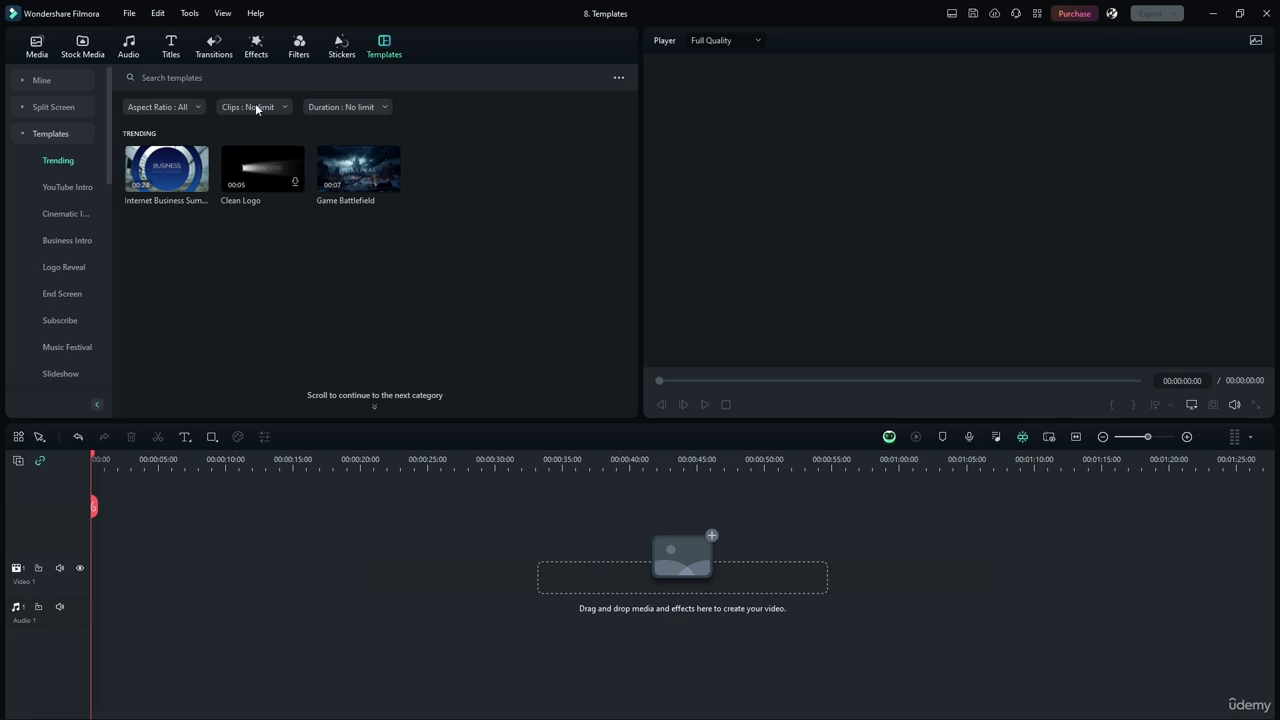
Browse the template categories from YouTube Intro through Subscribe, look over the remaining categories, and collapse the template list
left_click(67, 187)
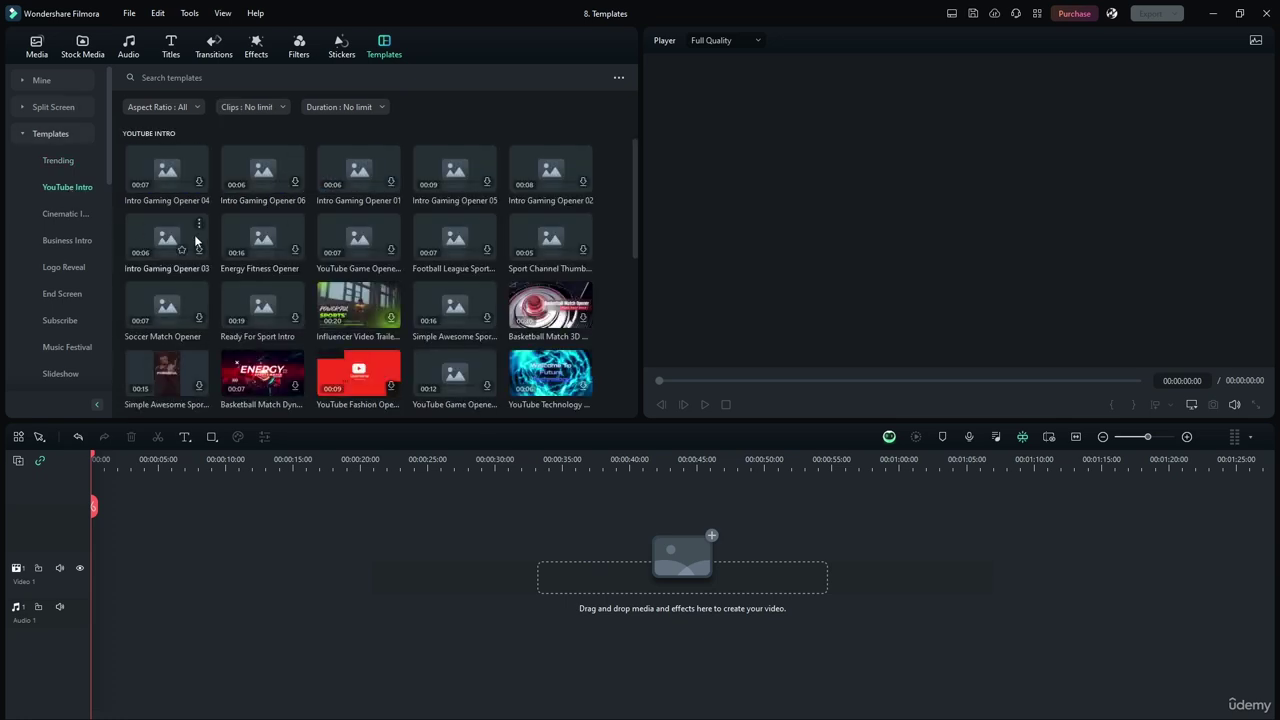
left_click(63, 211)
left_click(60, 241)
left_click(55, 270)
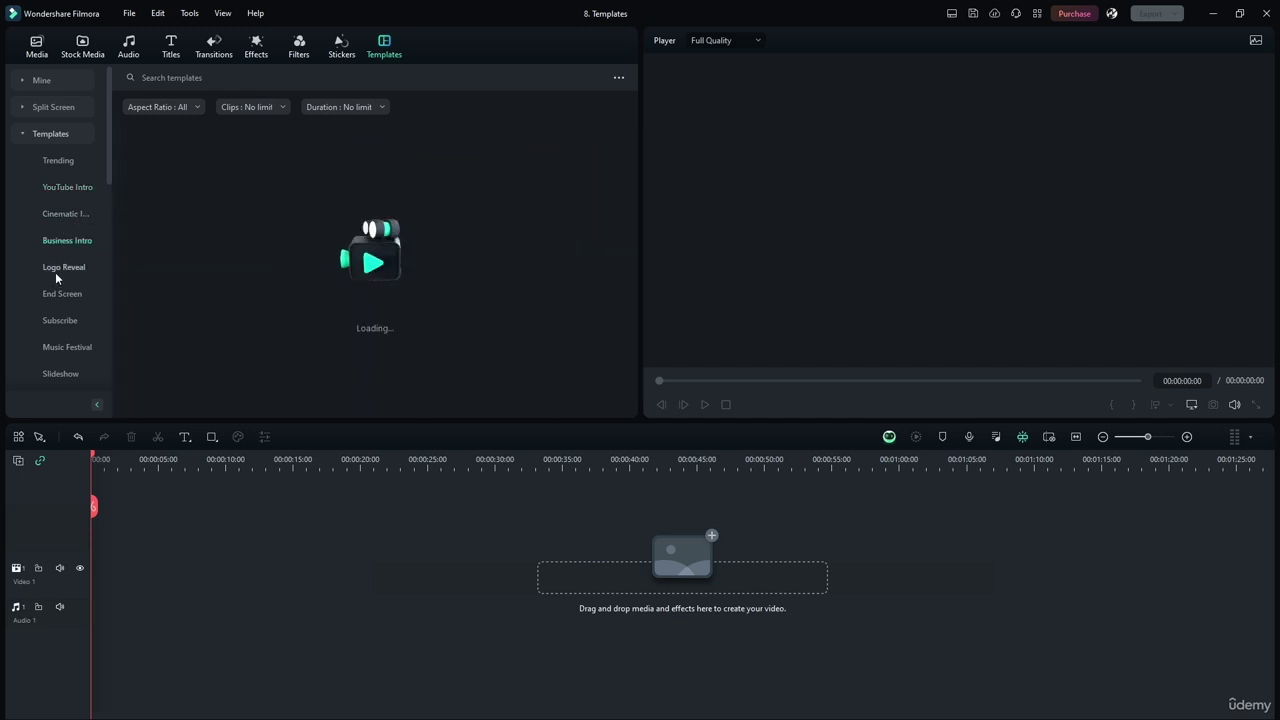
left_click(55, 294)
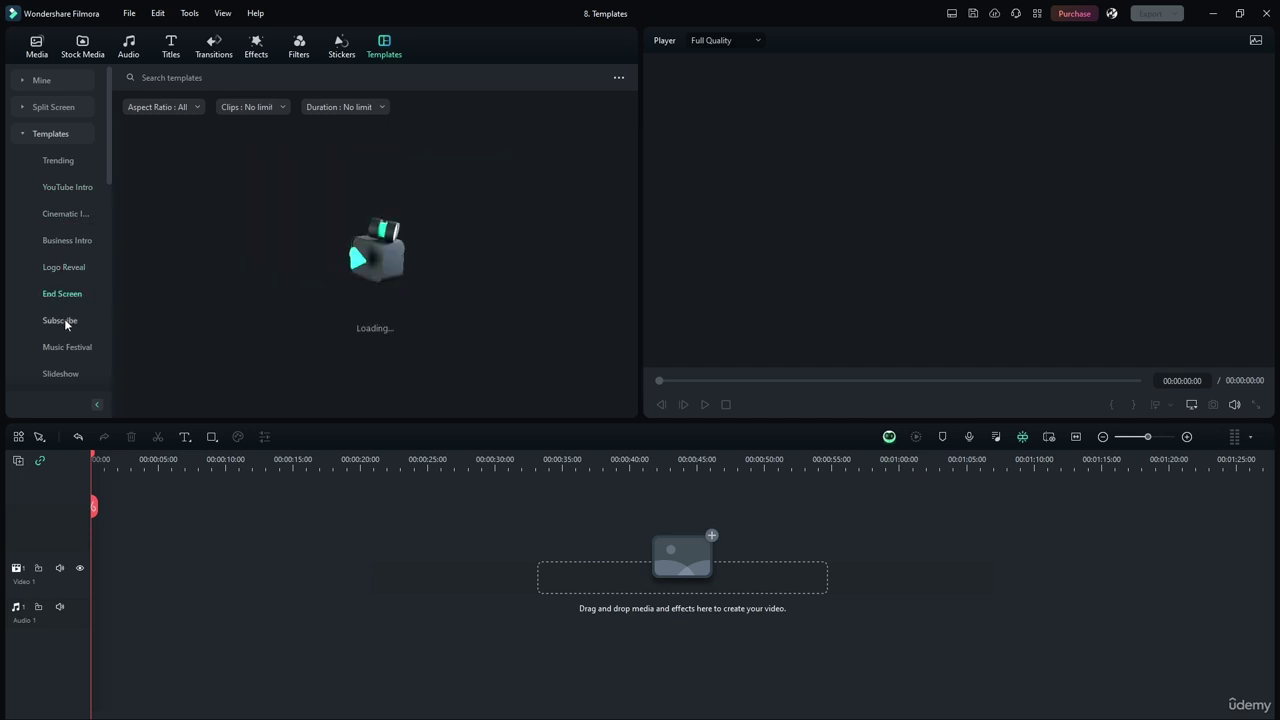
left_click(64, 319)
scroll(72, 255, "down", 5)
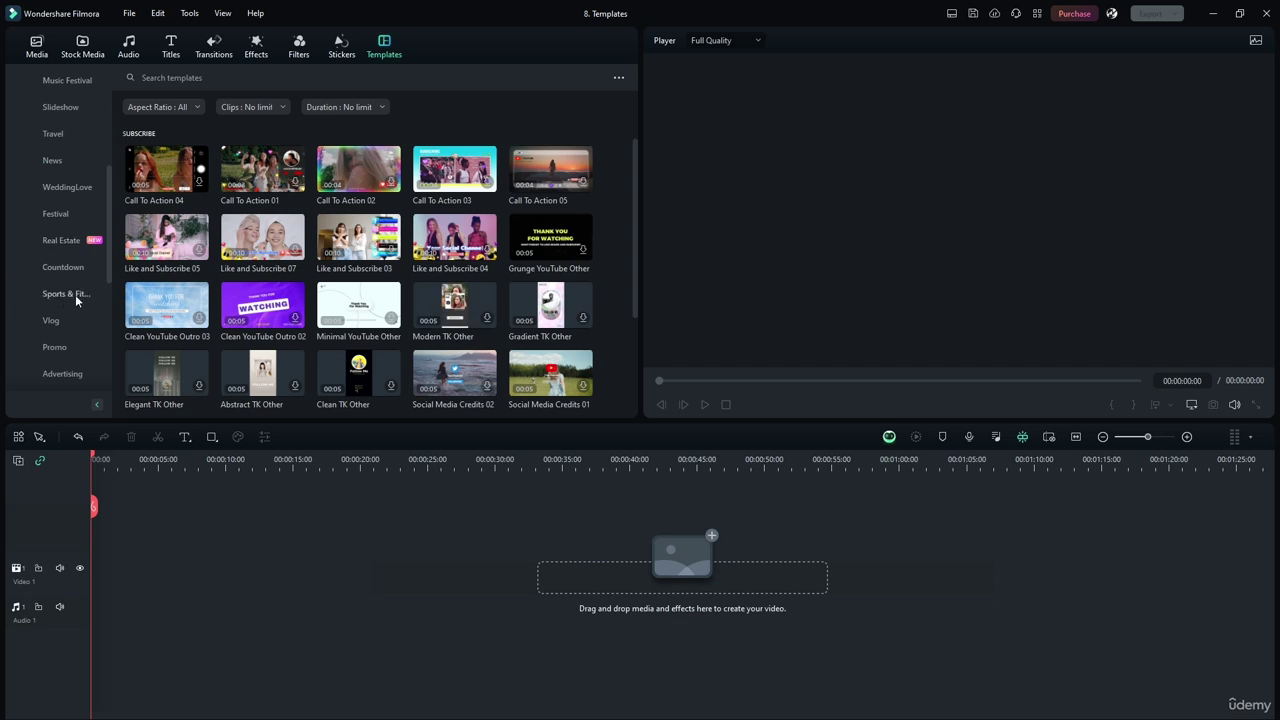
scroll(66, 345, "down", 3)
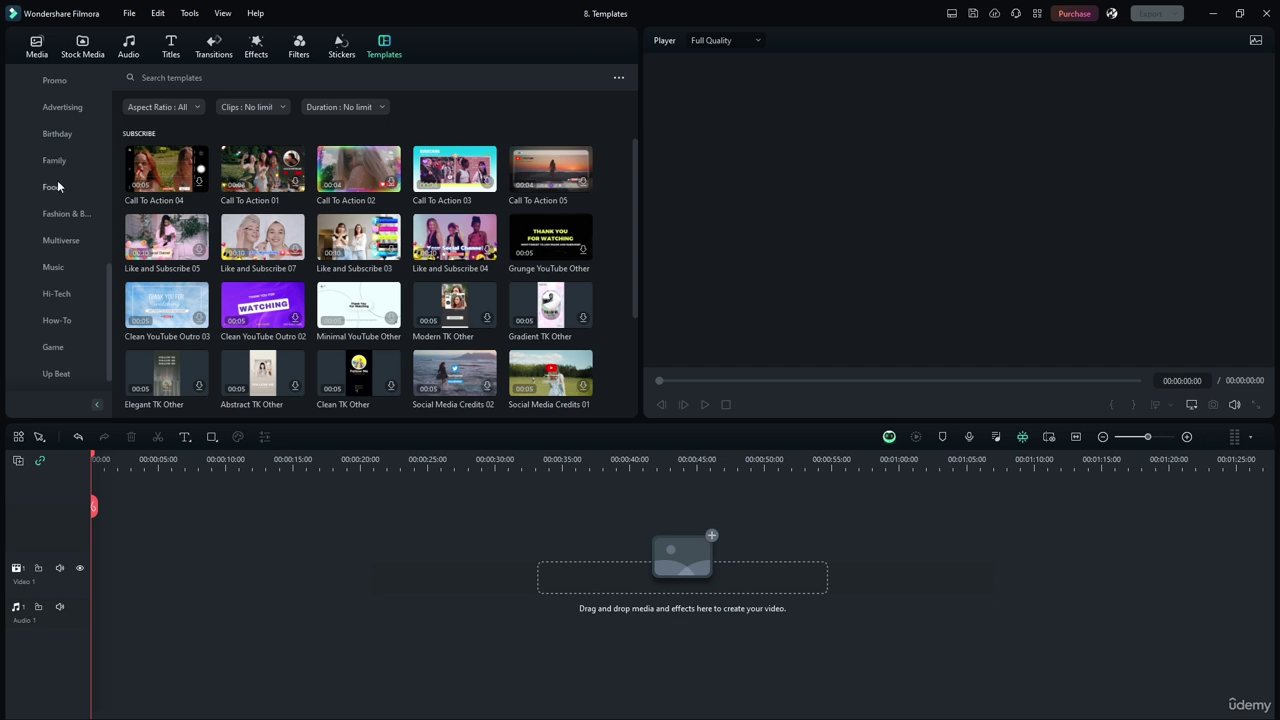
scroll(51, 282, "down", 1)
left_click_drag(108, 329, 107, 104)
left_click(23, 131)
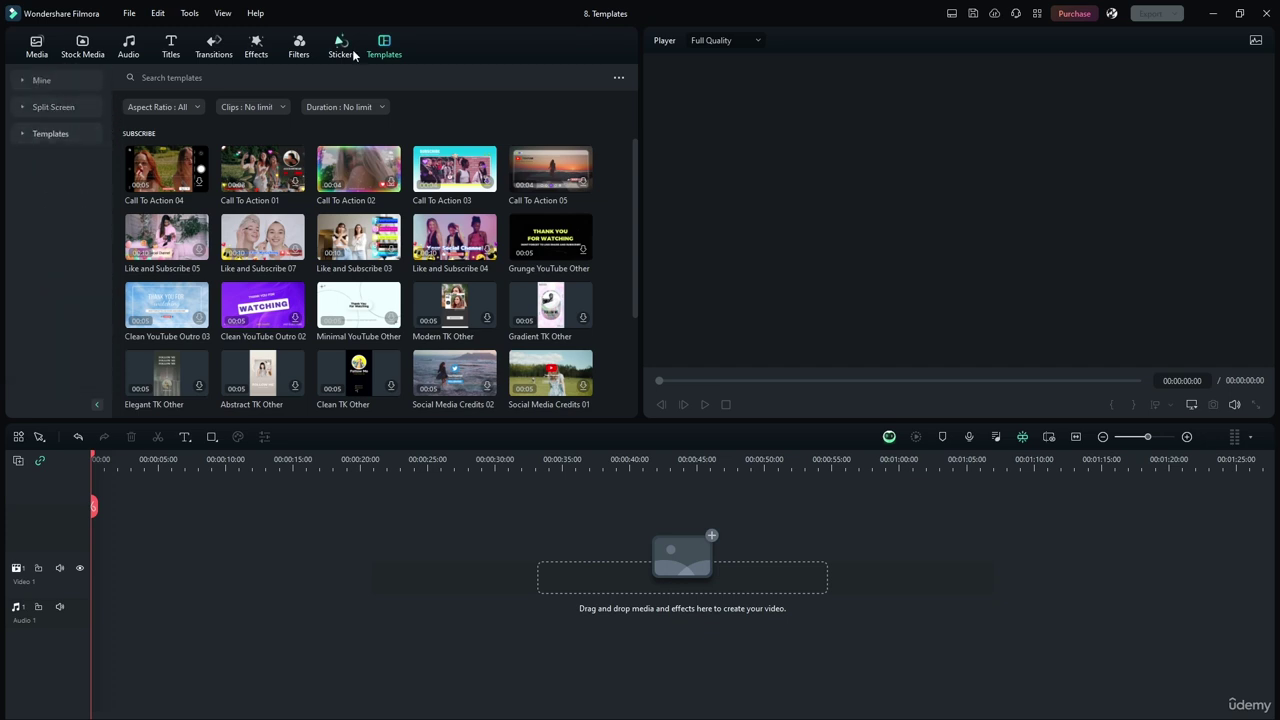
Mark the downloaded Cinema Outro 13 template as a favorite and check it among the favorite templates
left_click(23, 81)
left_click(45, 132)
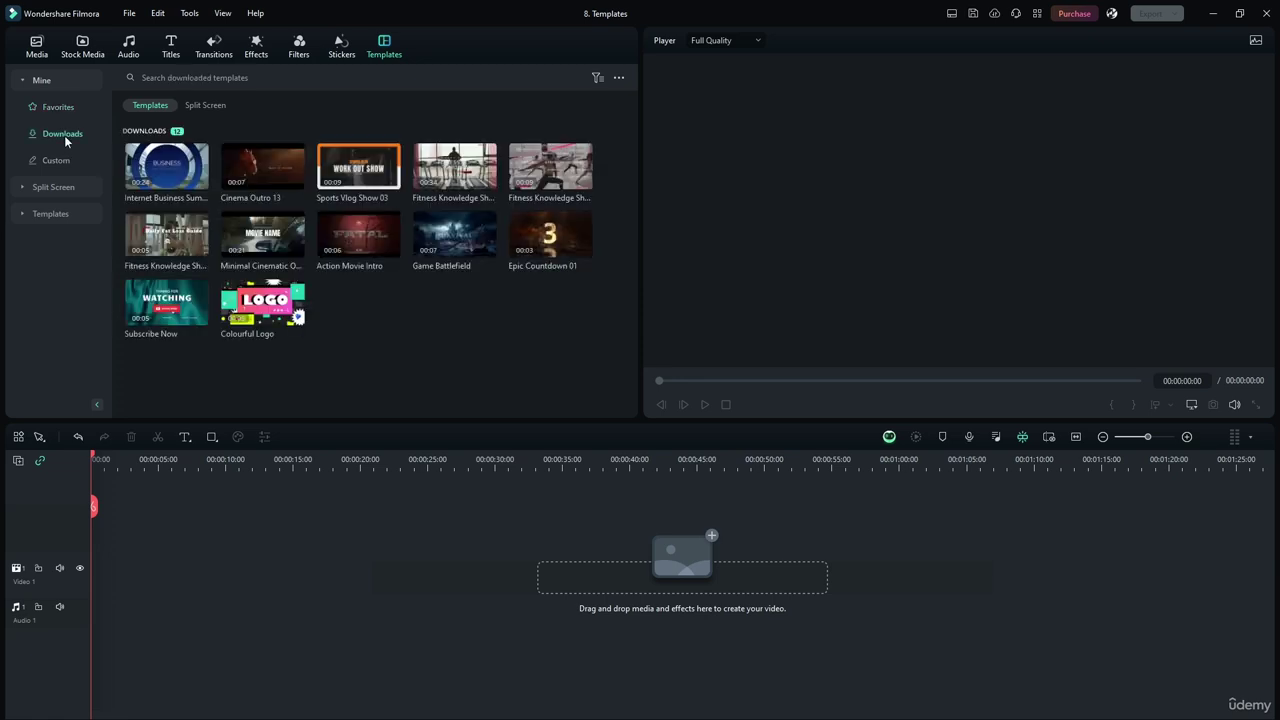
left_click(56, 107)
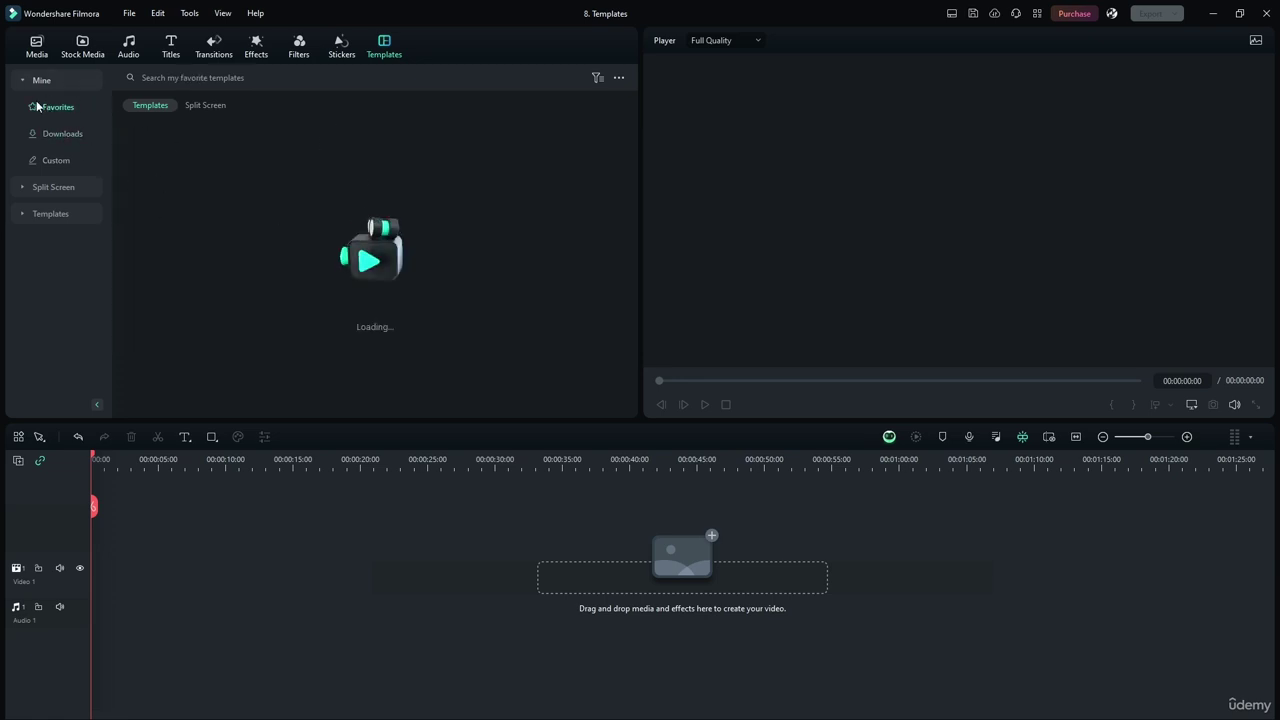
left_click(72, 138)
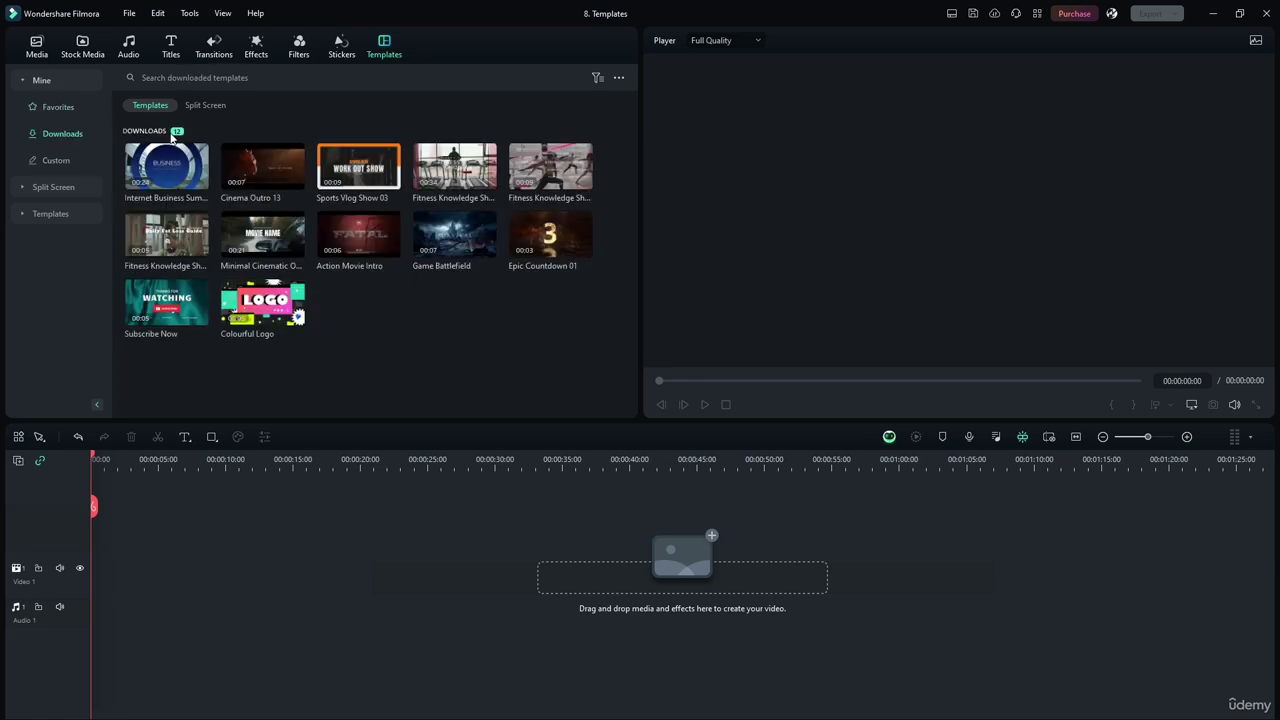
left_click(277, 179)
left_click(64, 112)
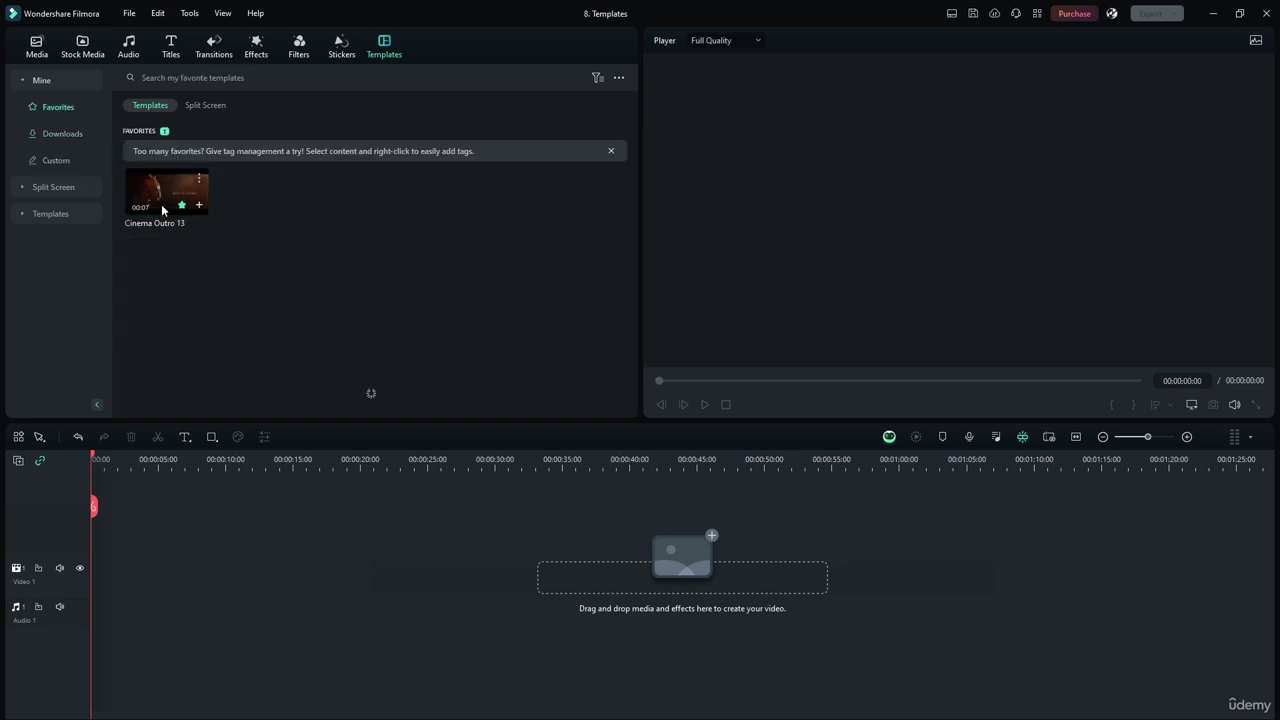
left_click(60, 134)
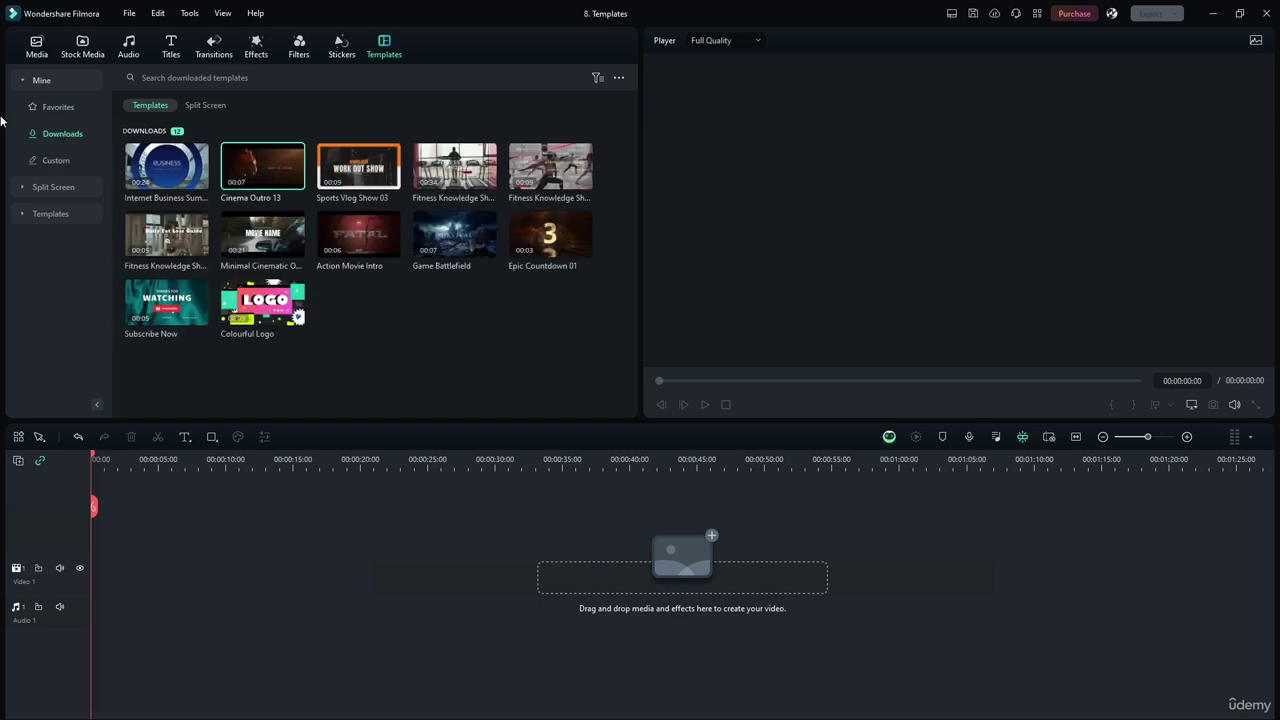
left_click(60, 107)
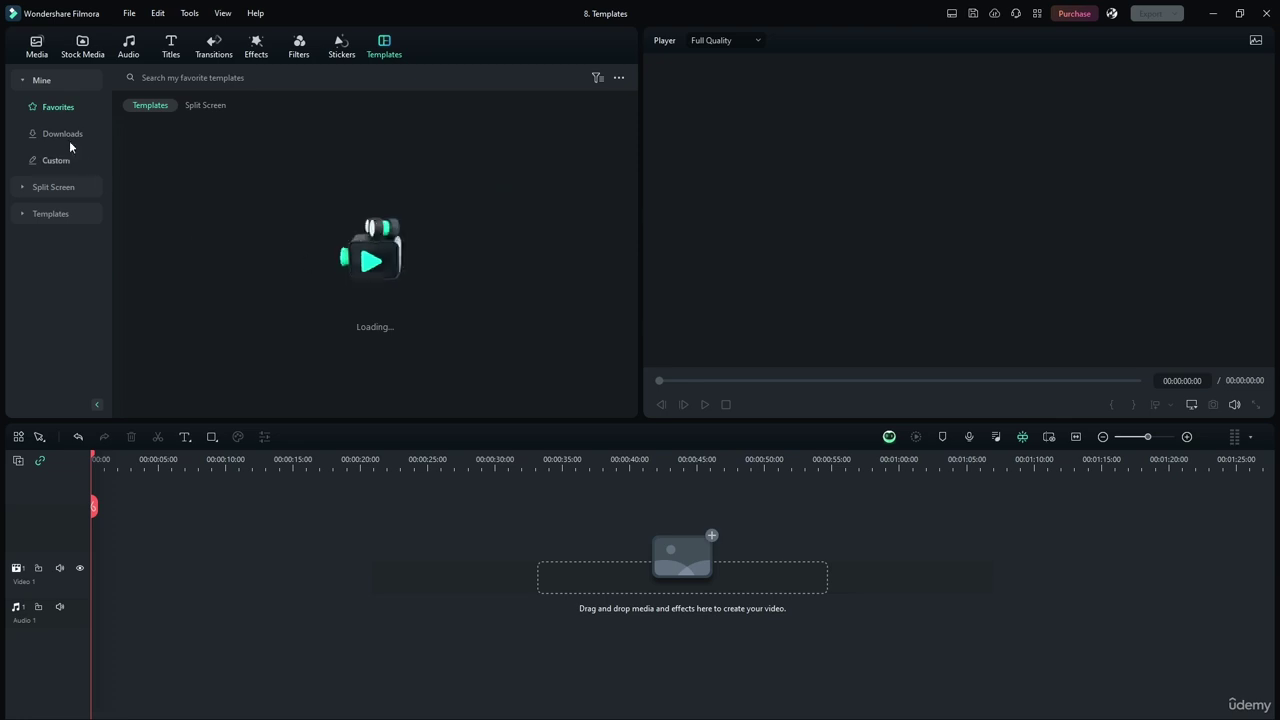
Place the downloaded Epic Countdown 01 template at the start of Video 1, matching the project to the media's 1920 x 1080 25fps
left_click(63, 134)
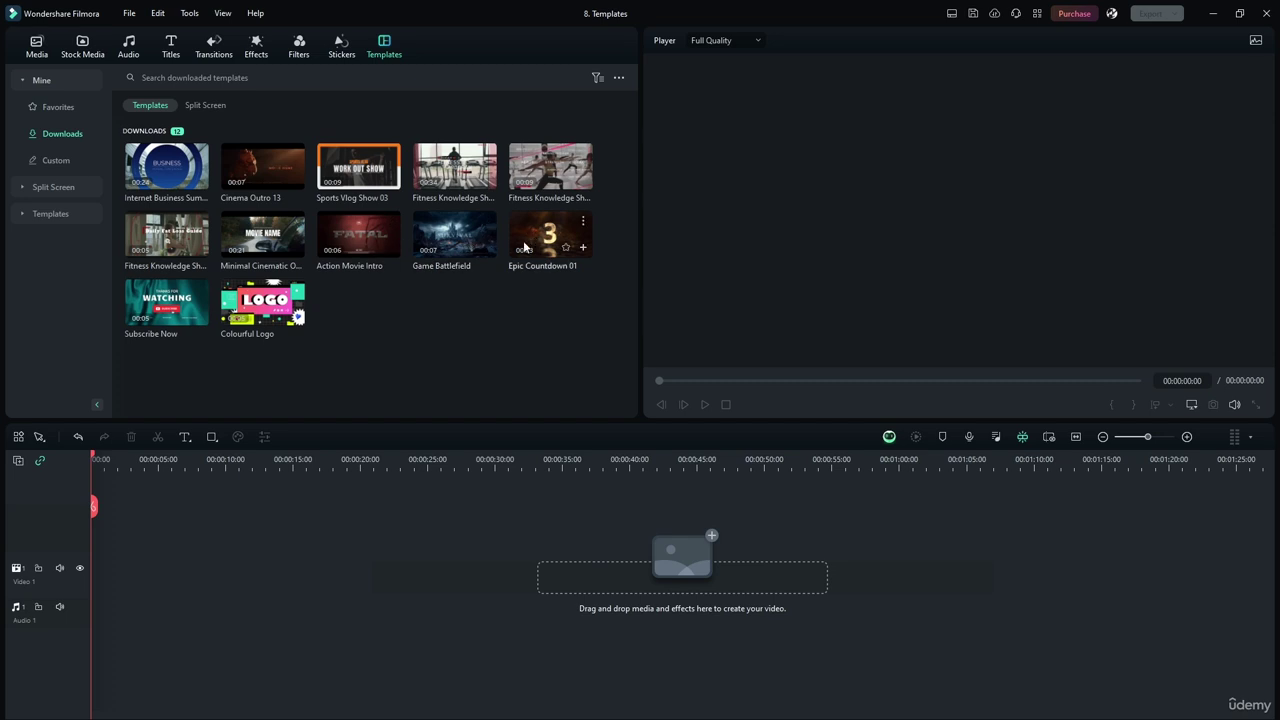
left_click_drag(164, 577, 104, 582)
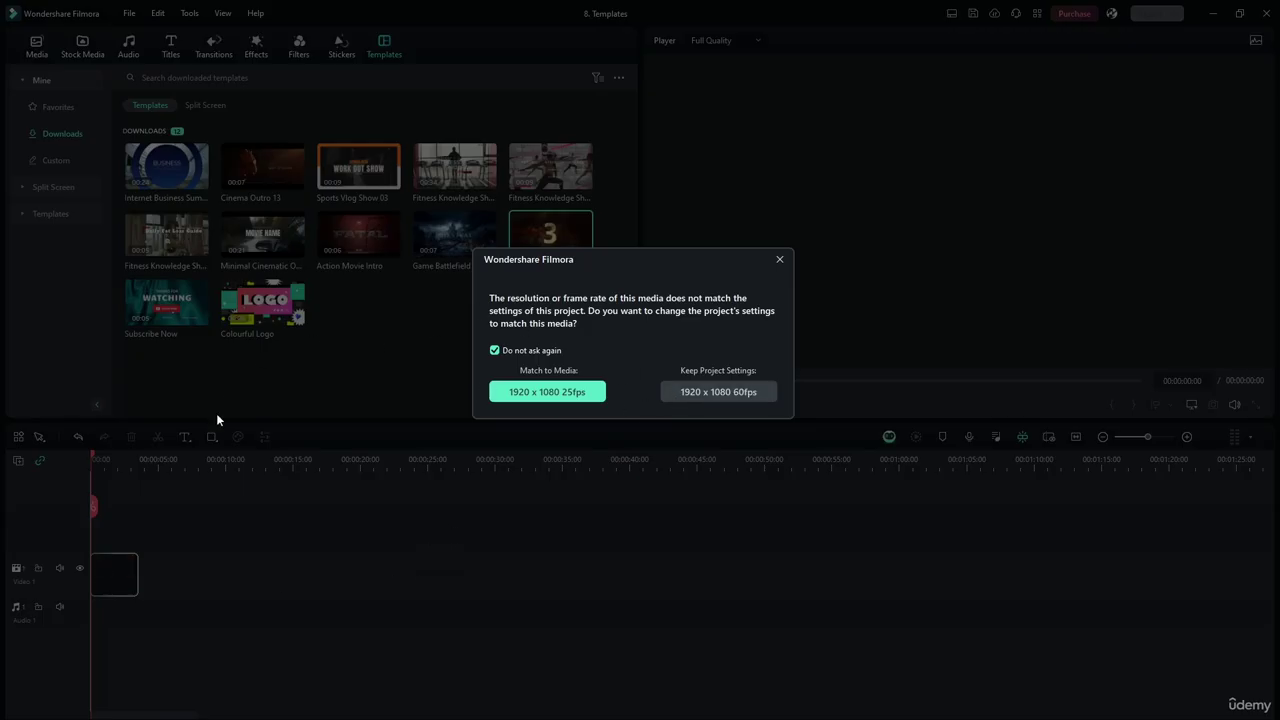
left_click(544, 391)
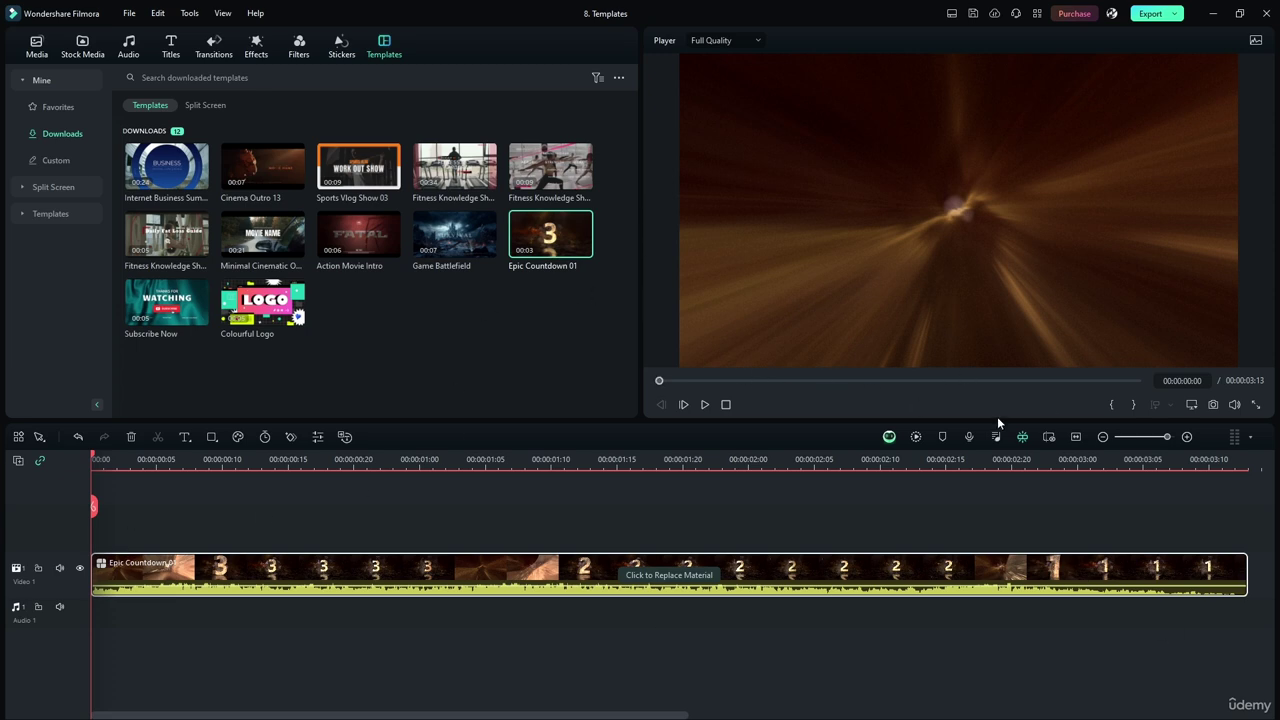
Play the Epic Countdown 01 clip through twice and return the playhead to the start of the timeline
left_click(705, 405)
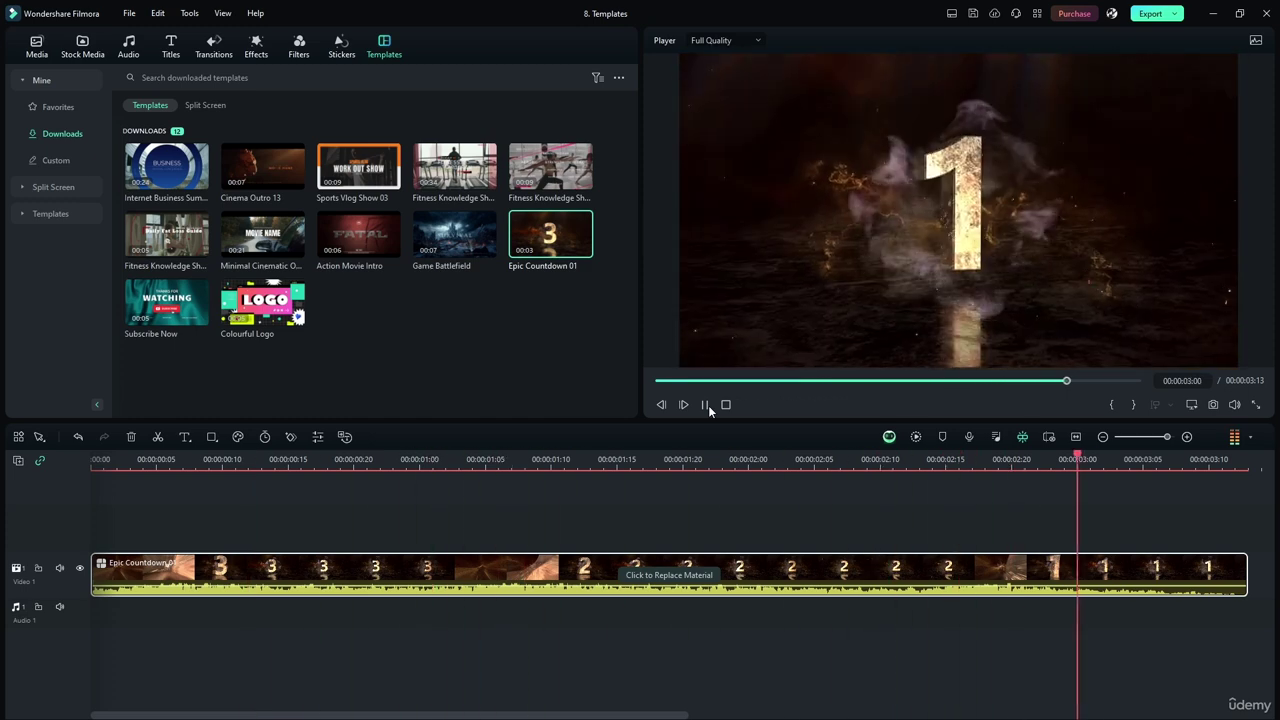
mouse_move(1234, 404)
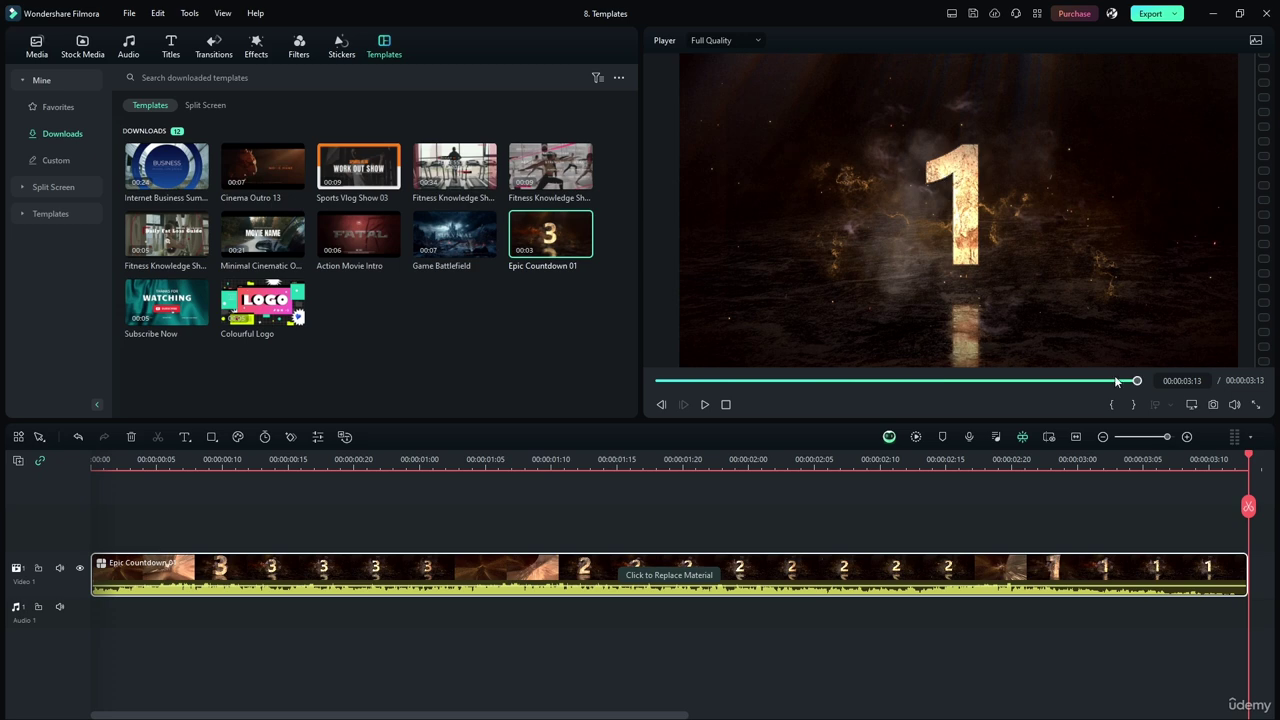
left_click(726, 404)
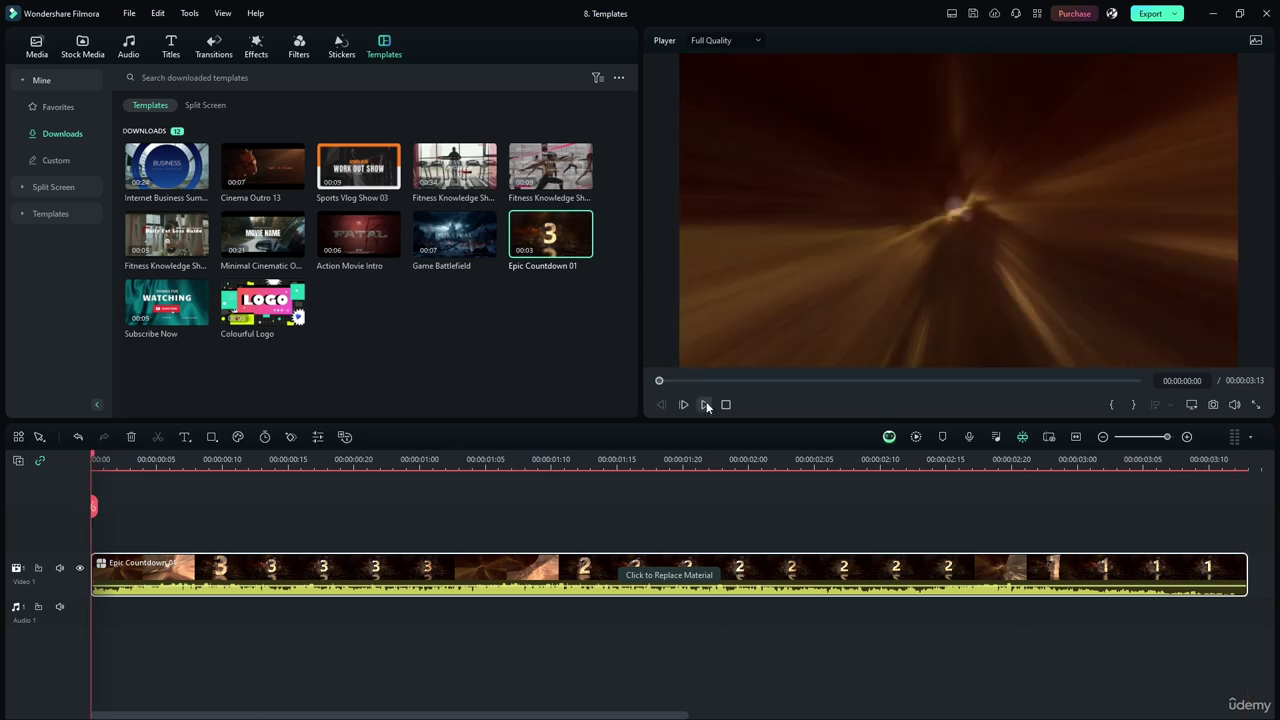
left_click(706, 405)
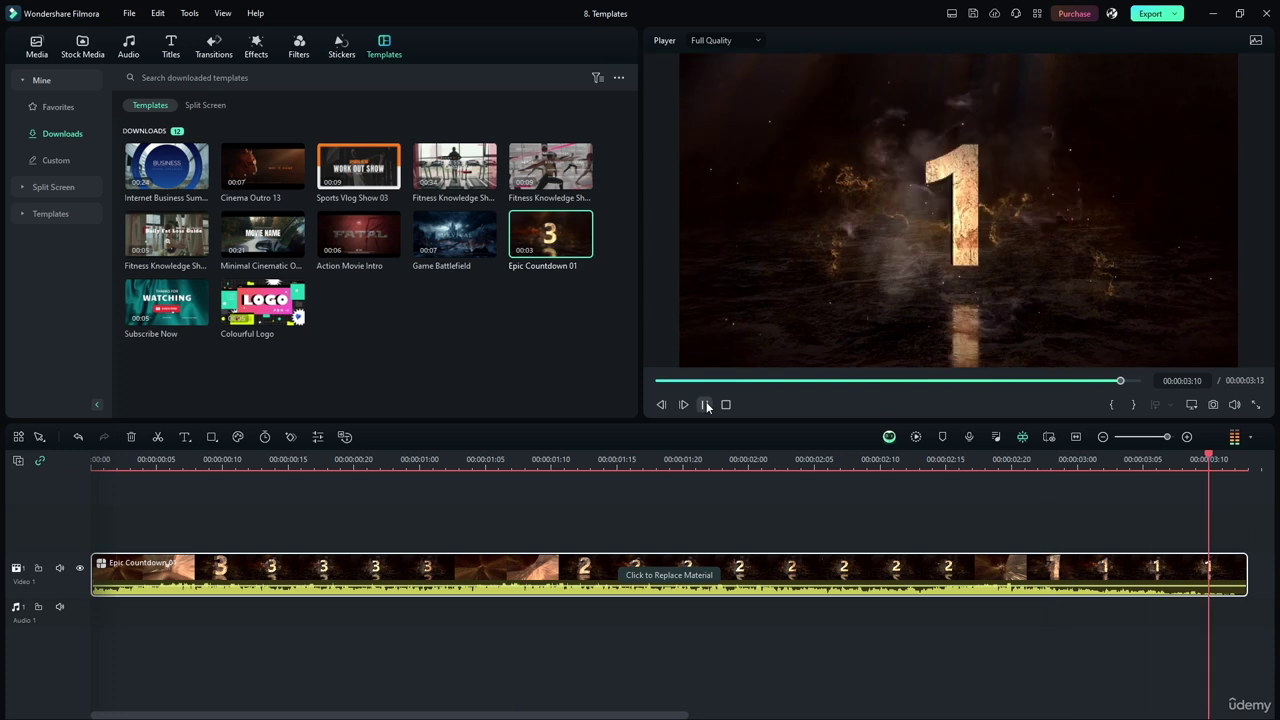
left_click(706, 405)
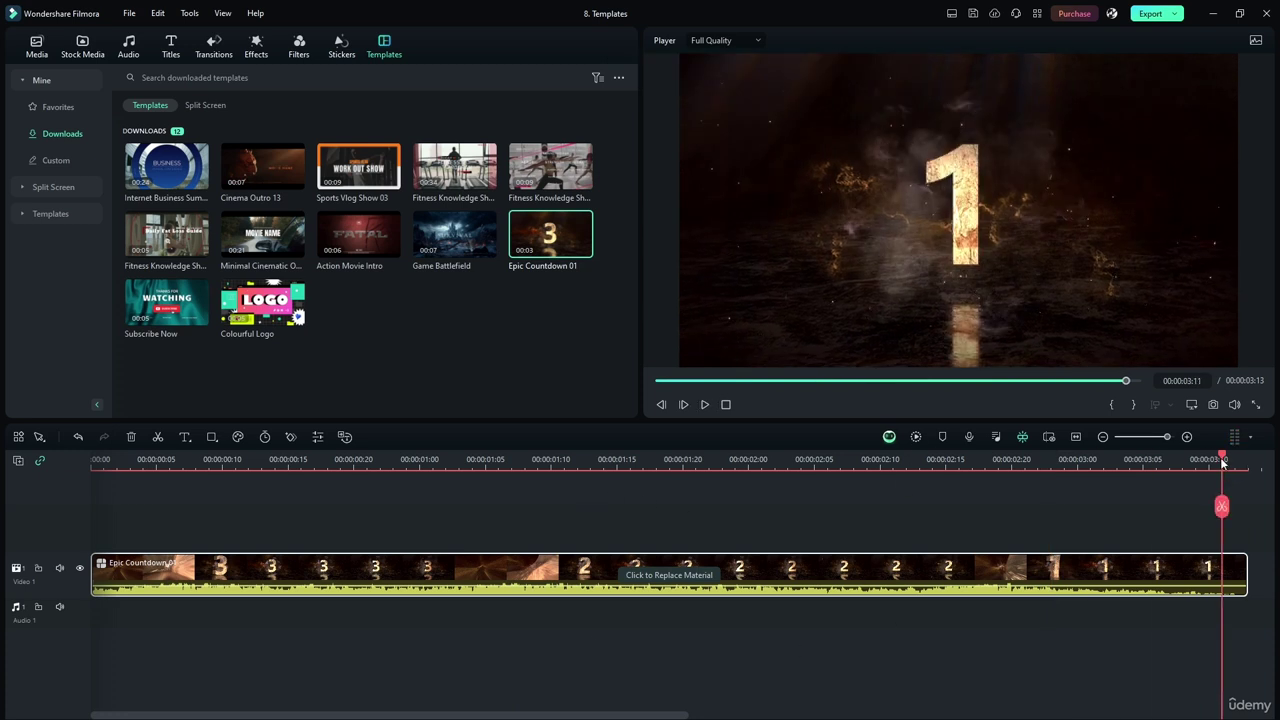
left_click_drag(1222, 459, 94, 459)
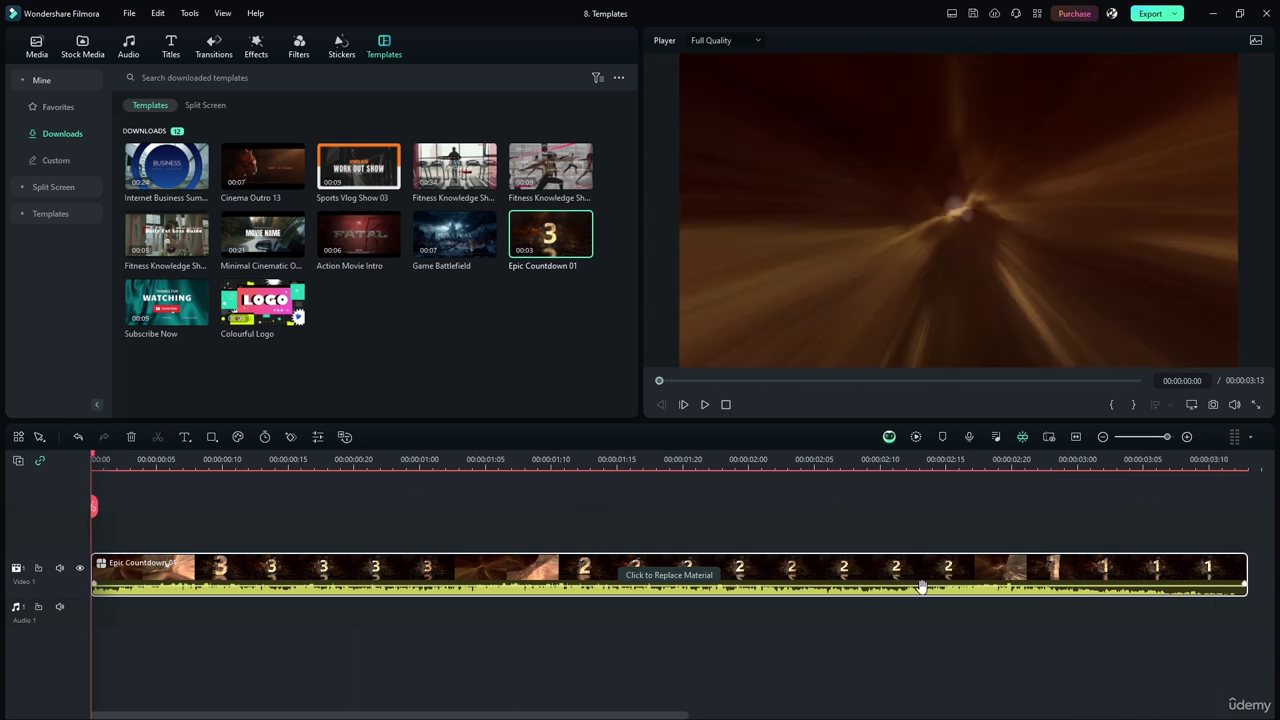
Open the countdown clip for material replacement, review its media, stock media and text options, and expand the template onto the timeline
left_click(669, 565)
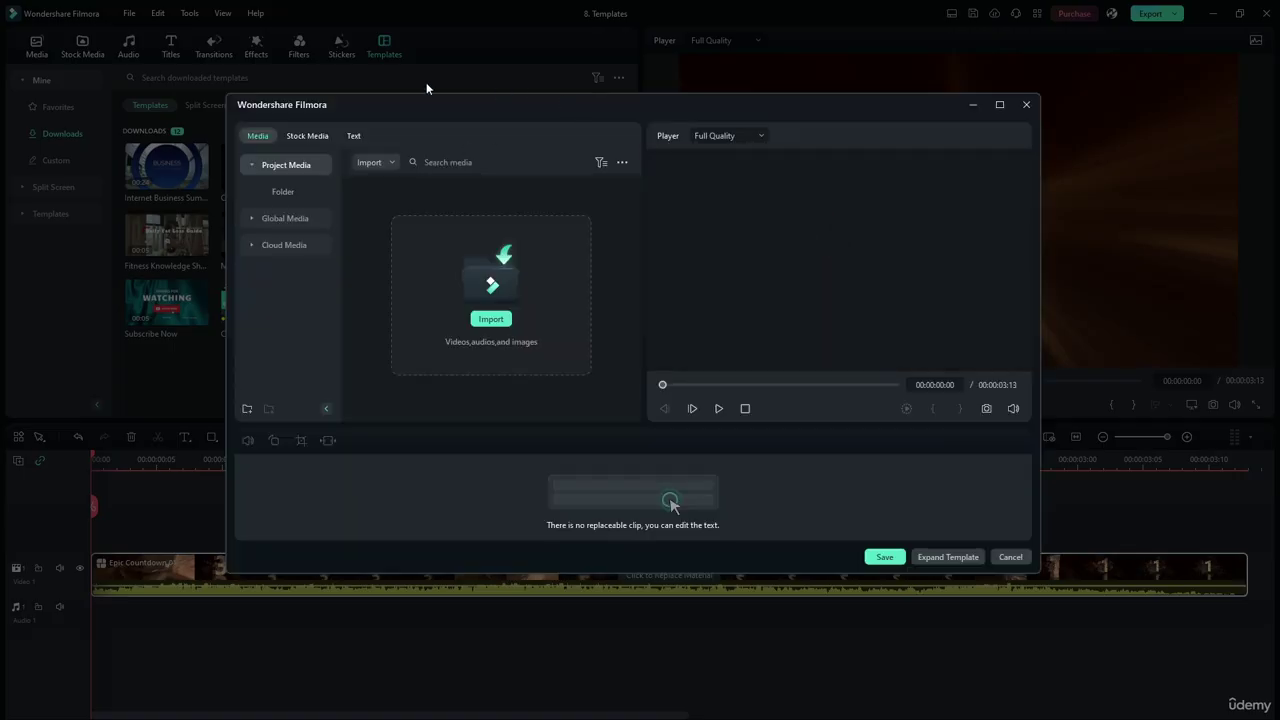
mouse_move(427, 104)
left_mouse_down()
mouse_move(471, 203)
mouse_move(389, 146)
mouse_move(425, 118)
left_mouse_up()
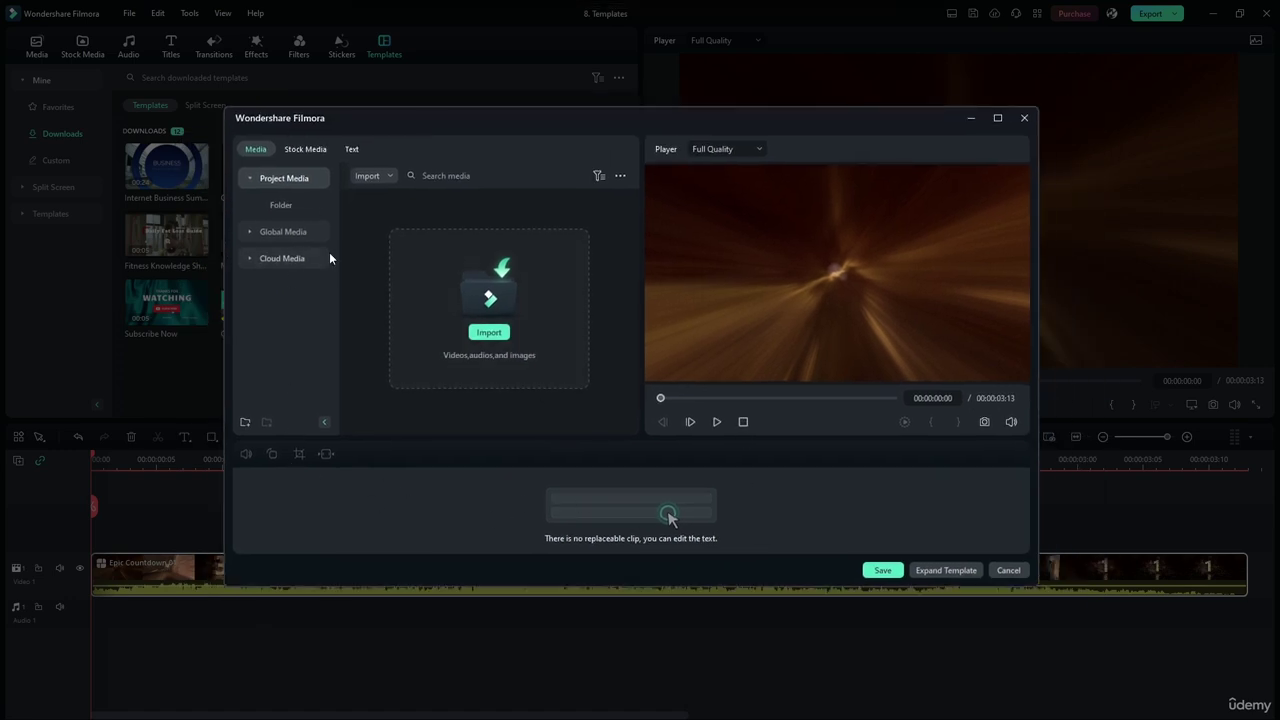
left_click(313, 148)
left_click(351, 148)
left_click(256, 148)
left_click(944, 570)
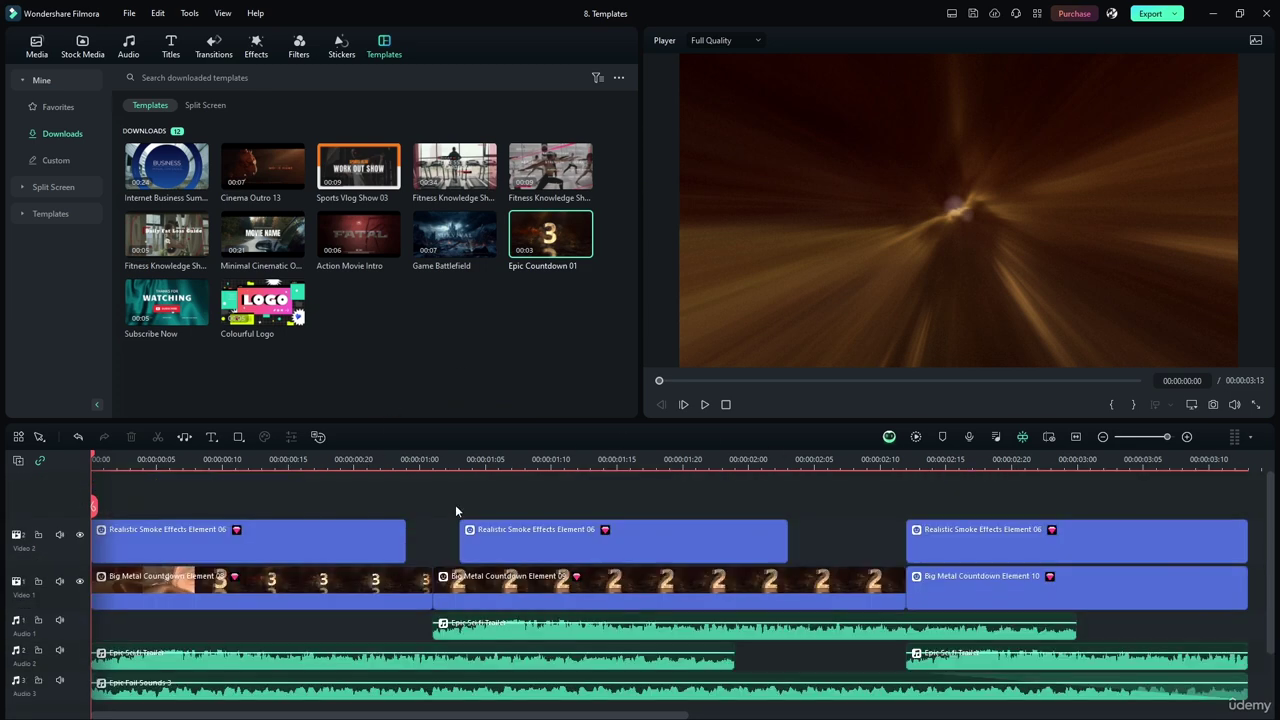
Examine the expanded template's video and audio tracks, play the countdown, and inspect the final countdown and smoke clips
scroll(538, 560, "down", 2)
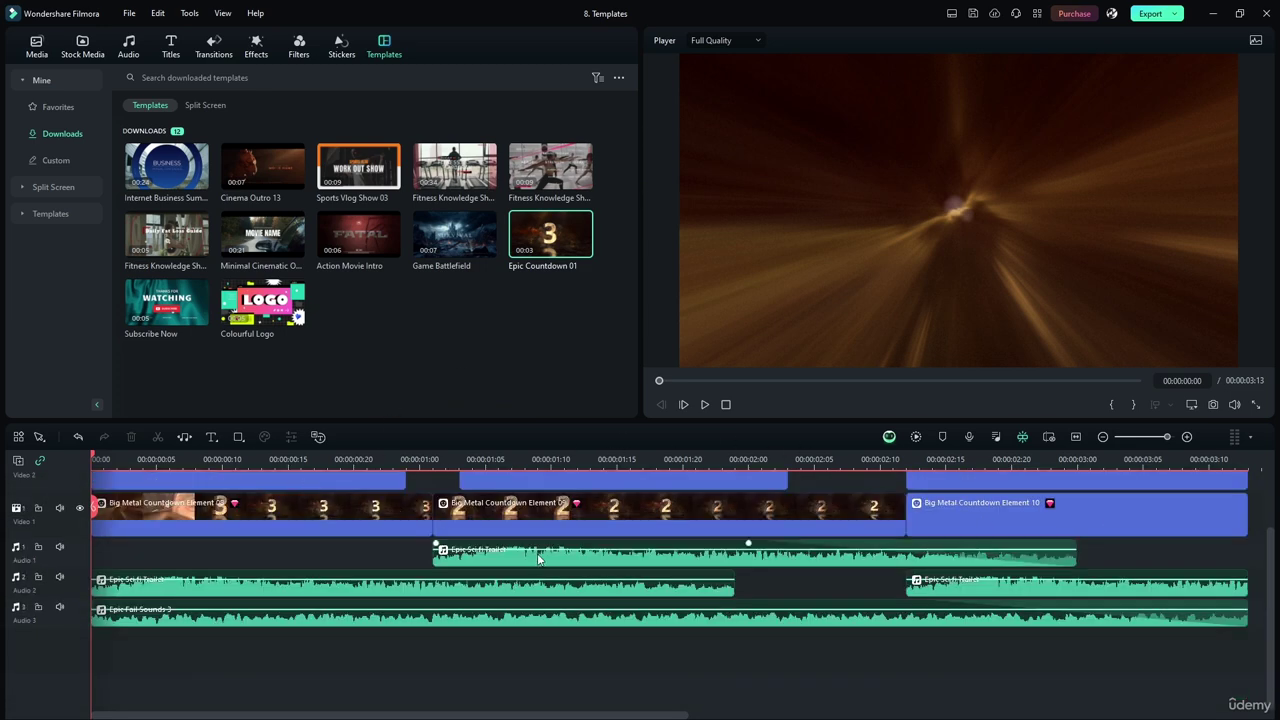
scroll(356, 507, "up", 2)
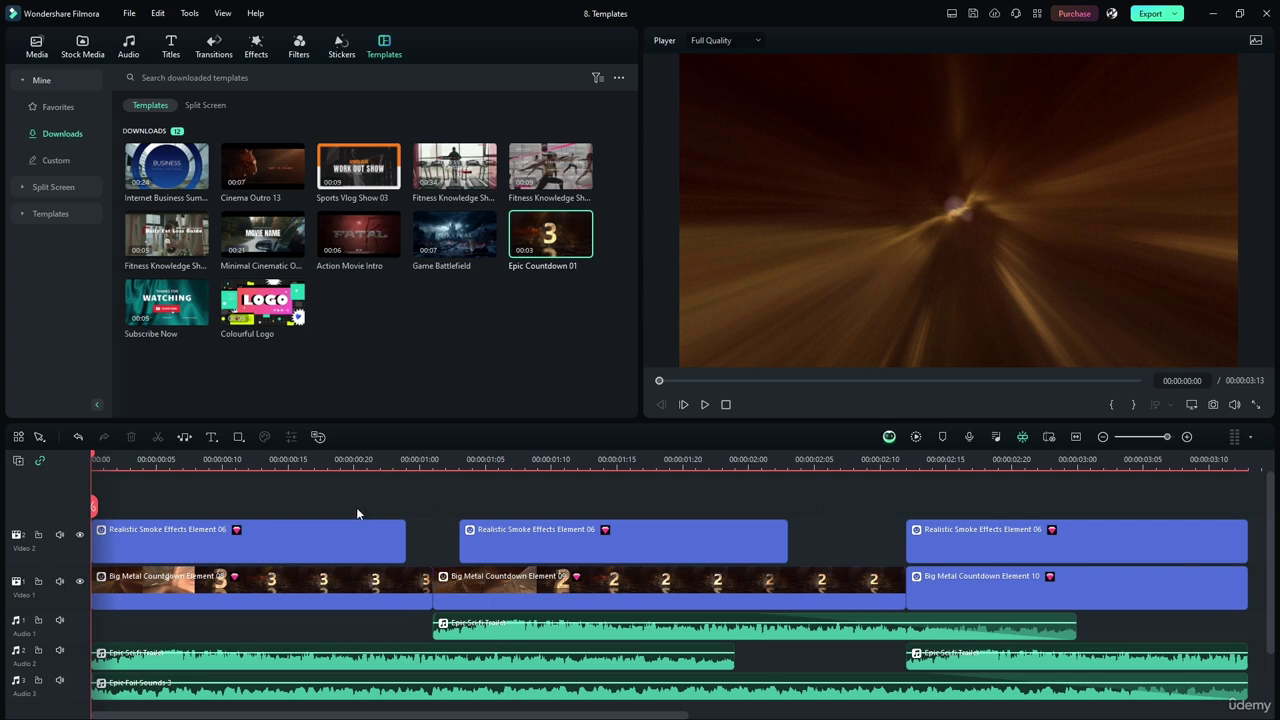
scroll(191, 542, "down", 2)
scroll(240, 580, "up", 2)
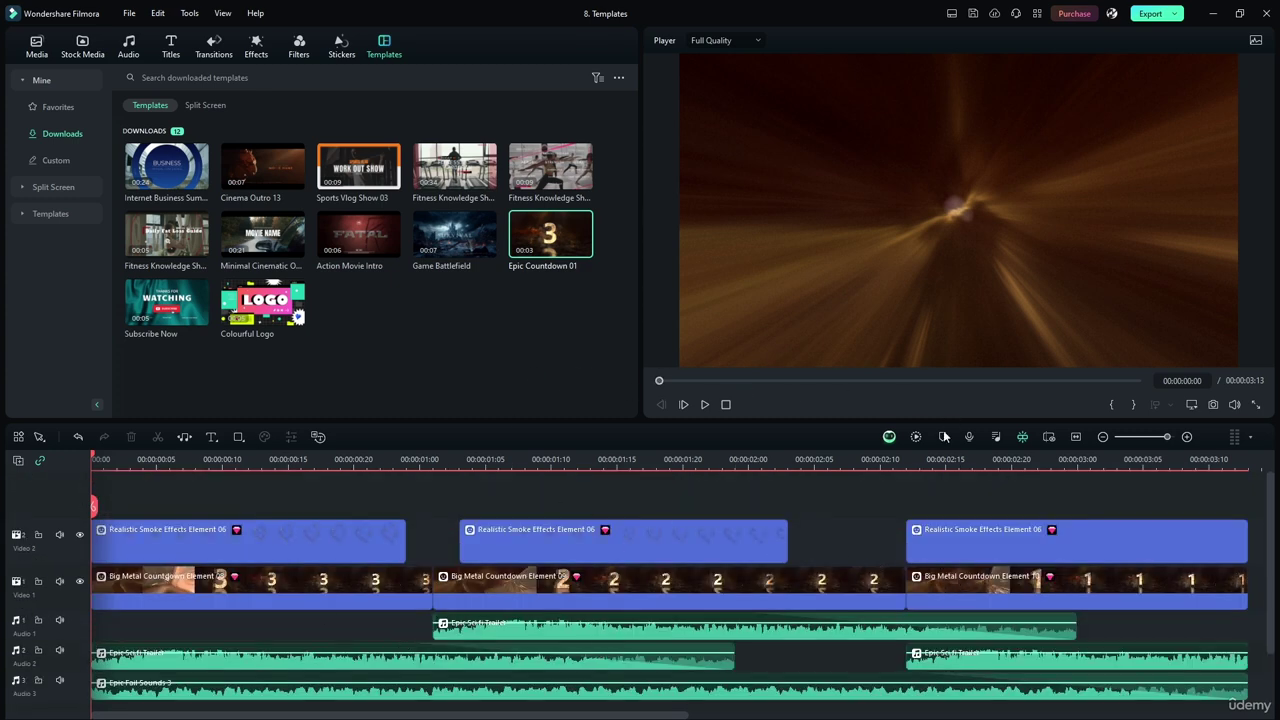
left_click(701, 406)
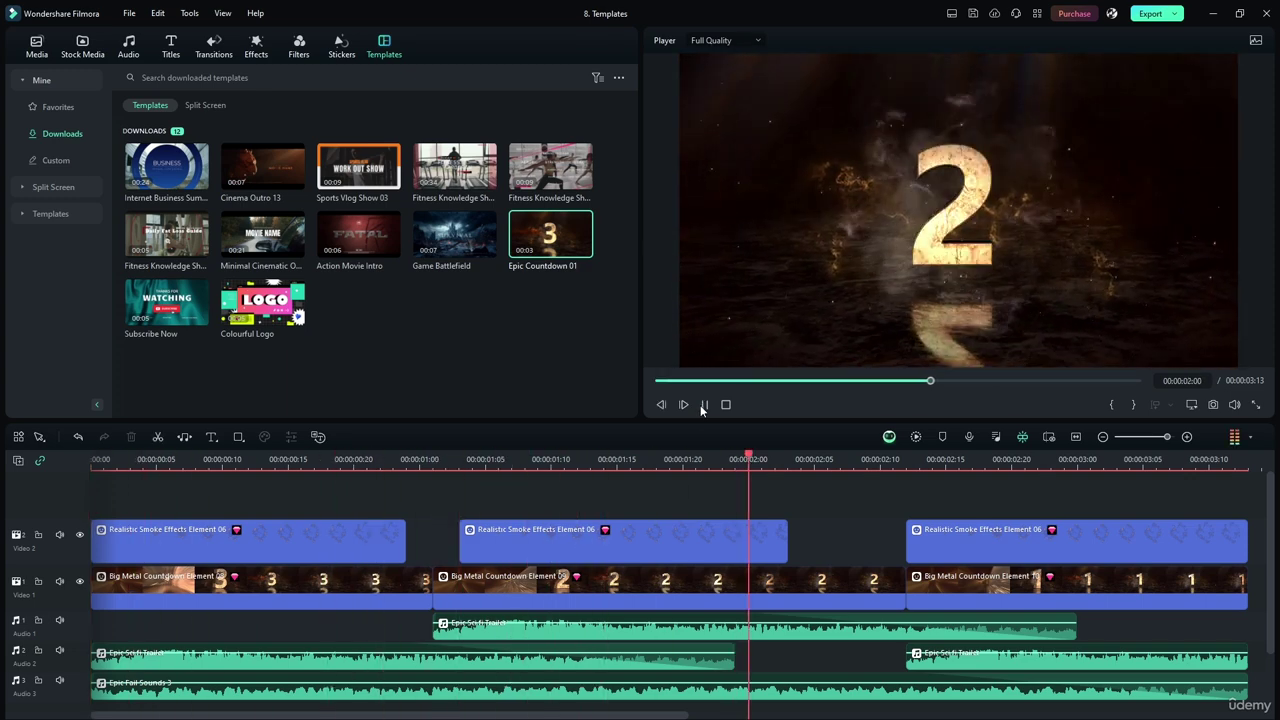
left_click(703, 405)
left_click(1105, 582)
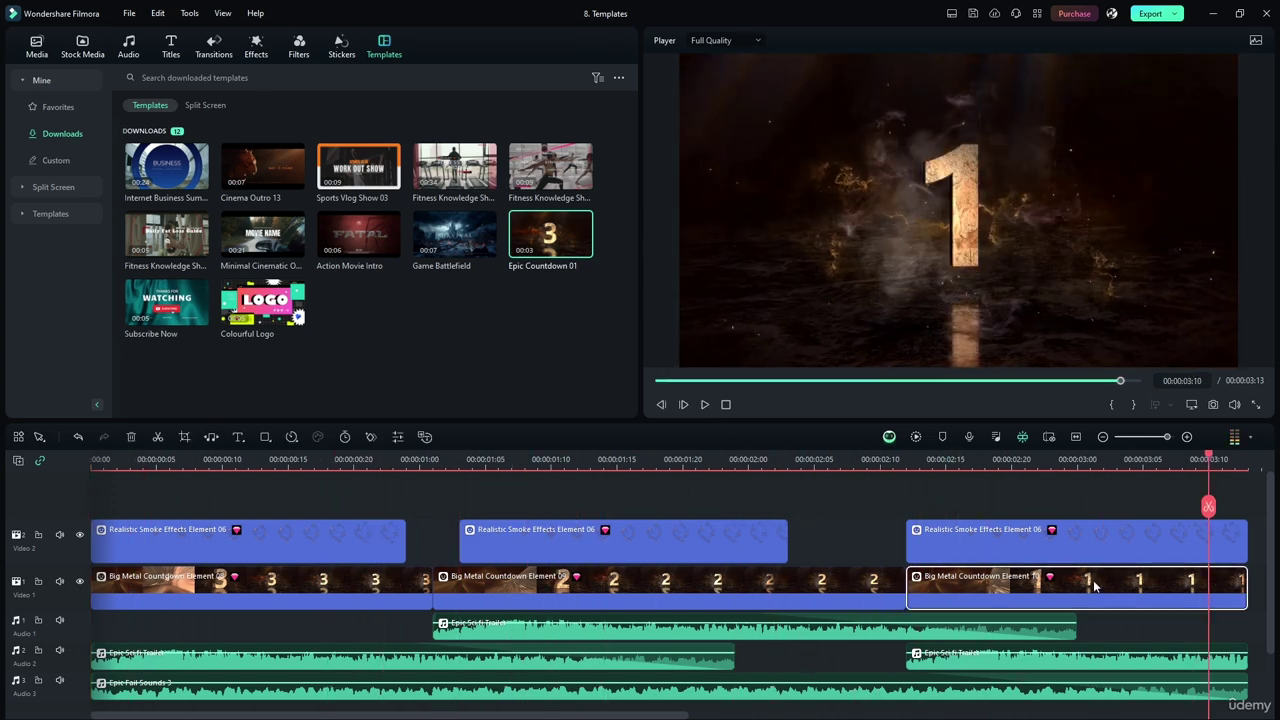
left_click(1062, 543)
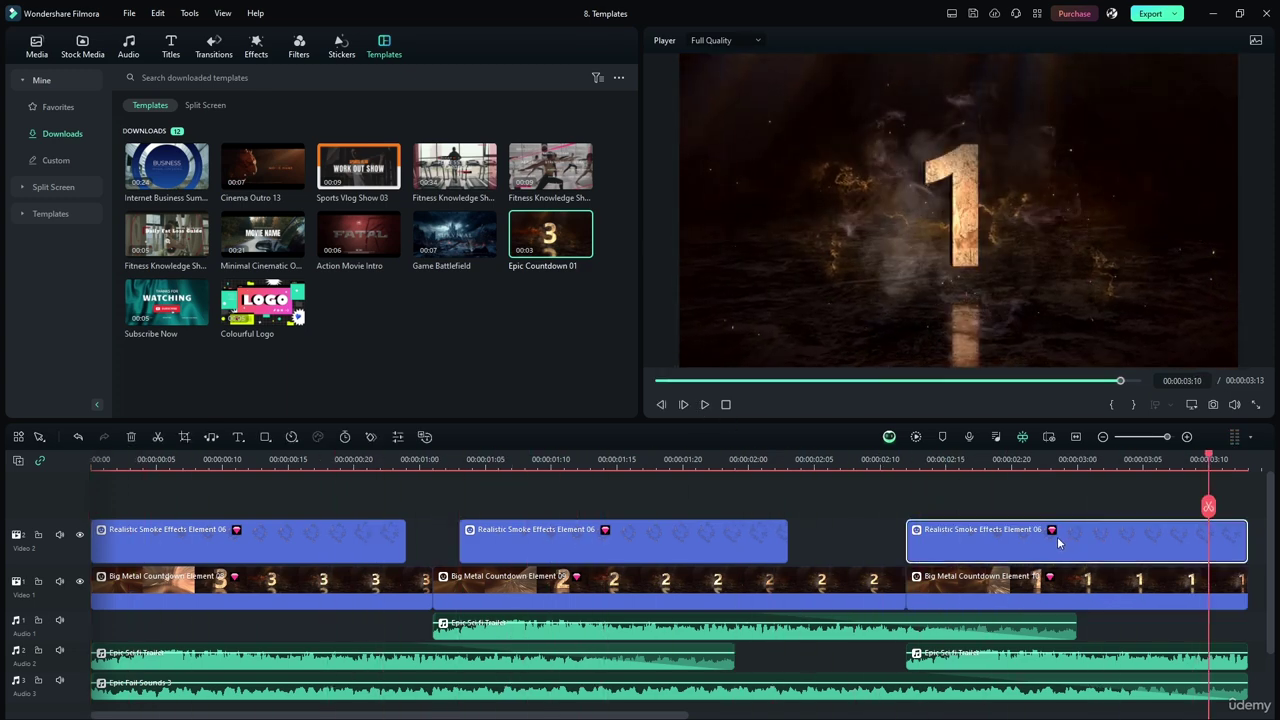
Hide the Video 2 smoke track, mute Audio 1, 2 and 3, and play the countdown from the start
left_click(80, 536)
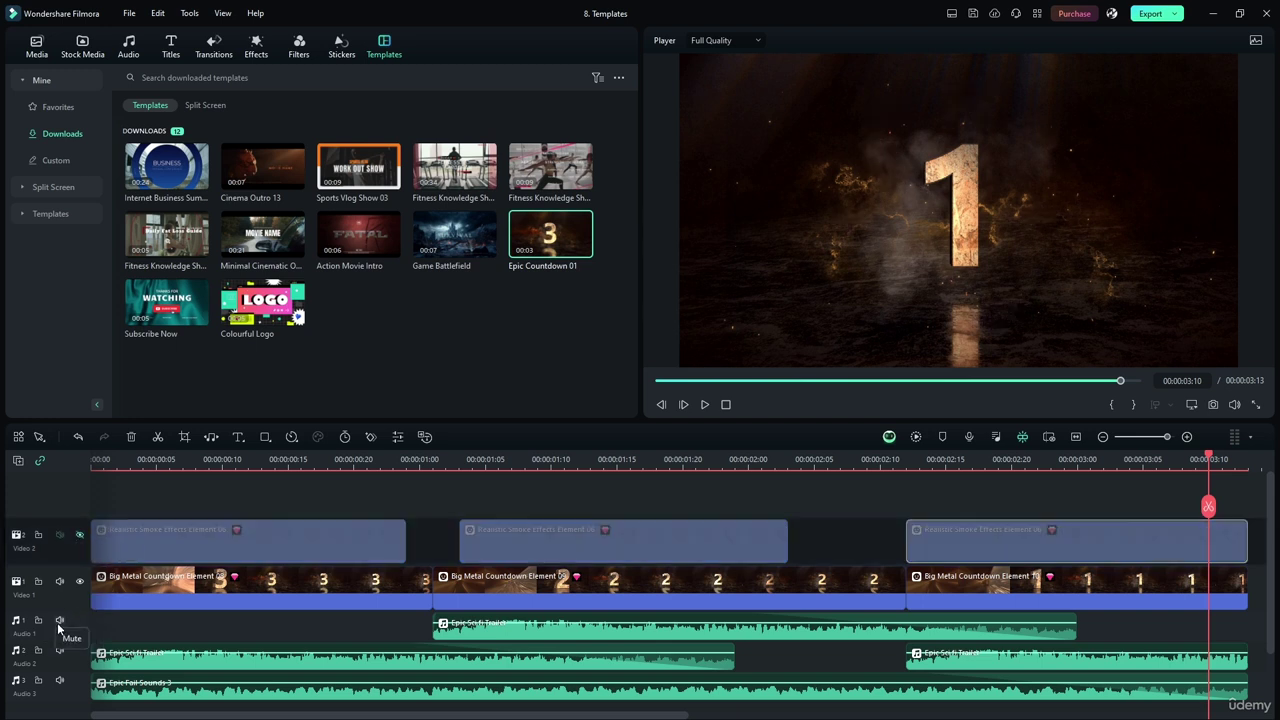
left_click(57, 622)
left_click(59, 681)
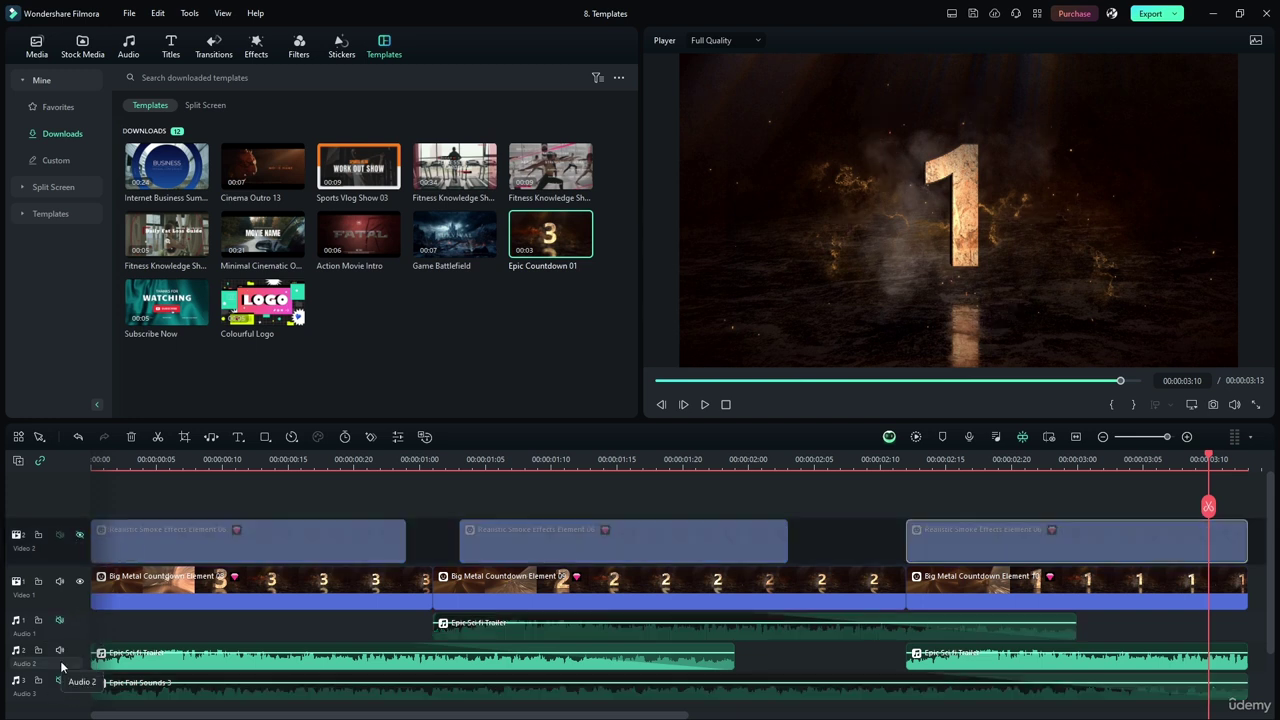
left_click(59, 651)
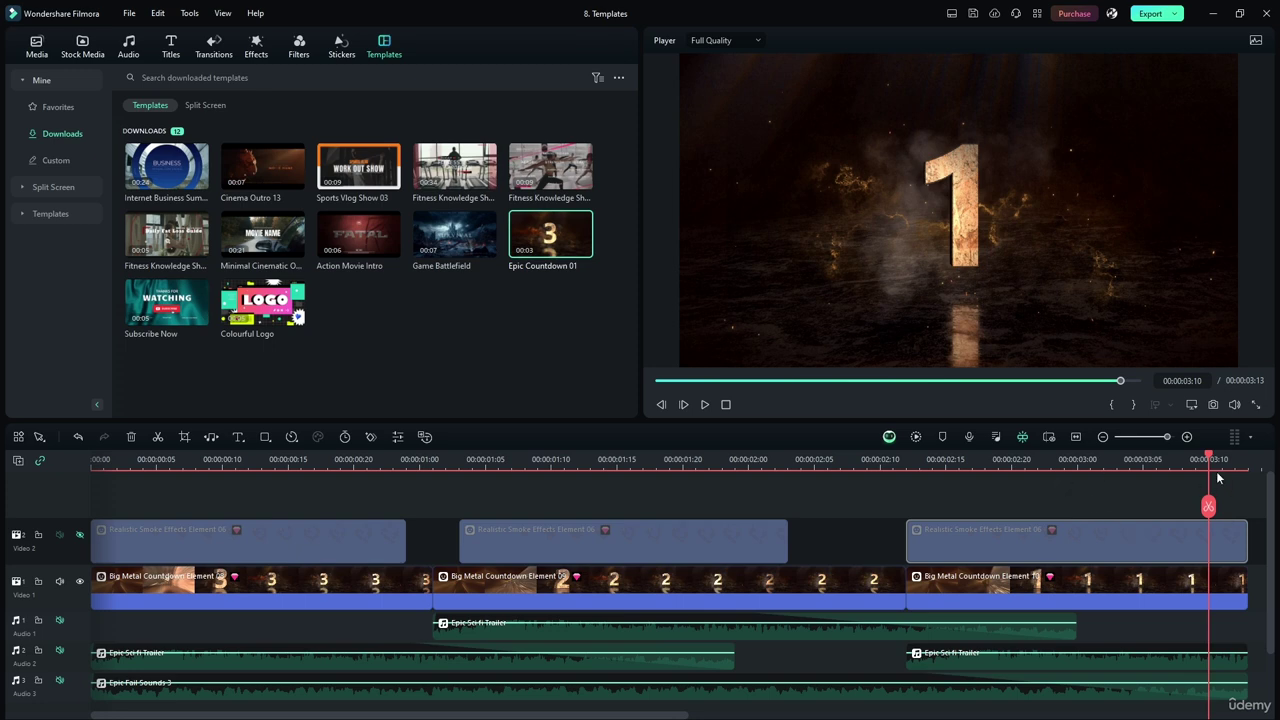
key("Home")
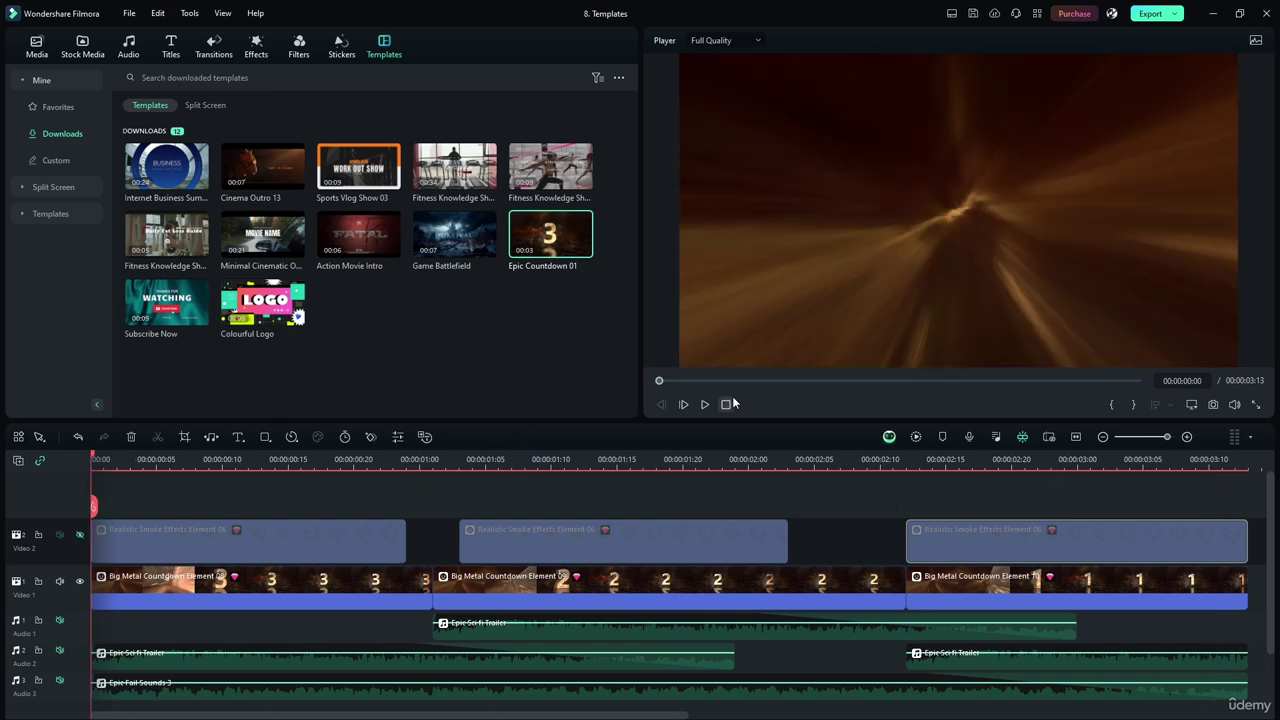
left_click(706, 404)
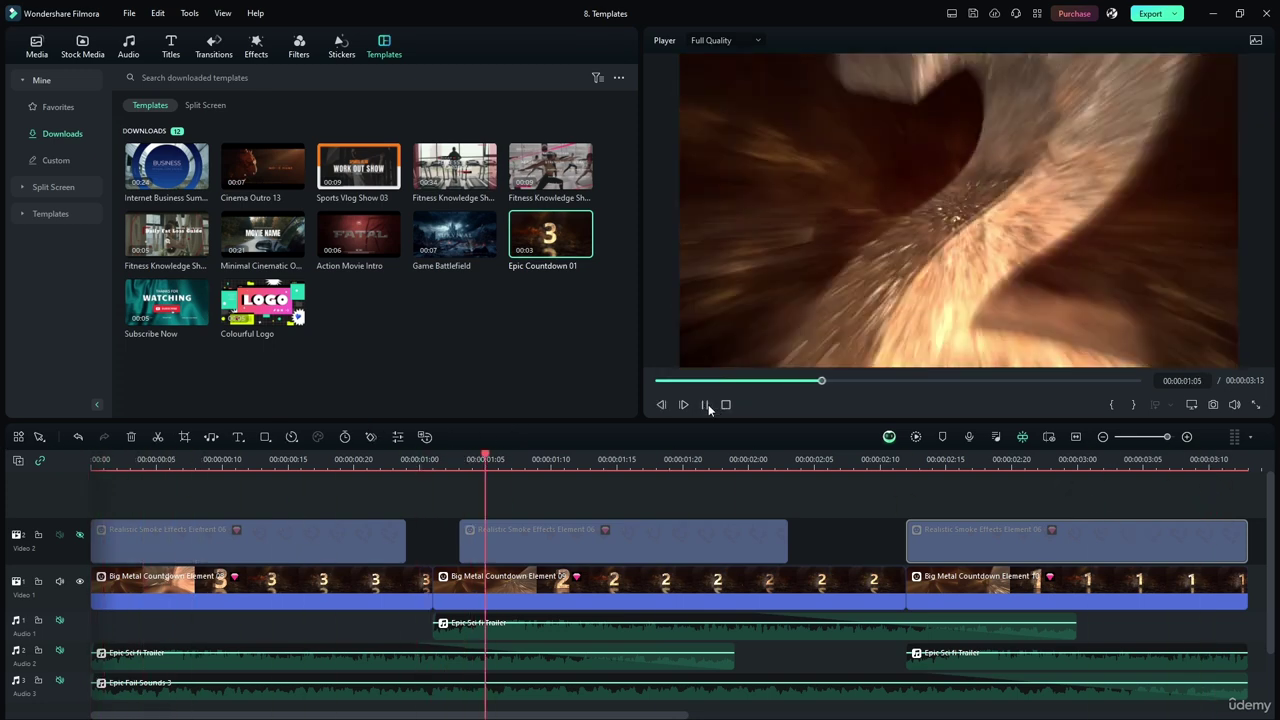
Stop the playback during the final countdown number and inspect the three Big Metal Countdown Element clips on Video 1
left_click(706, 404)
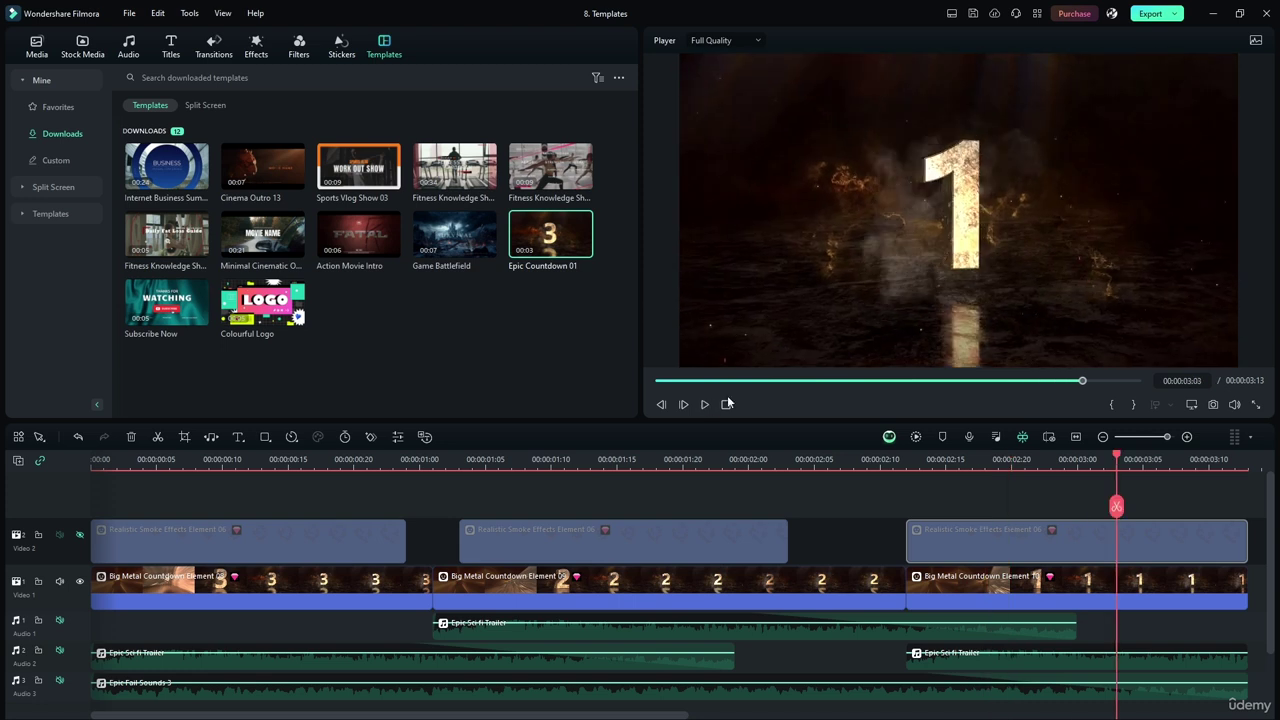
left_click(350, 598)
left_click(598, 594)
left_click(975, 578)
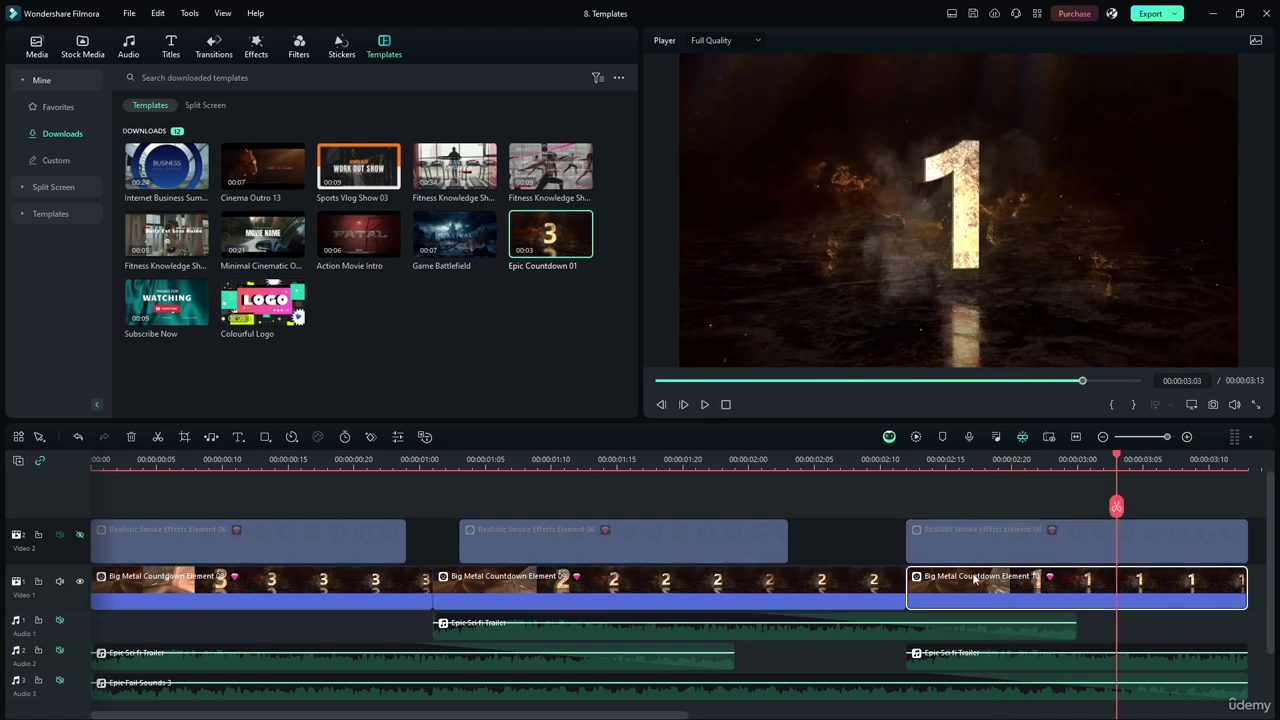
Show the Video 2 smoke track again, unmute Audio 1, 2 and 3, and clear the clip selection
left_click(81, 533)
left_click(59, 620)
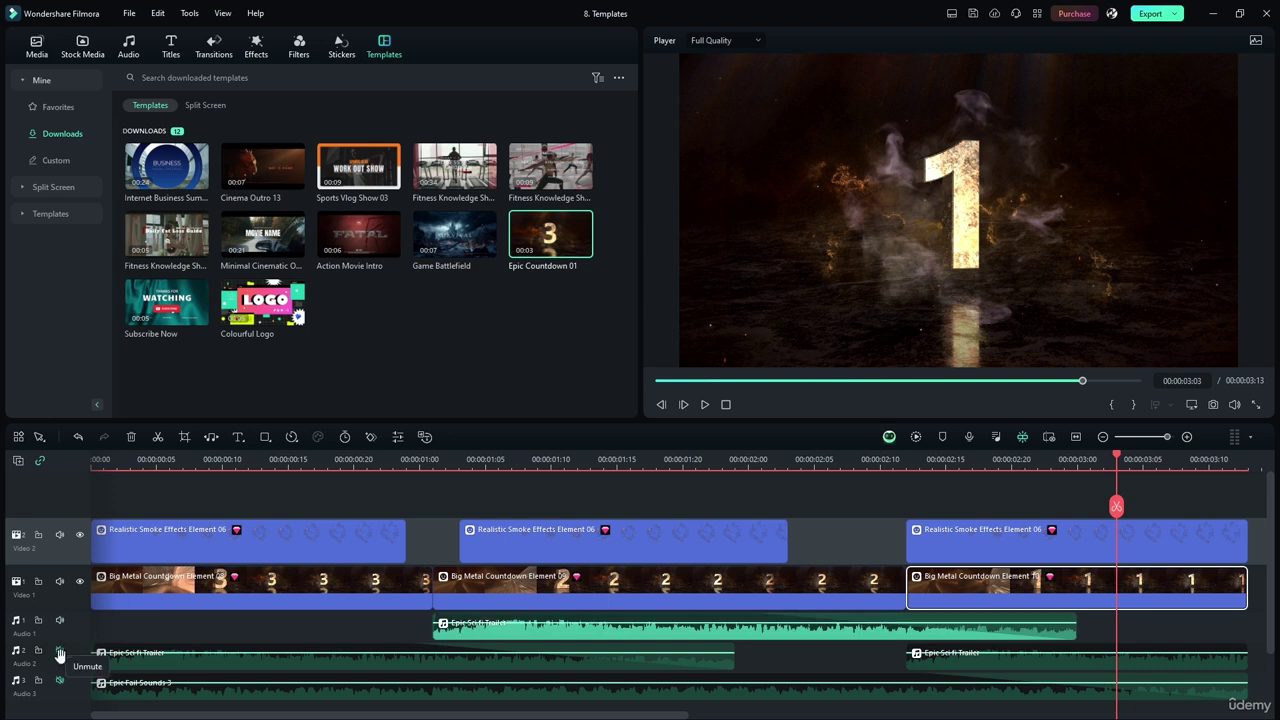
left_click(59, 650)
left_click(59, 680)
left_click(295, 498)
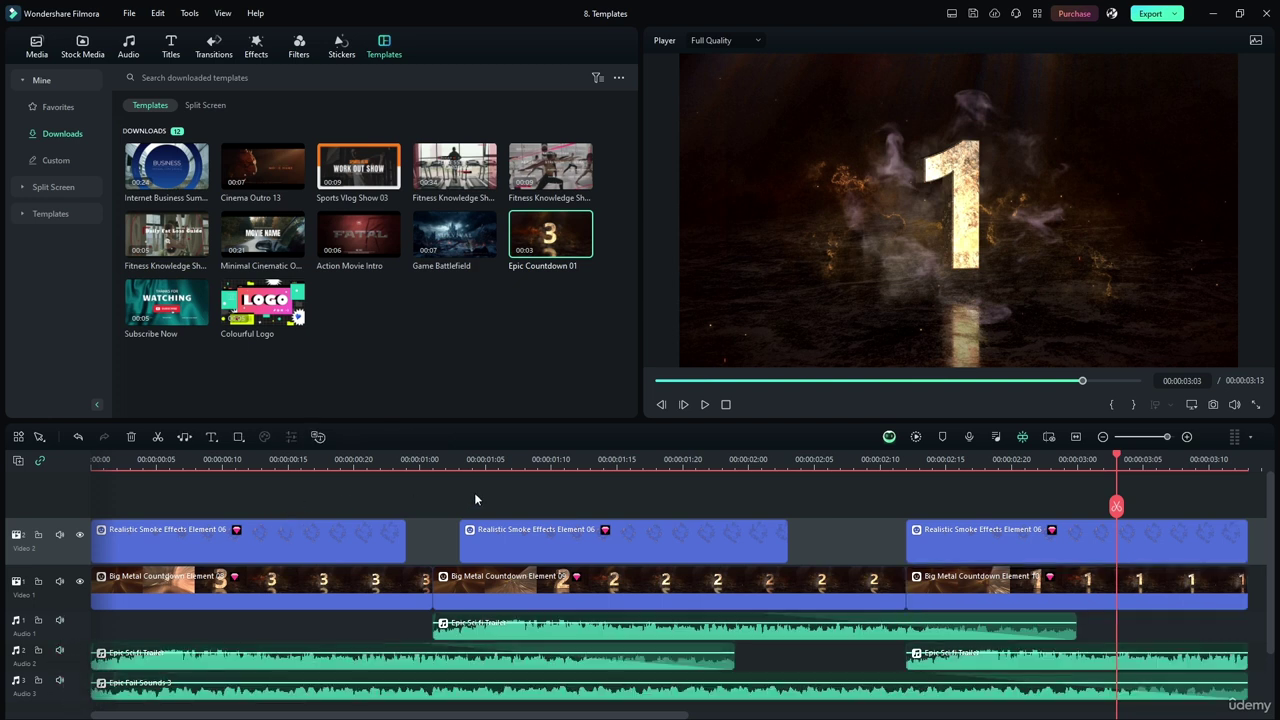
Replace all the countdown clips on the timeline with the Subscribe Now template and open it for material replacement
key("ctrl+a")
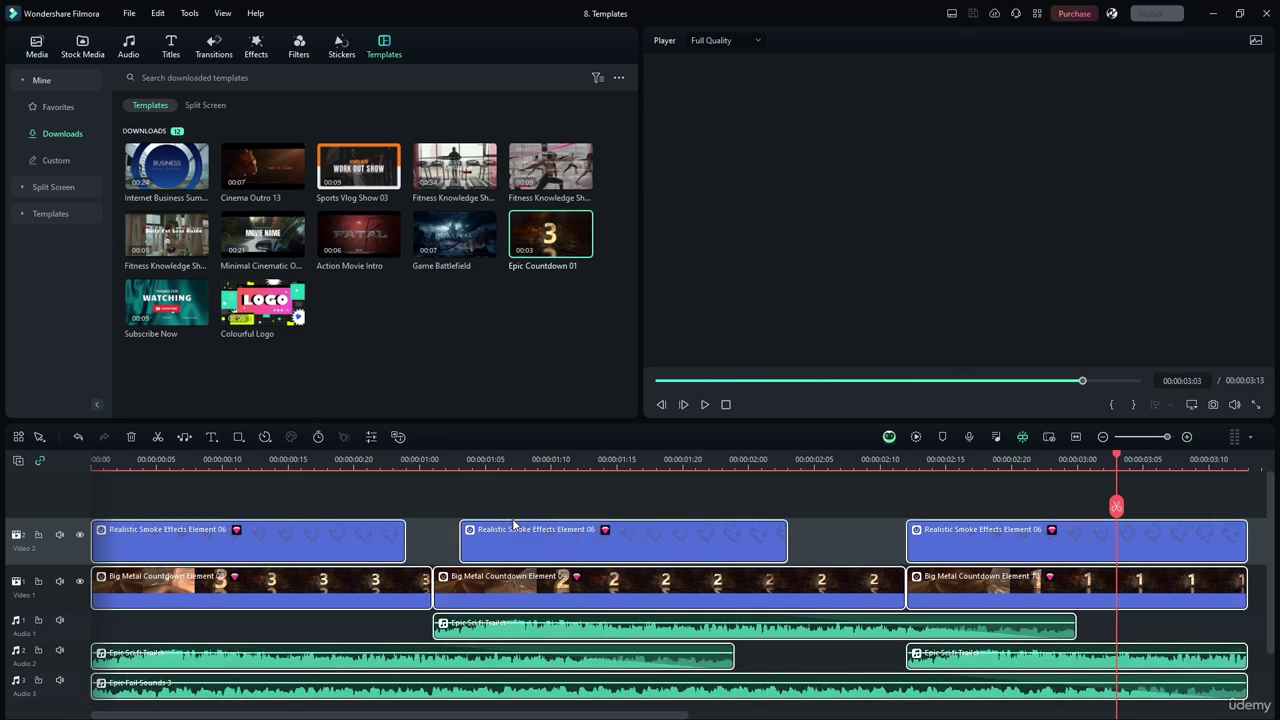
key("Delete")
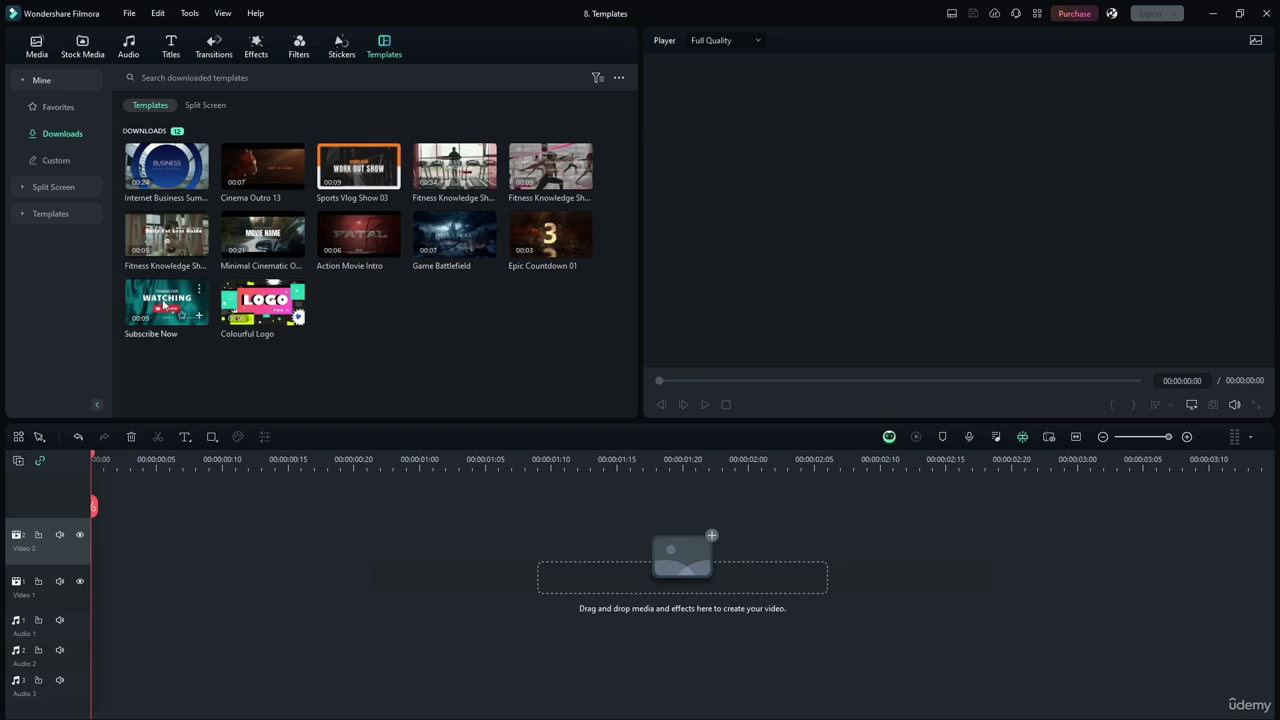
left_click_drag(172, 302, 102, 590)
double_click(765, 579)
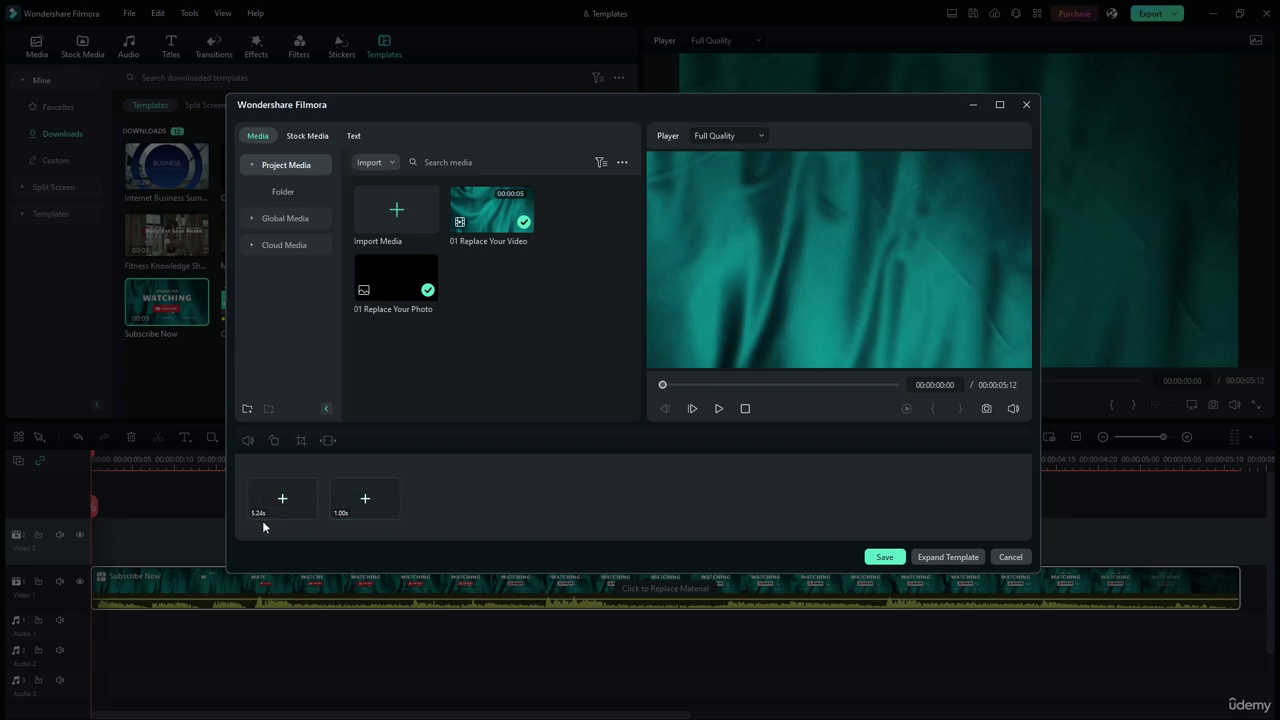
Preview the Subscribe Now template up to the subscribed button and inspect its THANKS FOR, WATCHING and button elements
left_click(718, 408)
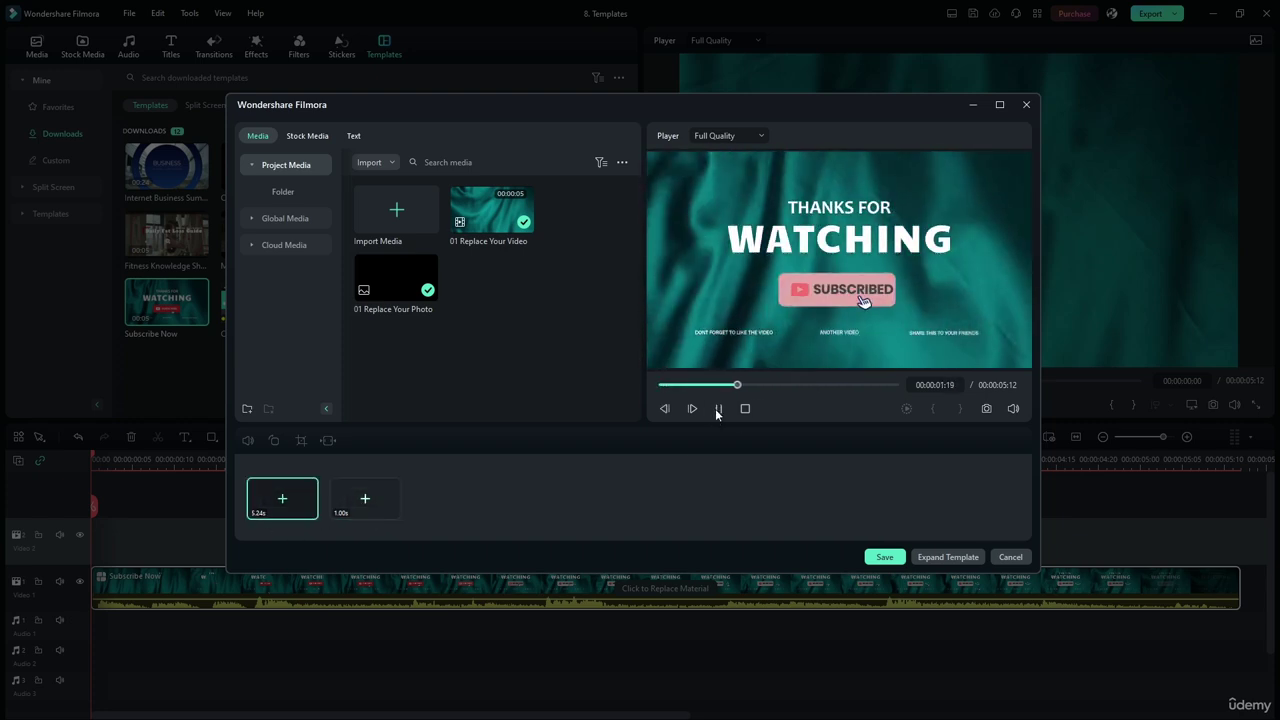
left_click(718, 408)
left_click(893, 213)
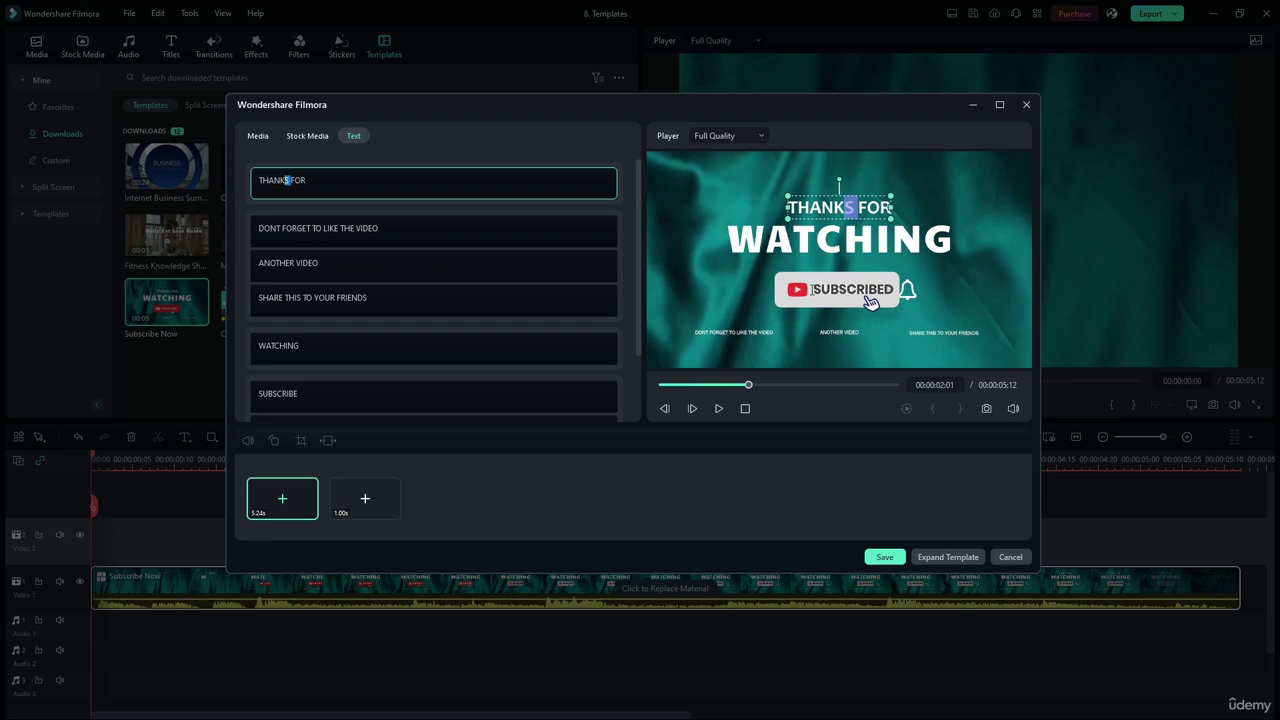
left_click(866, 245)
left_click(812, 300)
left_click(793, 298)
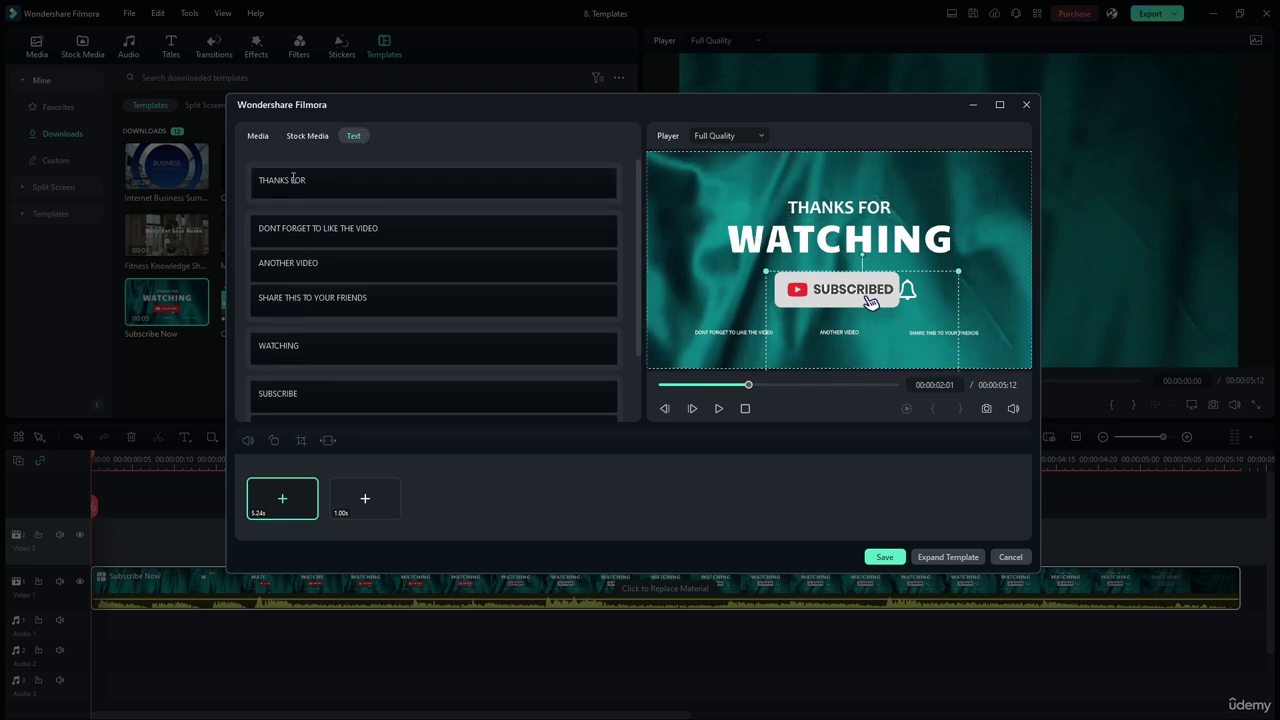
Examine the template's editable texts, from DONT FORGET TO LIKE THE VIDEO through SUBSCRIBED, and match each to the preview
left_click(405, 229)
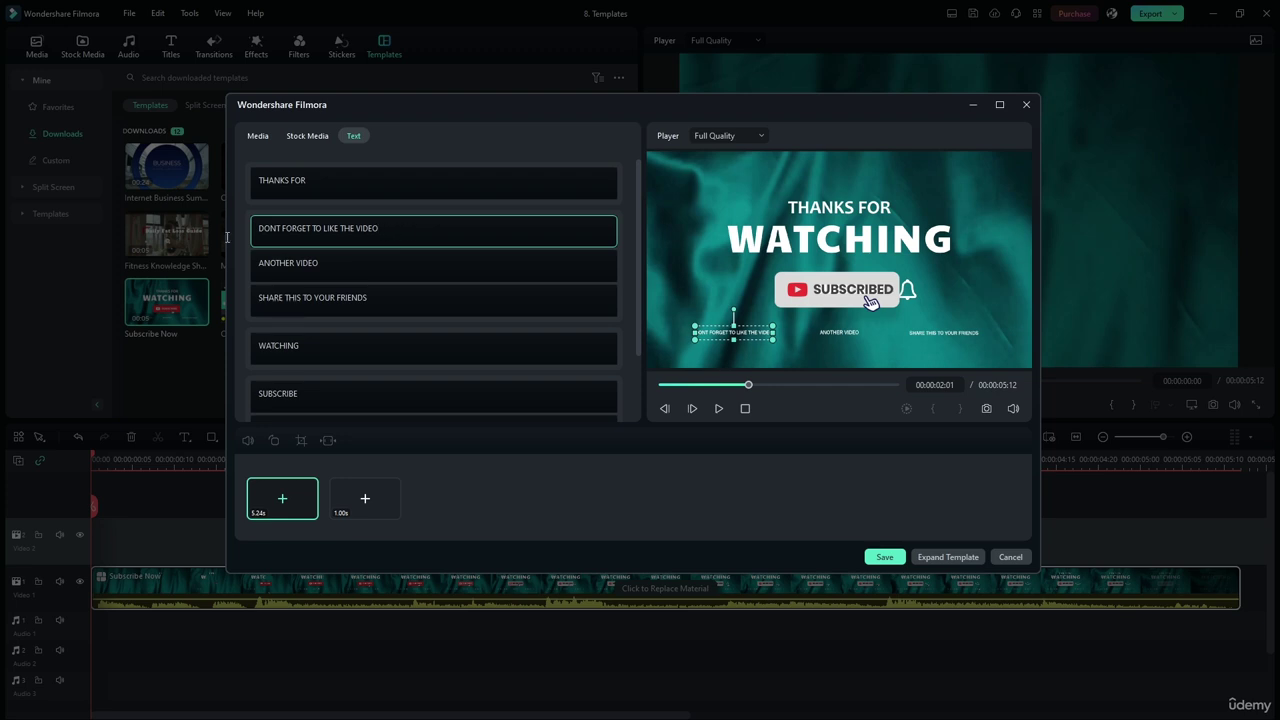
left_click_drag(379, 228, 294, 227)
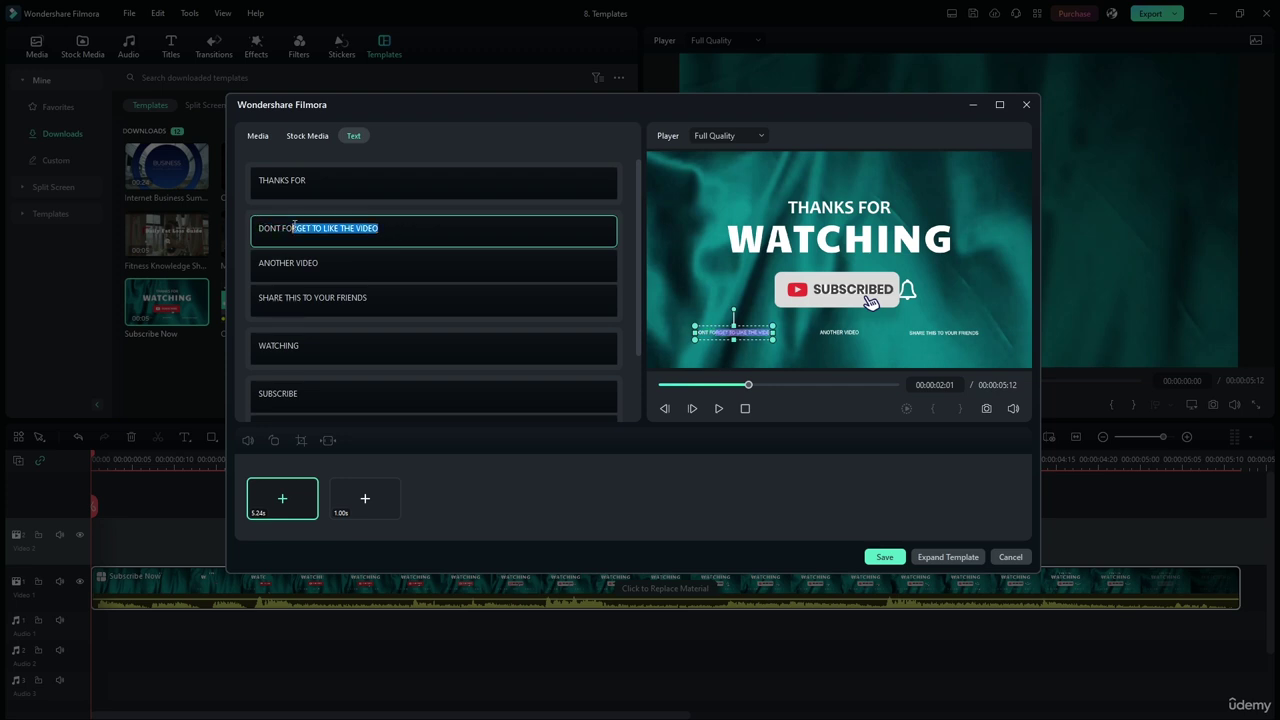
triple_click(337, 262)
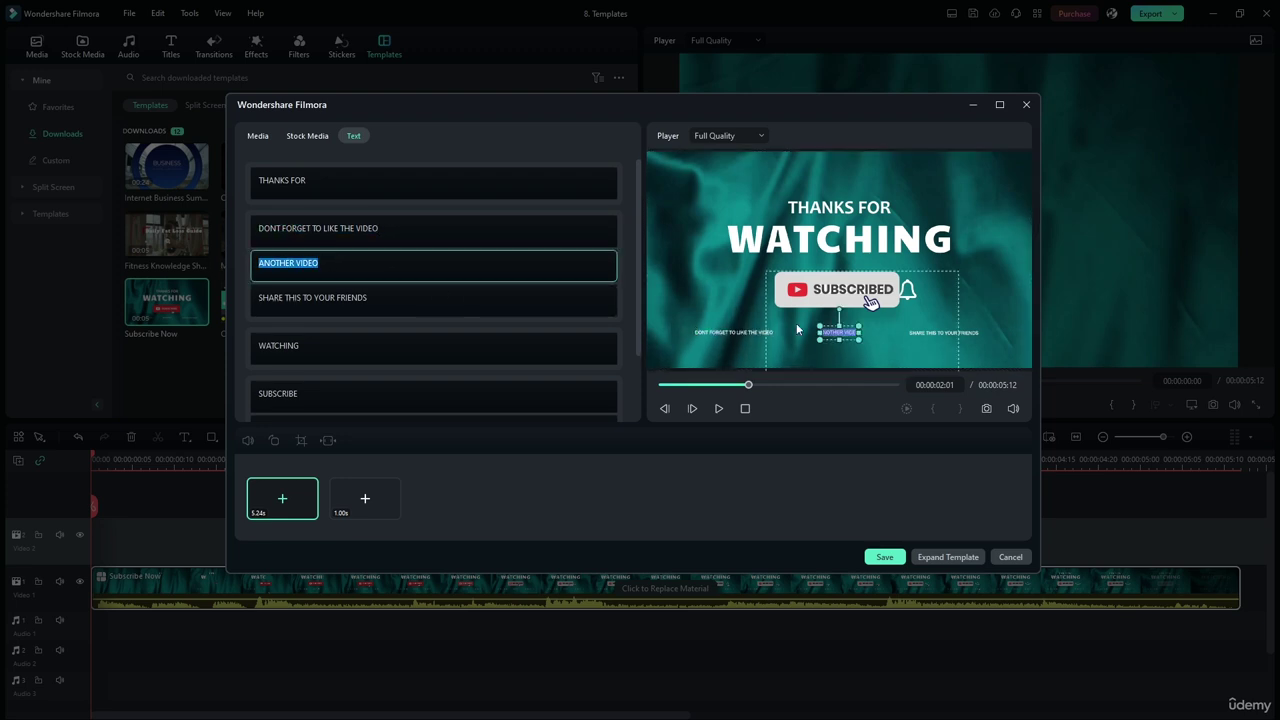
triple_click(391, 297)
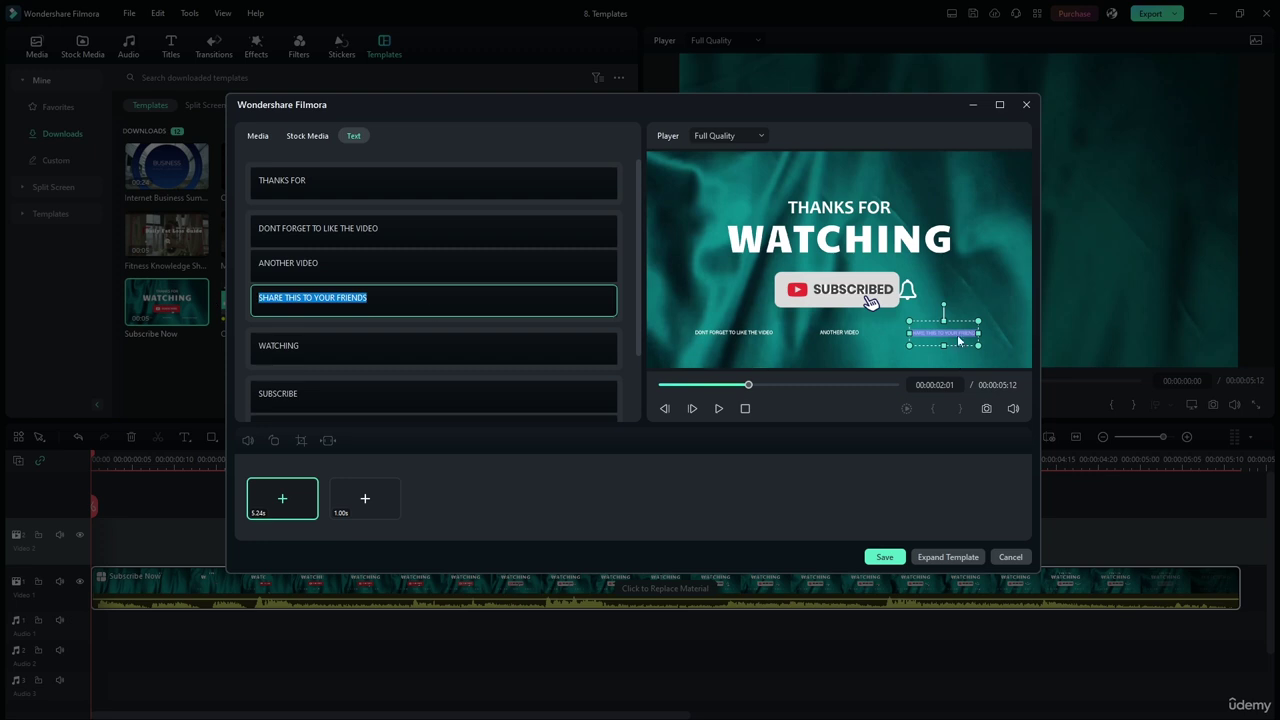
scroll(314, 286, "down", 1)
triple_click(314, 296)
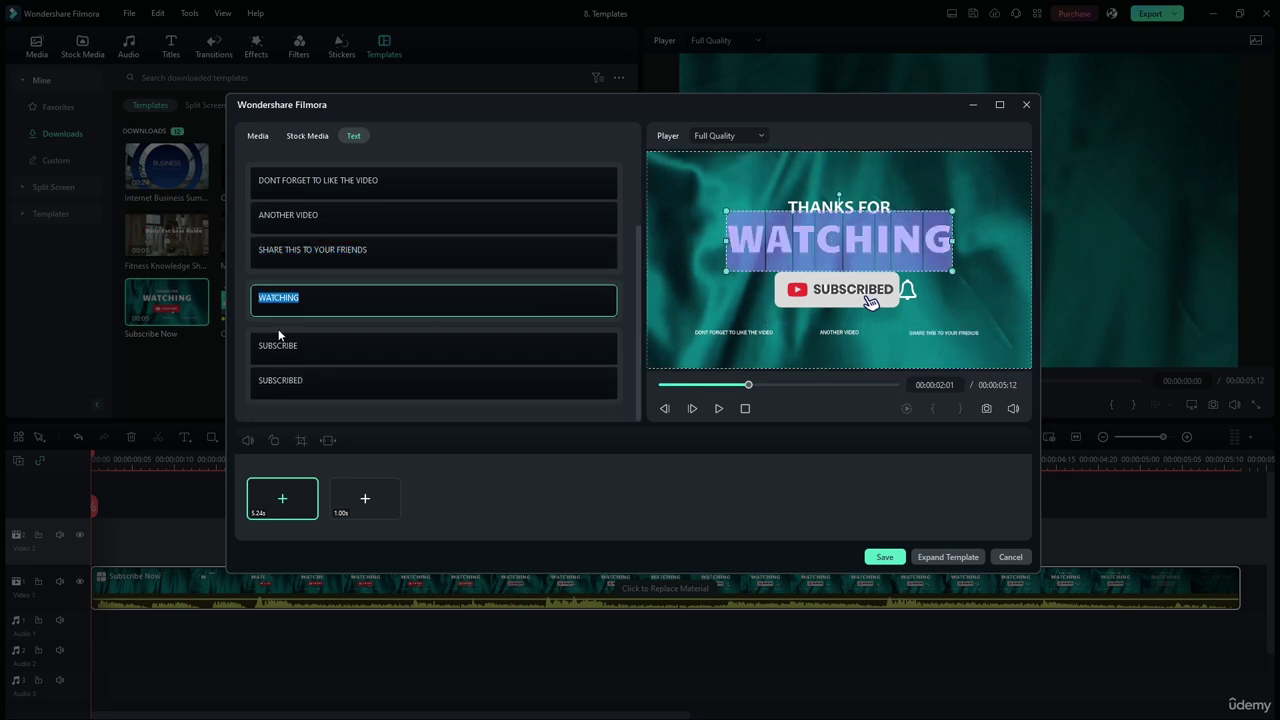
triple_click(318, 349)
triple_click(326, 377)
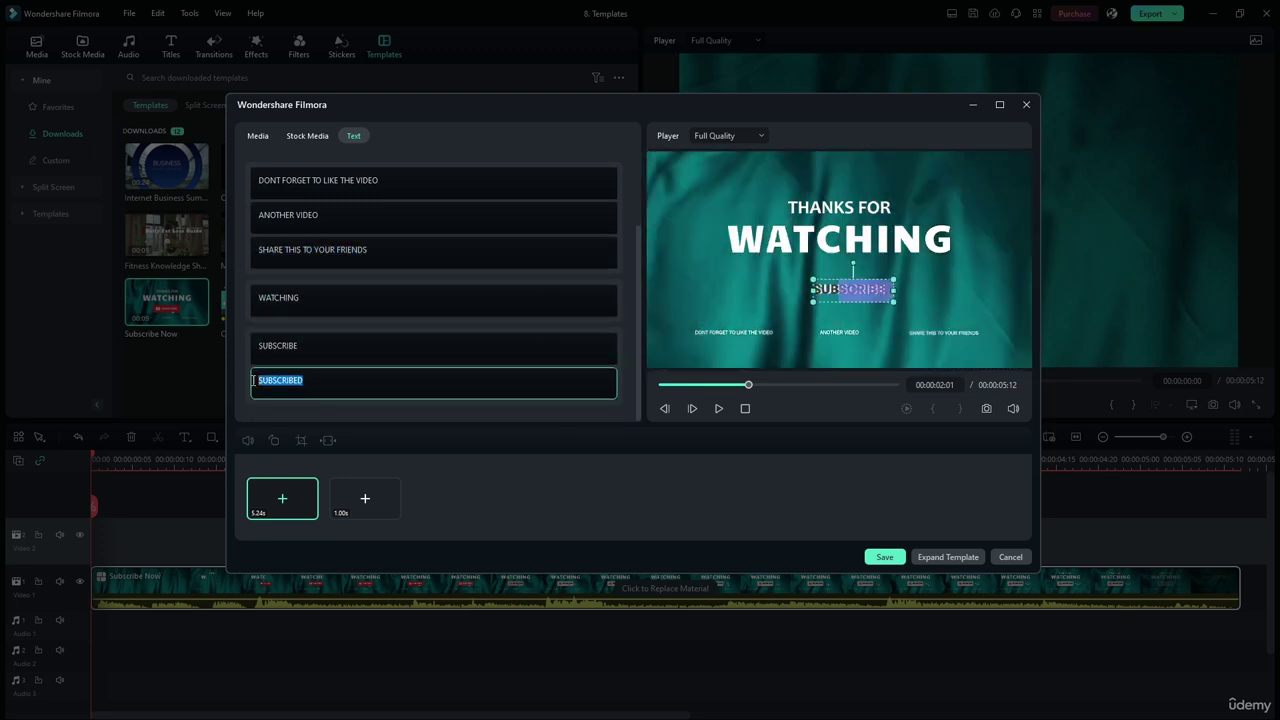
left_click(378, 414)
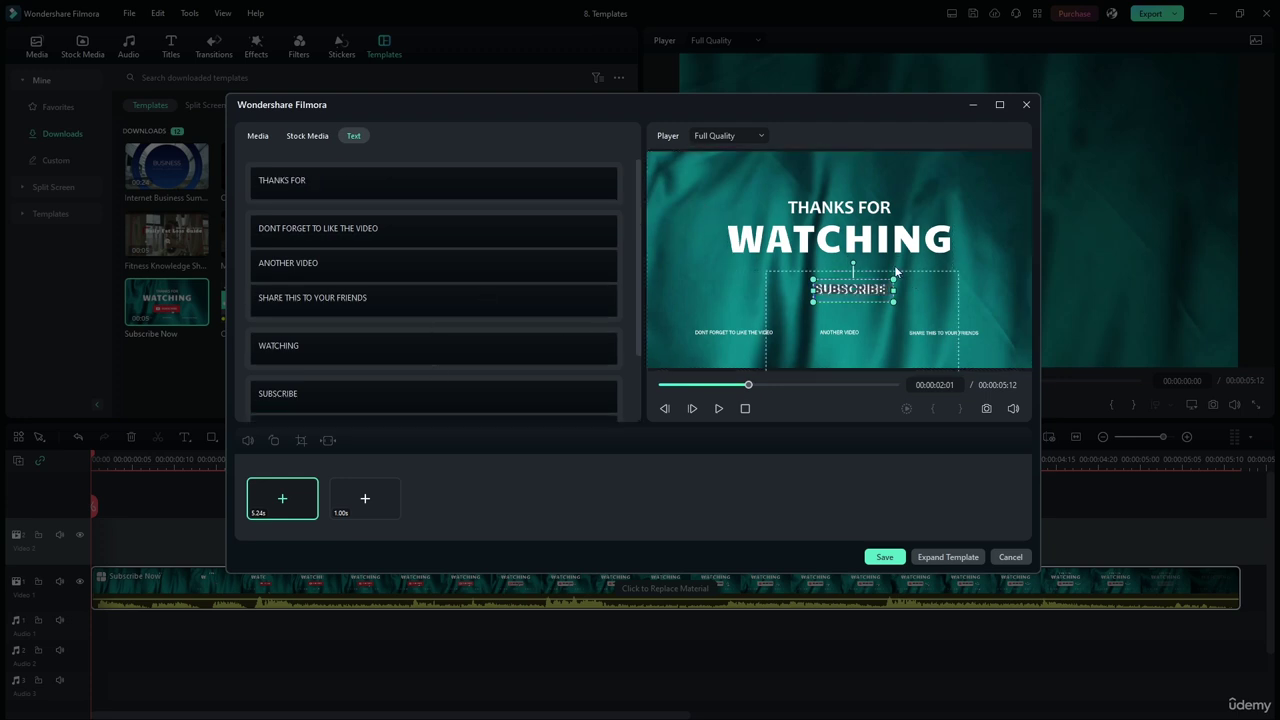
Try the Travel 01 stock clip as the template's first media item and preview the result
left_click(307, 135)
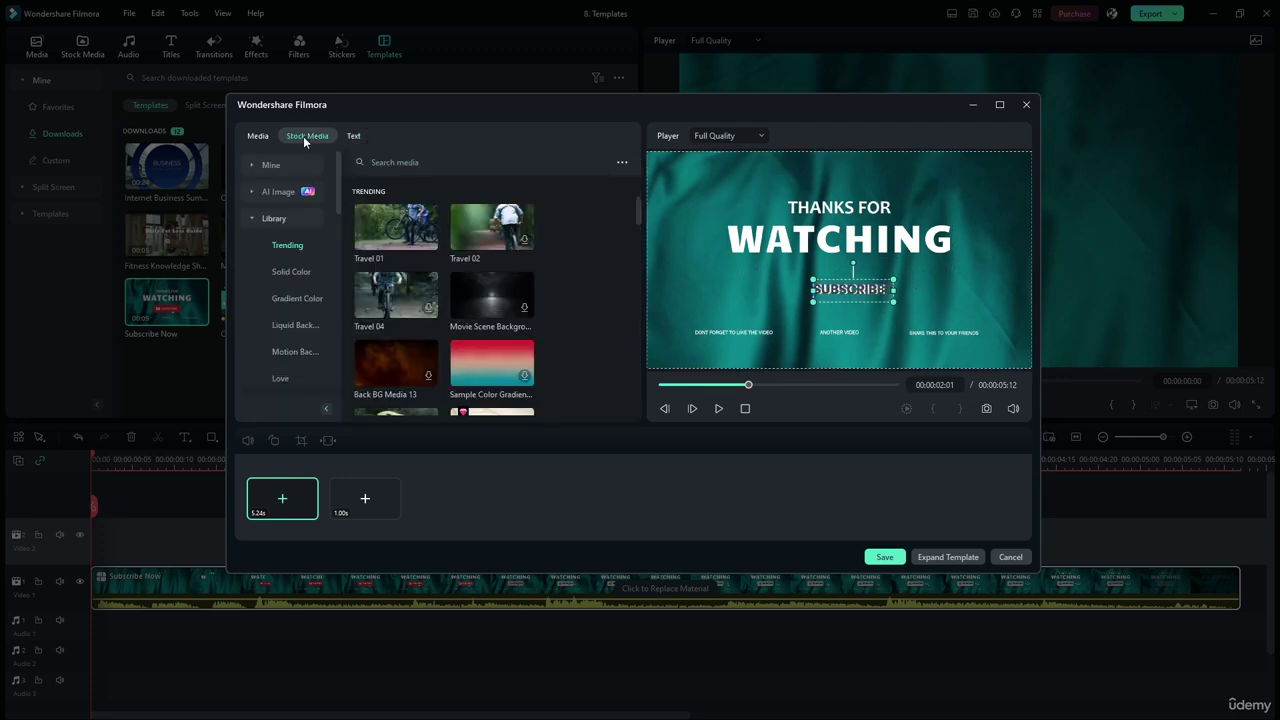
scroll(480, 280, "down", 5)
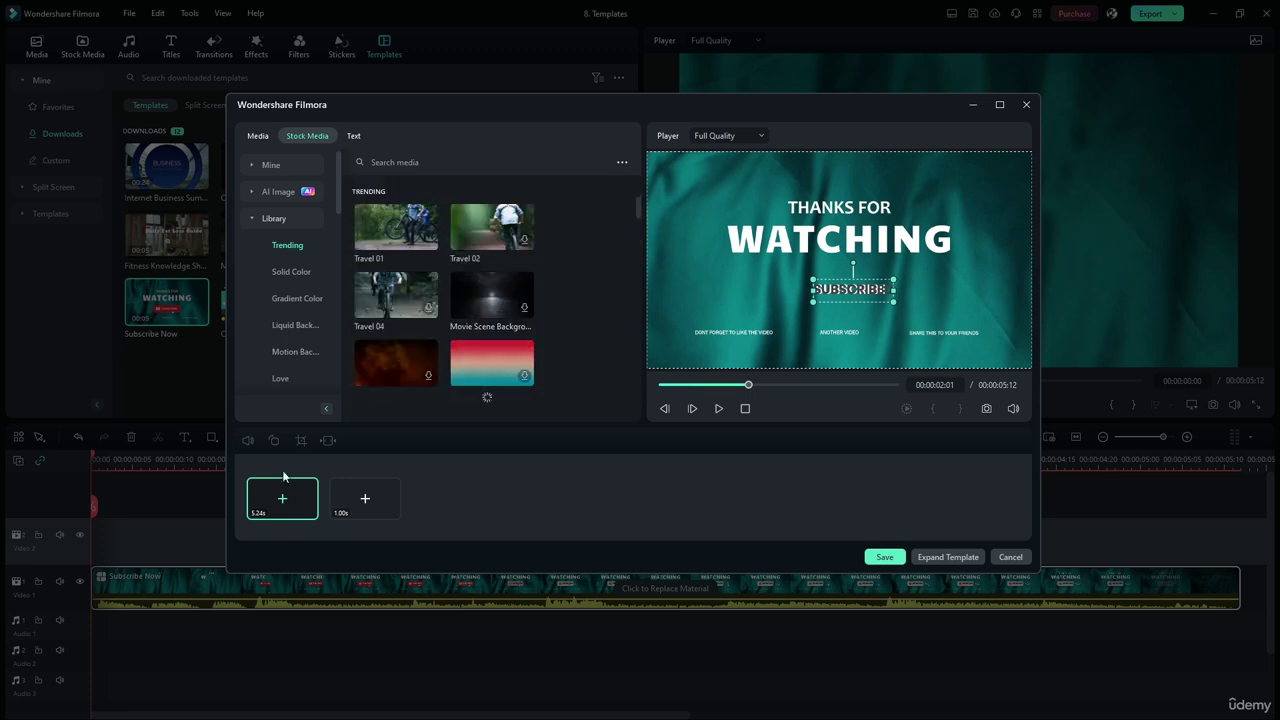
left_click_drag(414, 248, 282, 500)
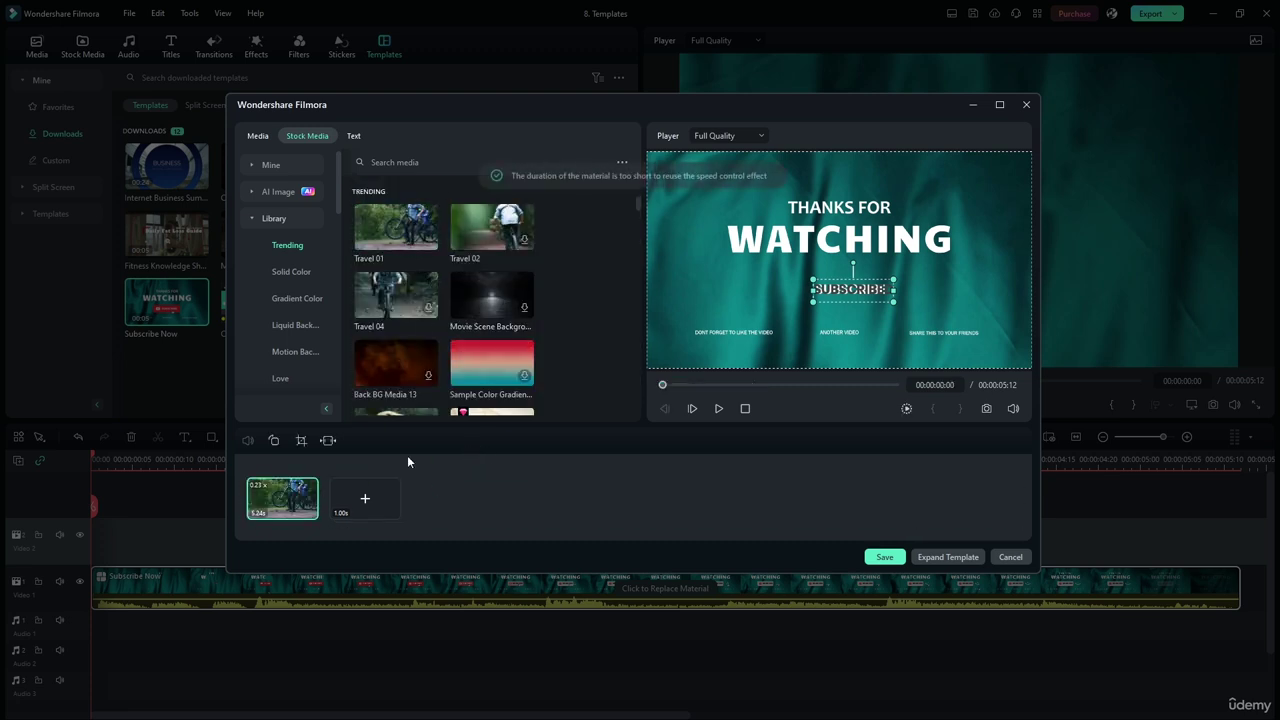
left_click(718, 409)
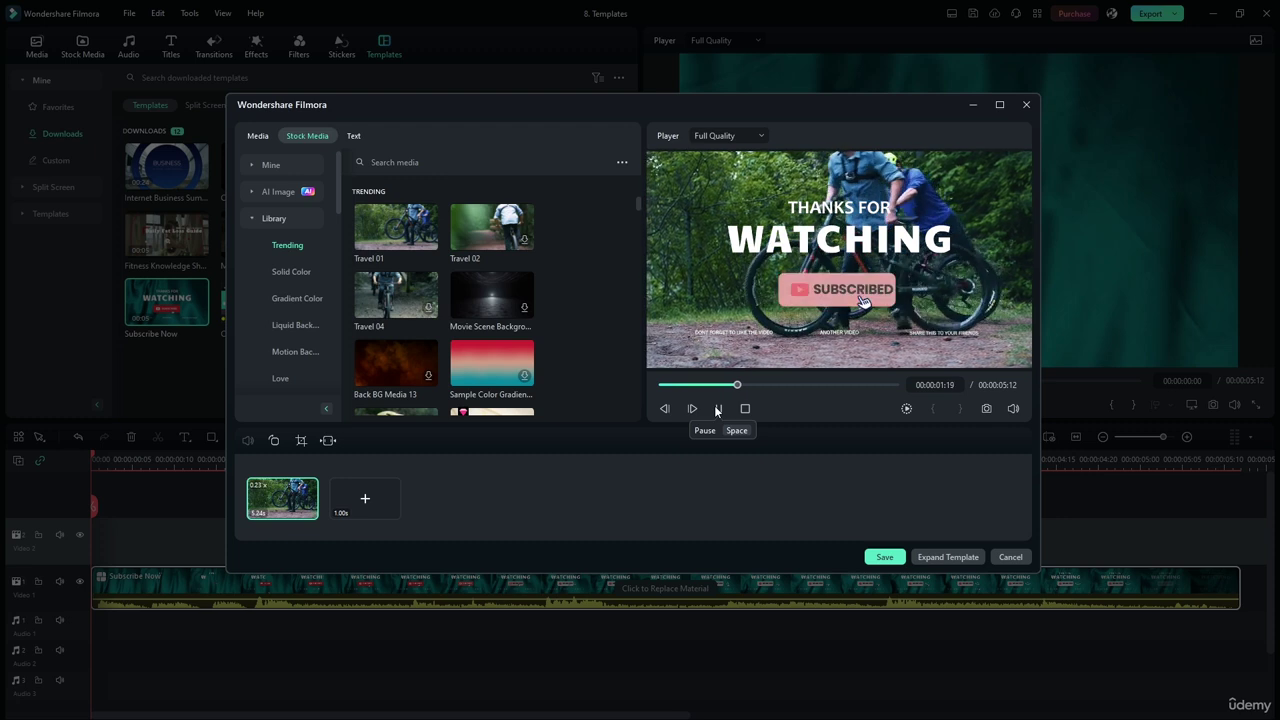
left_click(718, 409)
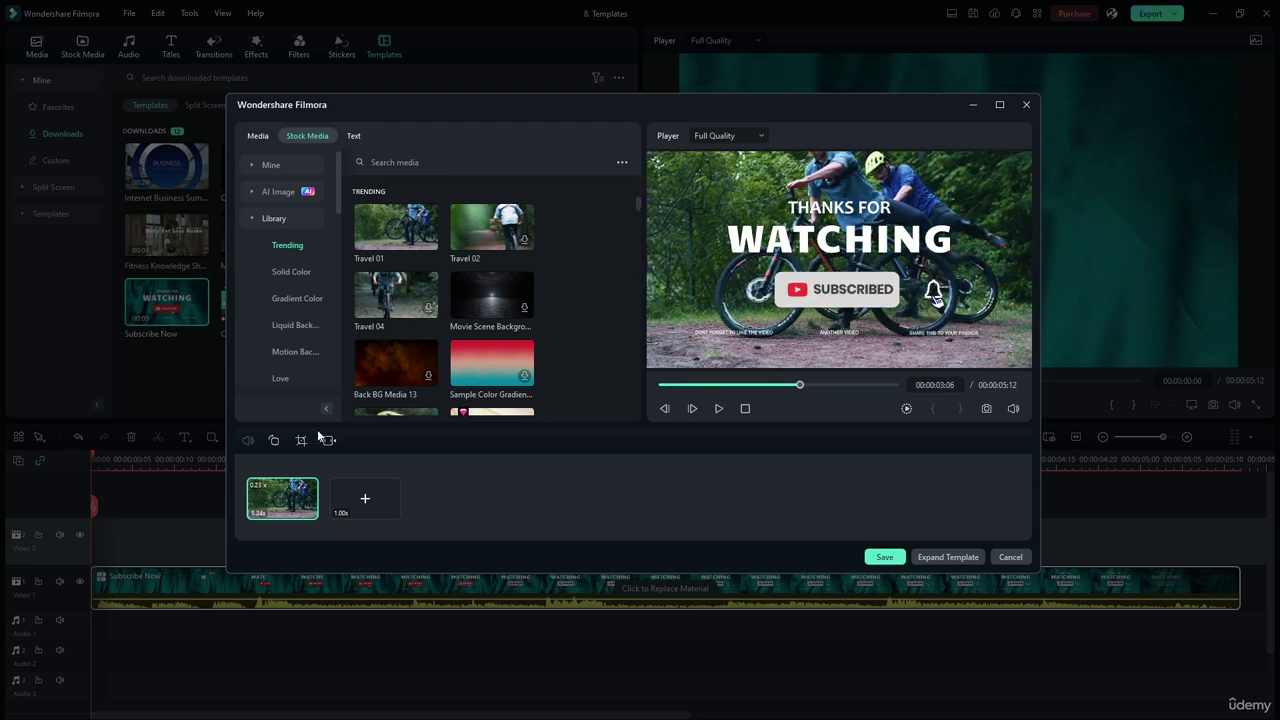
Remove Travel 01 from the first media slot, preview the stock clip alone, and cancel the material replacement
left_click(400, 222)
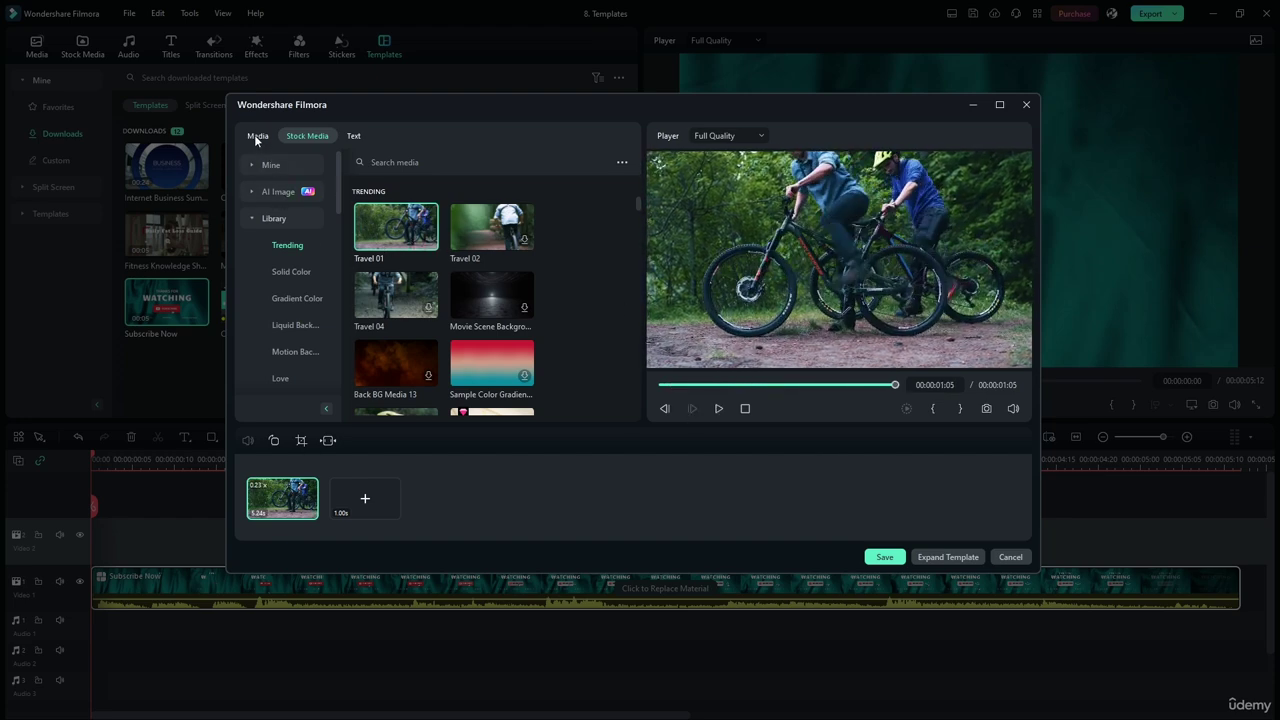
left_click(410, 240)
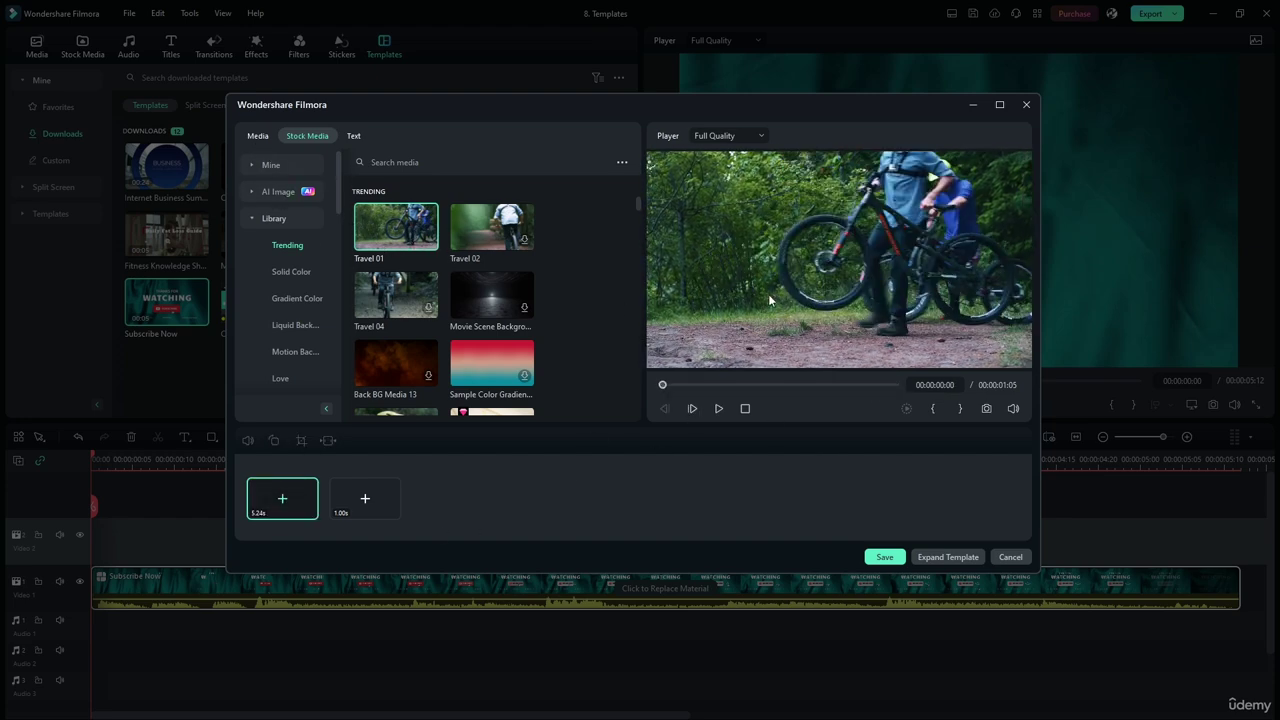
left_click(718, 408)
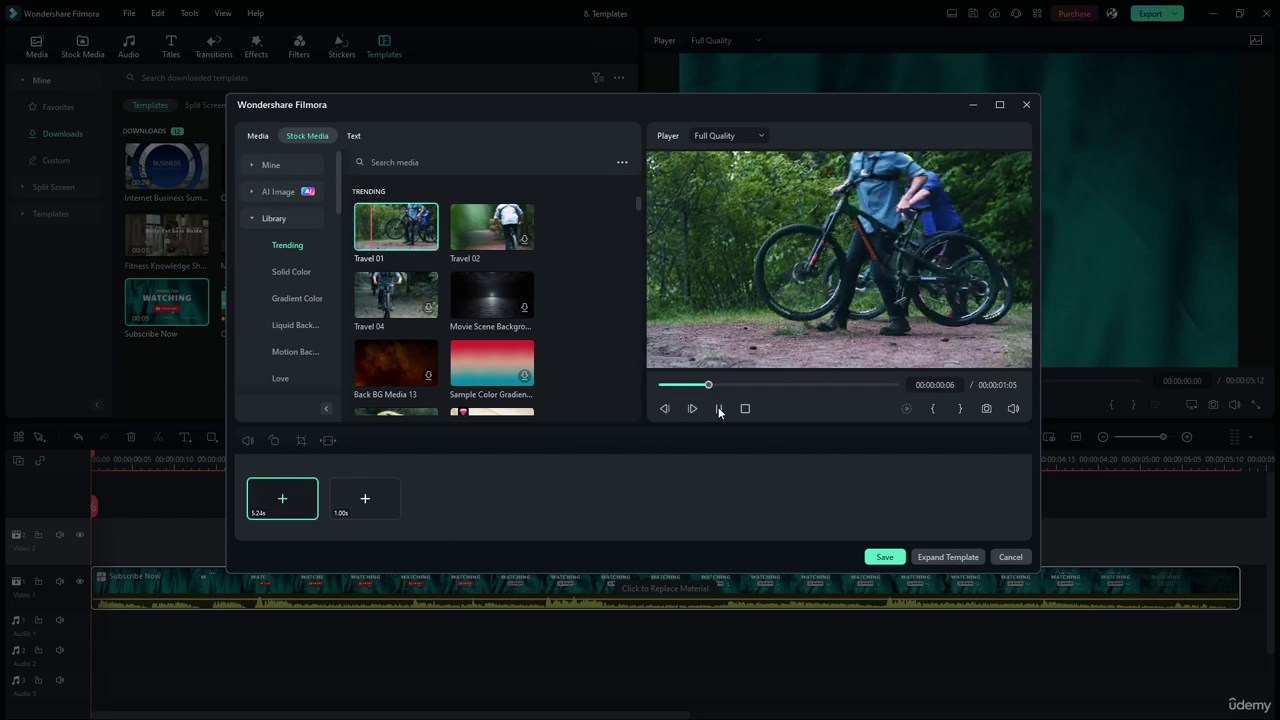
left_click(1006, 558)
left_click(748, 345)
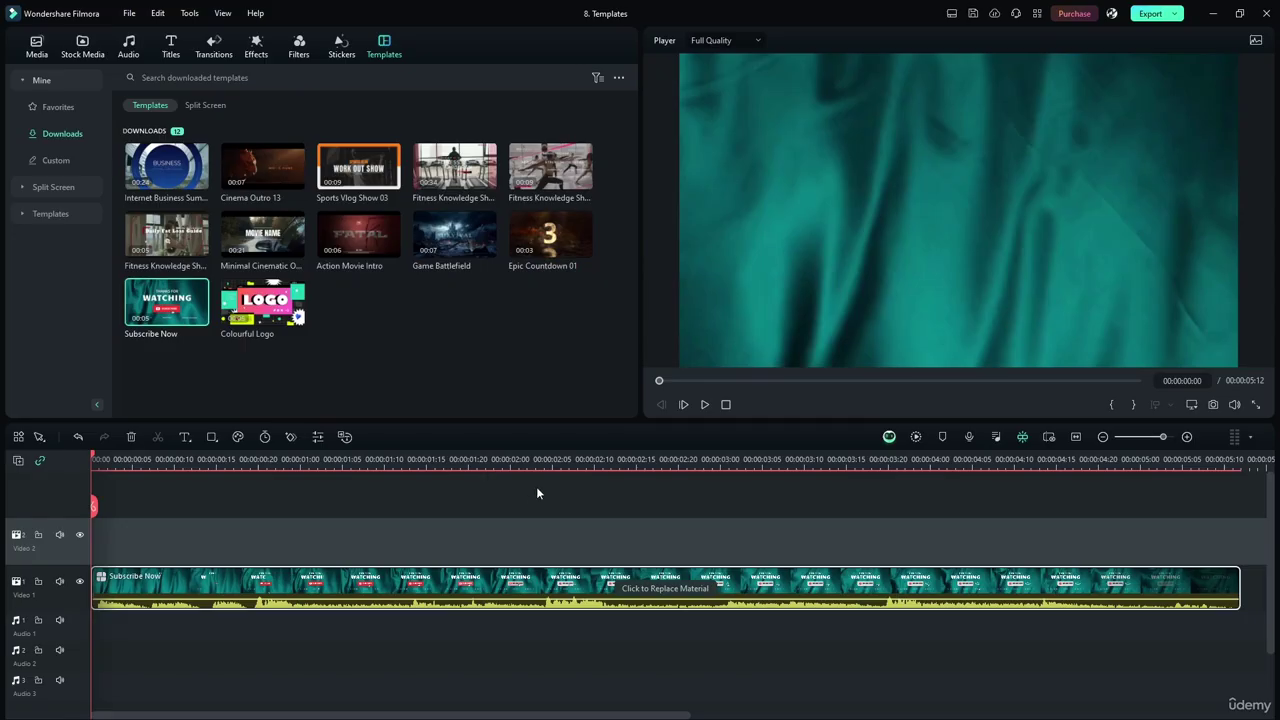
Reopen Subscribe Now for material replacement, preview its subscribe animation, and expand the template onto the timeline
left_click(660, 590)
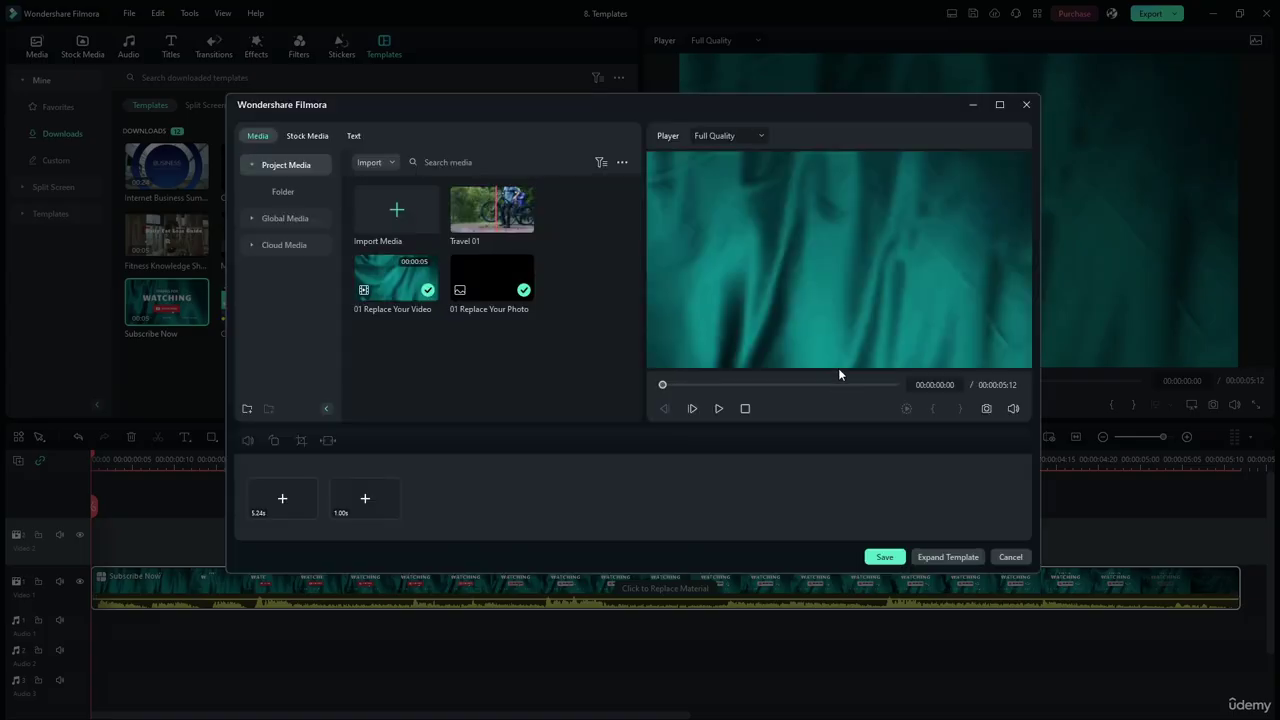
left_click(718, 408)
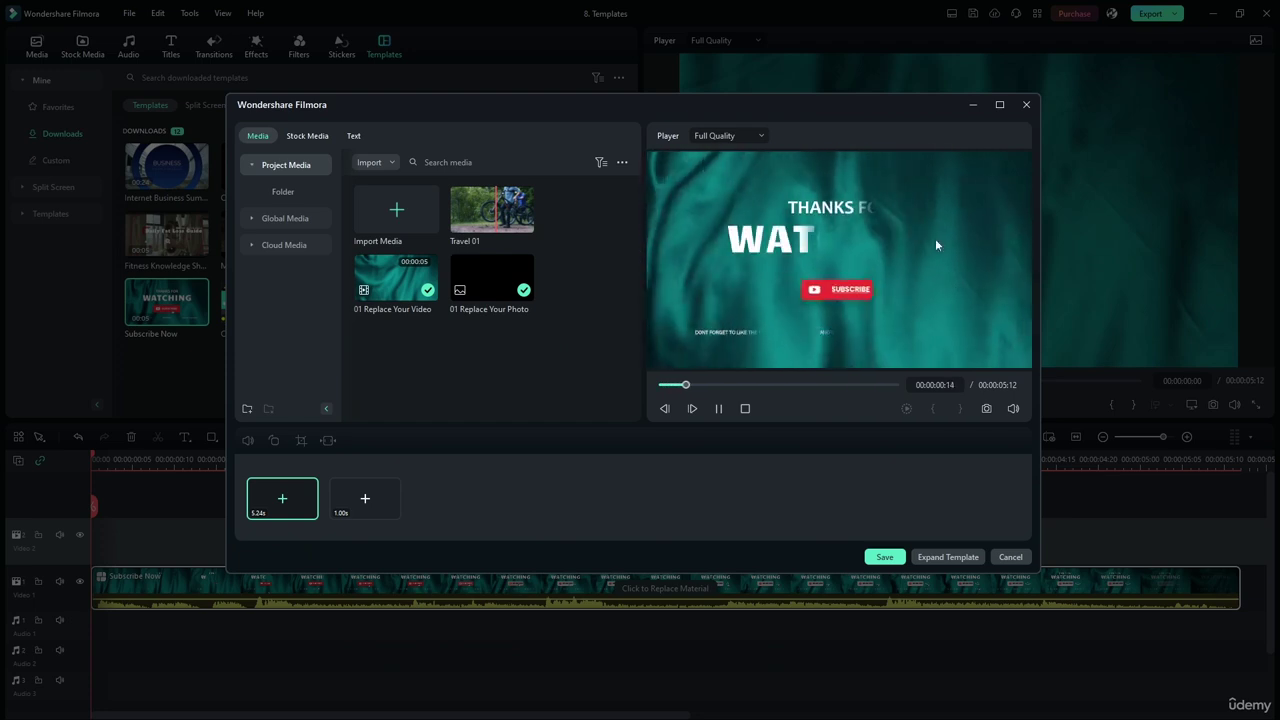
left_click(718, 408)
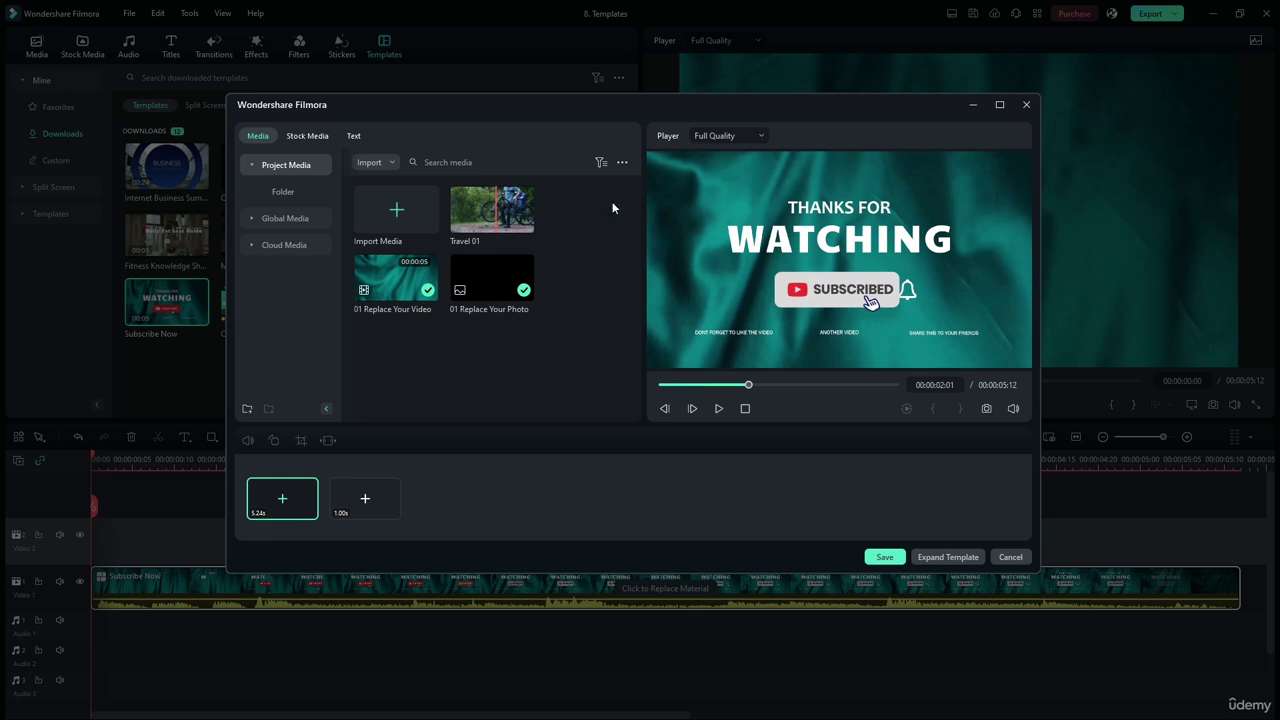
left_click(717, 409)
left_click(717, 409)
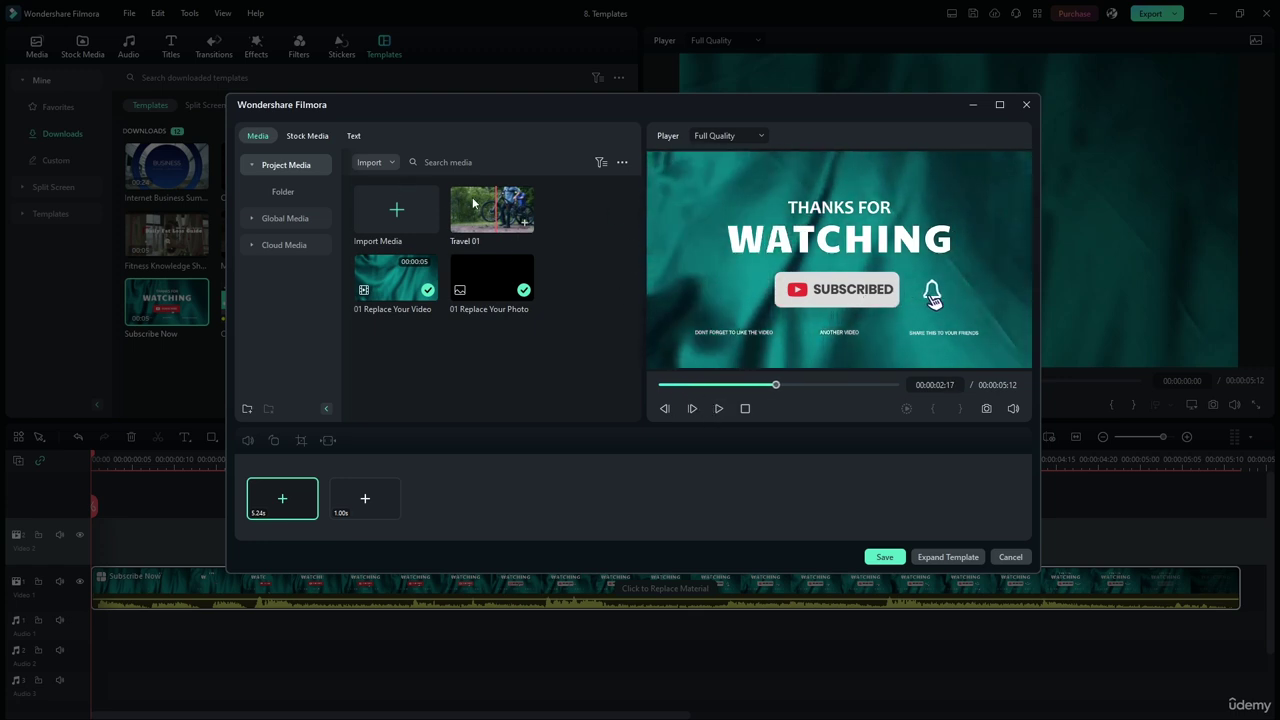
left_click(505, 212)
left_click(719, 409)
left_click(719, 409)
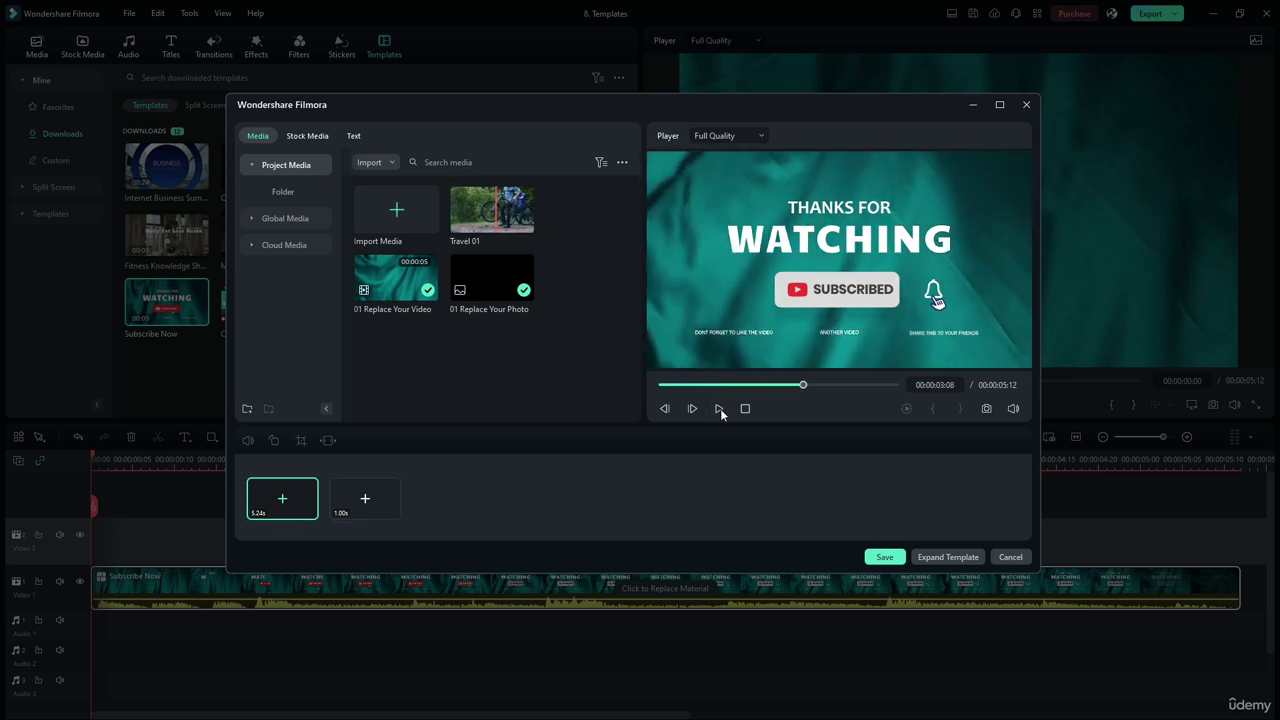
left_click(948, 557)
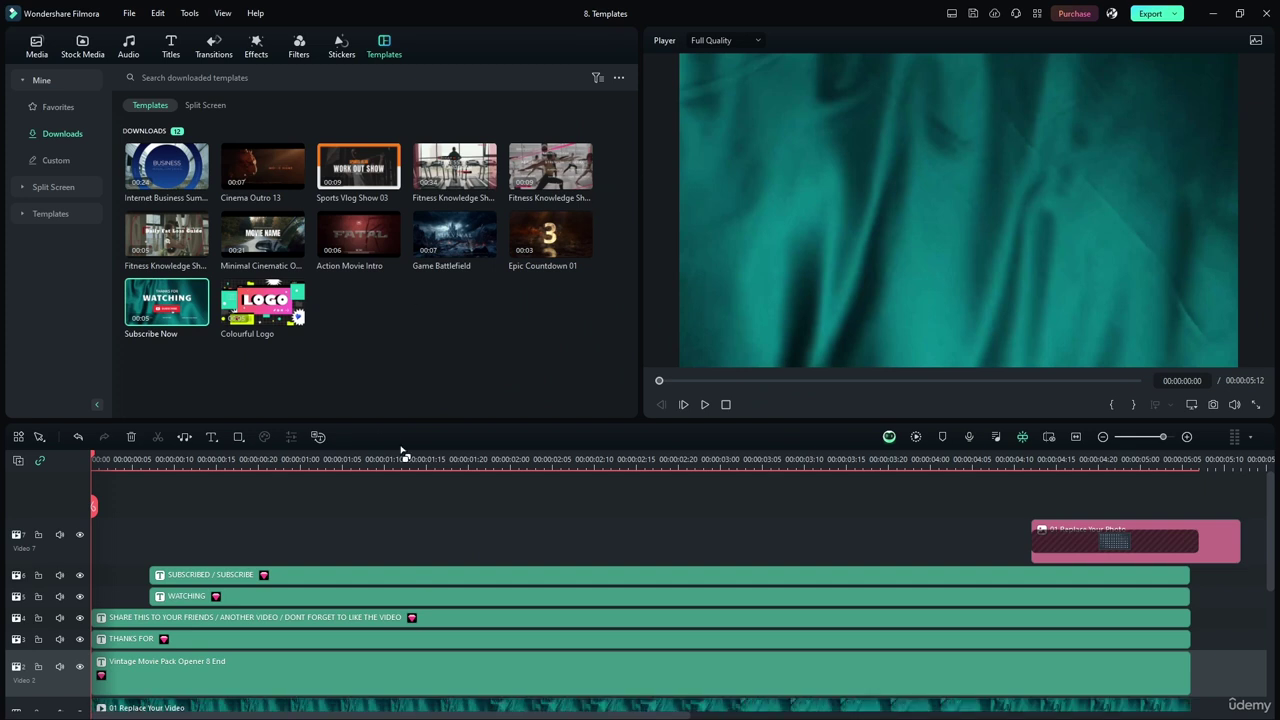
Examine the expanded template's title tracks, including WATCHING, and move the playhead to 00:00:00:16
scroll(516, 514, "down", 3)
scroll(538, 527, "up", 3)
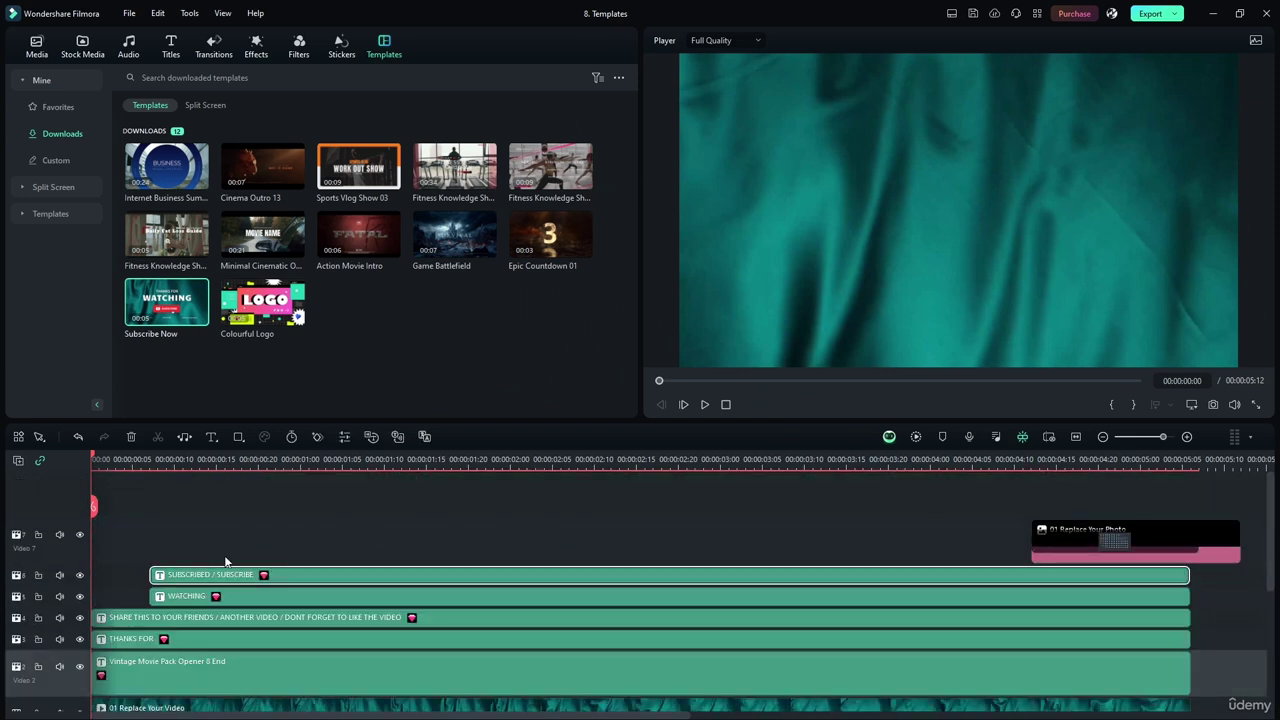
scroll(230, 575, "down", 3)
left_click(204, 484)
scroll(298, 500, "up", 3)
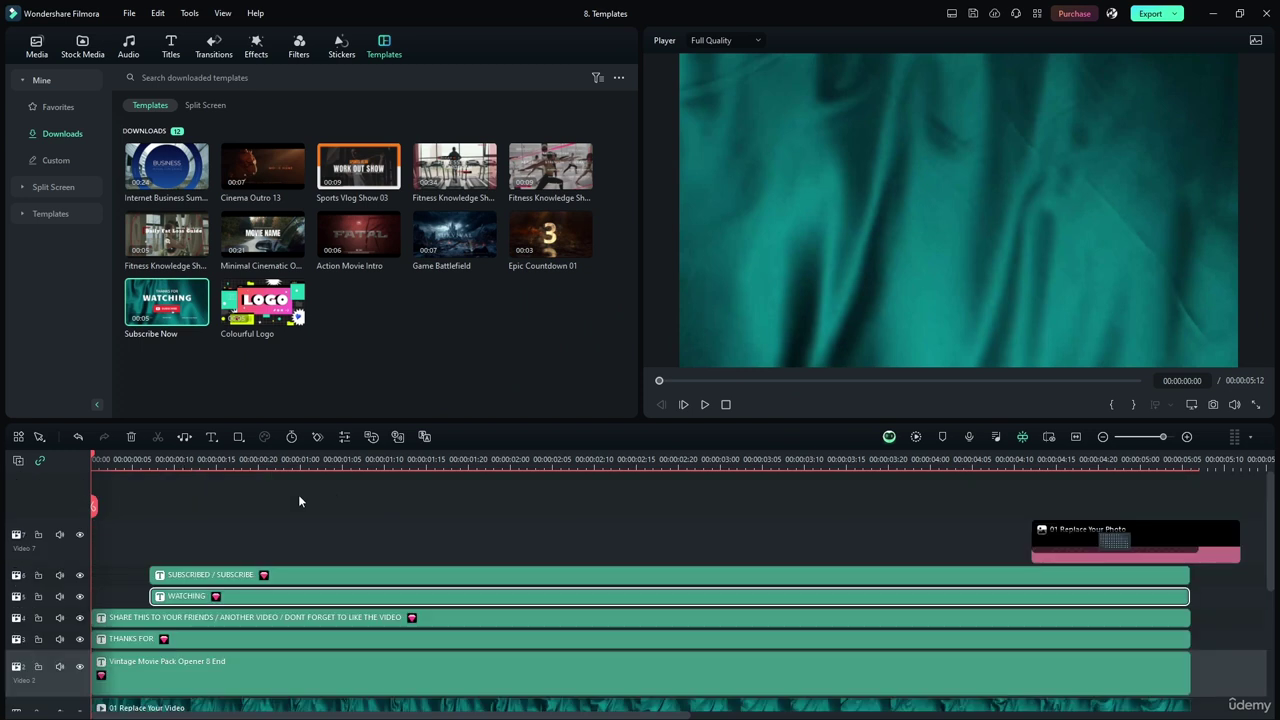
left_click_drag(92, 456, 227, 472)
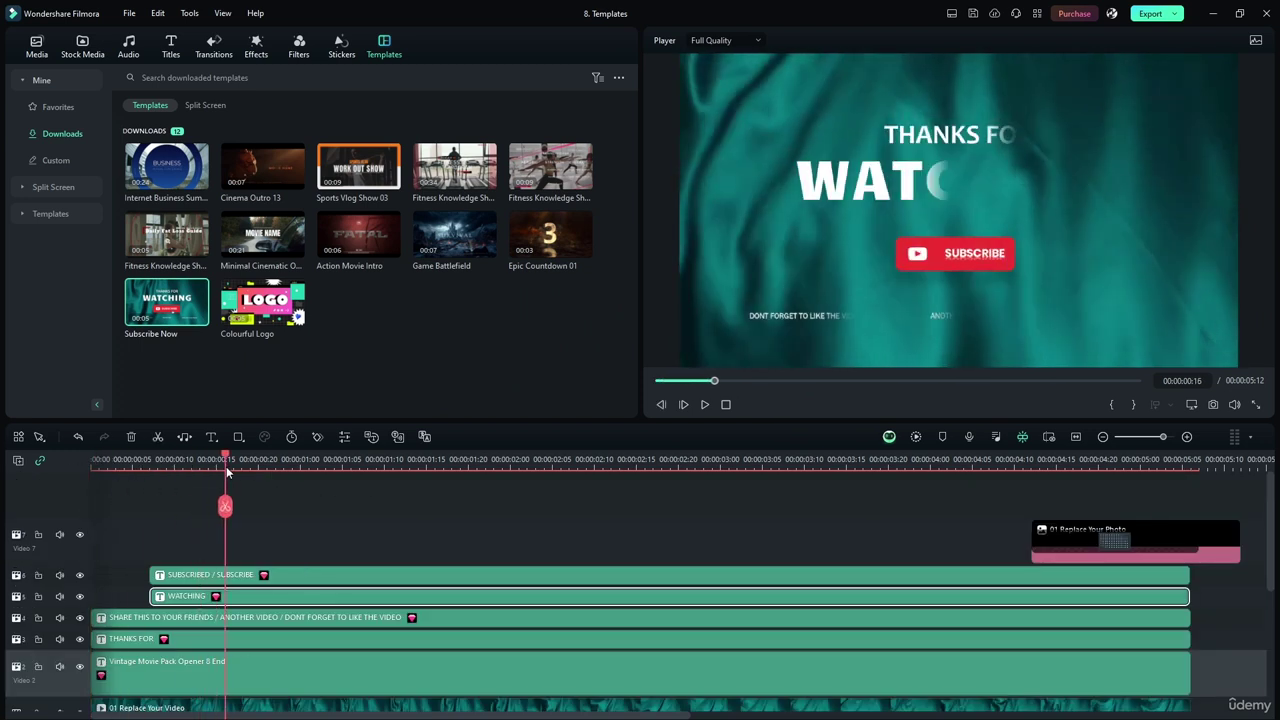
Select the SUBSCRIBED / SUBSCRIBE title, check the frame at 00:00:03:24, and return the playhead to the start
left_click(204, 575)
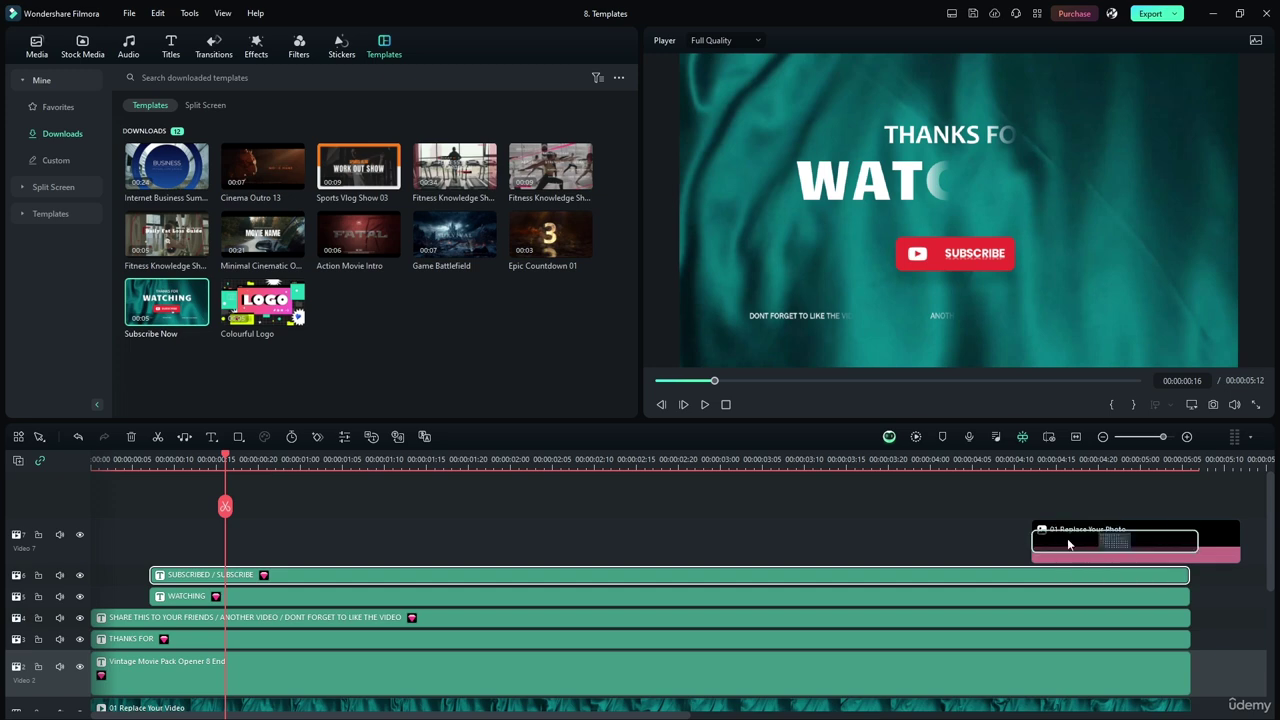
left_click(920, 460)
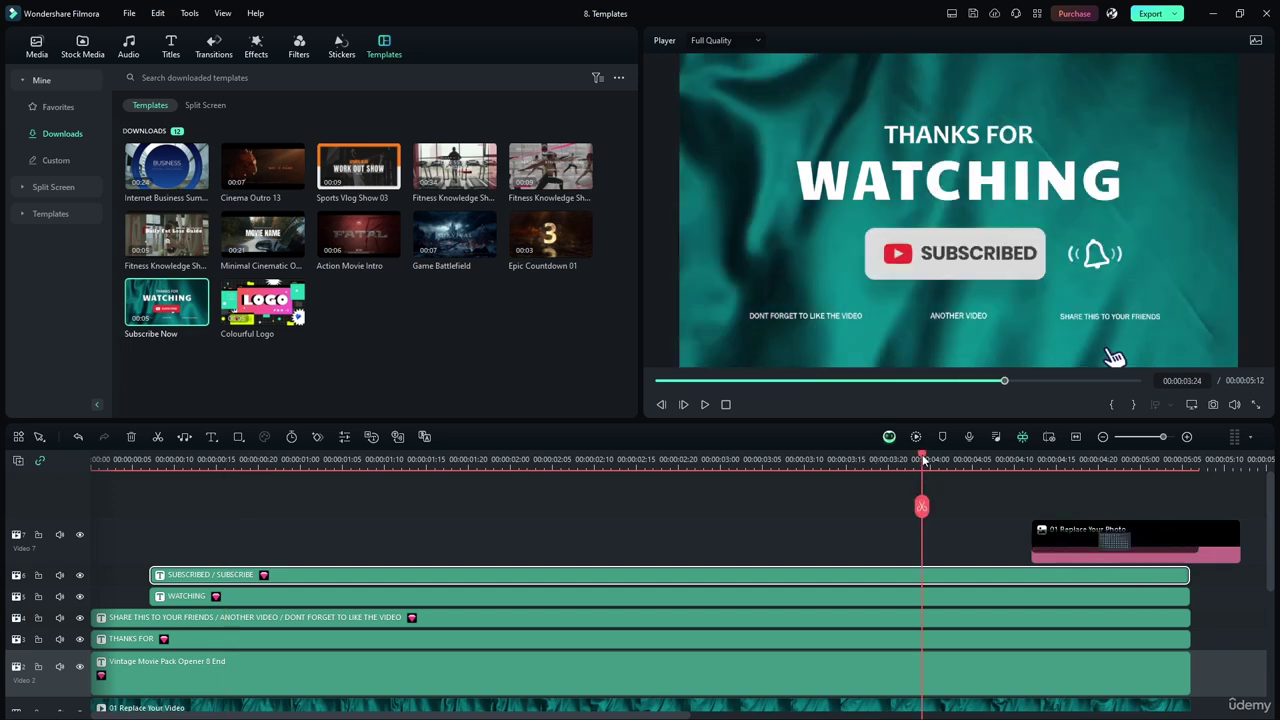
left_click_drag(920, 460, 92, 466)
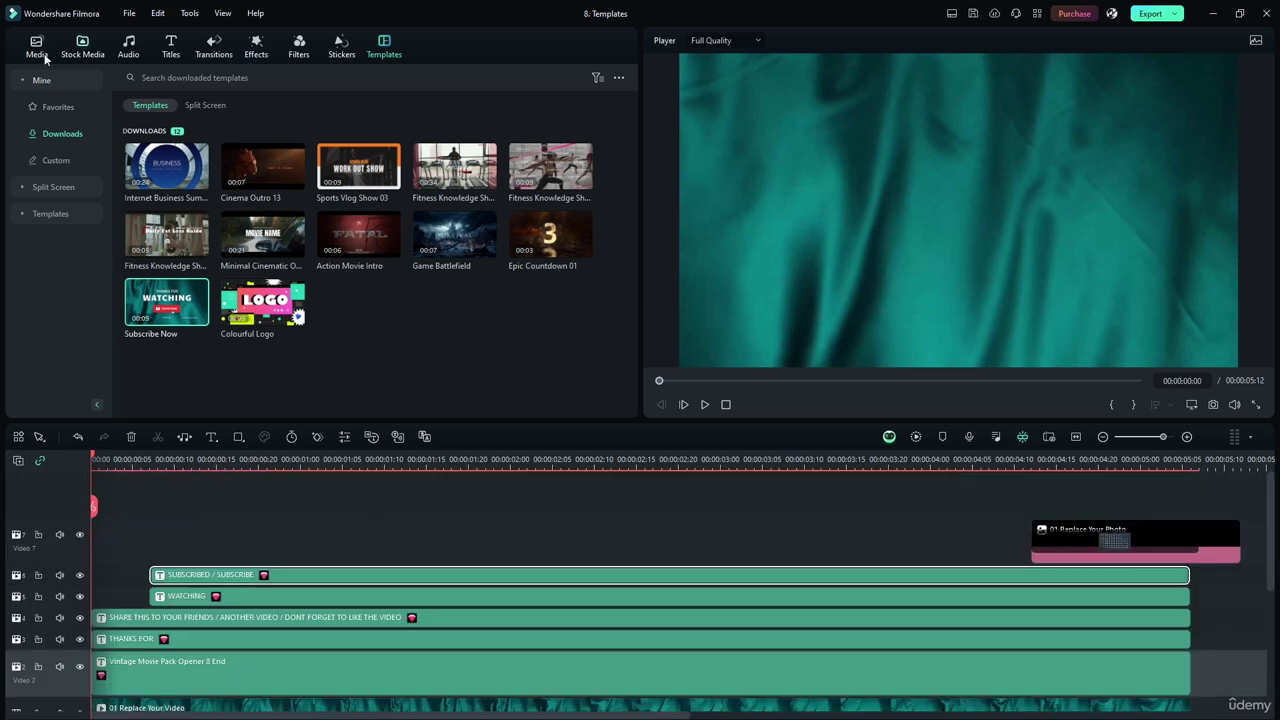
Inspect the editable layers and text settings of the SUBSCRIBED / SUBSCRIBE, WATCHING and SHARE THIS TO YOUR FRIENDS title clips
left_click(168, 56)
scroll(223, 395, "down", 5)
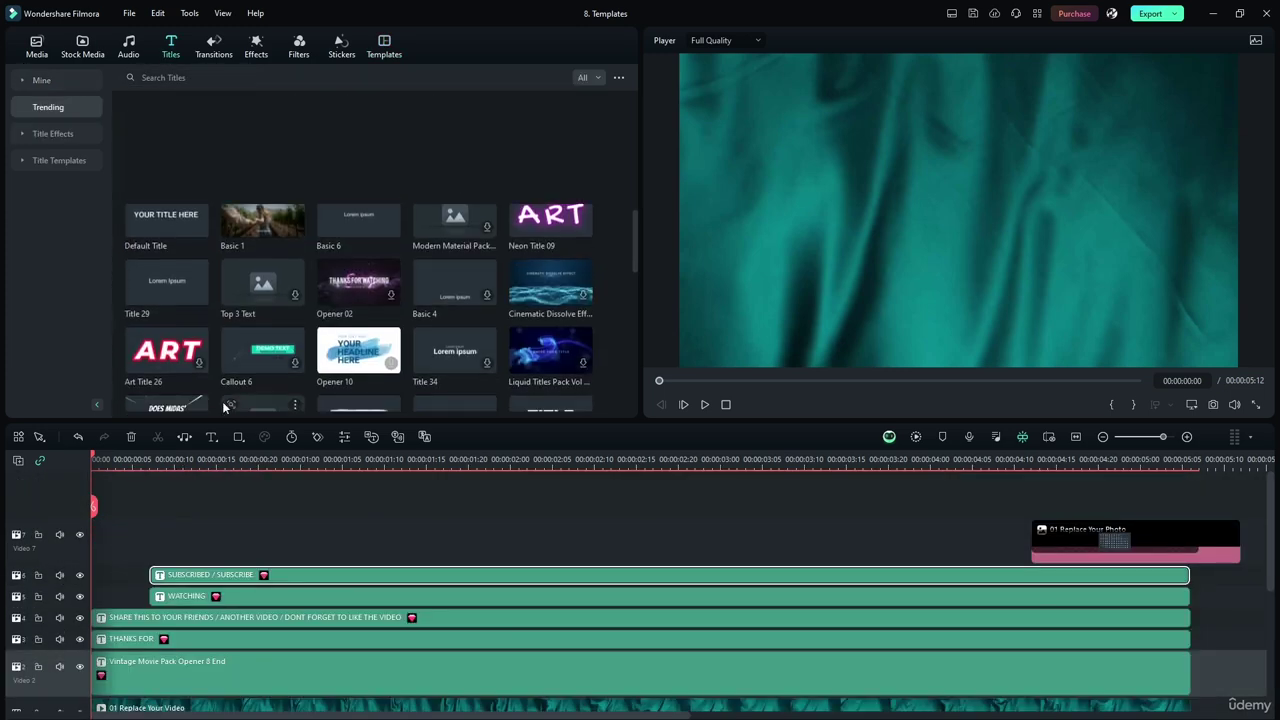
double_click(305, 575)
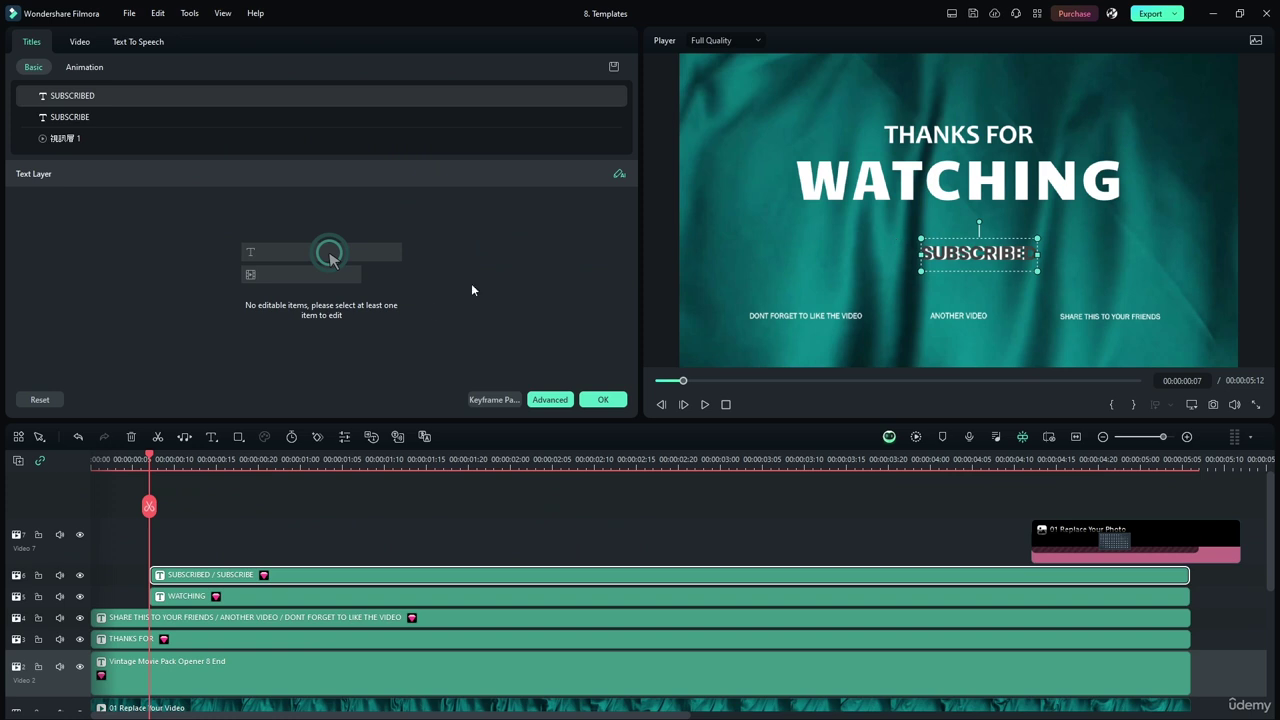
left_click(88, 119)
left_click(91, 137)
left_click(101, 116)
left_click(111, 96)
left_click(118, 138)
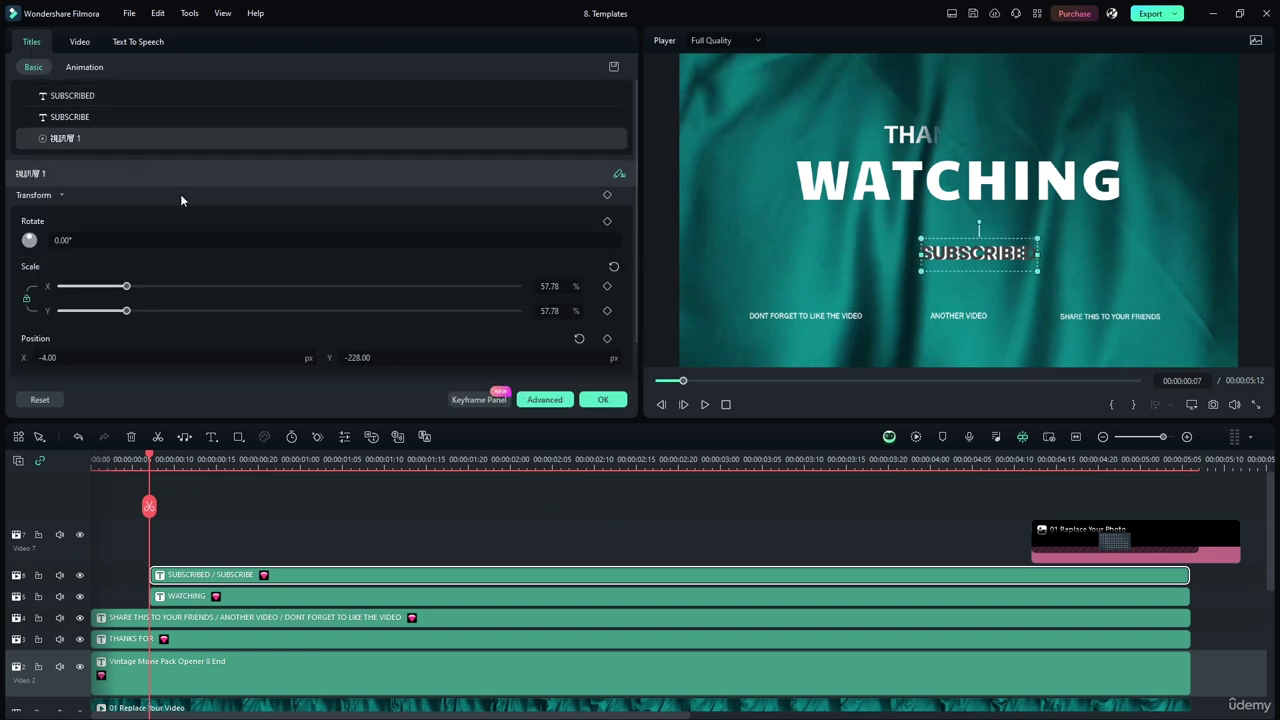
scroll(217, 303, "down", 1)
left_click(193, 600)
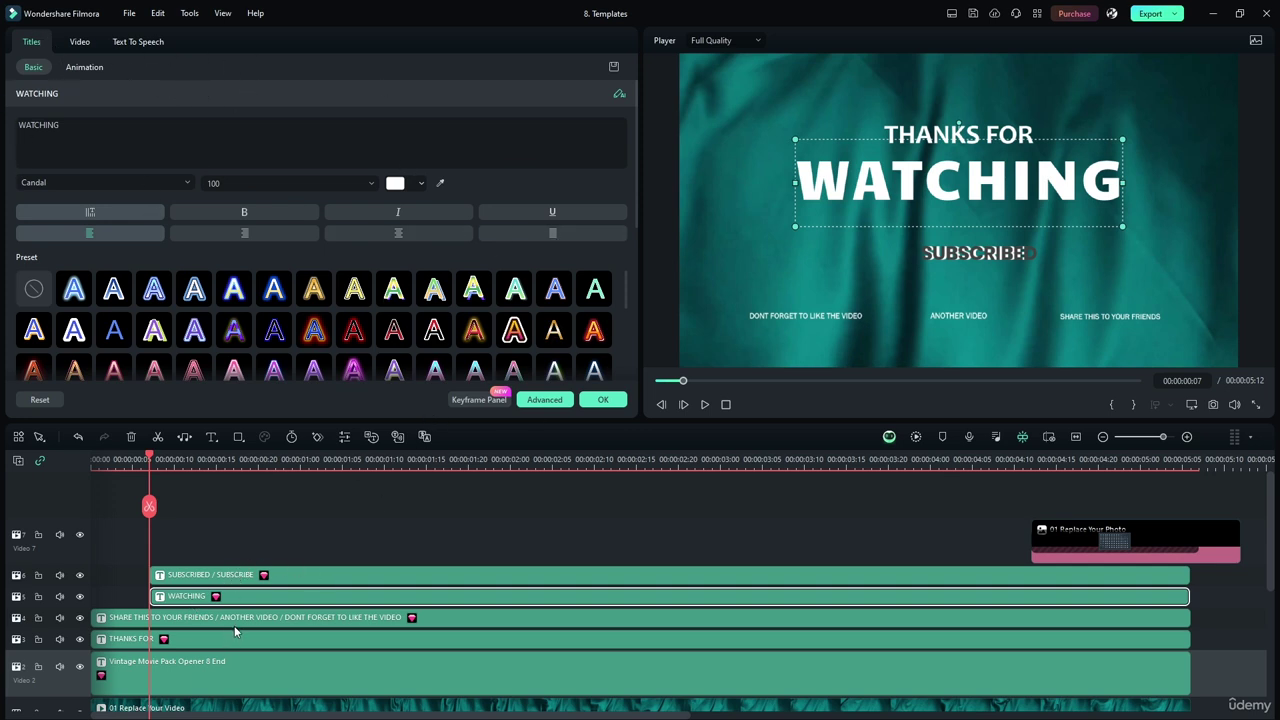
left_click(268, 618)
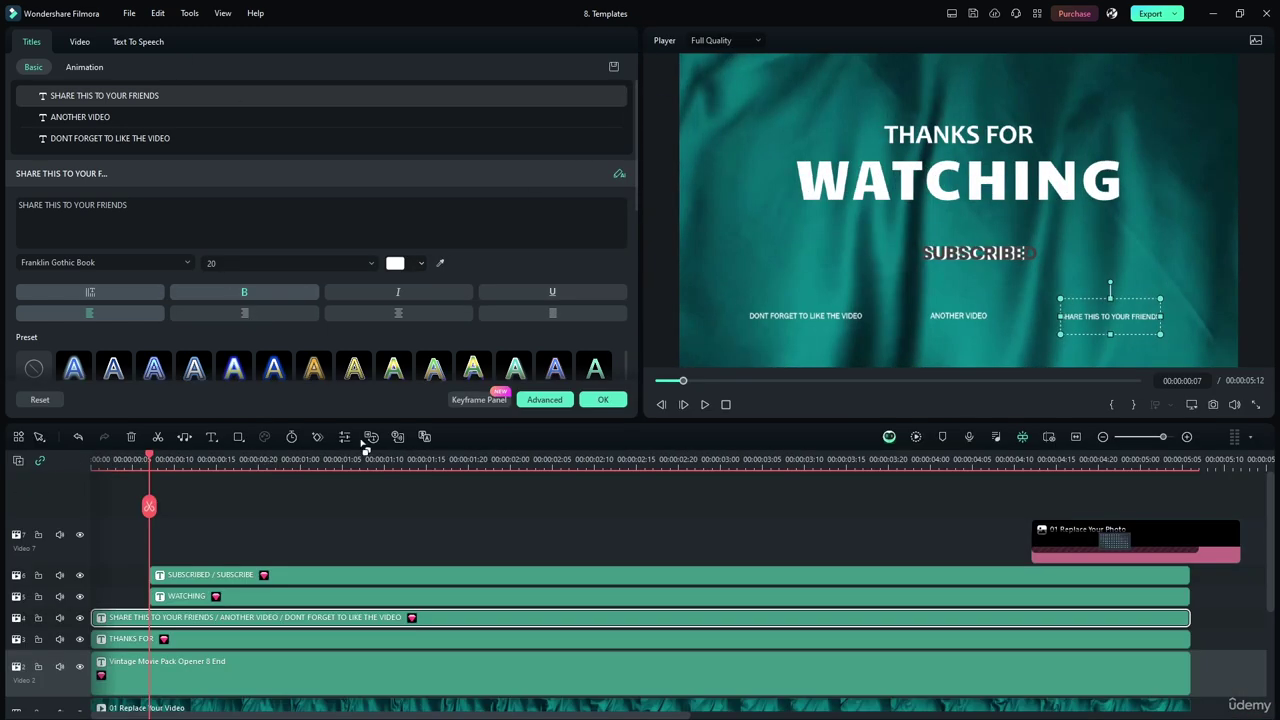
Change the workspace layout so the title properties sit beside the player and the asset library stays visible
left_click(222, 13)
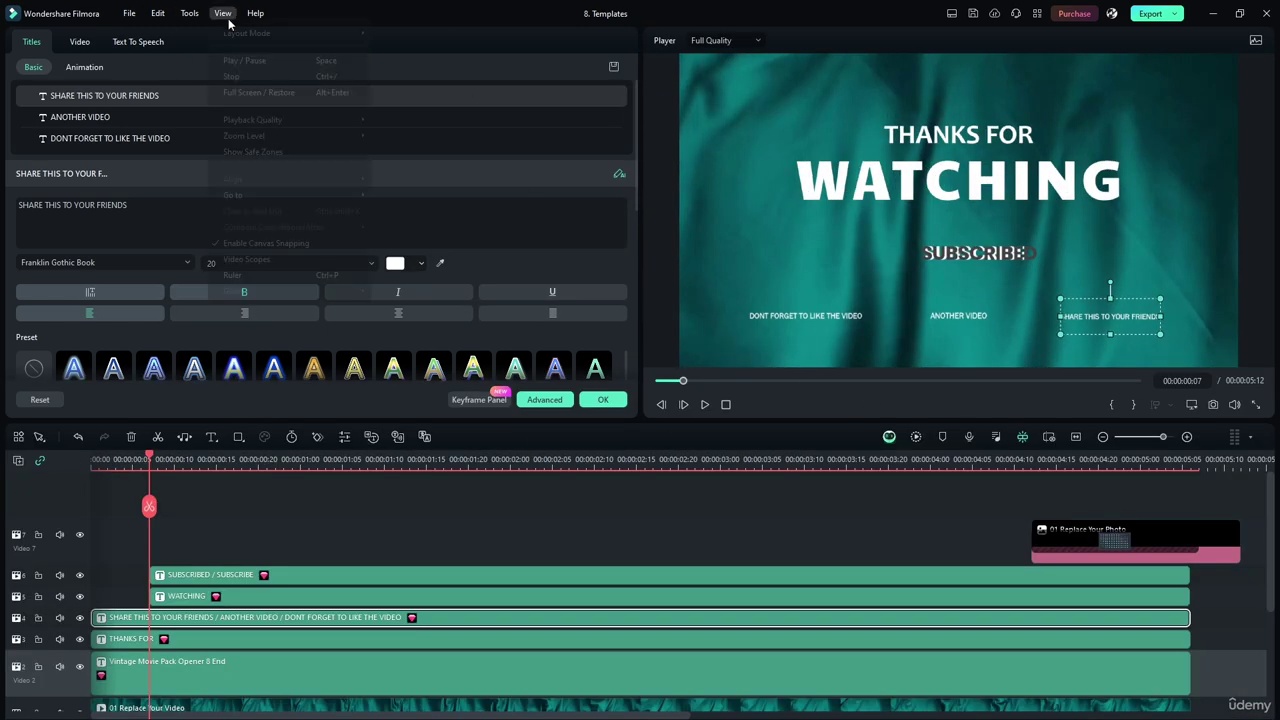
mouse_move(246, 33)
left_click(424, 36)
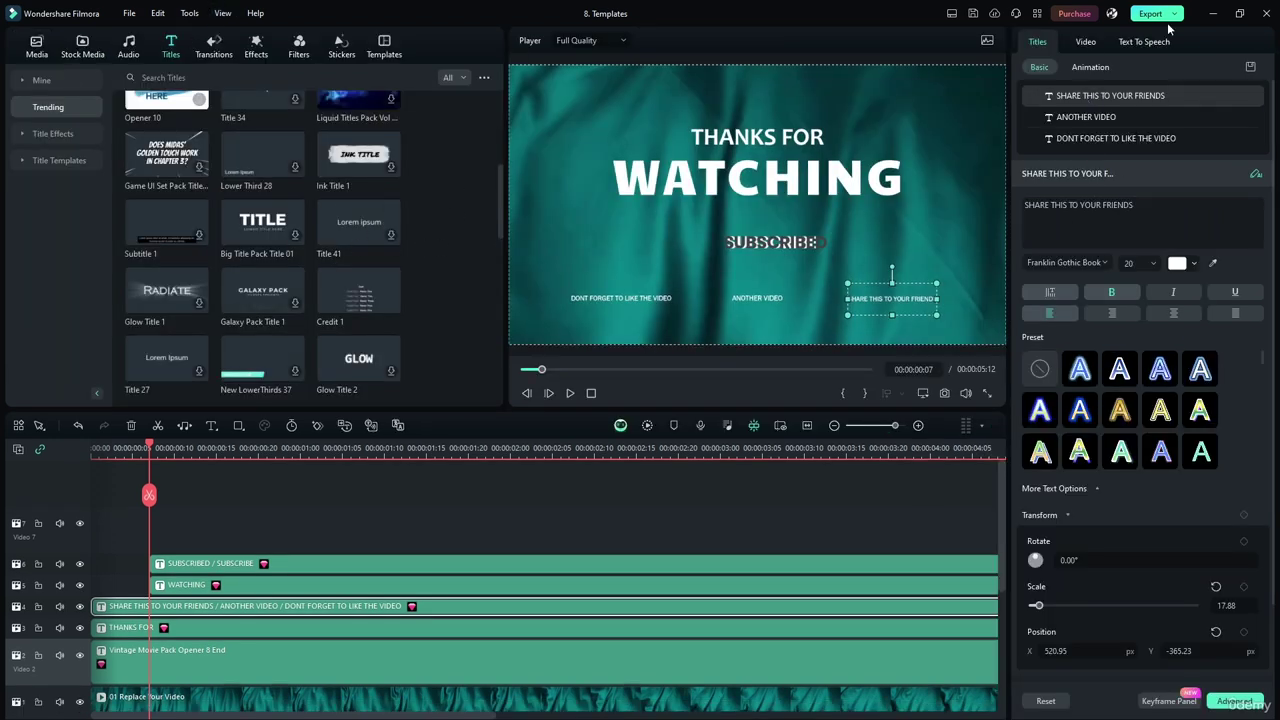
Look through the selected title's Video and Text To Speech properties and return to its text settings
left_click(1090, 42)
left_click(1144, 42)
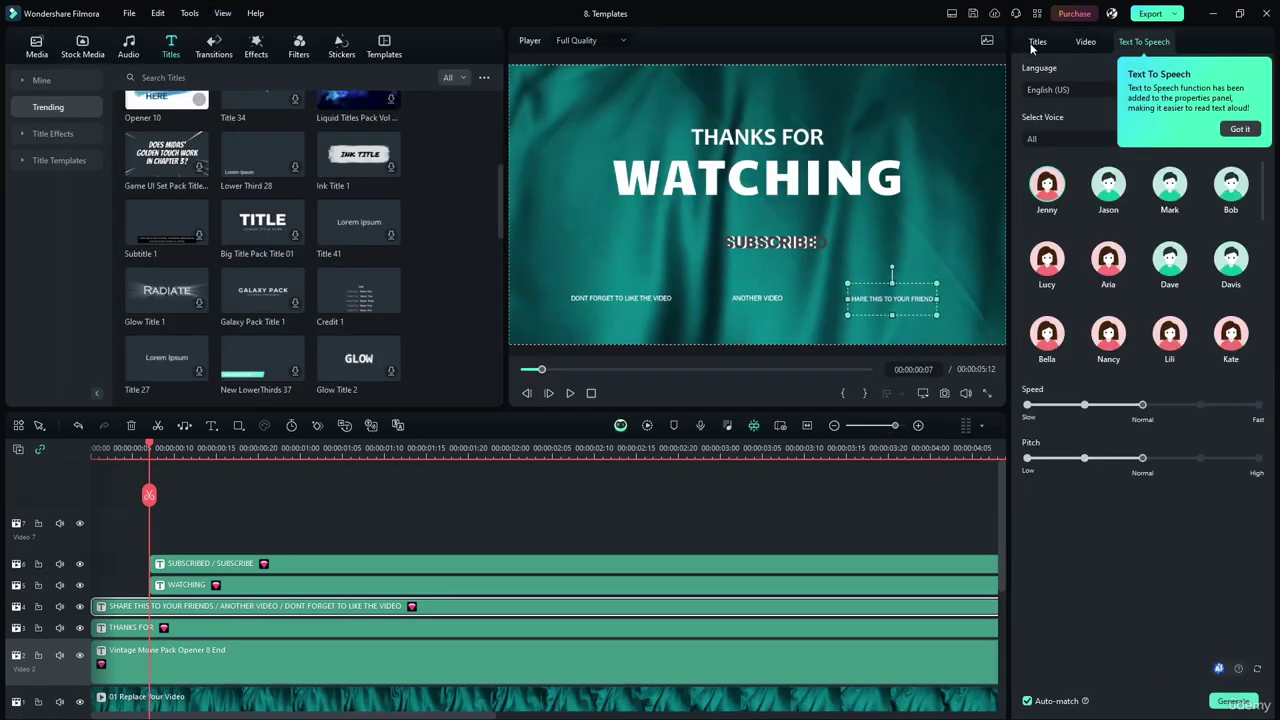
left_click(1037, 42)
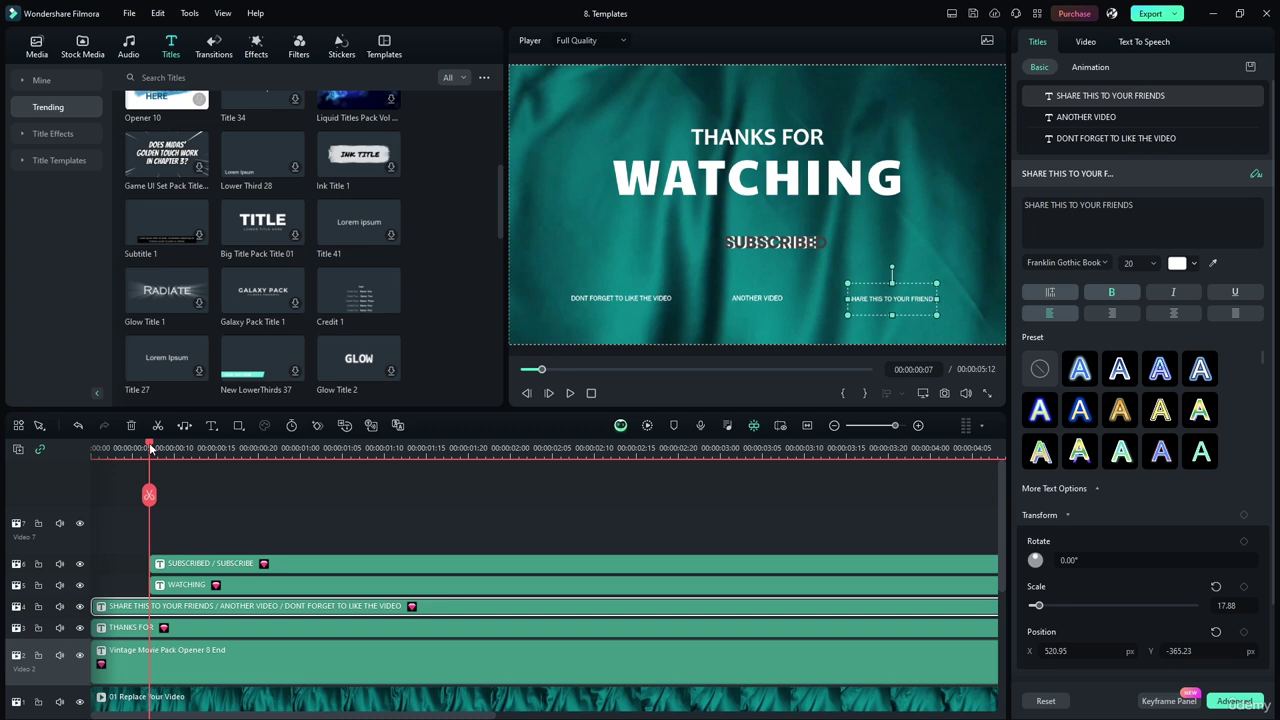
Scrub the subscribe animation through 00:00:01:13 to 00:00:04:04 and look over the timeline tracks
left_click_drag(150, 449, 410, 480)
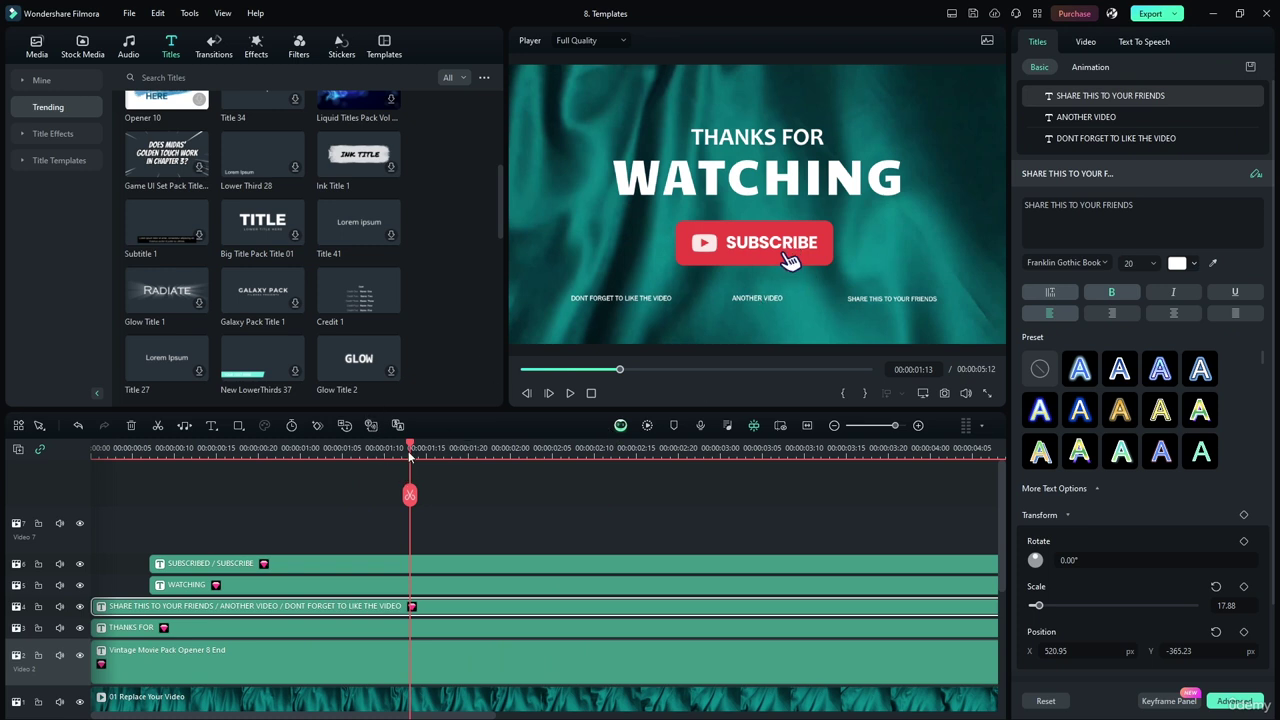
left_click_drag(410, 447, 963, 443)
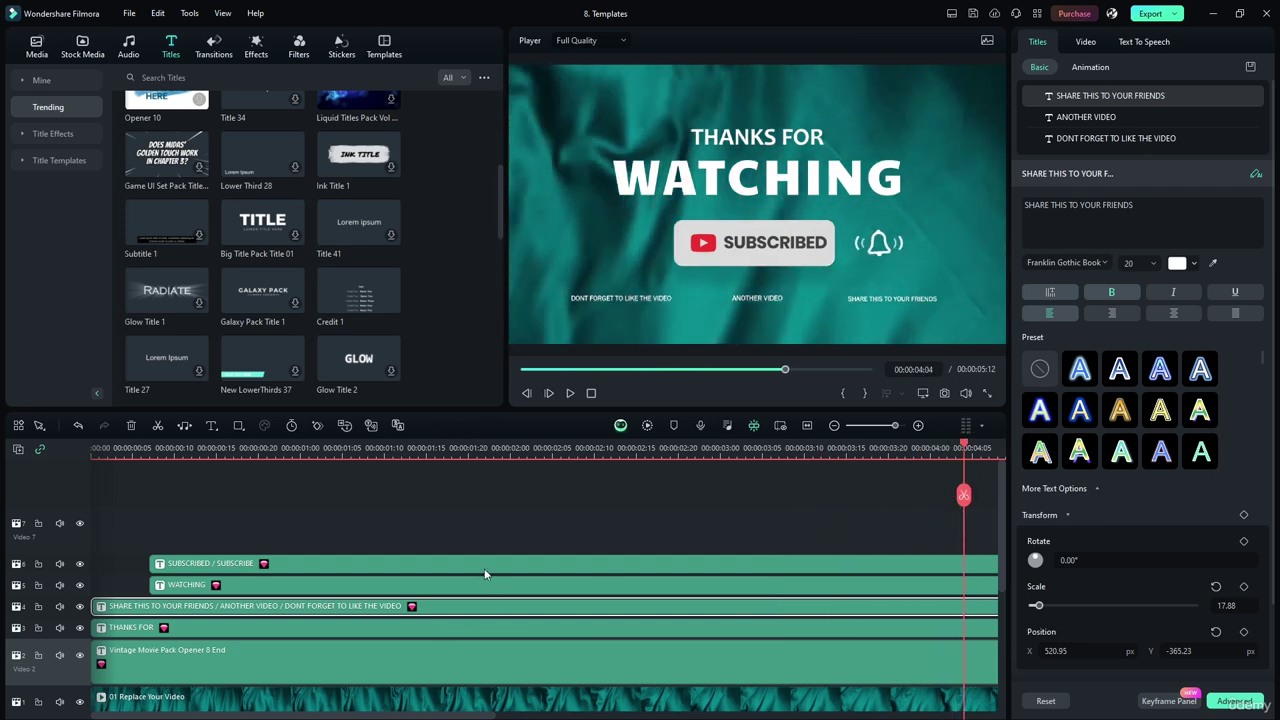
scroll(487, 566, "down", 3)
scroll(487, 566, "up", 3)
Check the animation options of the Vintage Movie Pack Opener 8 End, WATCHING and SUBSCRIBED / SUBSCRIBE titles, and scrub further along the timeline
left_click(268, 652)
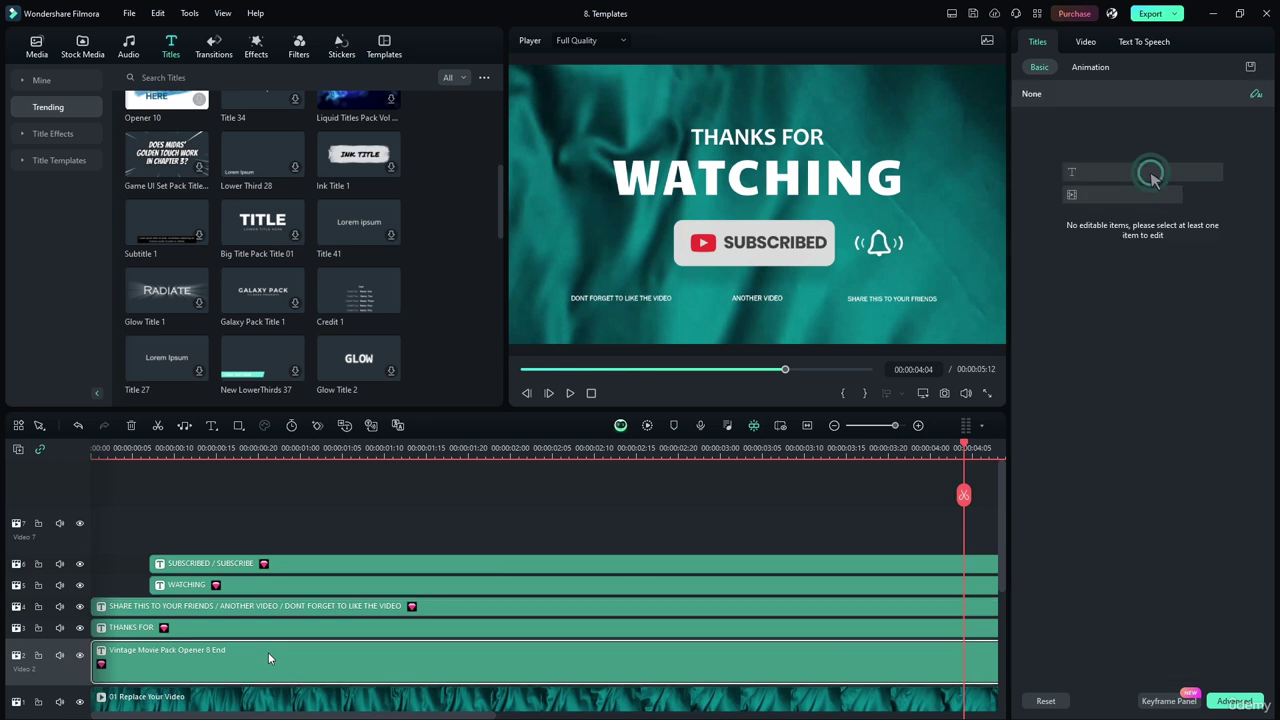
left_click(1091, 67)
left_click(292, 587)
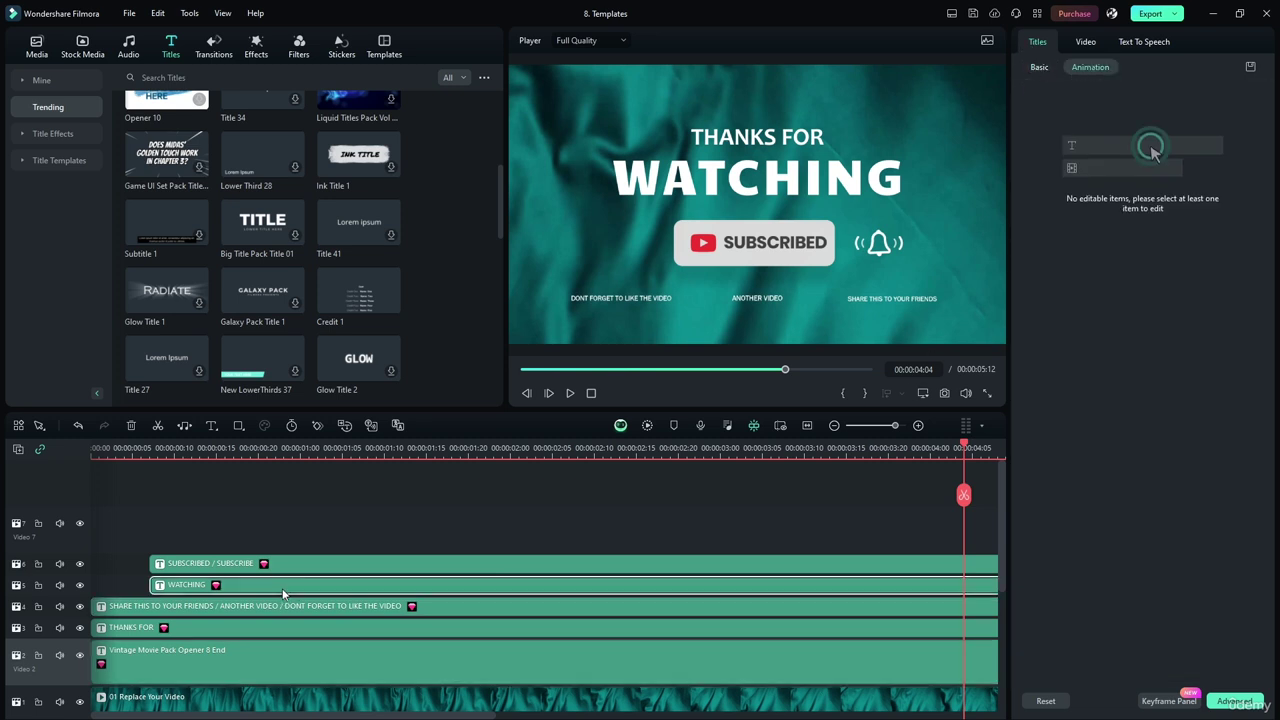
left_click(445, 568)
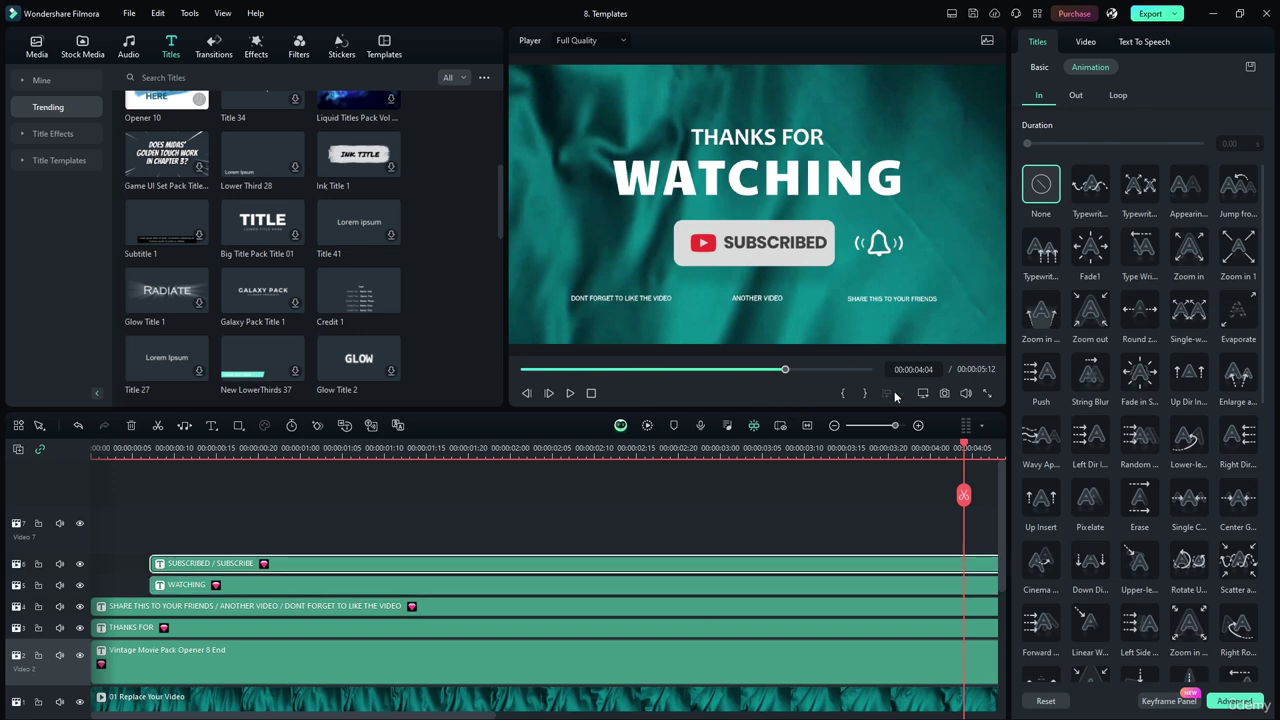
left_click_drag(966, 449, 921, 492)
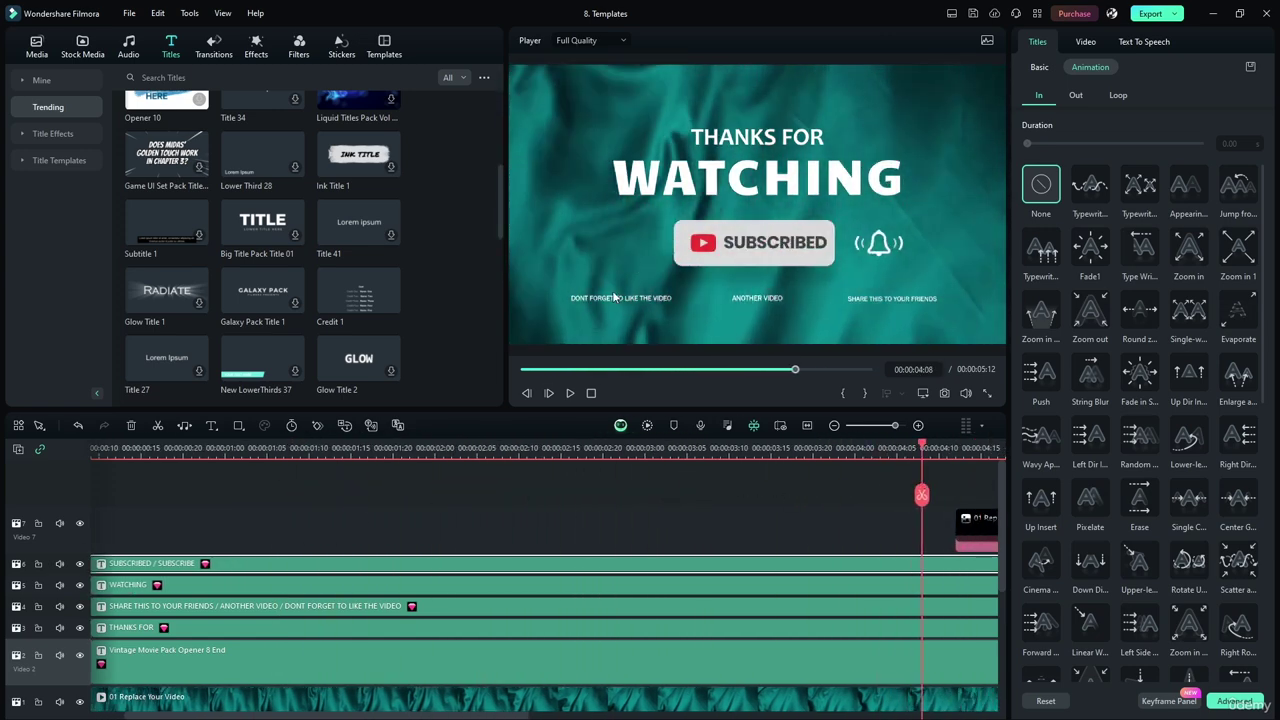
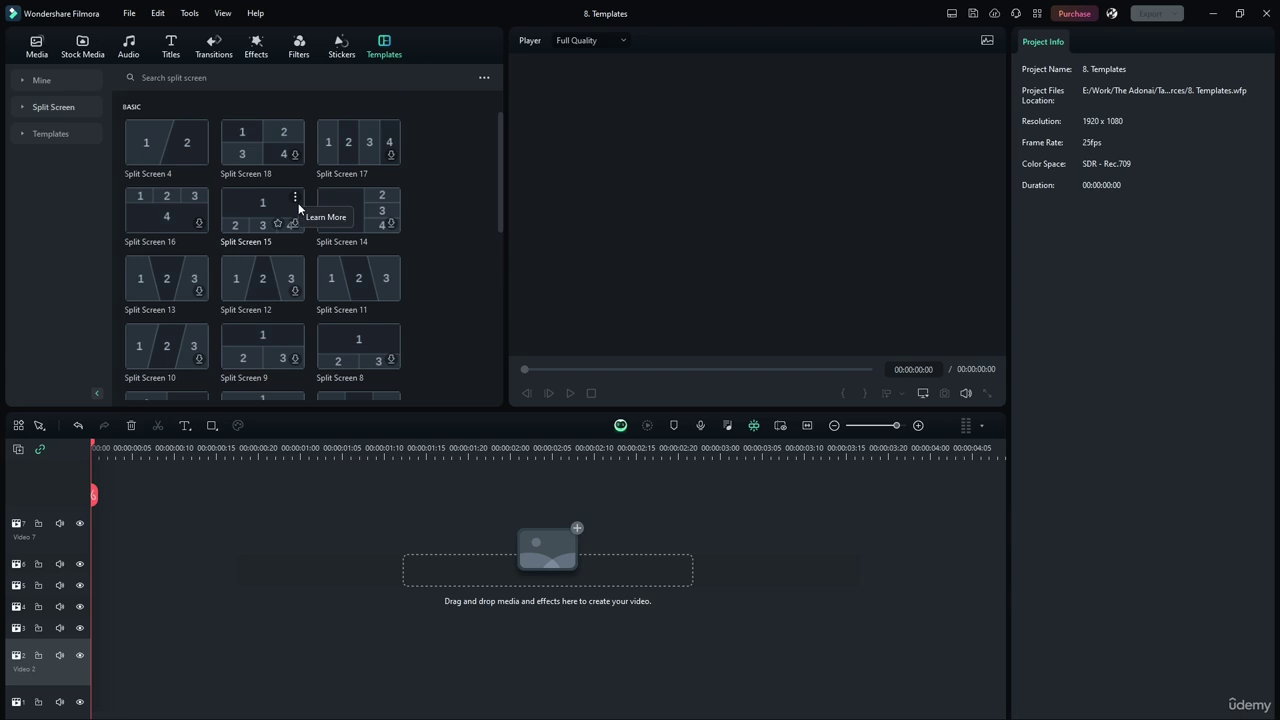
Browse the Cinematic, YouTube and Business Intro templates and add Internet Business Summit to the start of the empty timeline
left_click(38, 133)
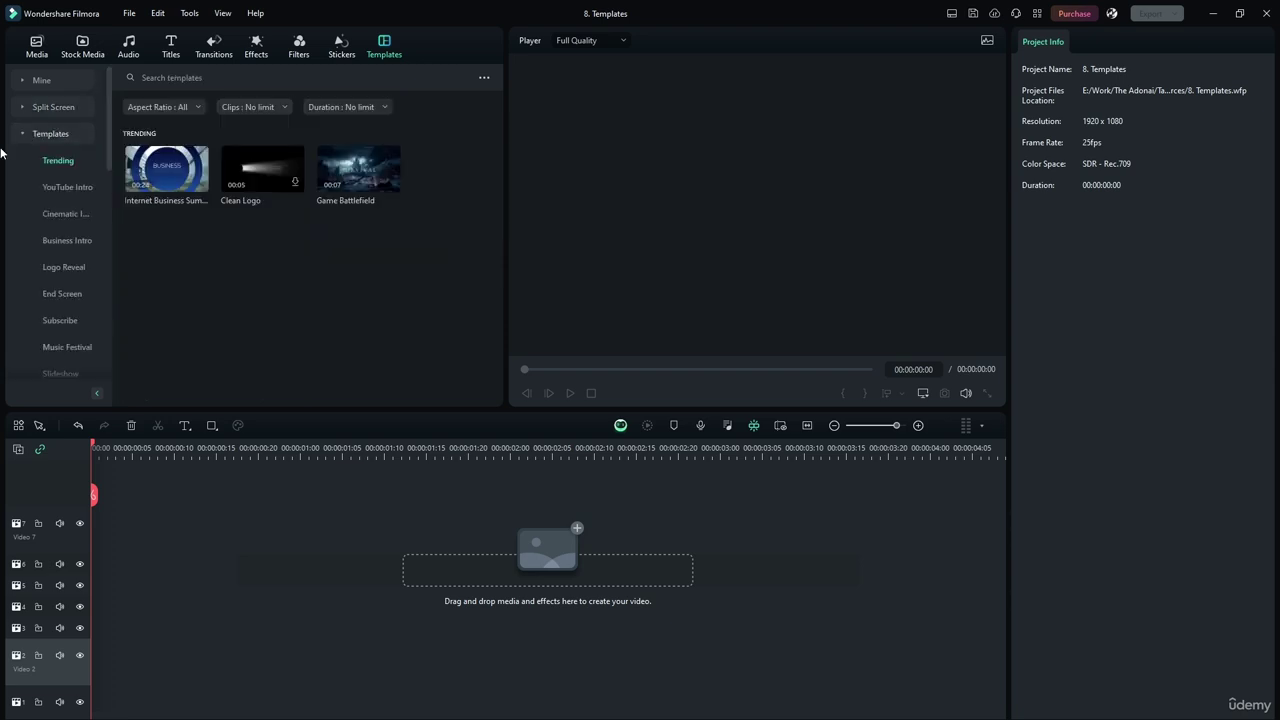
left_click(56, 214)
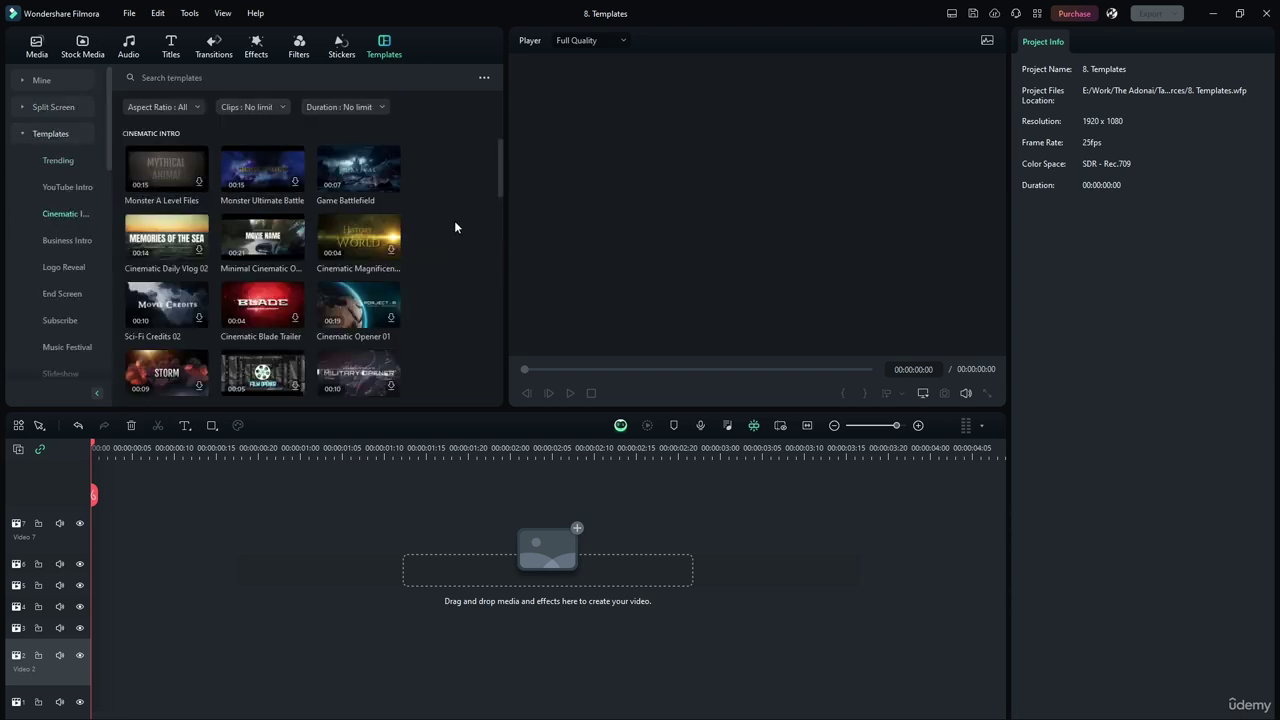
left_click(47, 186)
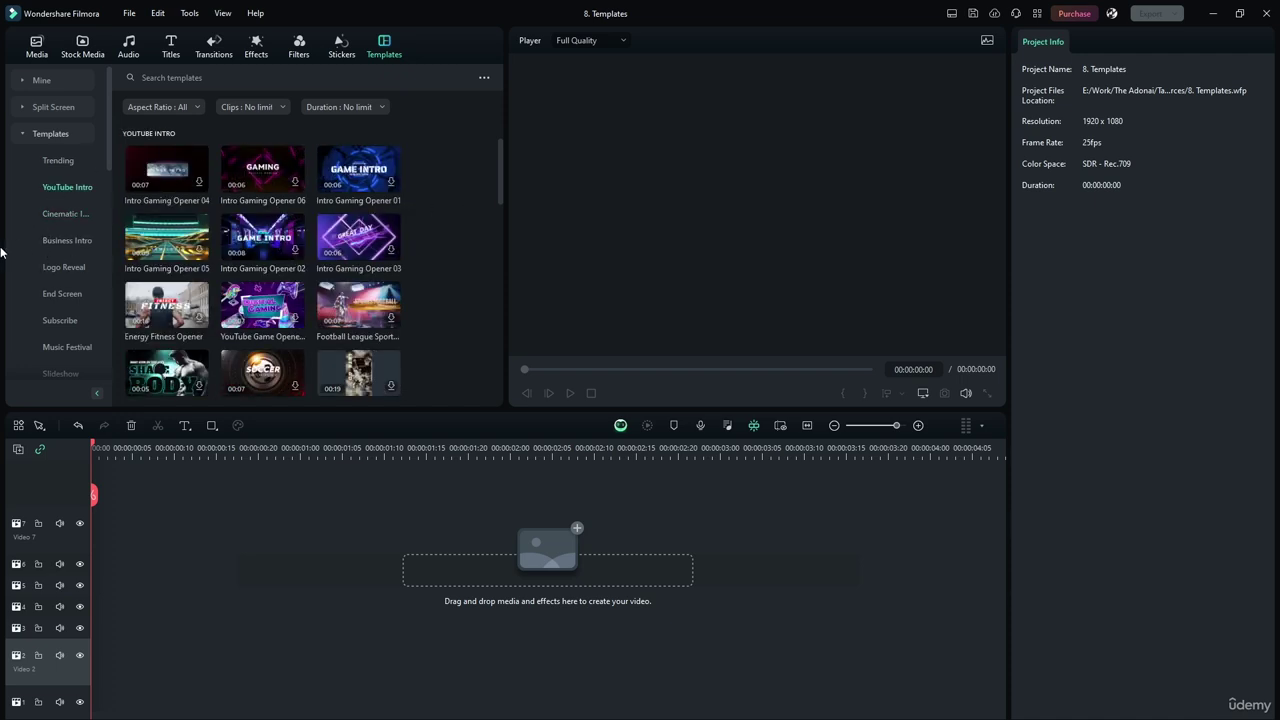
left_click(84, 242)
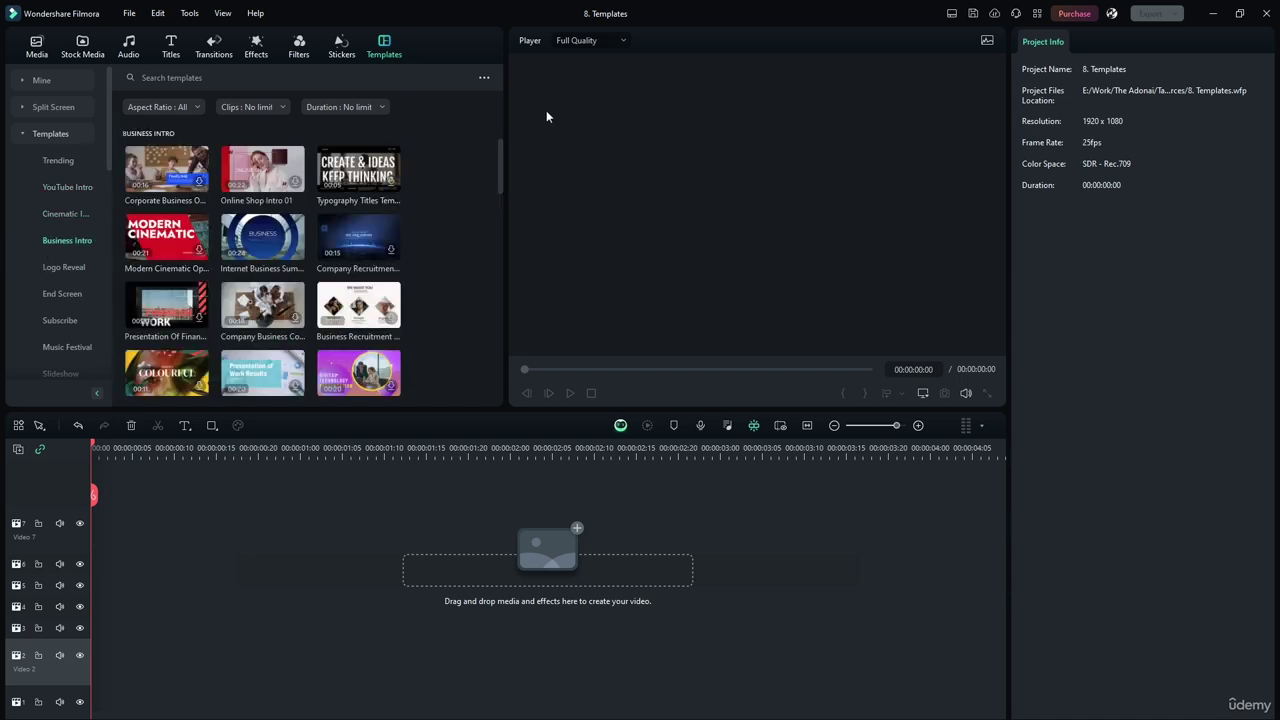
left_click_drag(256, 238, 110, 700)
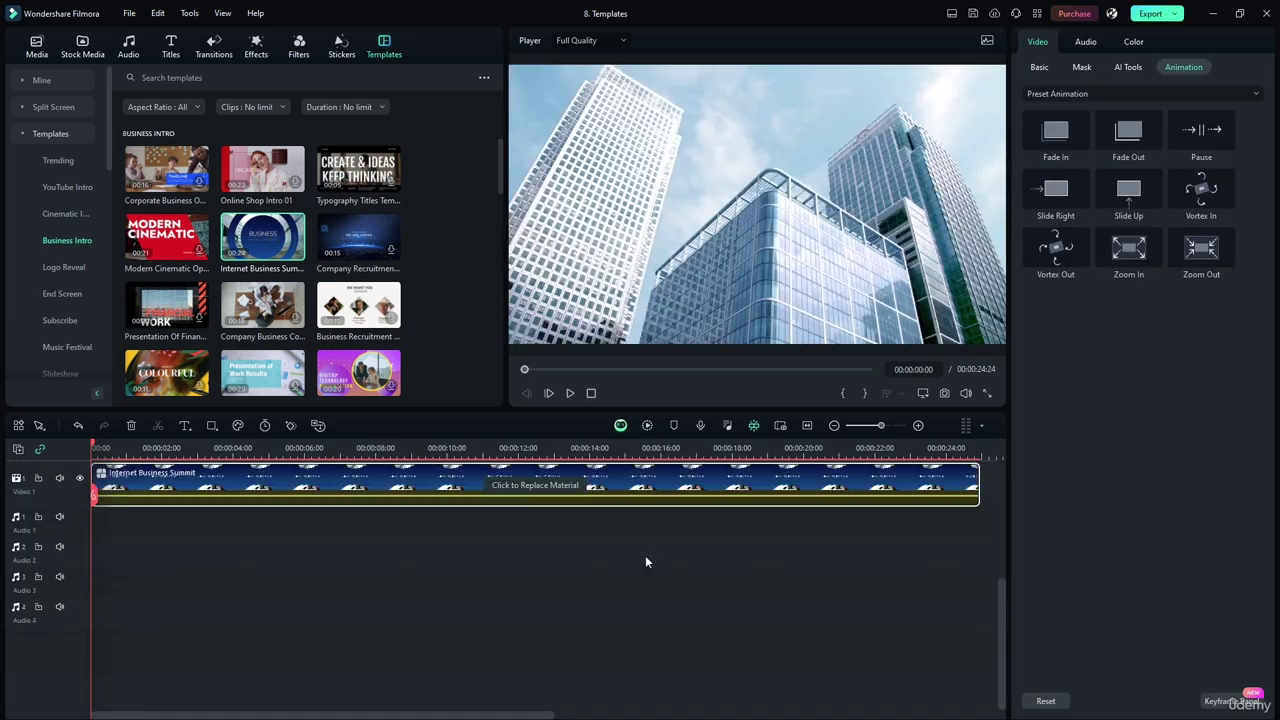
Open the Internet Business Summit clip for material replacement and expand the template onto the timeline
scroll(518, 514, "up", 2)
right_click(588, 594)
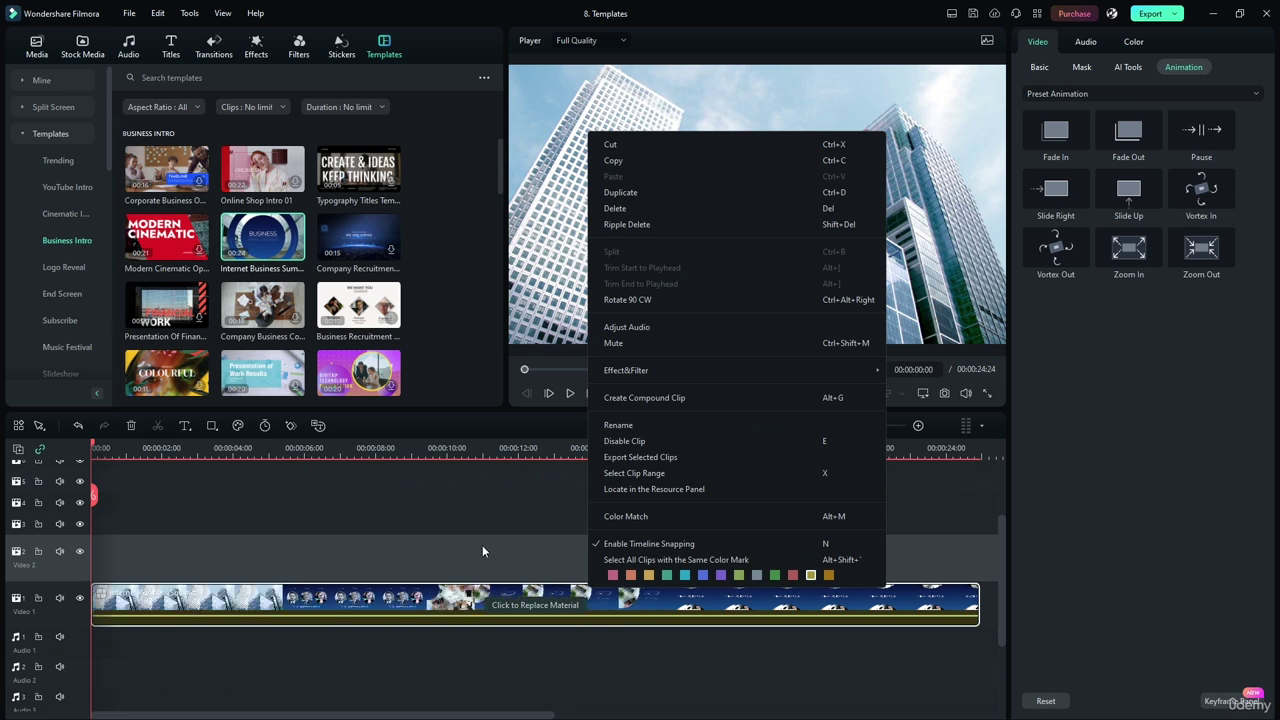
left_click(527, 605)
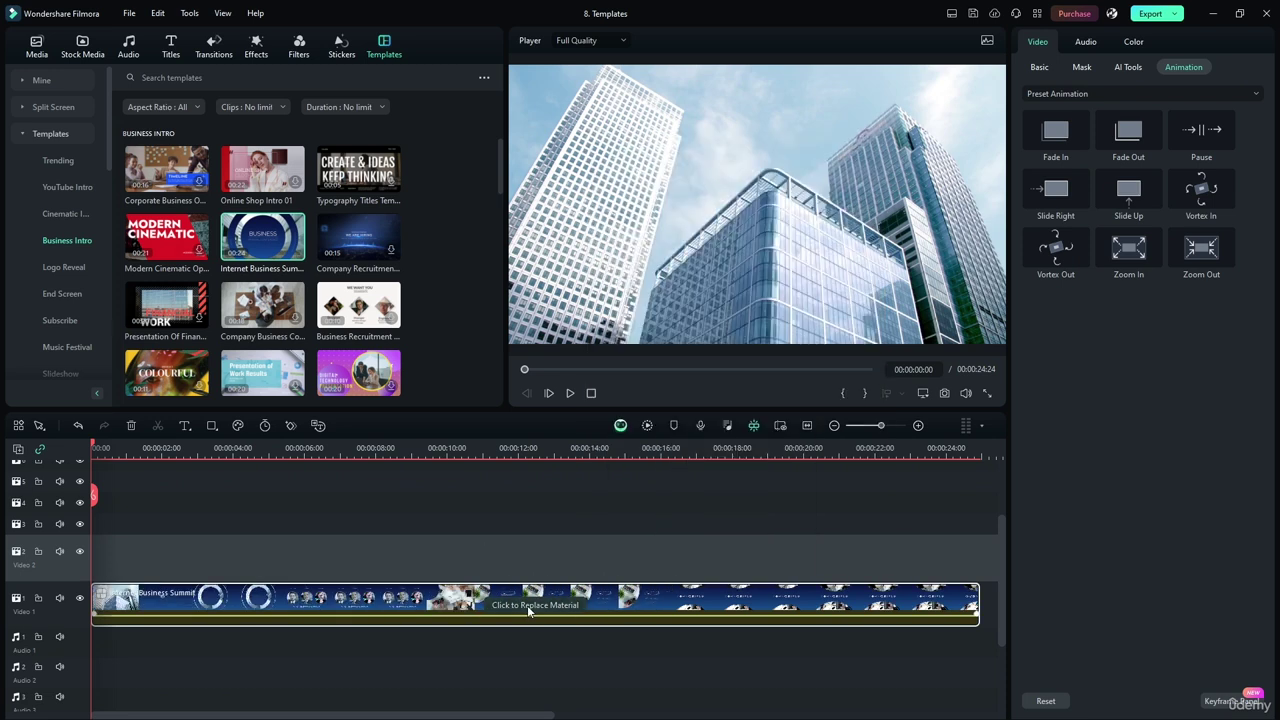
left_click(522, 605)
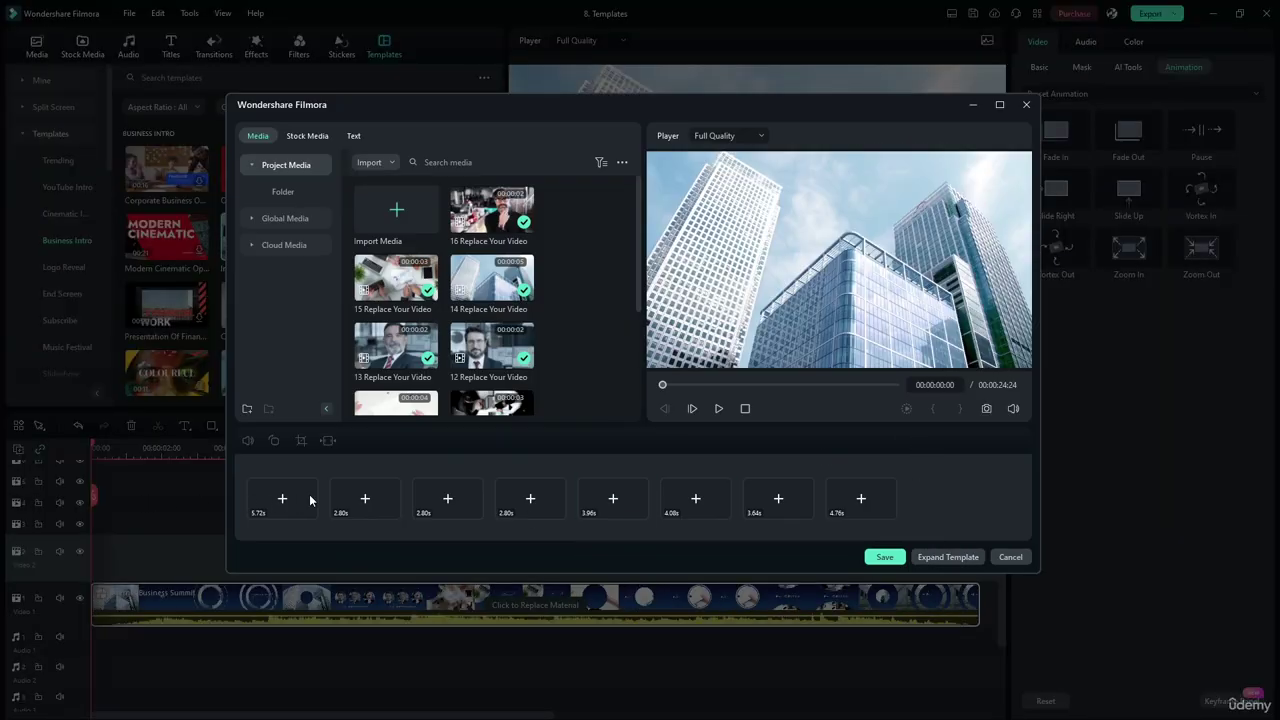
left_click(947, 557)
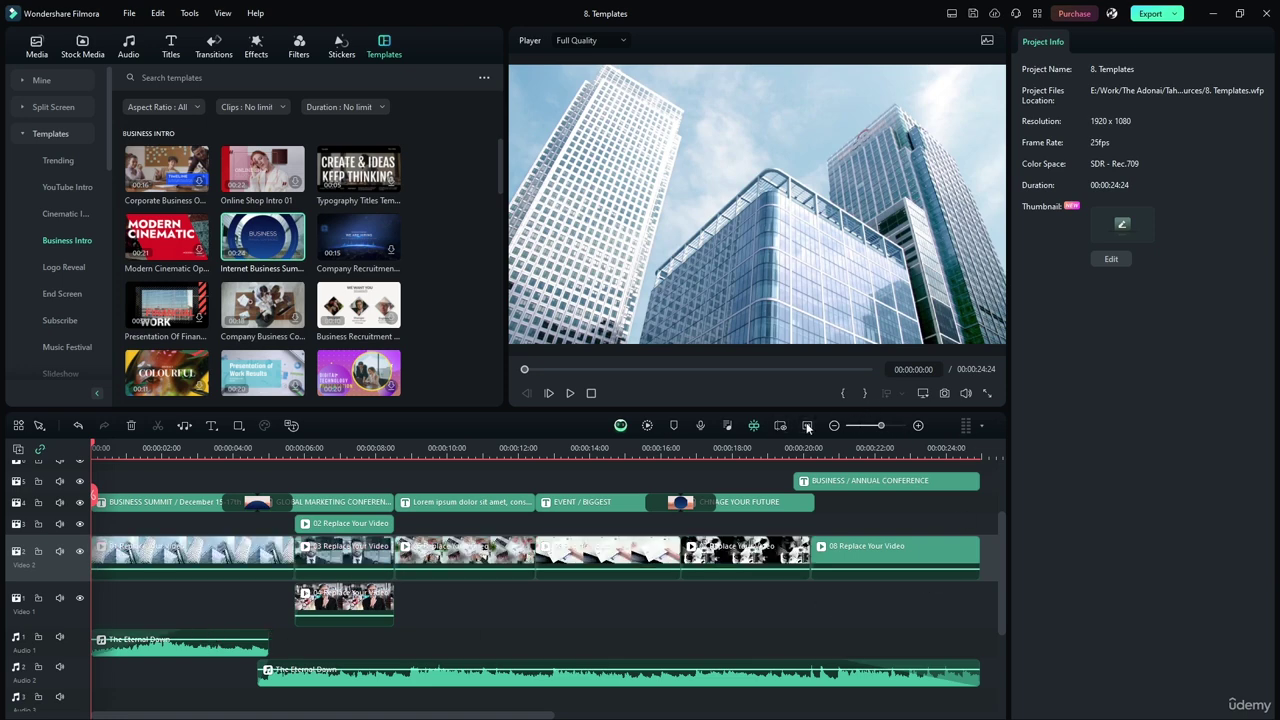
Examine the expanded template's title, video and audio tracks and play the whole sequence
left_click_drag(1005, 553, 1005, 523)
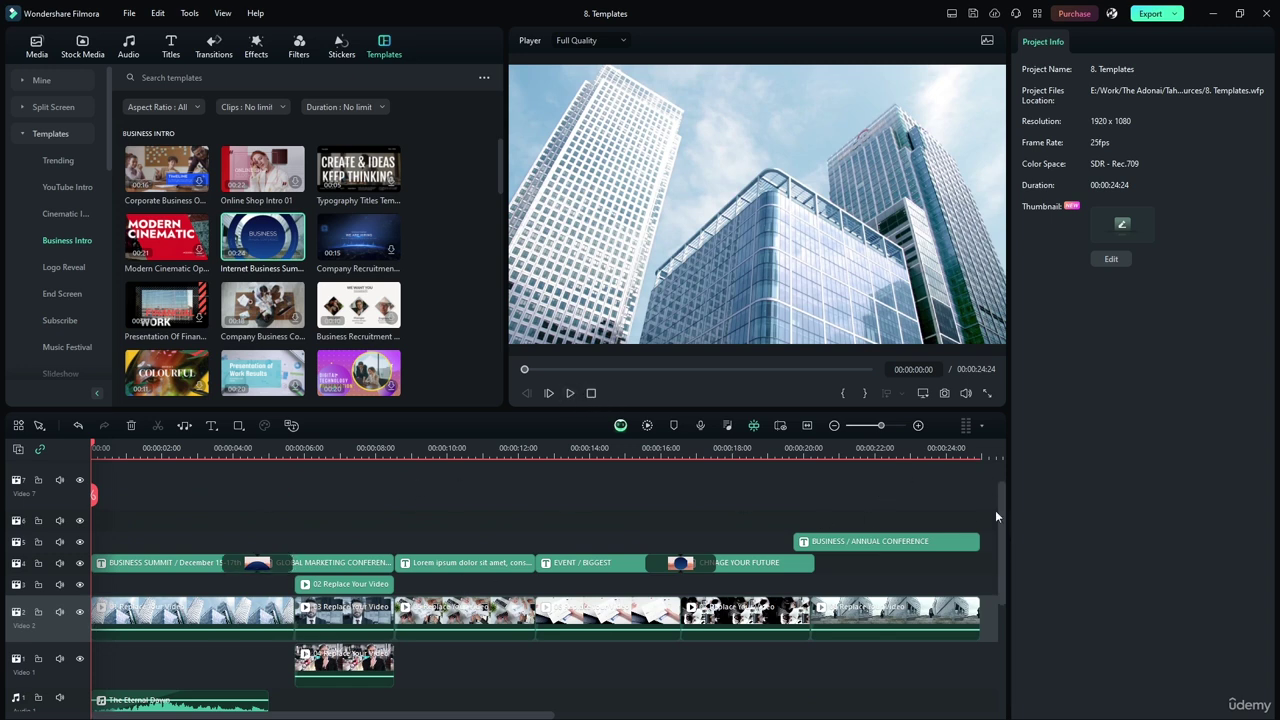
left_click_drag(995, 516, 1004, 535)
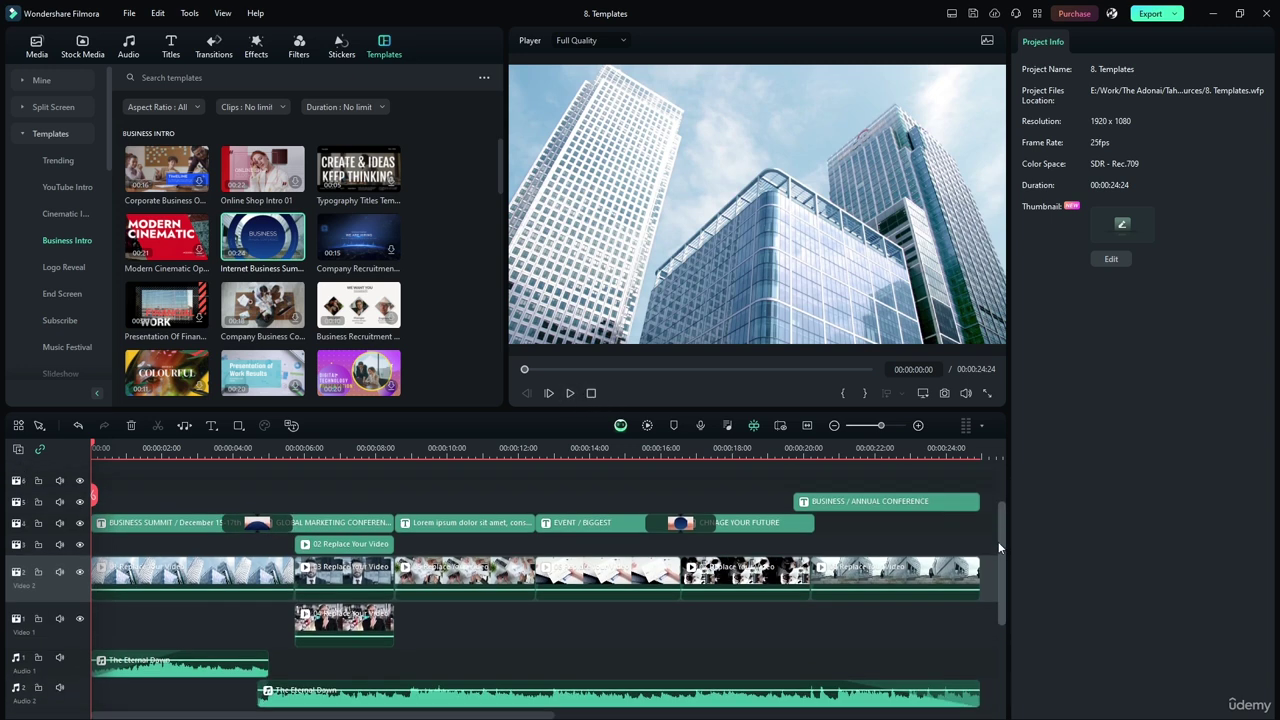
left_click(566, 396)
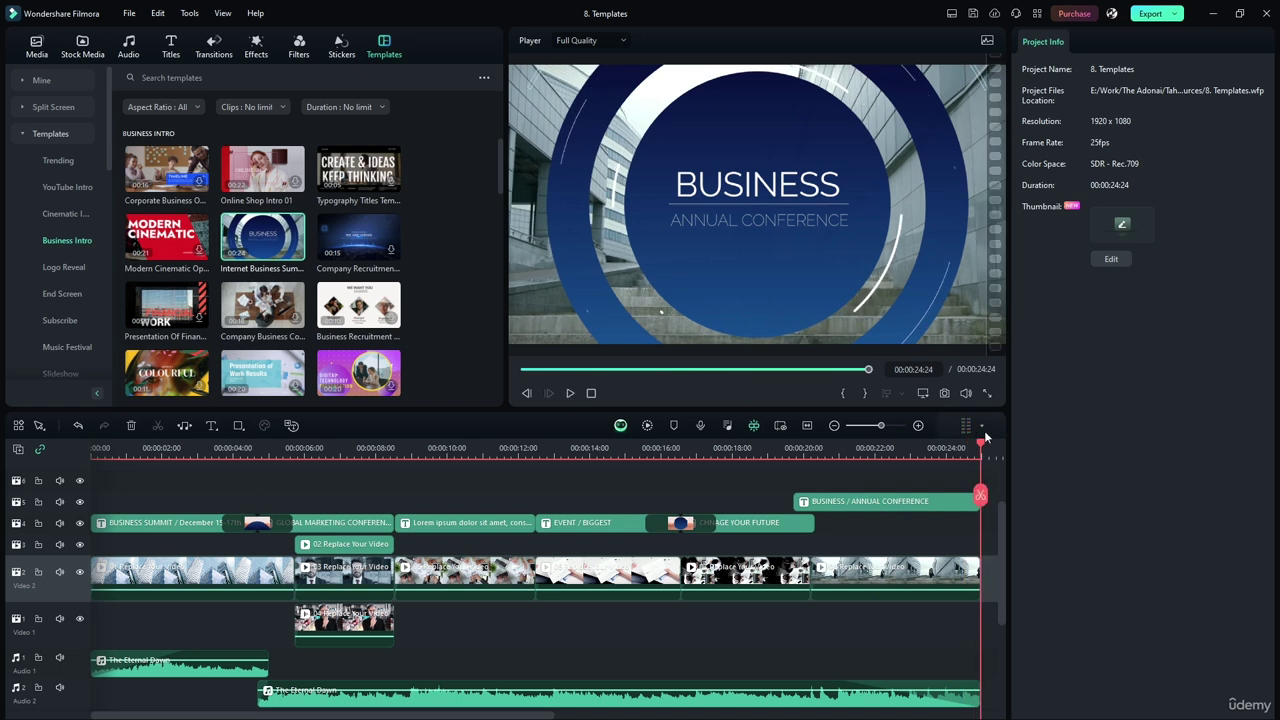
Return the playhead to the start and undo the expansion of the Internet Business Summit template
left_click_drag(981, 450, 94, 448)
key("ctrl+z")
Reopen Internet Business Summit for material replacement, view the file selection for its first media slot, and cancel it
left_click(548, 634)
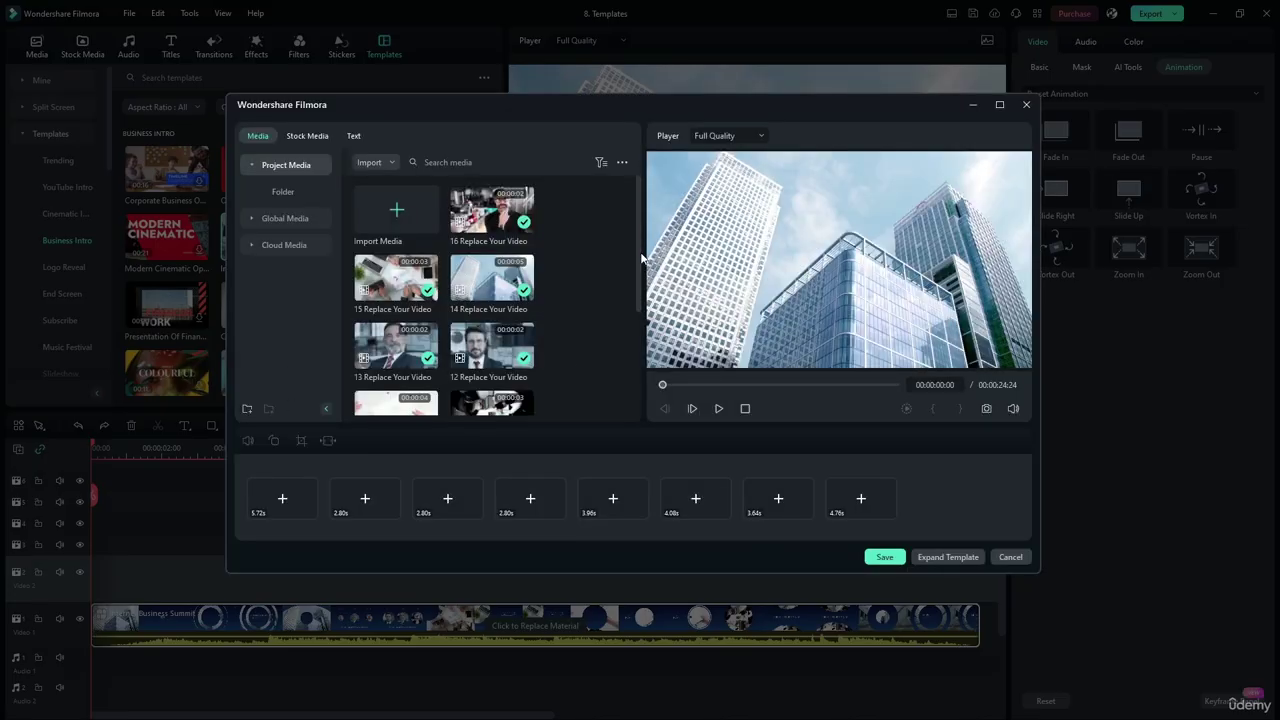
left_click_drag(638, 258, 628, 232)
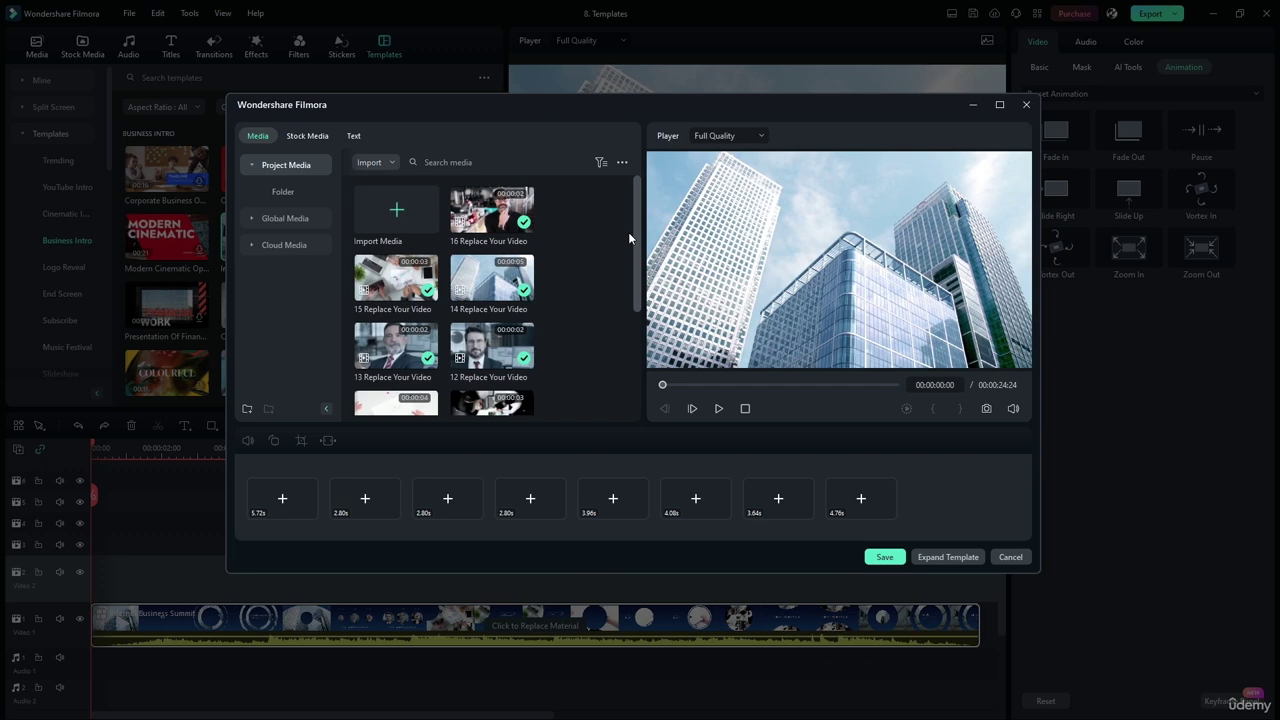
left_click(274, 505)
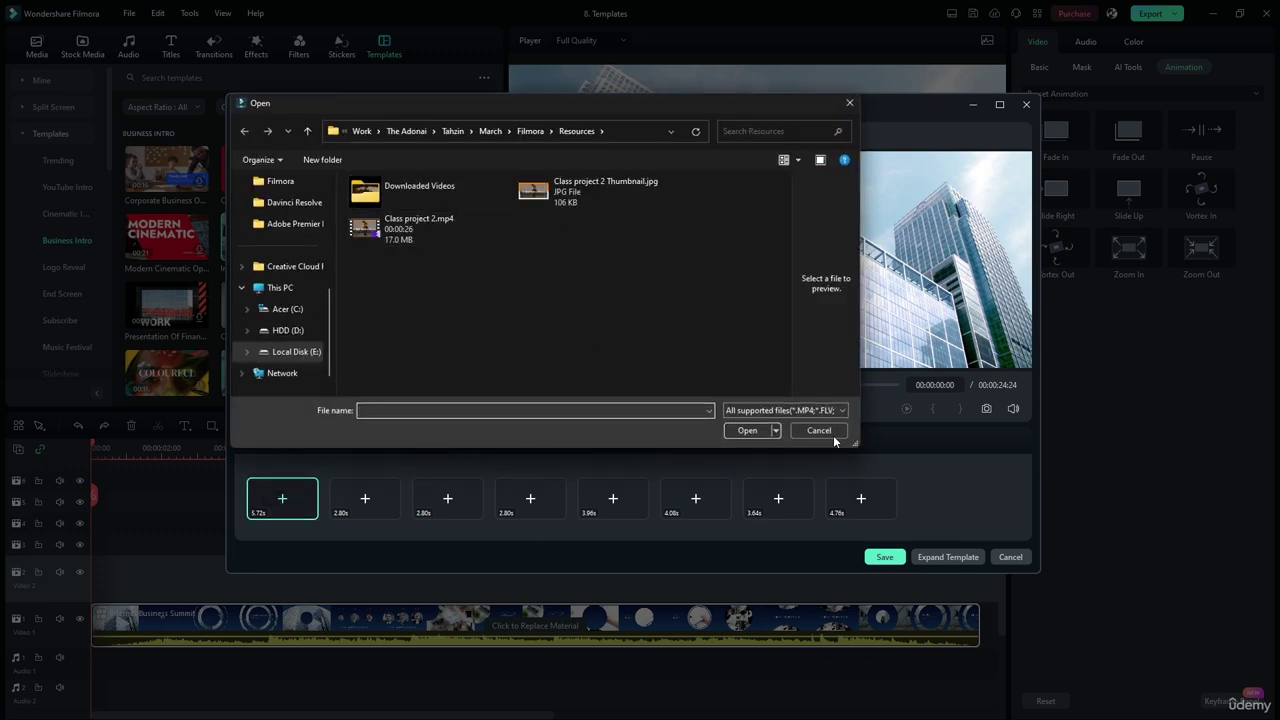
left_click(832, 436)
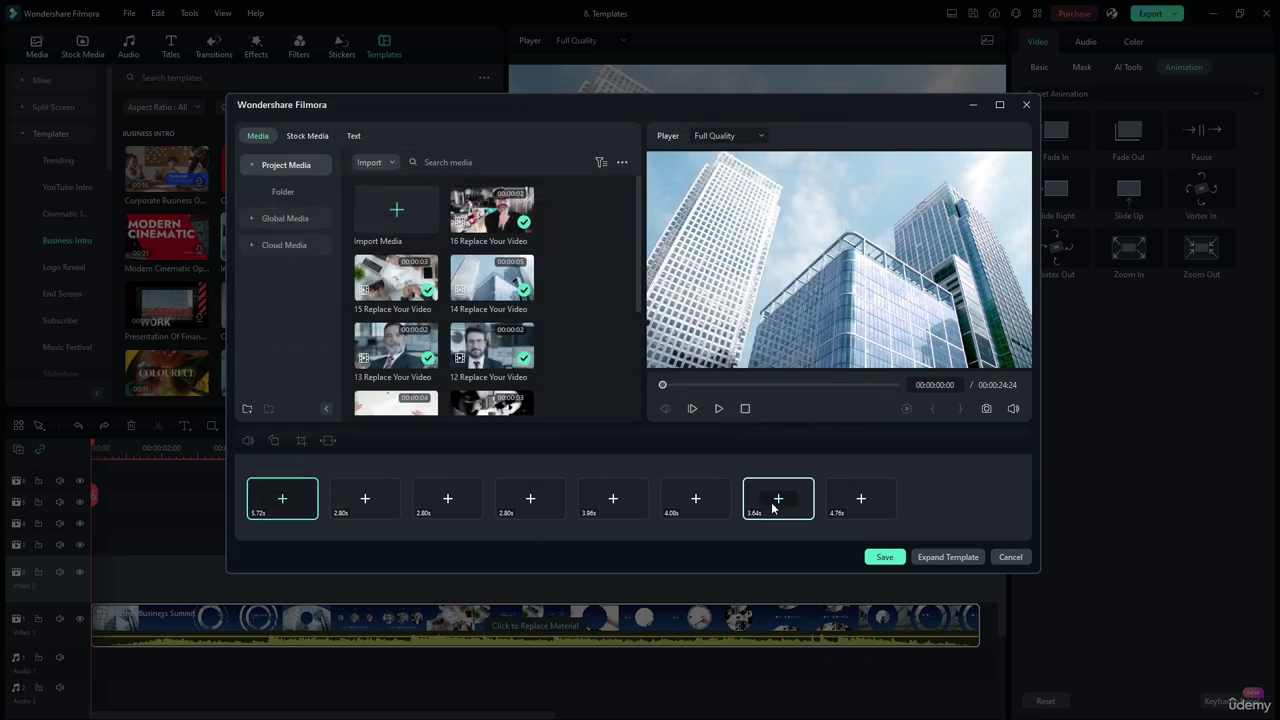
Play the template preview to the opening title and open its "December 15-17th" line for text editing
left_click(719, 408)
left_click(807, 280)
left_click(807, 280)
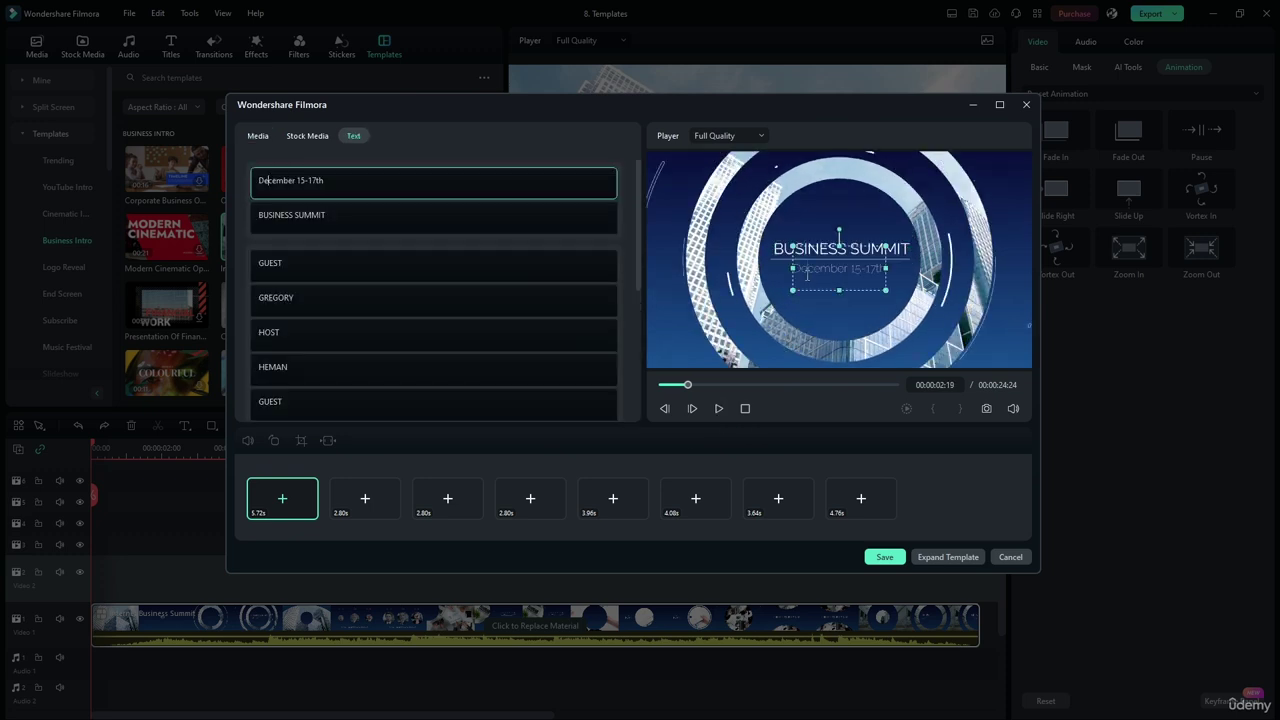
Try shifting the blue background layer sideways in the template preview, replay the opening title, and undo the shift
left_click(792, 320)
mouse_move(714, 322)
left_mouse_down()
mouse_move(753, 300)
mouse_move(709, 322)
left_mouse_up()
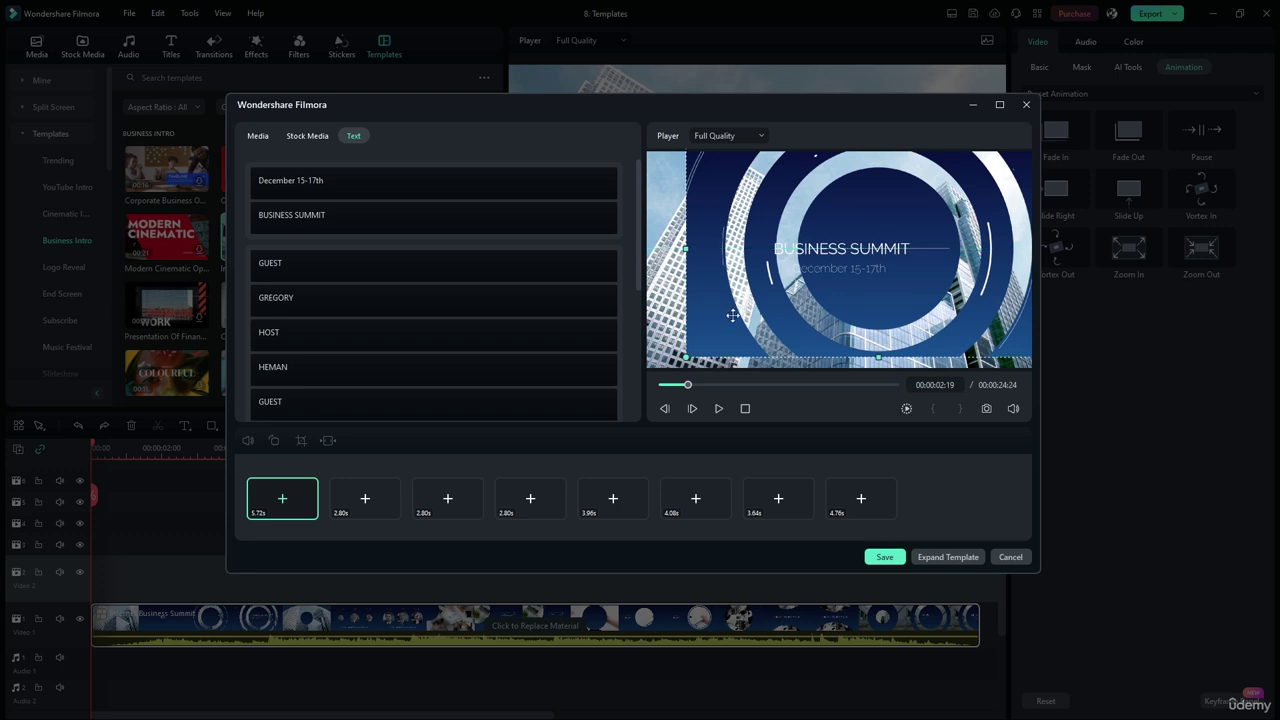
left_click(718, 410)
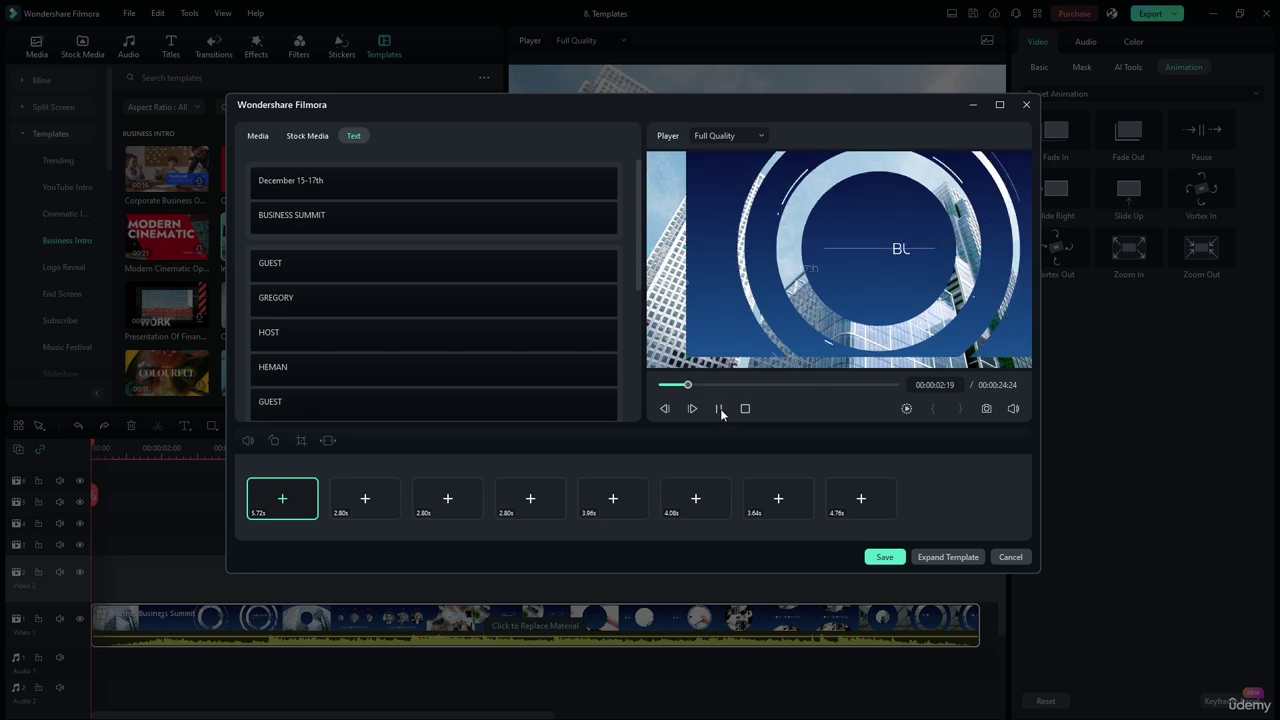
left_click(720, 409)
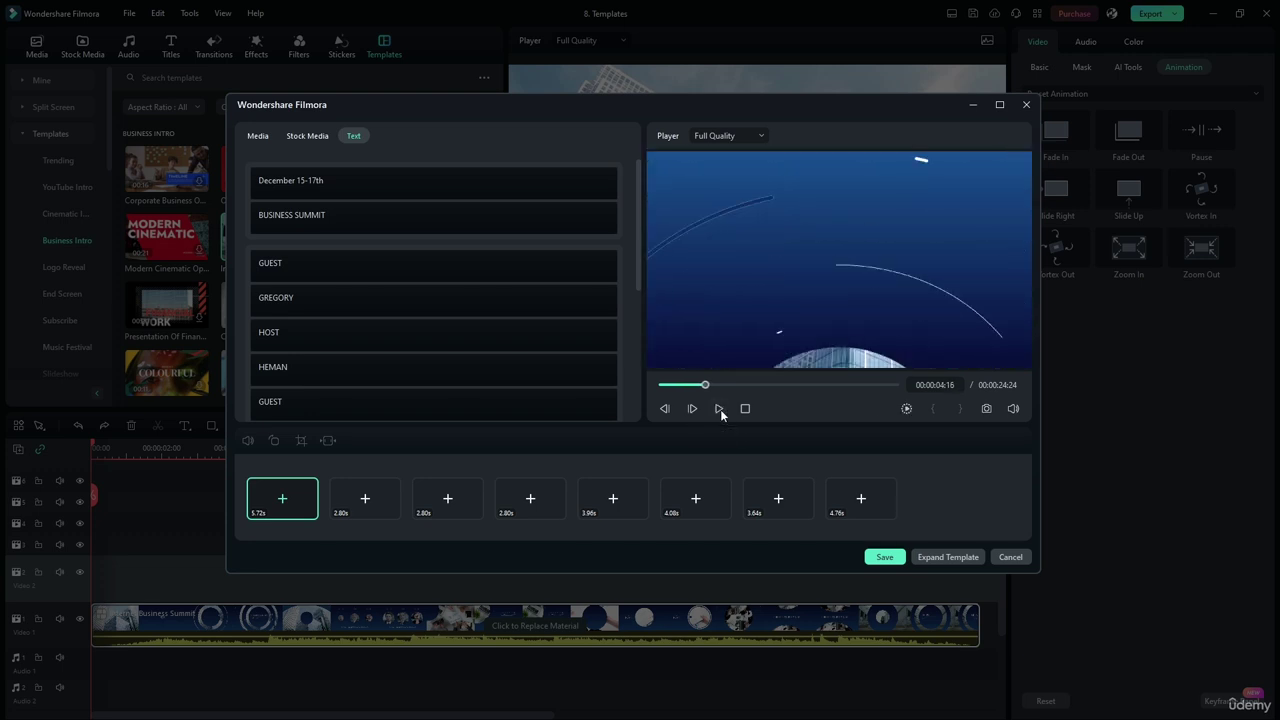
left_click_drag(702, 385, 671, 386)
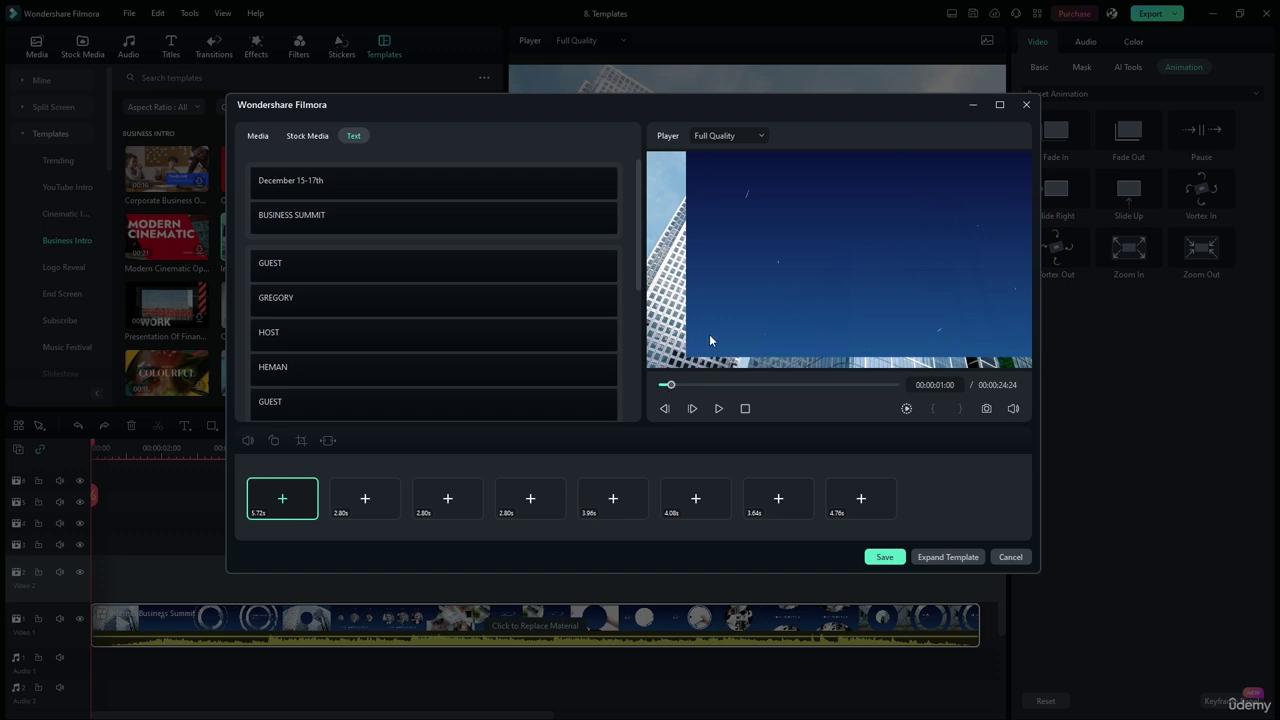
left_click(676, 356)
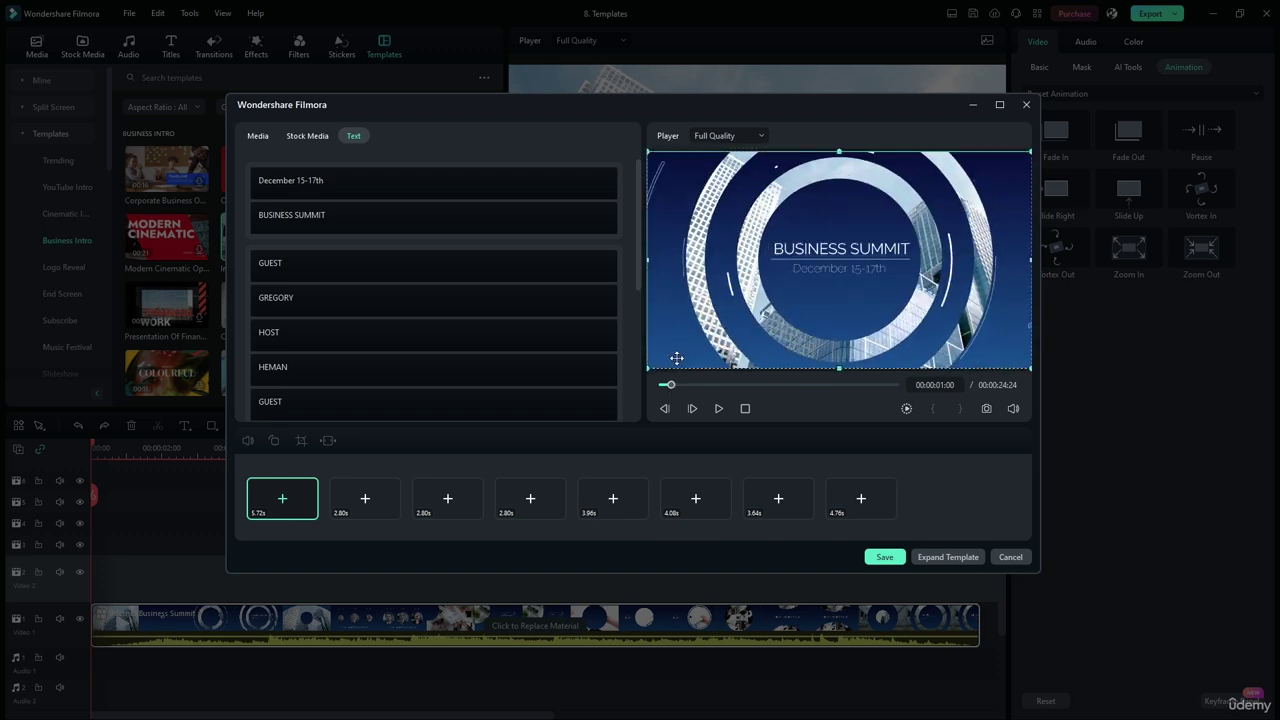
Replay the template preview from the start and close the material replacement window without saving
left_click(750, 413)
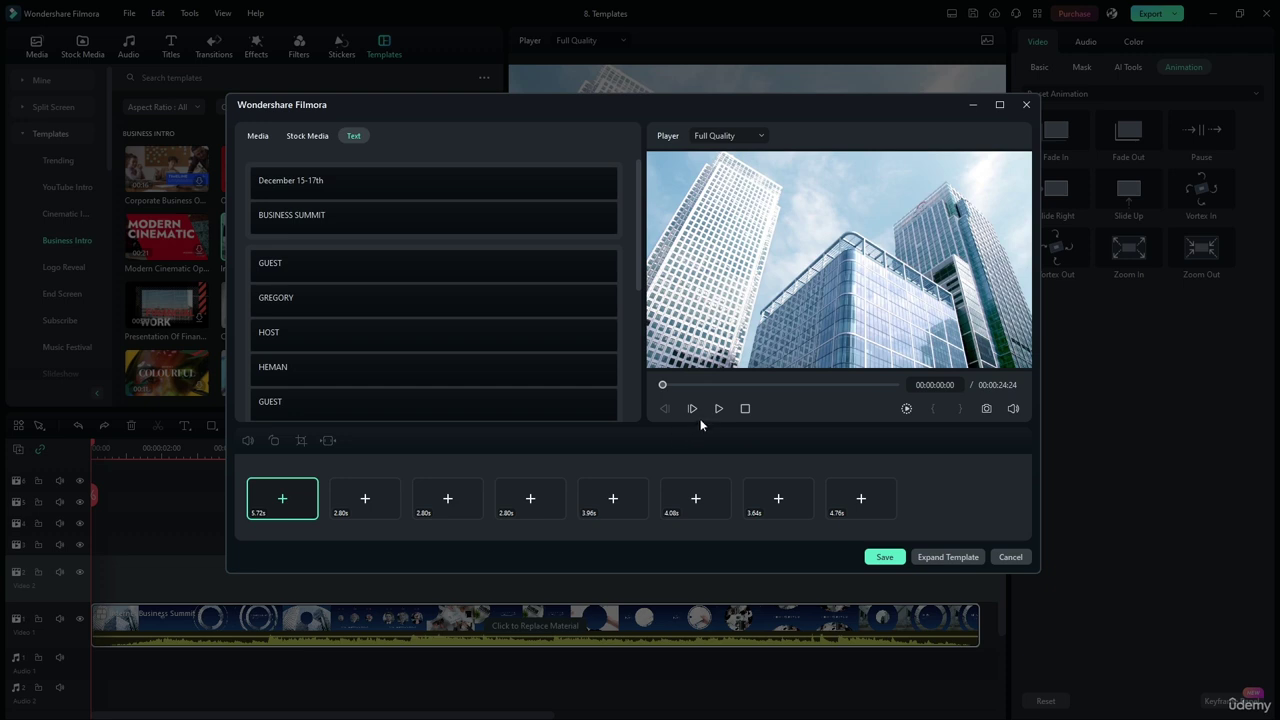
left_click(718, 410)
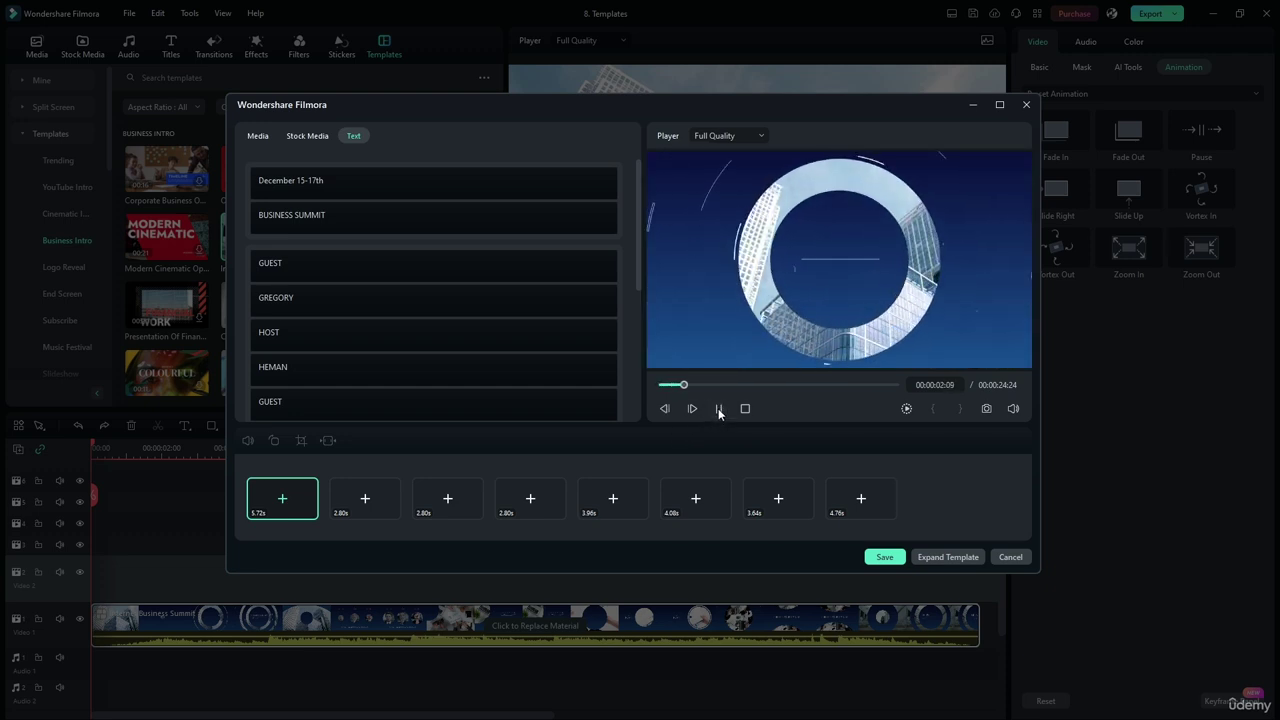
left_click(718, 410)
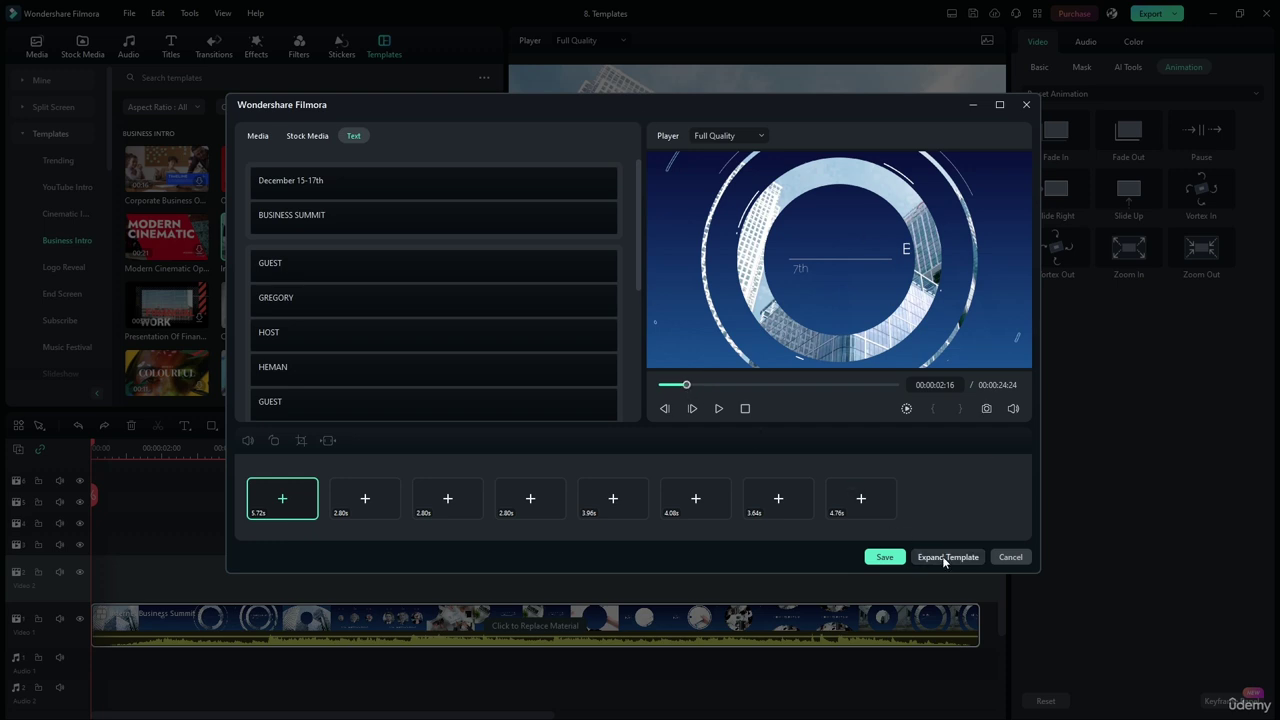
left_click(1009, 556)
left_click(749, 346)
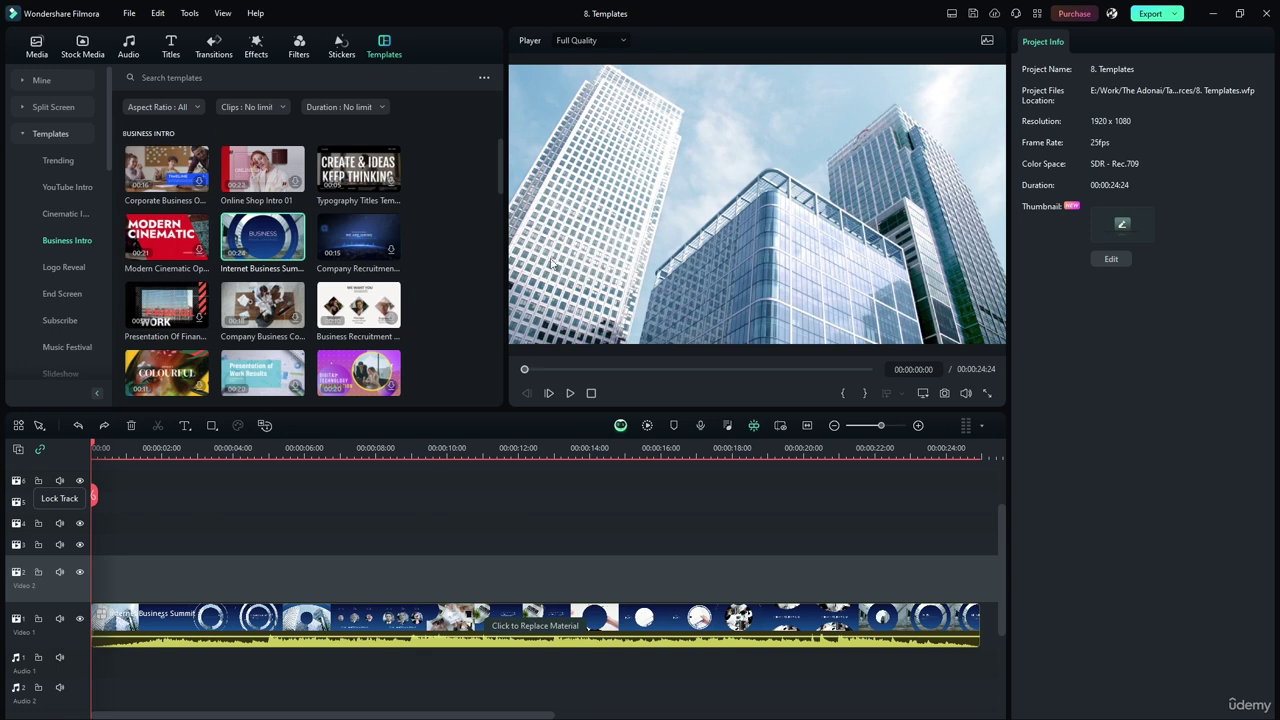
Draw a rectangle shape about 12% by 24% in scale near the centre of the preview and place its clip on track Video 2
left_click(225, 426)
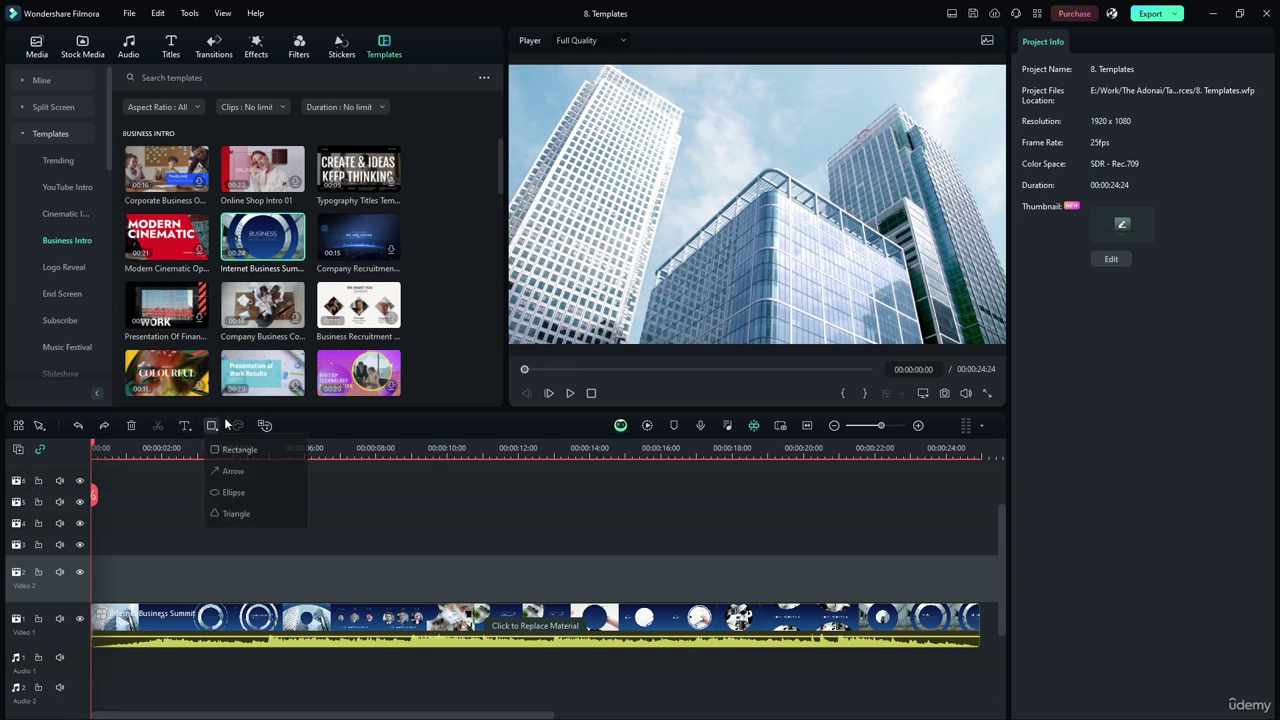
left_click(239, 451)
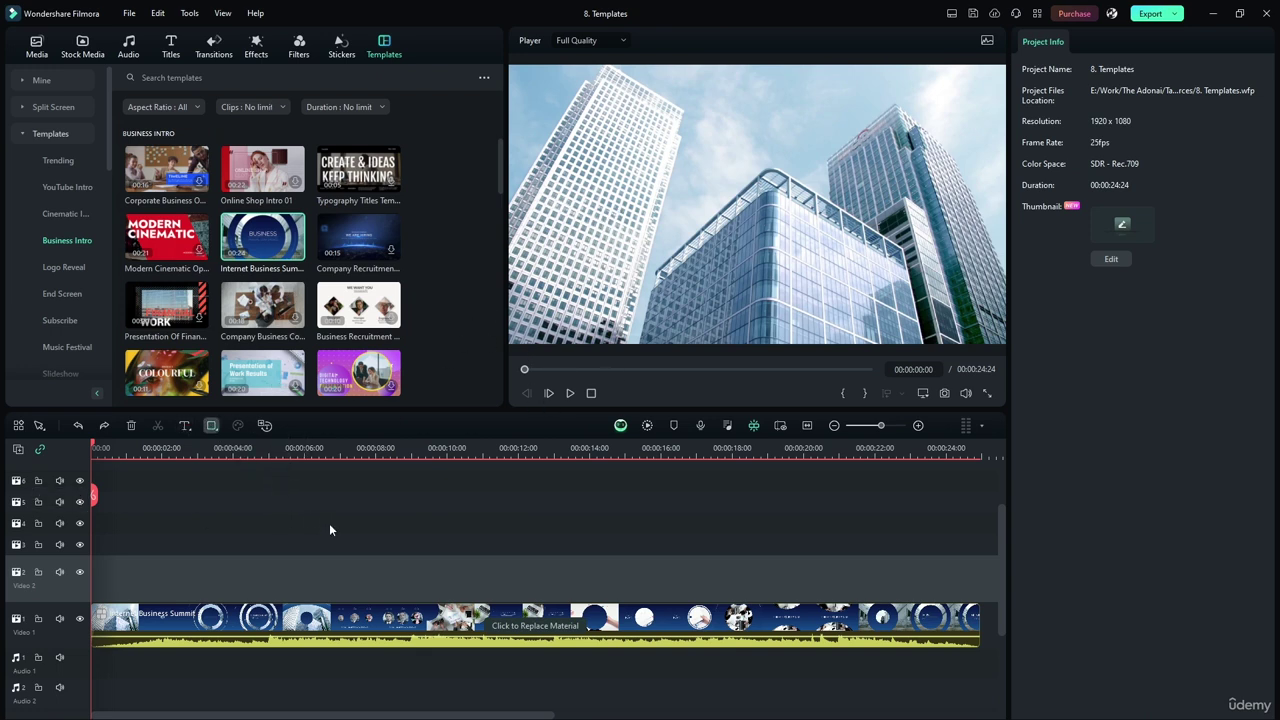
left_click_drag(669, 206, 730, 272)
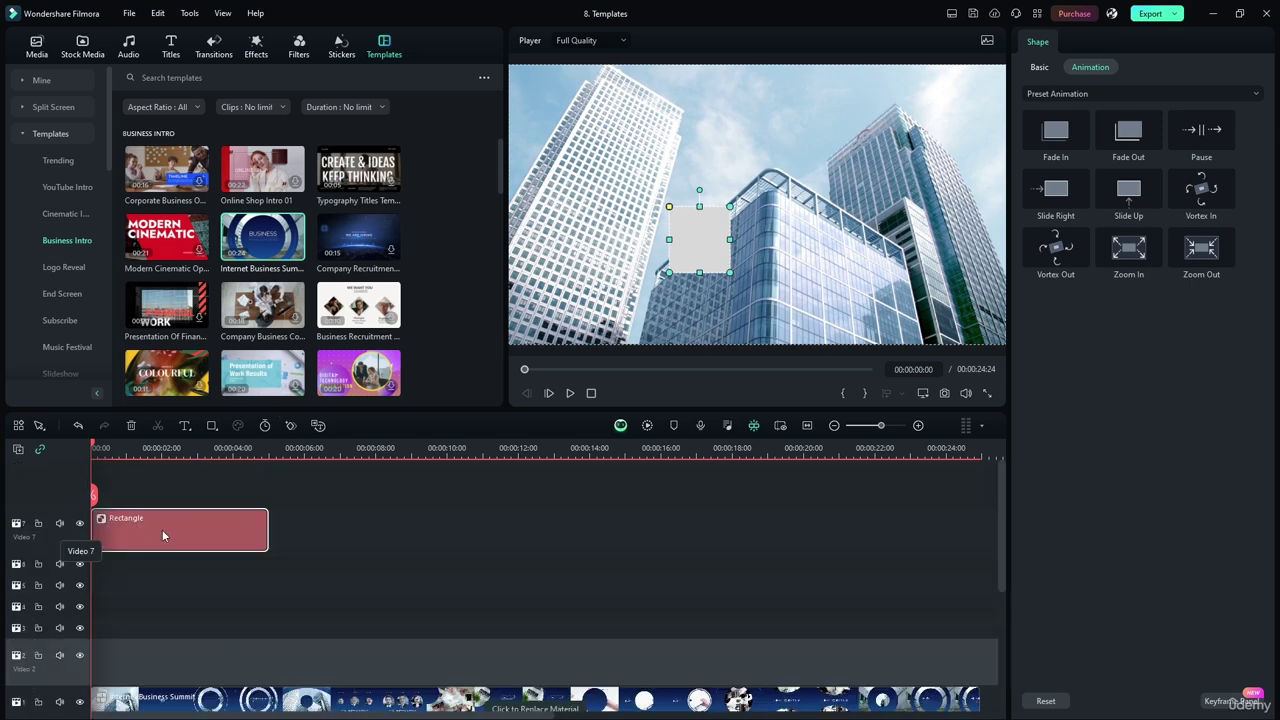
left_click_drag(176, 528, 193, 651)
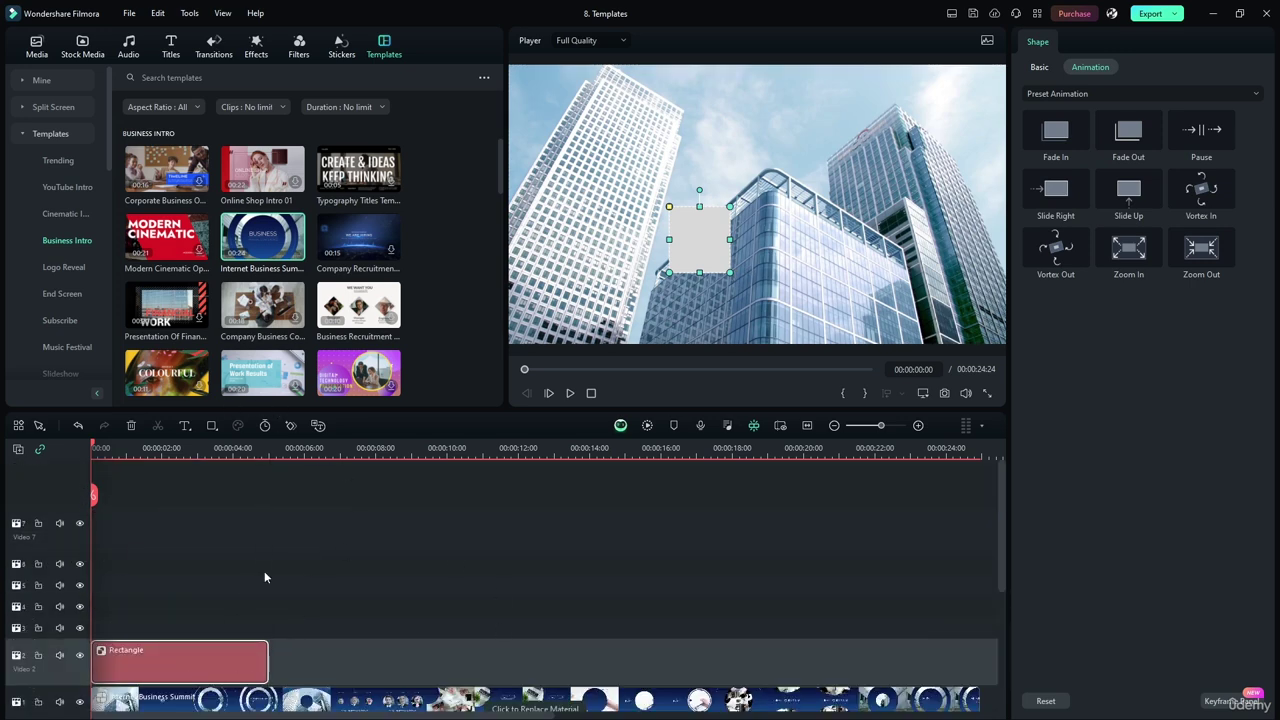
Add a position keyframe to the rectangle at 00:00:00:00 and keyframe it at 00:00:01:19 at about X 604, Y 351 px
left_click(1039, 67)
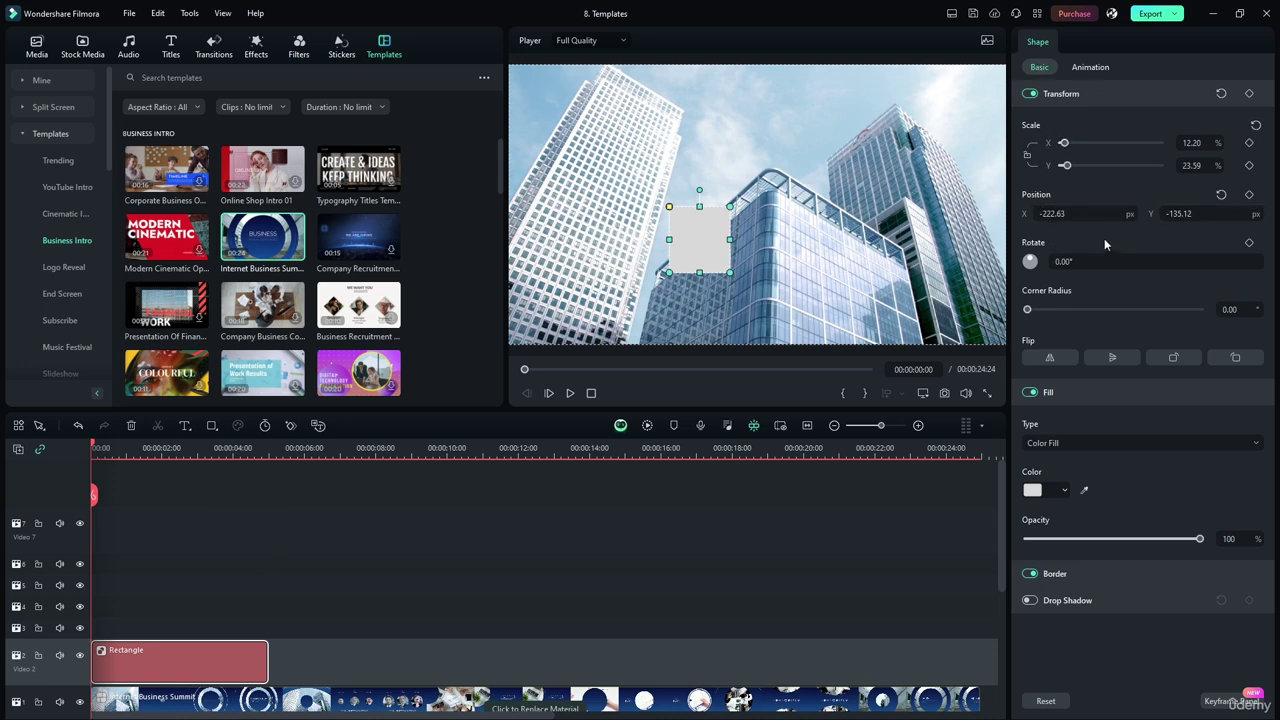
left_click(1250, 196)
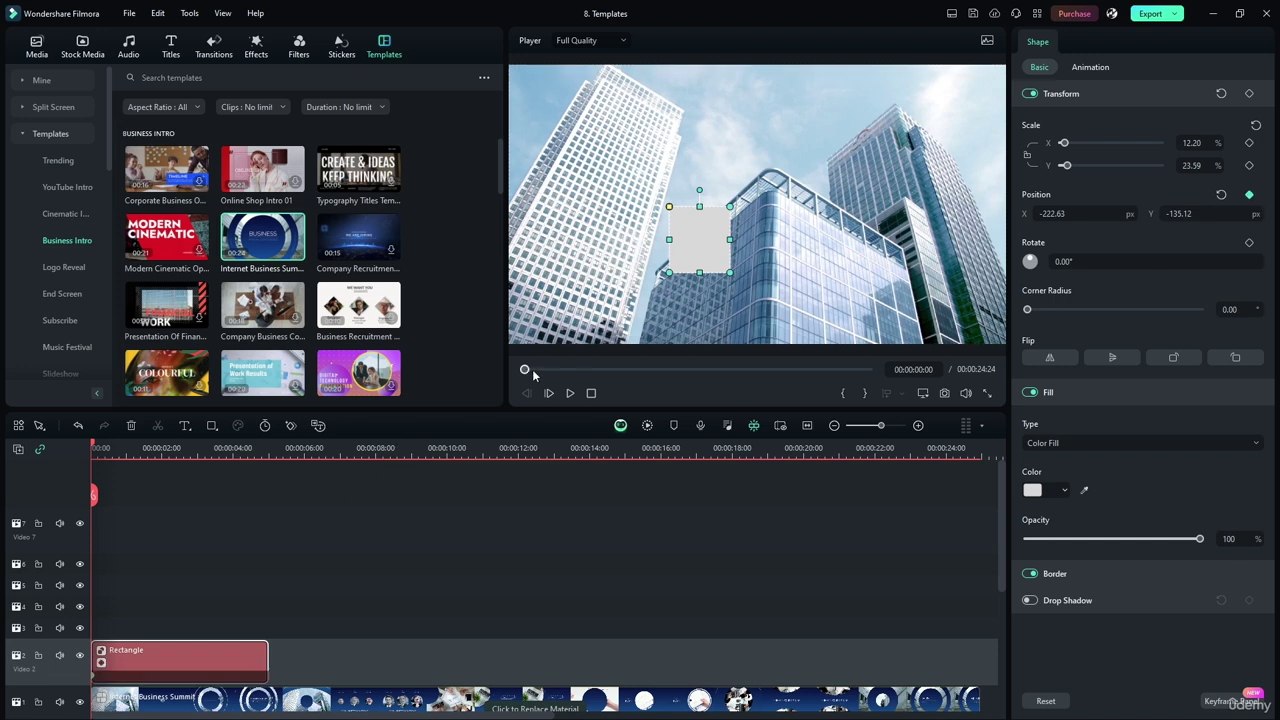
left_click_drag(532, 372, 548, 372)
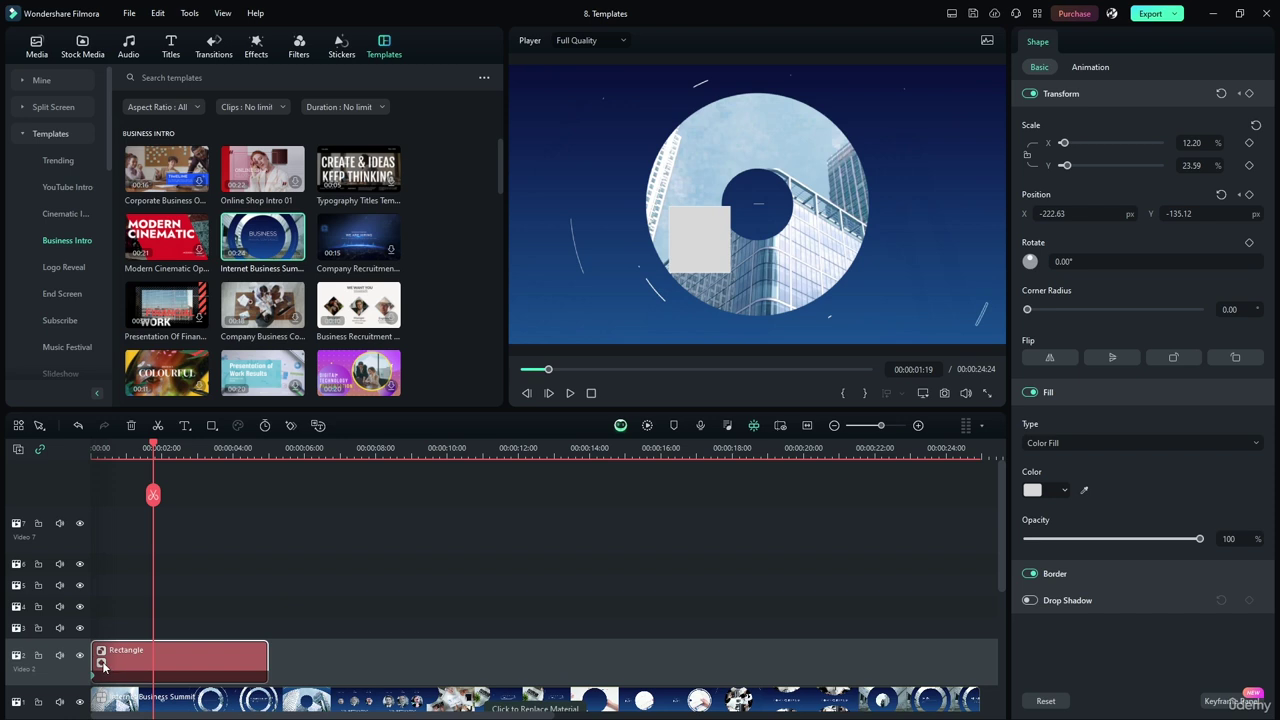
left_click_drag(672, 258, 886, 131)
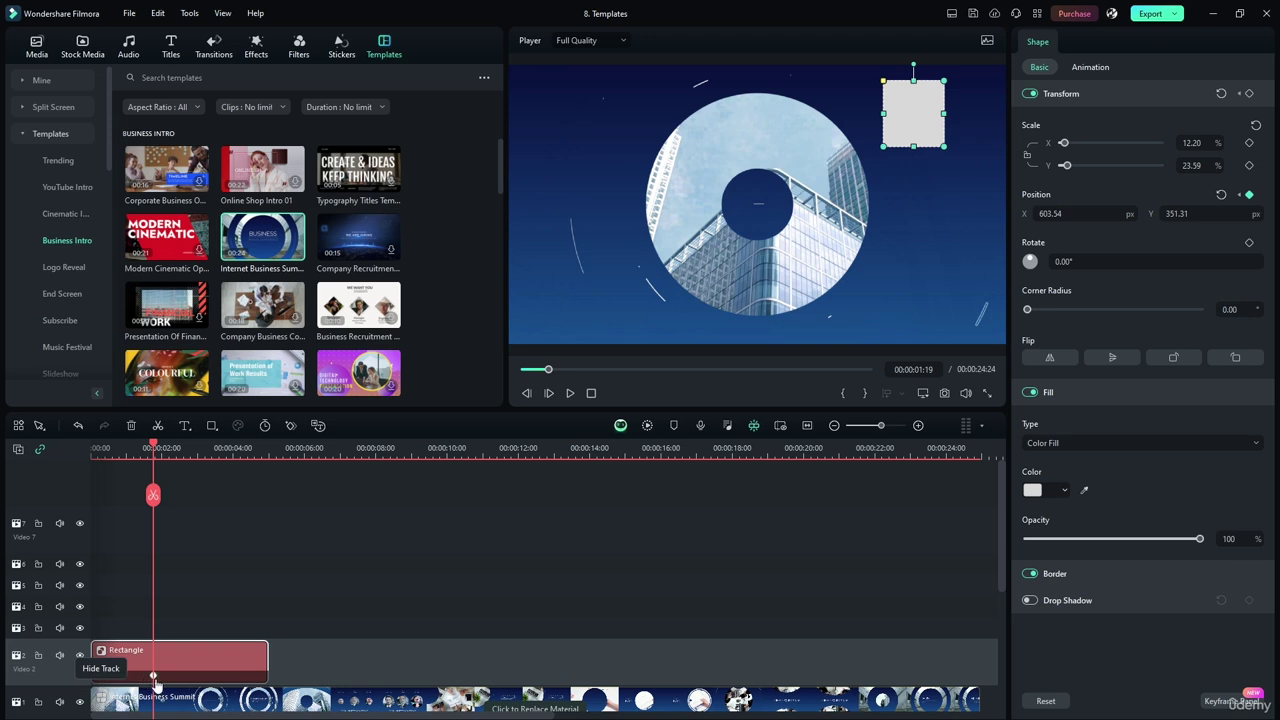
Keyframe the rectangle at 00:00:04:22 beyond the frame's edge, at about X 1167, Y -163 px
left_click_drag(160, 447, 270, 452)
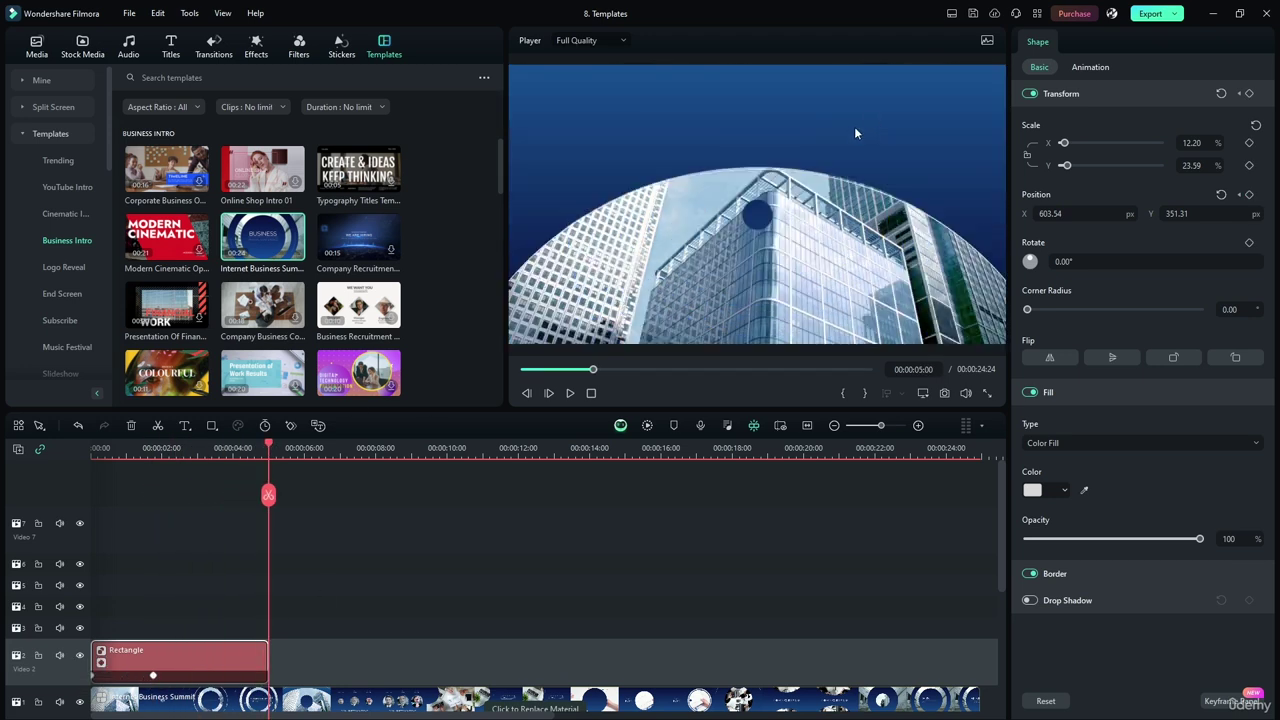
left_click_drag(270, 450, 265, 450)
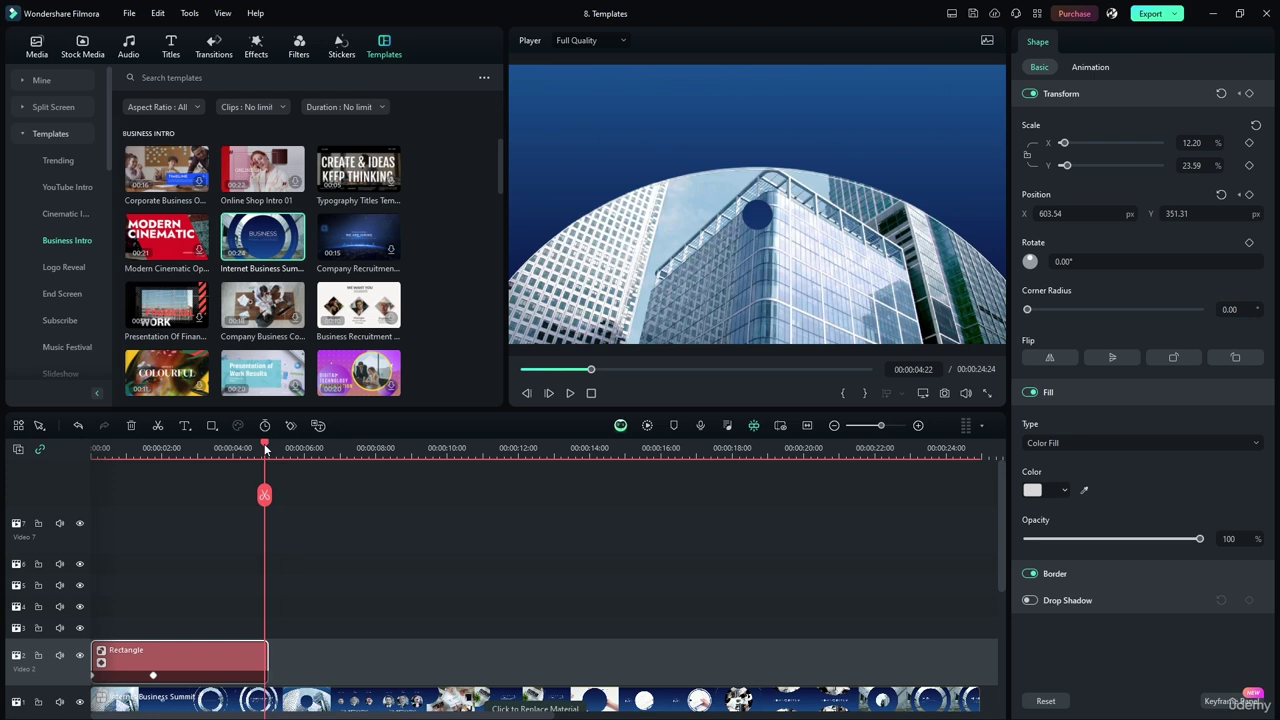
left_click_drag(914, 110, 1008, 175)
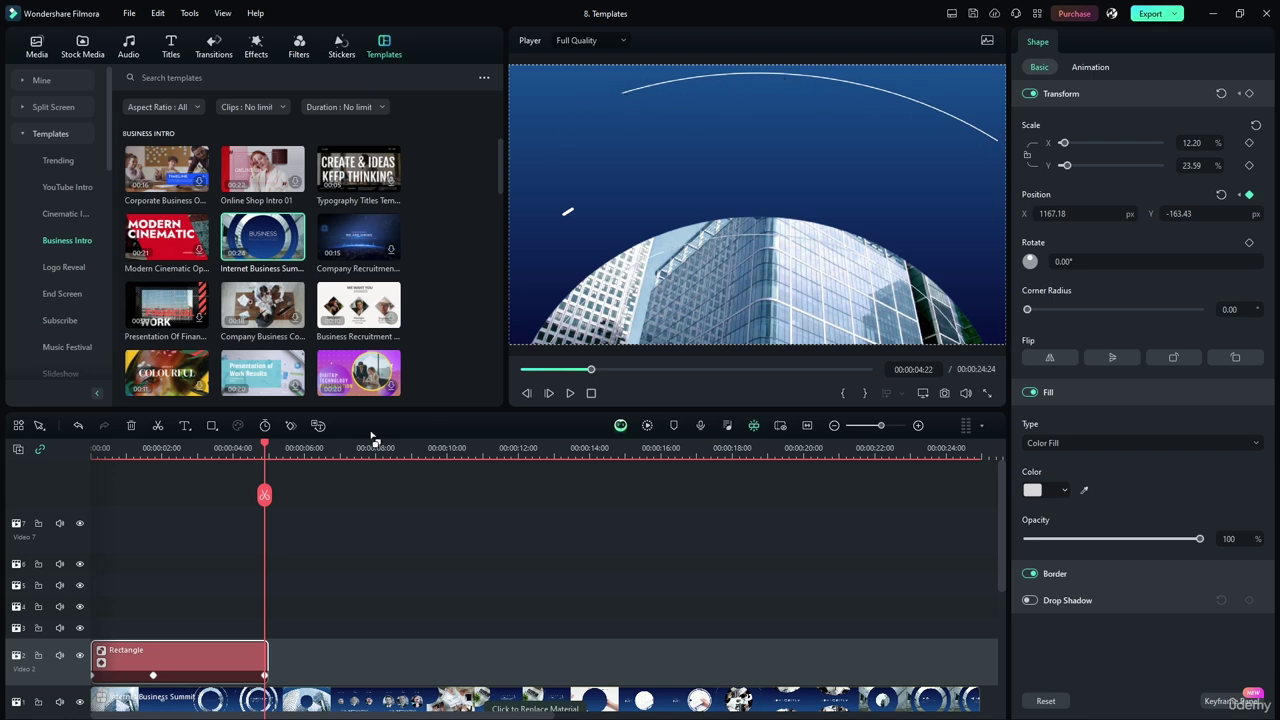
Return the playhead to the start and play the rectangle's keyframed movement
left_click_drag(263, 445, 69, 476)
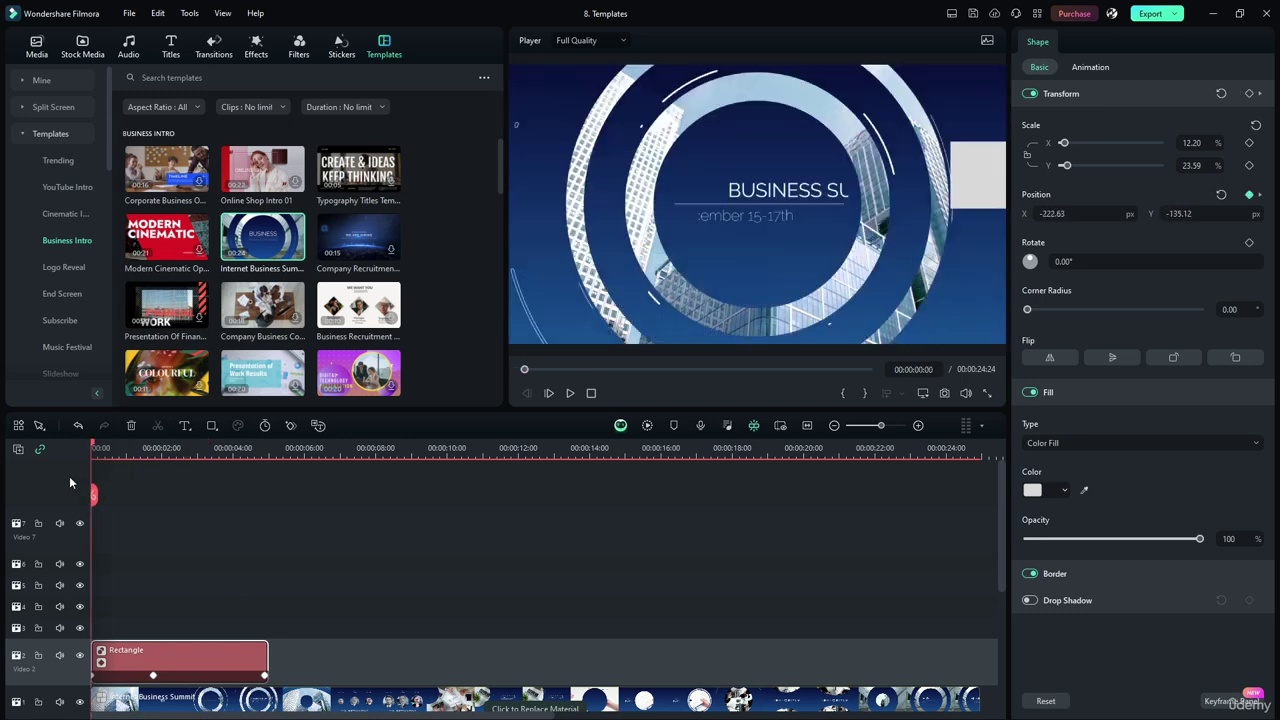
left_click(569, 394)
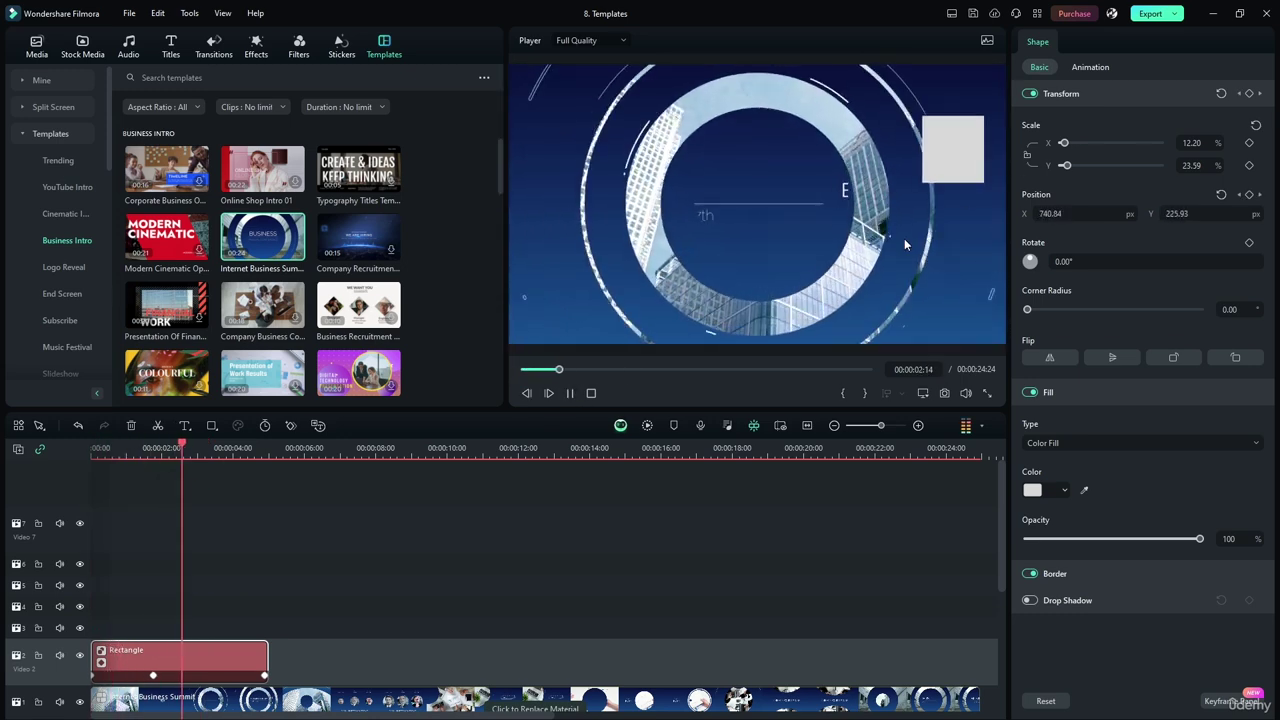
left_click(567, 394)
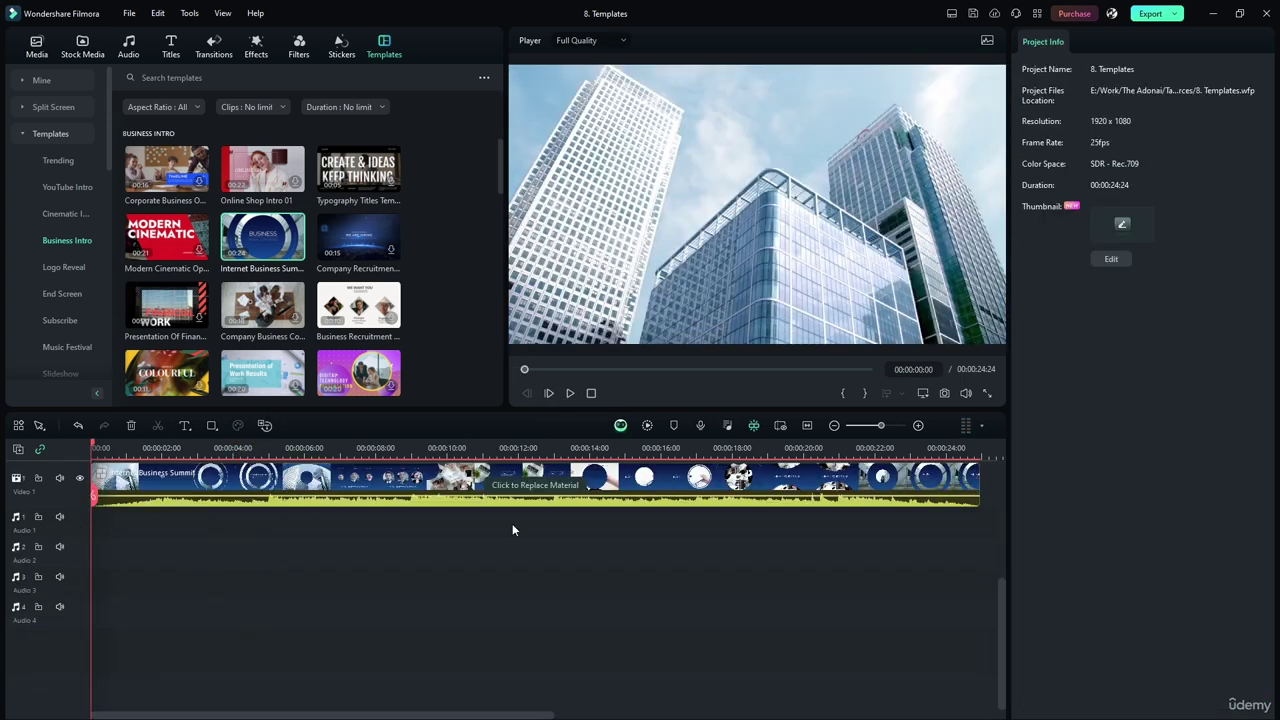
Open the Internet Business Summit clip for material replacement, preview it up to about 00:00:07:09, and expand the template onto the timeline
scroll(512, 530, "up", 3)
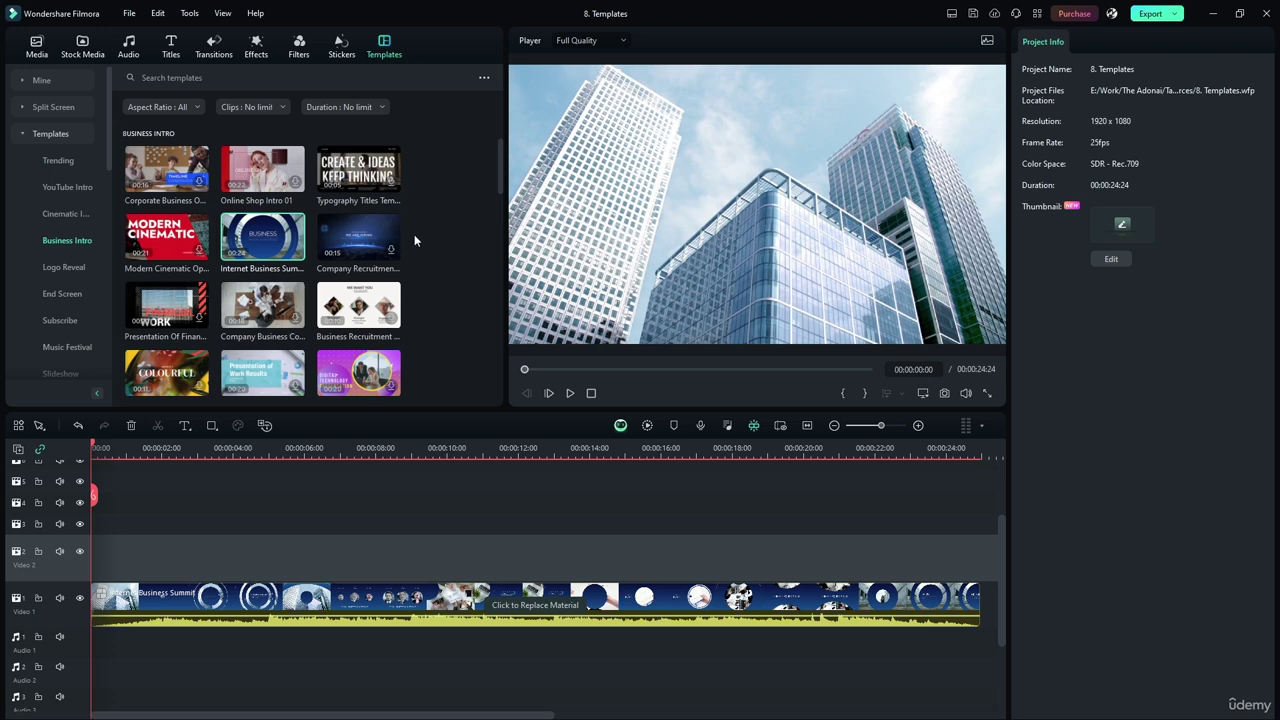
left_click(556, 592)
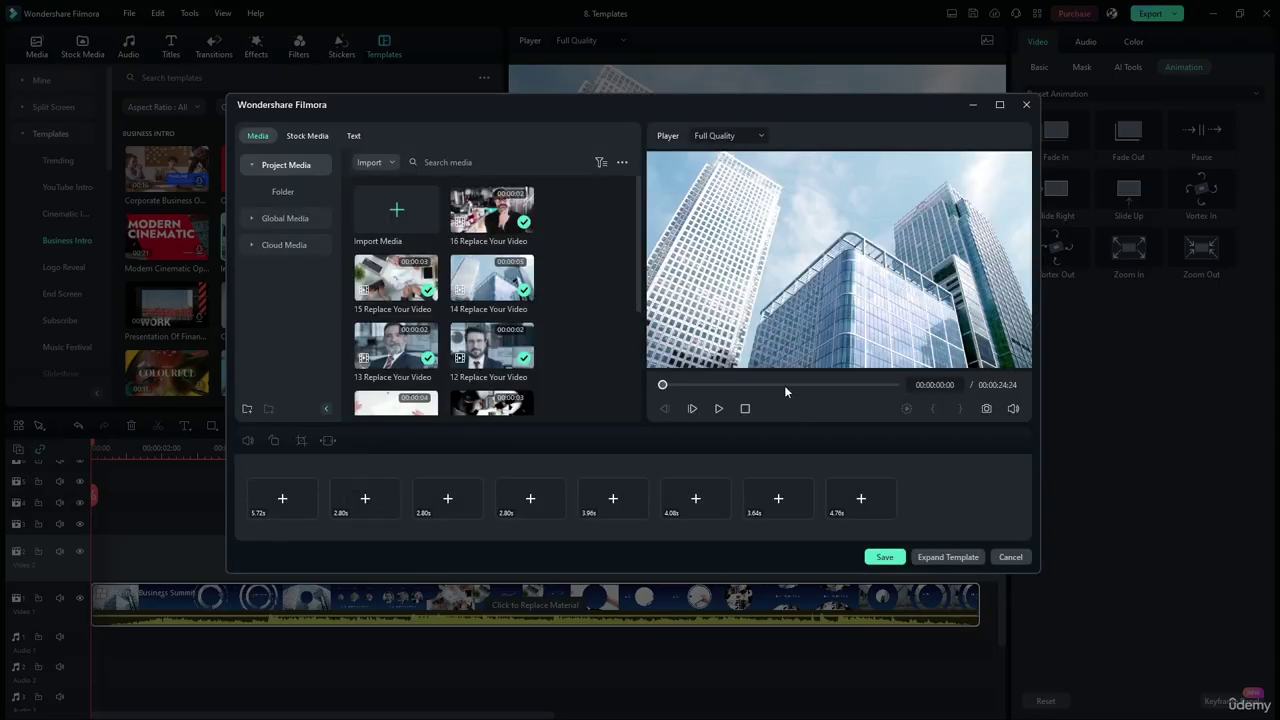
left_click_drag(668, 387, 730, 391)
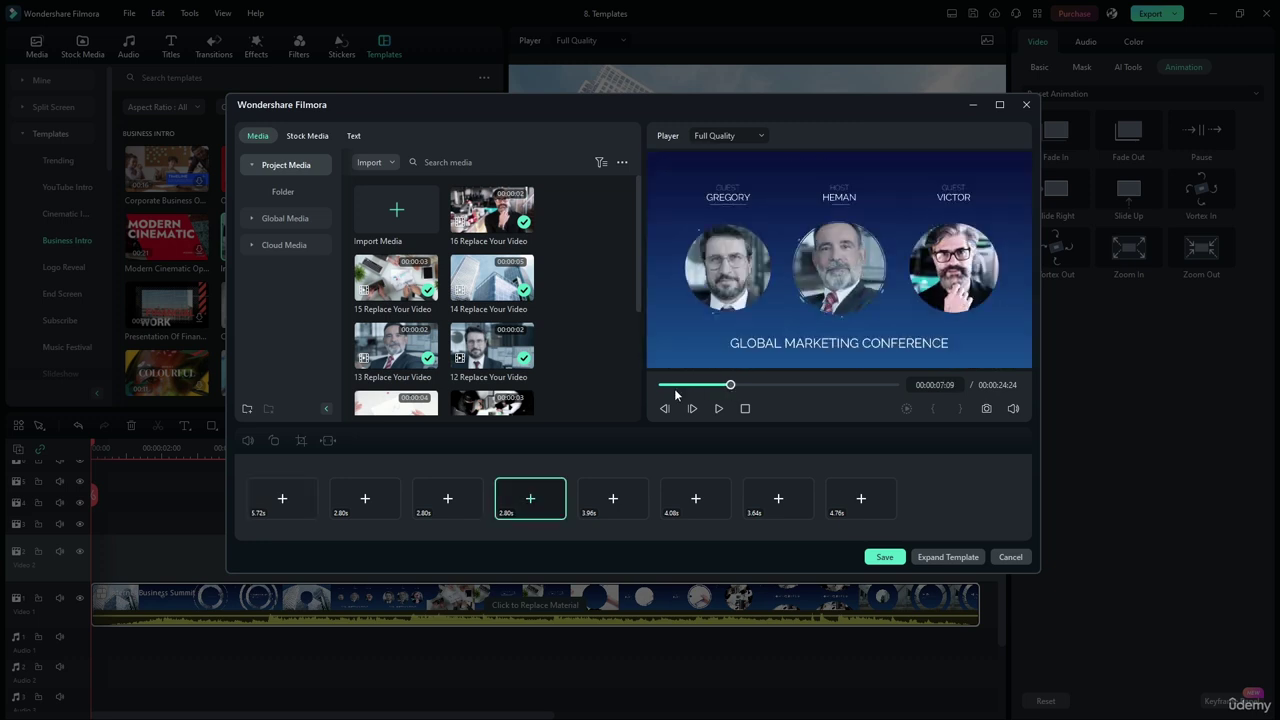
left_click(947, 557)
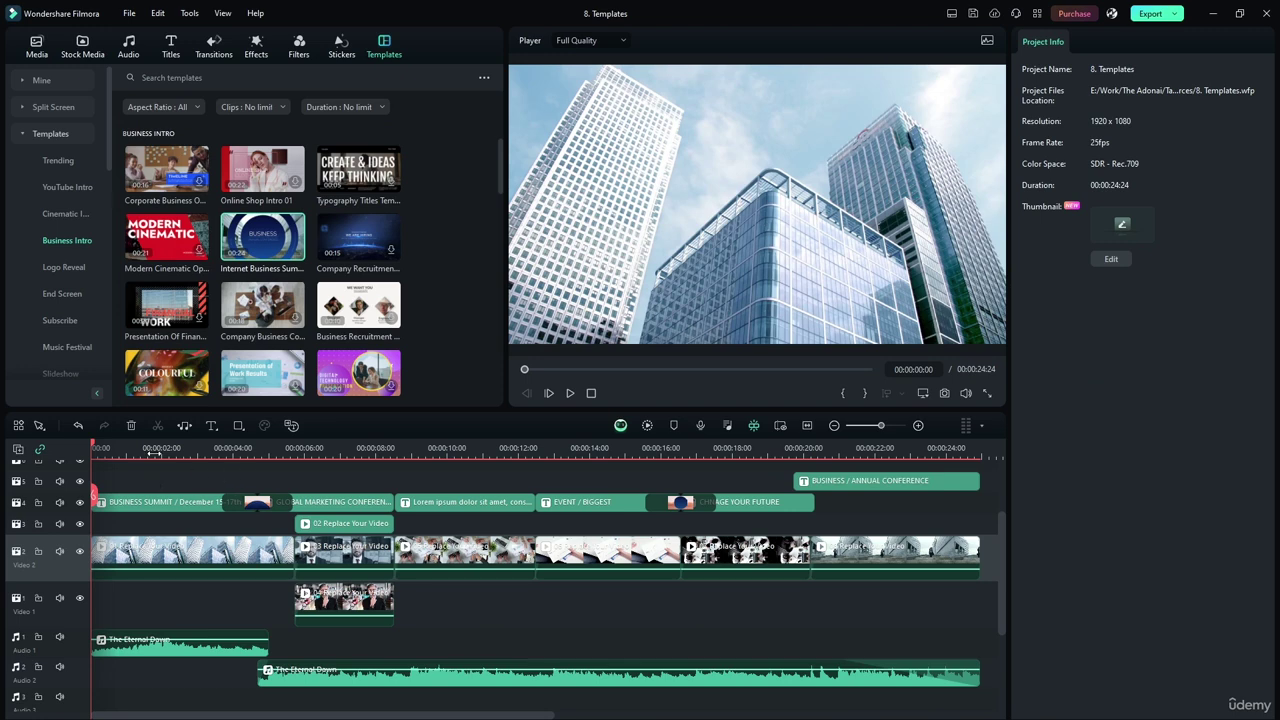
Examine the transition settings between the Business Summit and Global Marketing Conference titles and preview the sequence up to 00:00:07:01
left_click_drag(154, 450, 239, 452)
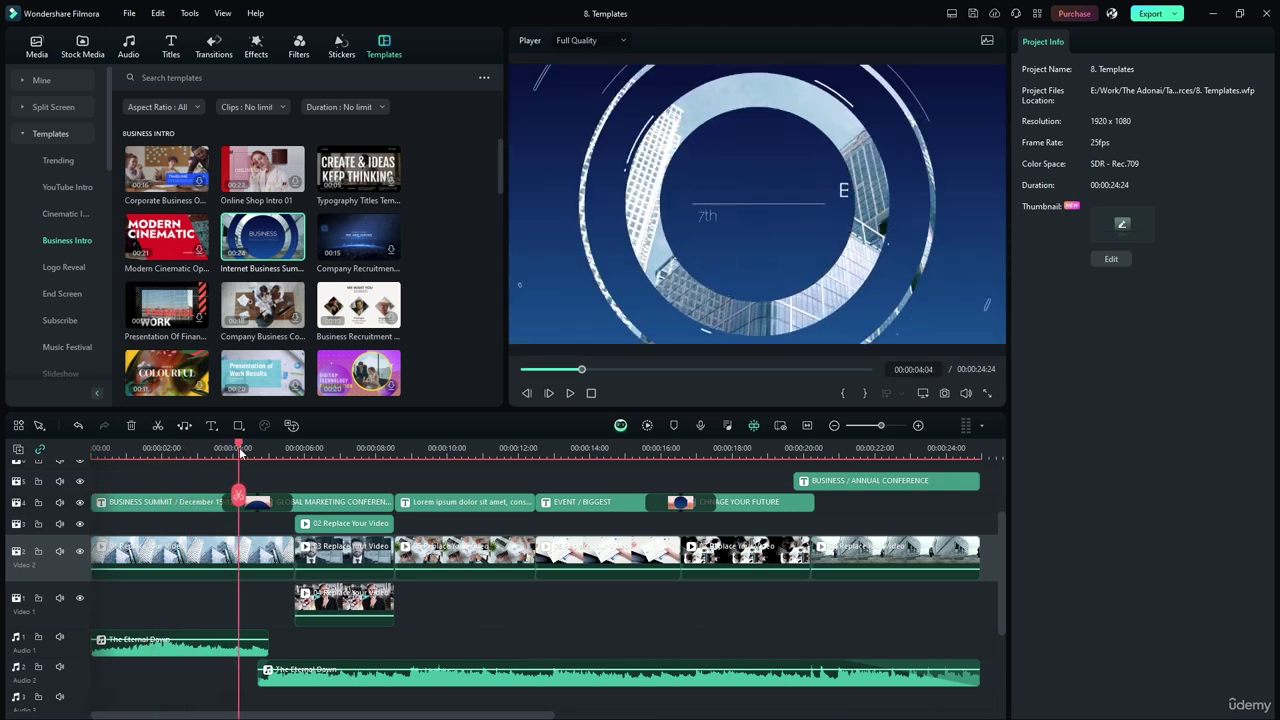
left_click(258, 503)
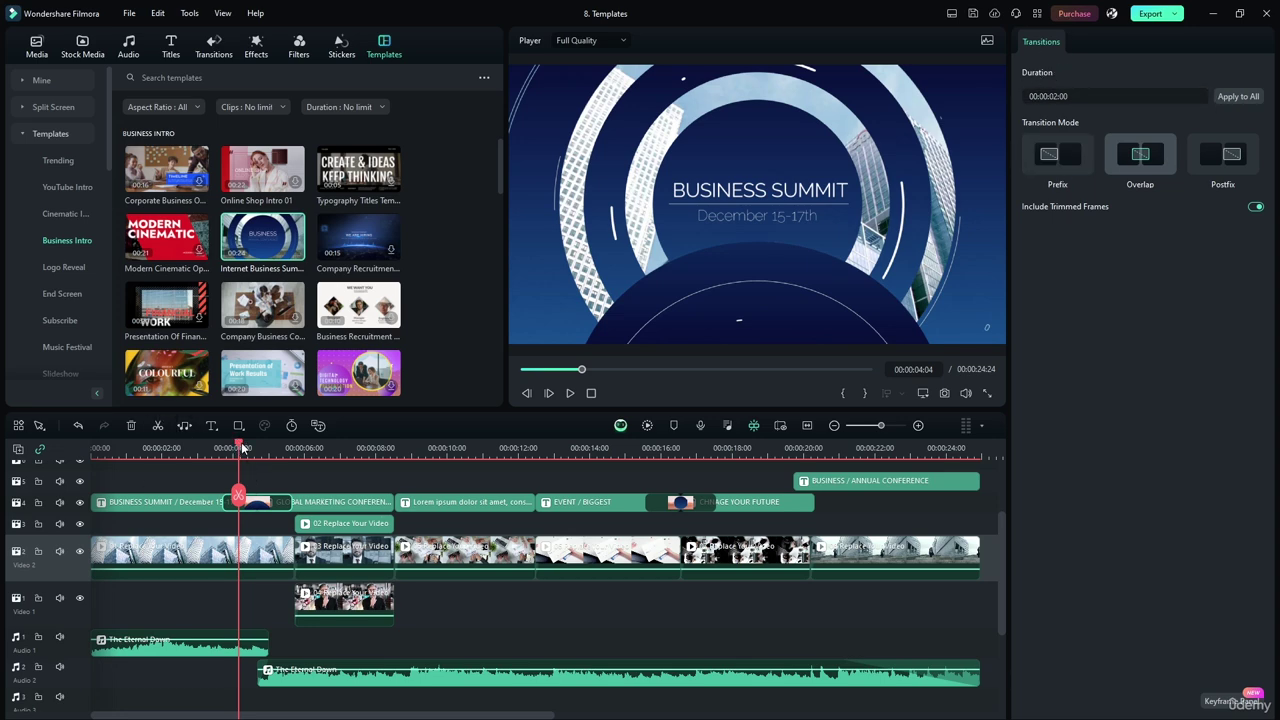
left_click_drag(241, 447, 342, 457)
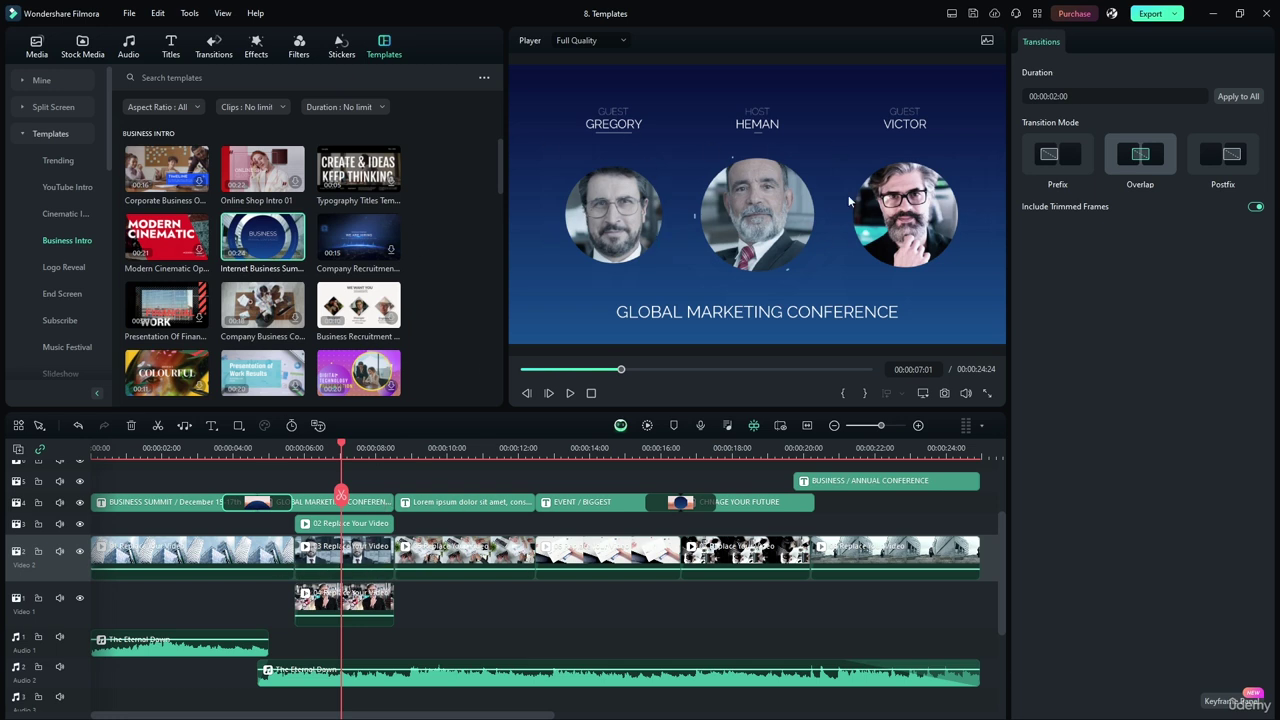
Toggle the visibility of video track 3 holding the 02 Replace Your Video clip, leave it hidden, and play the sequence
left_click(79, 524)
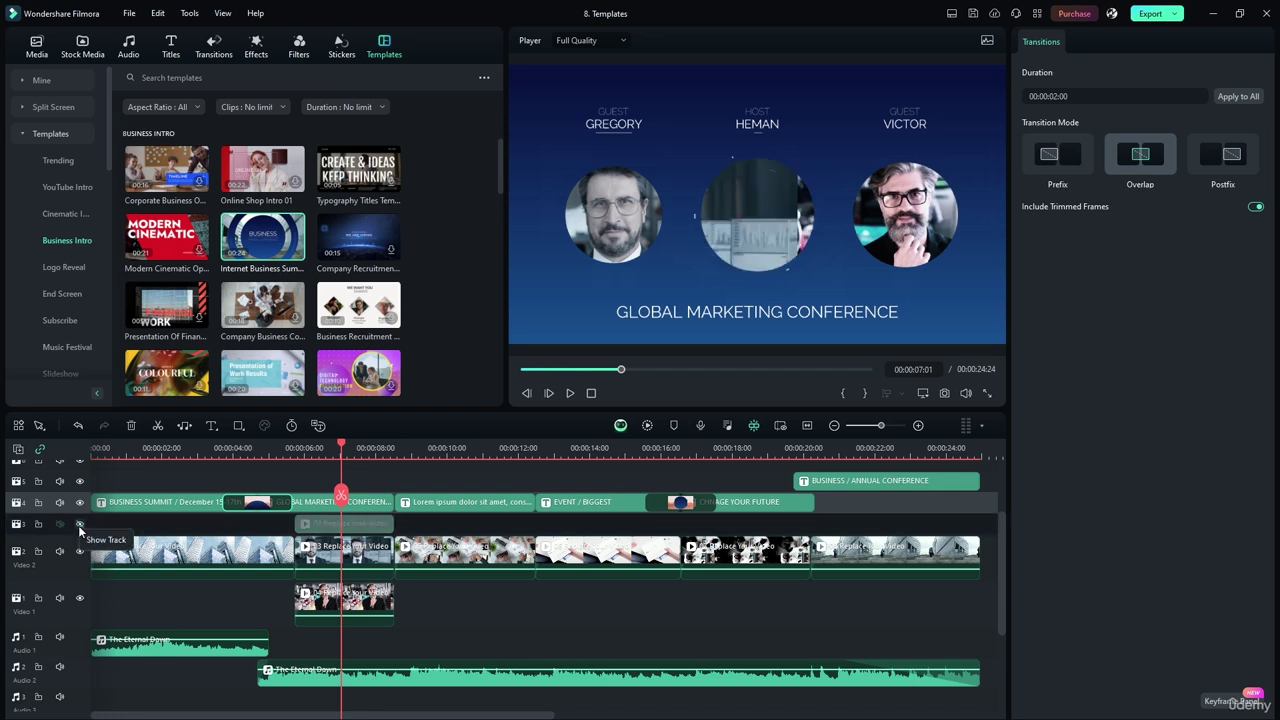
left_click(79, 524)
left_click(79, 524)
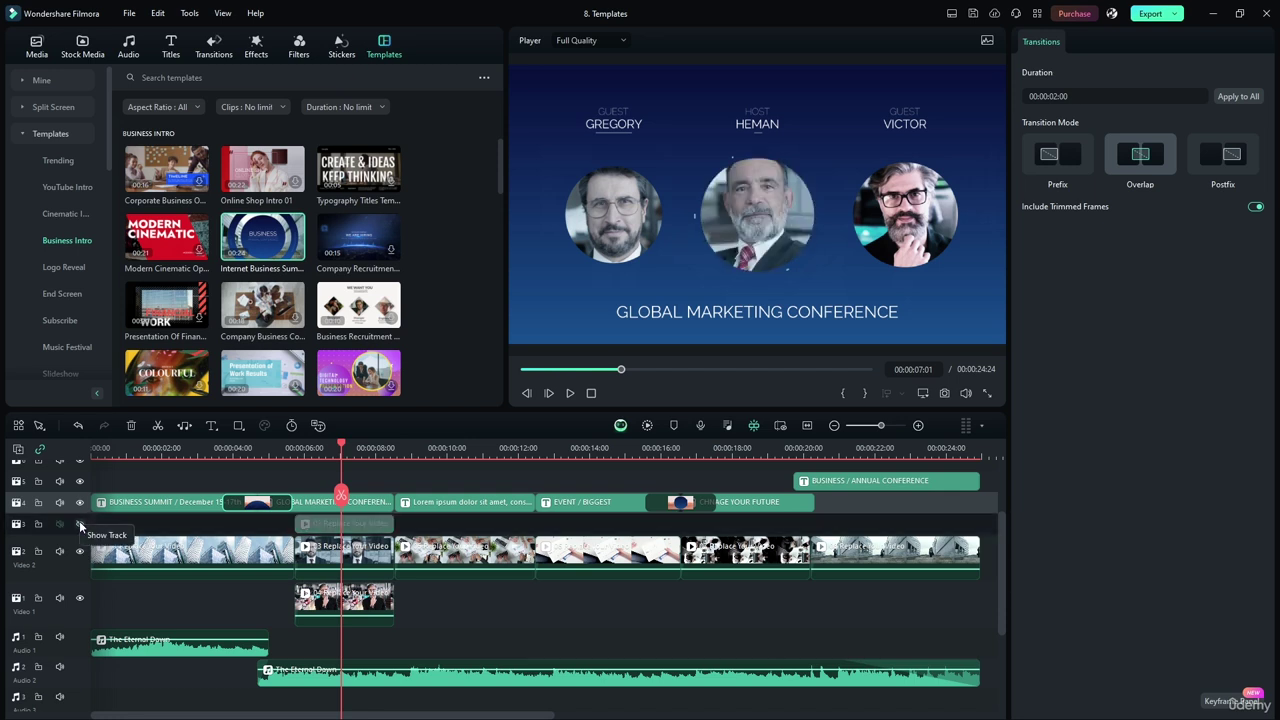
left_click(79, 524)
left_click(79, 524)
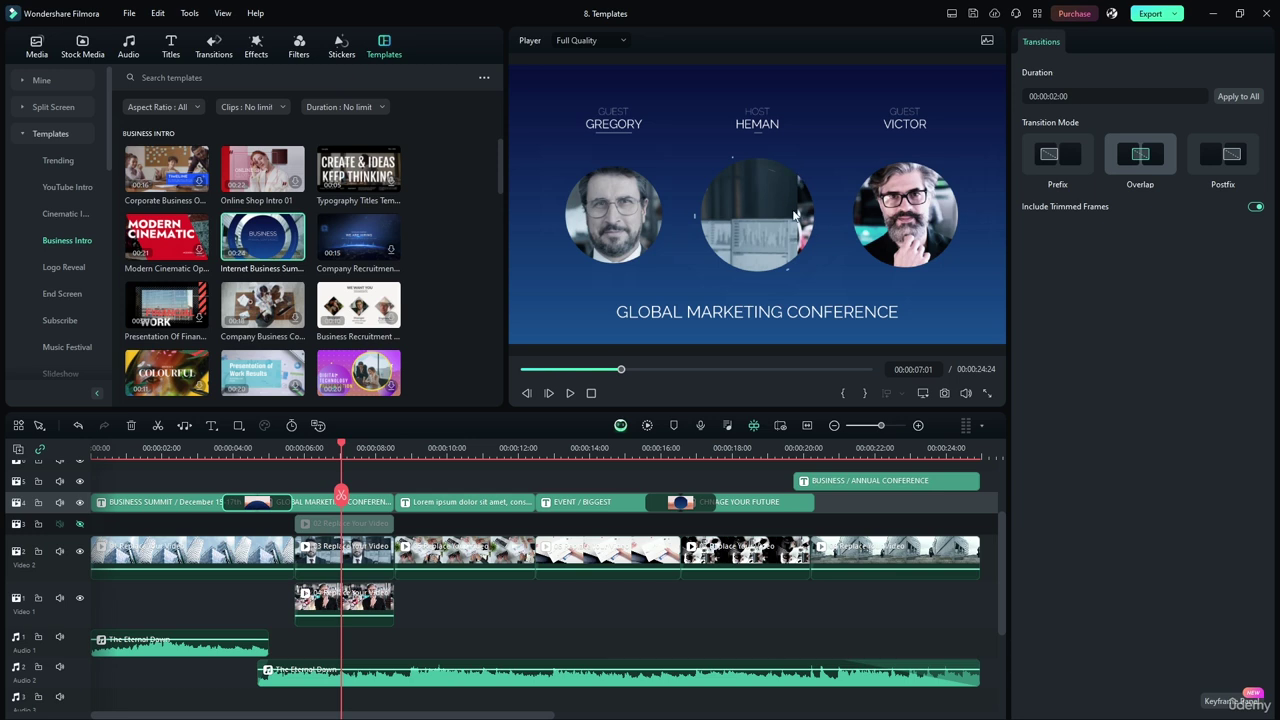
left_click(565, 392)
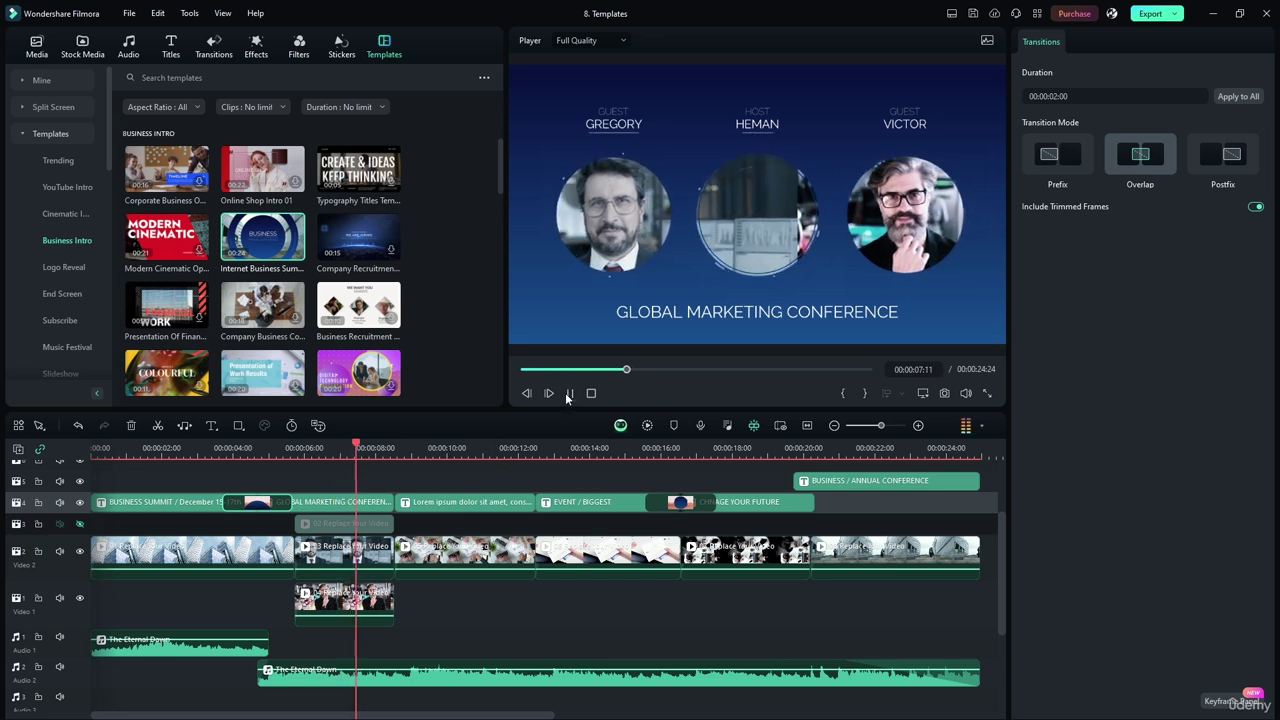
Show video track 3 with the 02 Replace Your Video clip again and scrub the speaker scene between about 00:00:07:10 and 00:00:08:05
left_click(565, 392)
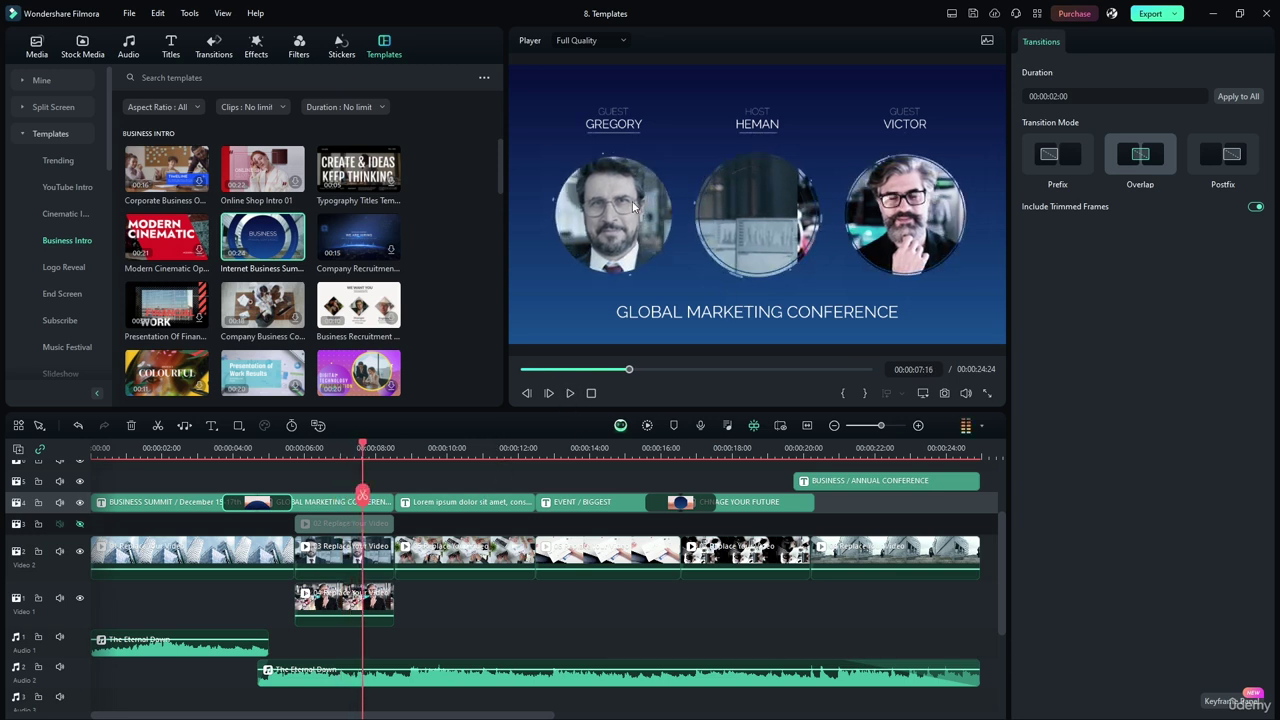
left_click(79, 524)
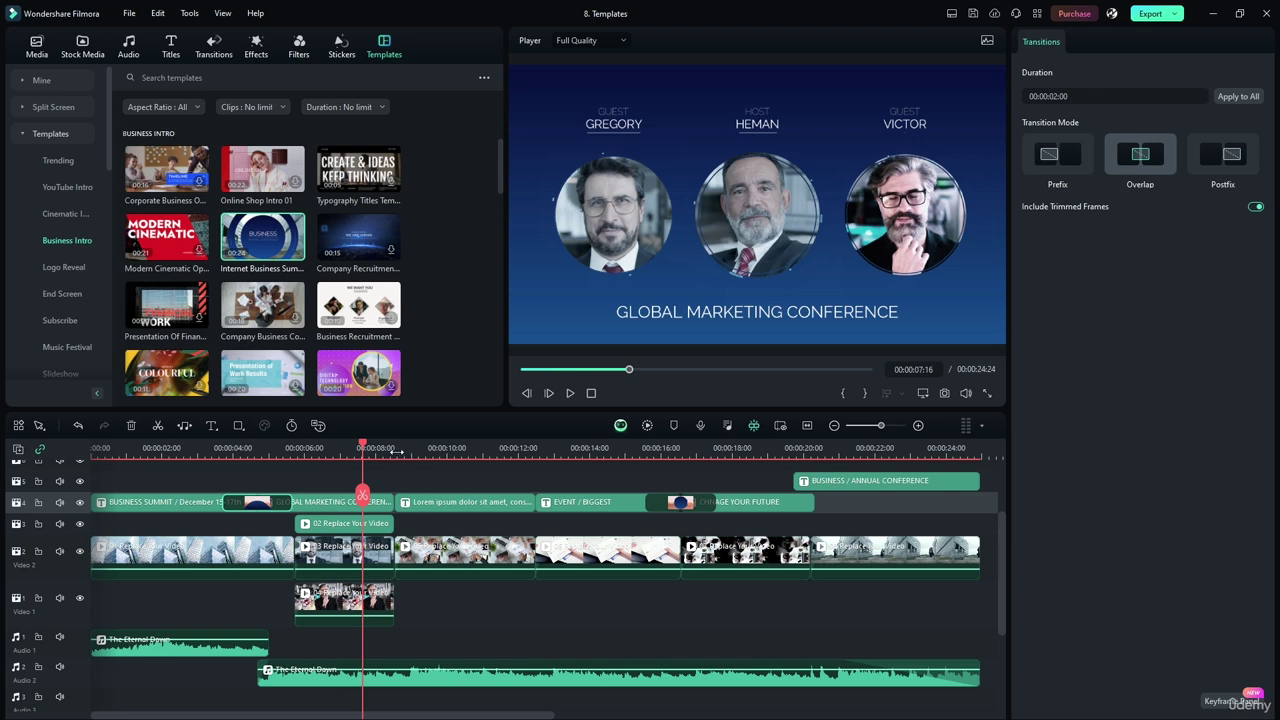
left_click_drag(367, 450, 354, 445)
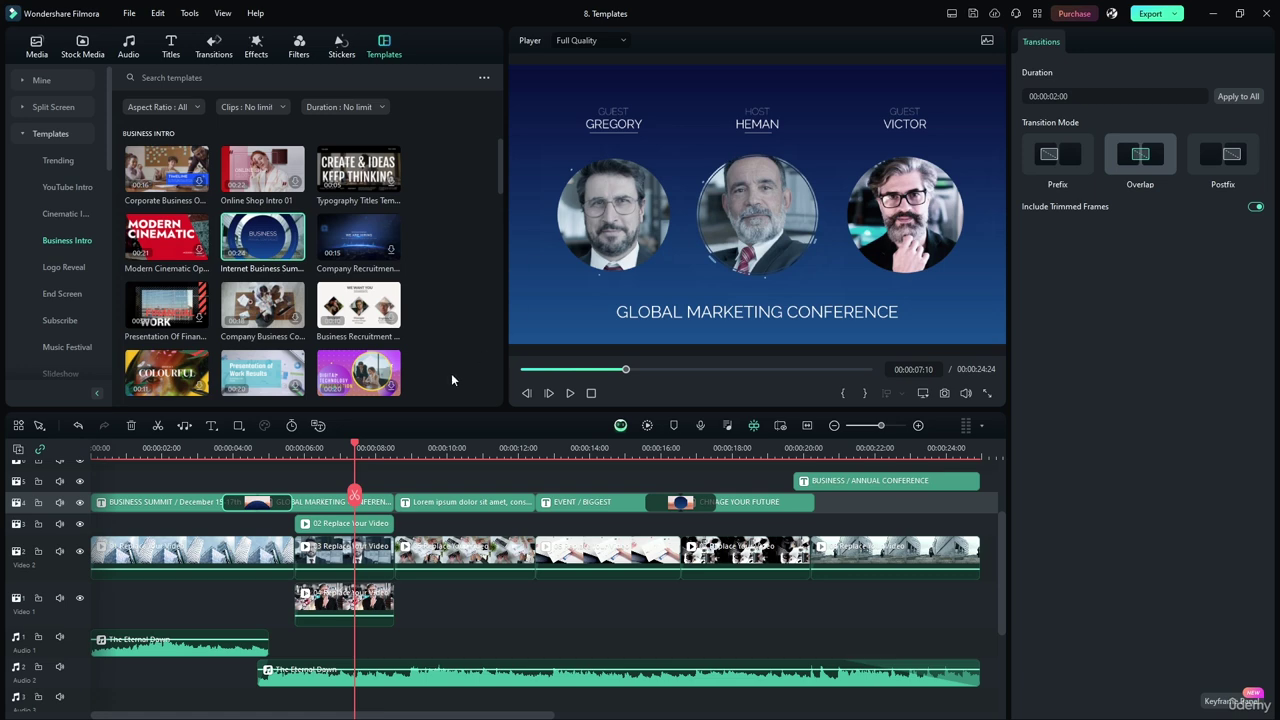
mouse_move(354, 445)
left_mouse_down()
mouse_move(398, 448)
mouse_move(376, 447)
left_mouse_up()
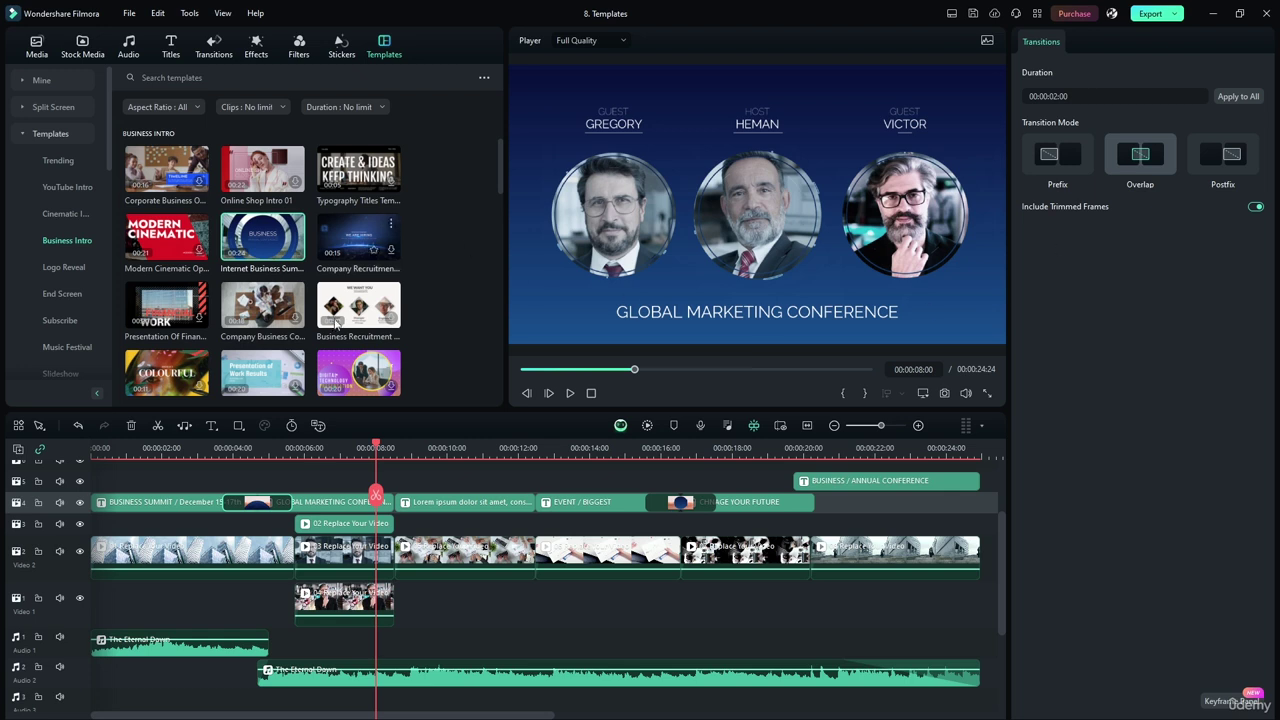
mouse_move(377, 447)
left_mouse_down()
mouse_move(366, 447)
mouse_move(384, 445)
left_mouse_up()
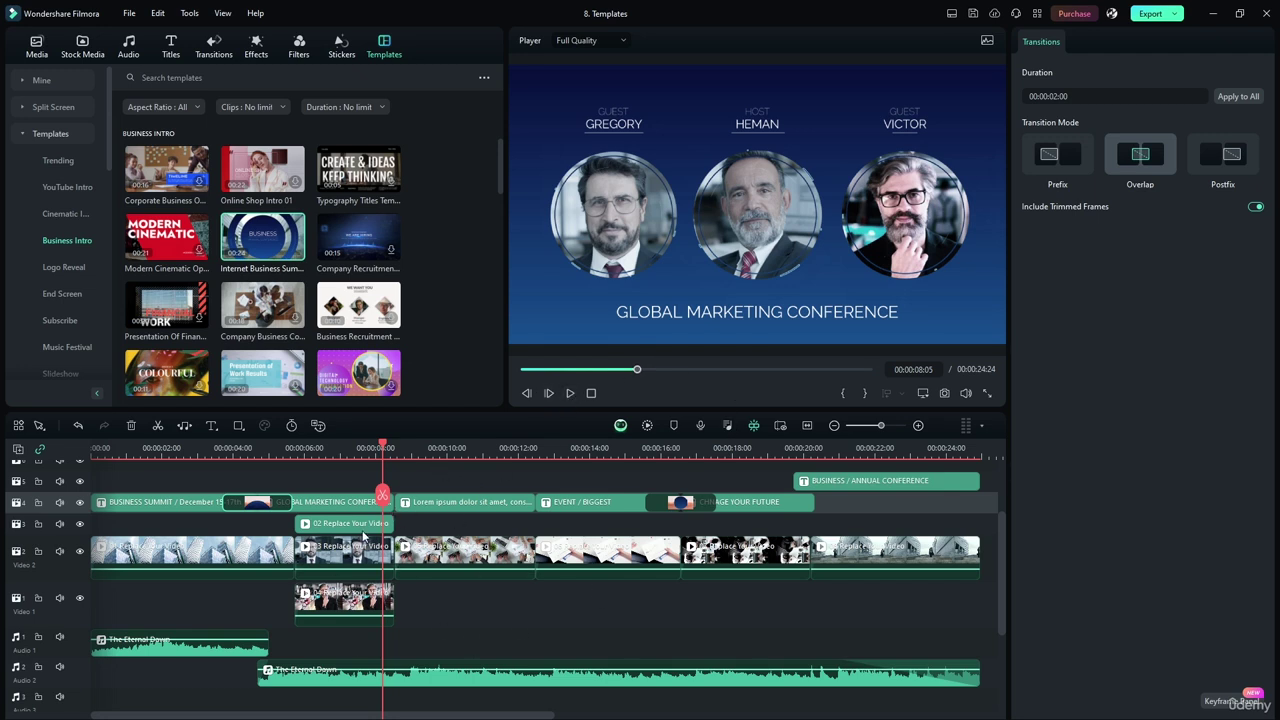
Preview the New Your City speakers scene in short stretches up to about 00:00:12:08
left_click(571, 393)
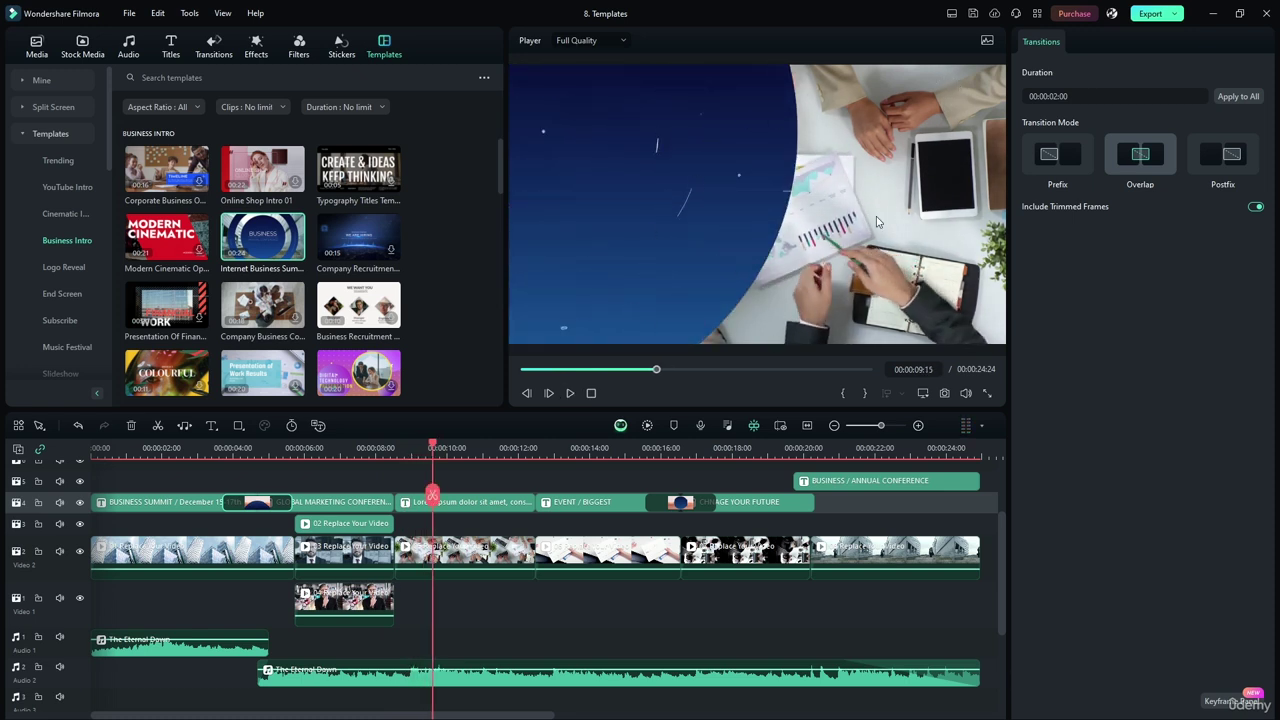
left_click(571, 393)
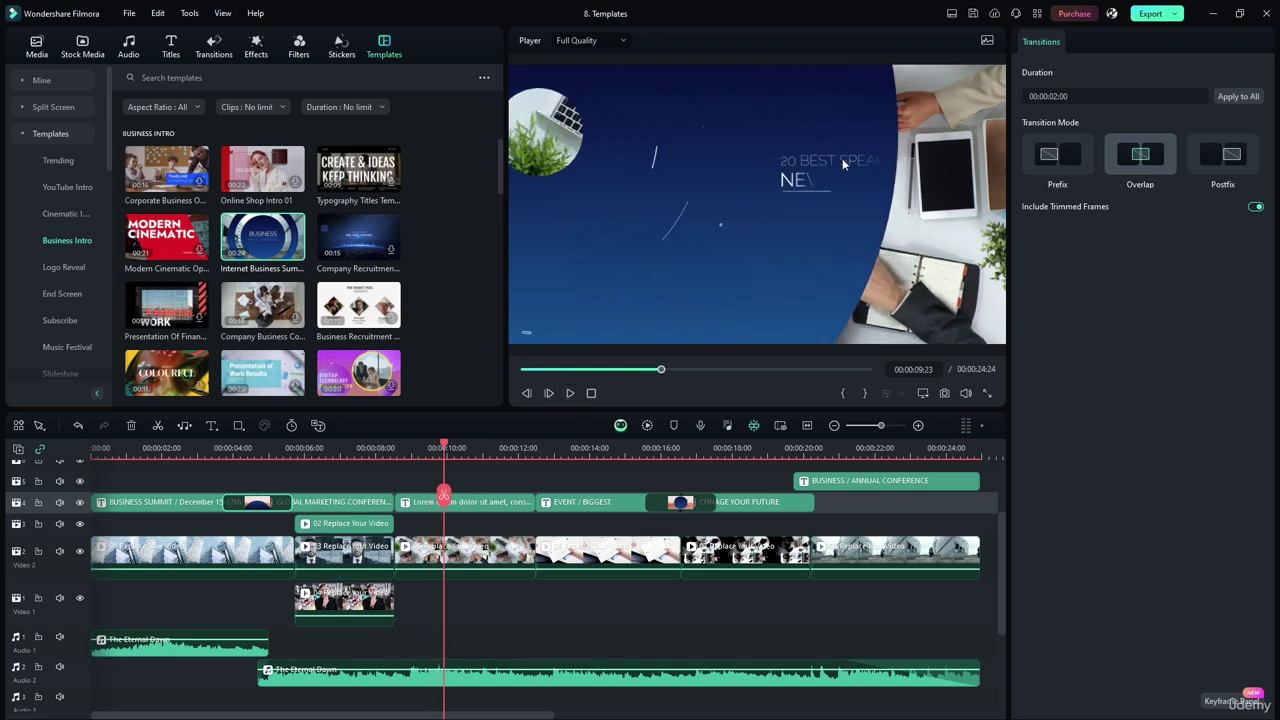
left_click(570, 393)
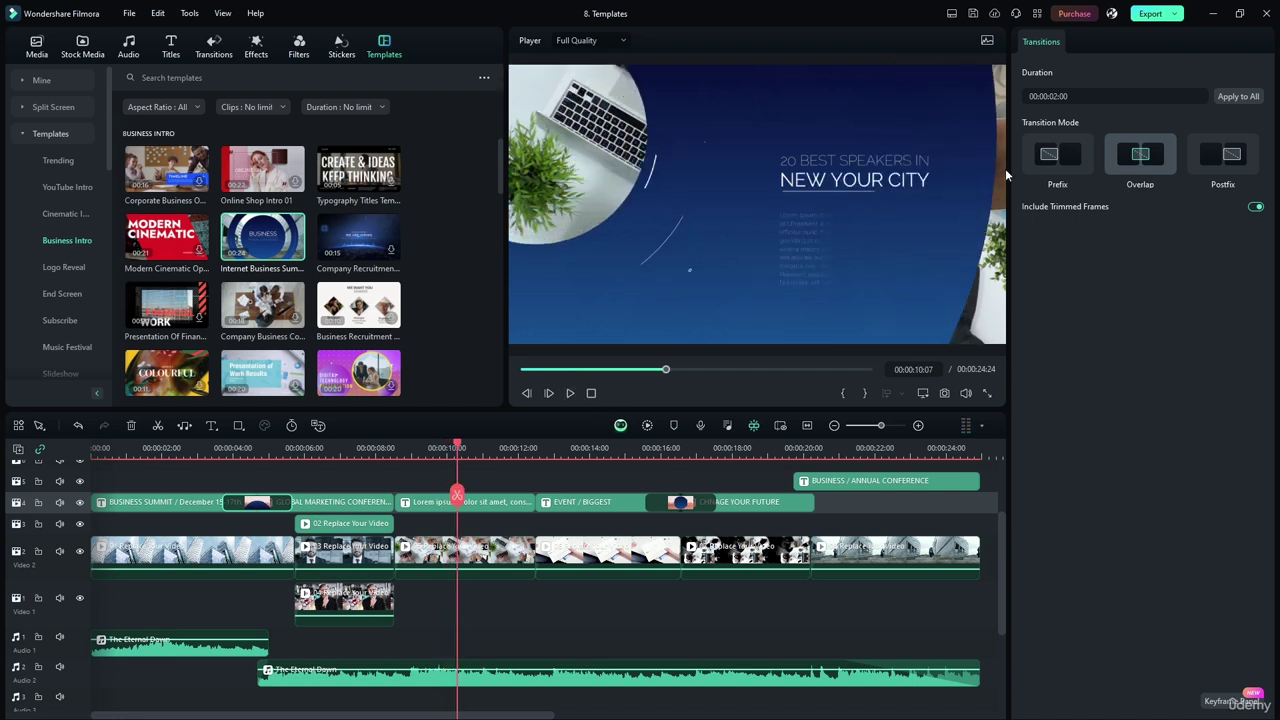
left_click(570, 393)
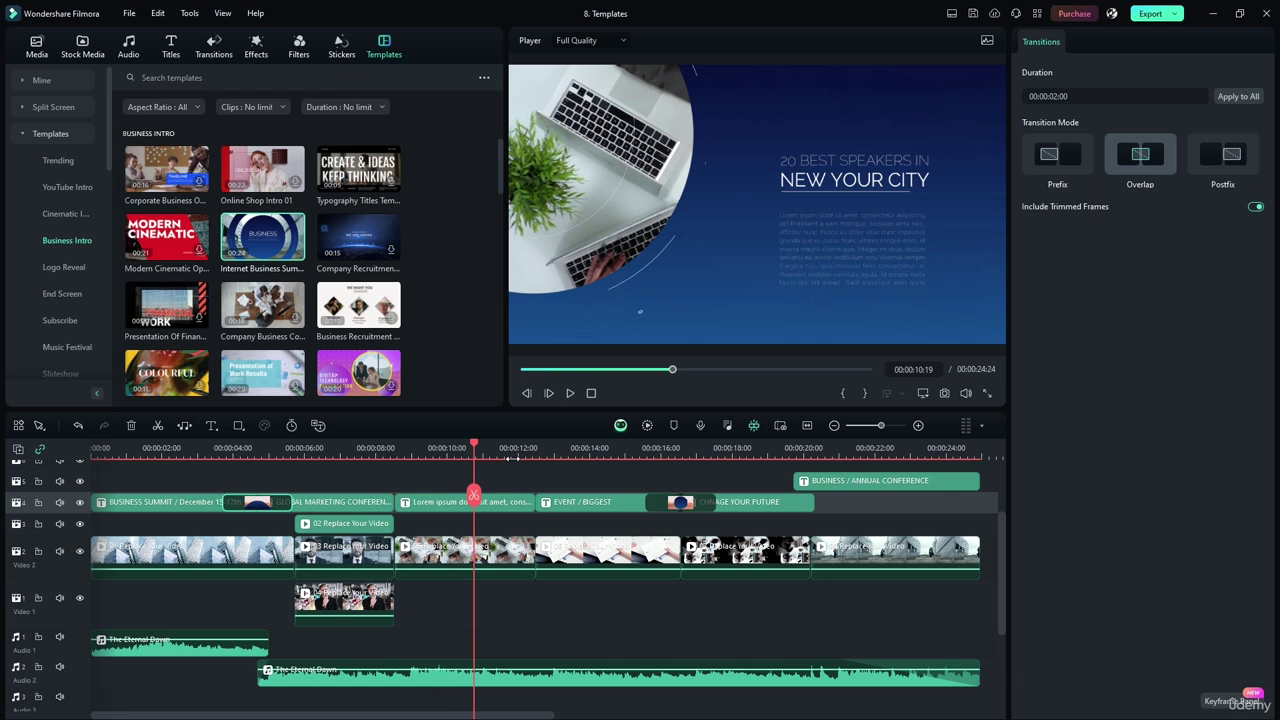
left_click(570, 393)
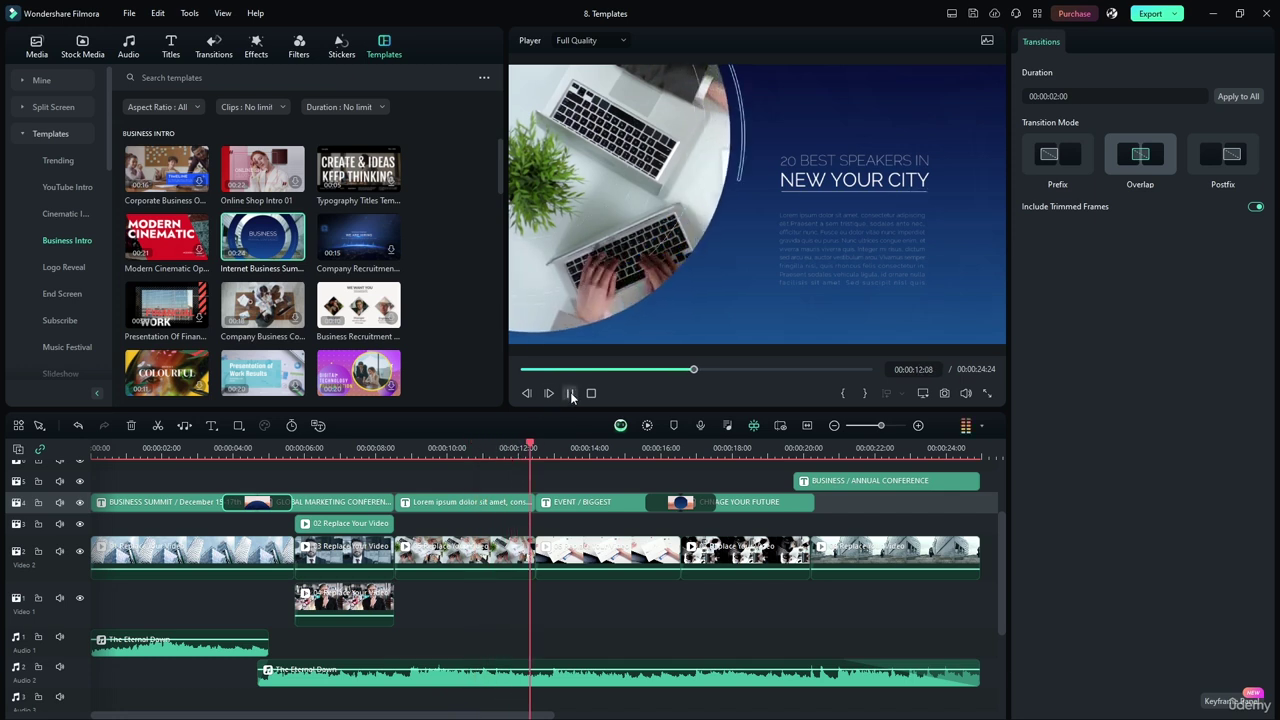
left_click(570, 393)
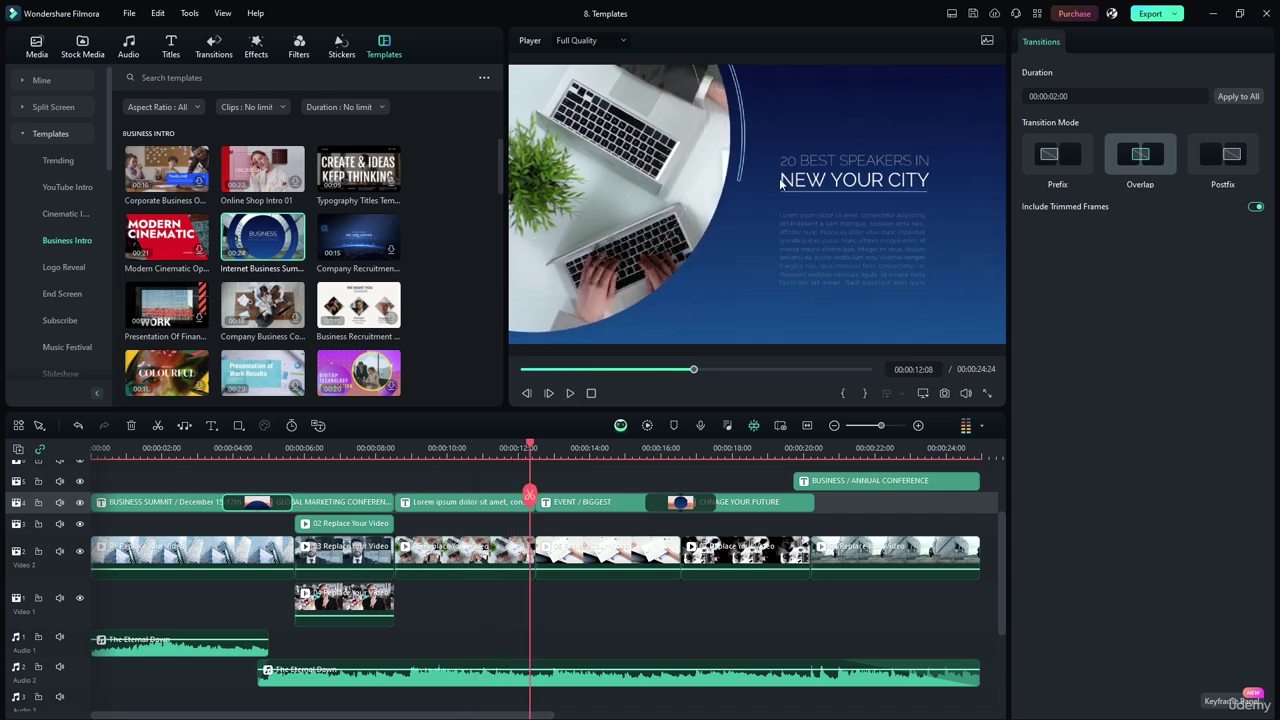
Play the Biggest Event scene in short stretches through its transition, stopping at about 00:00:17:06
left_click(570, 394)
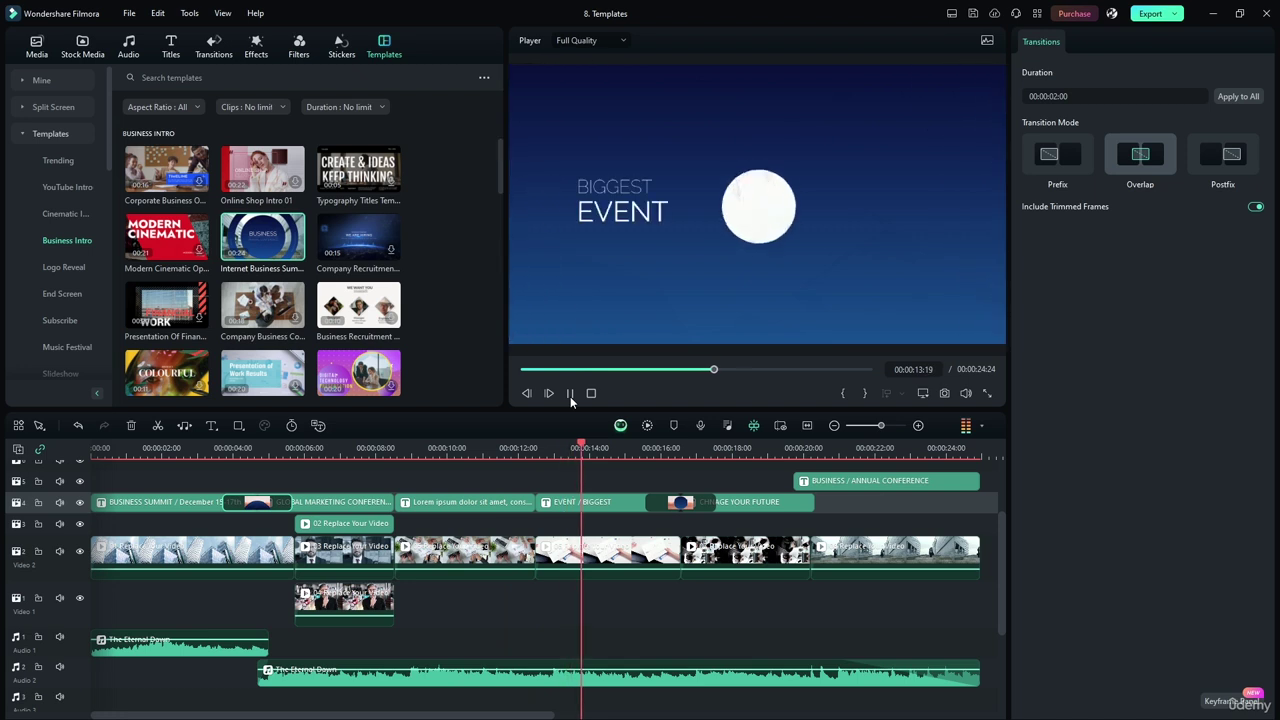
left_click(570, 394)
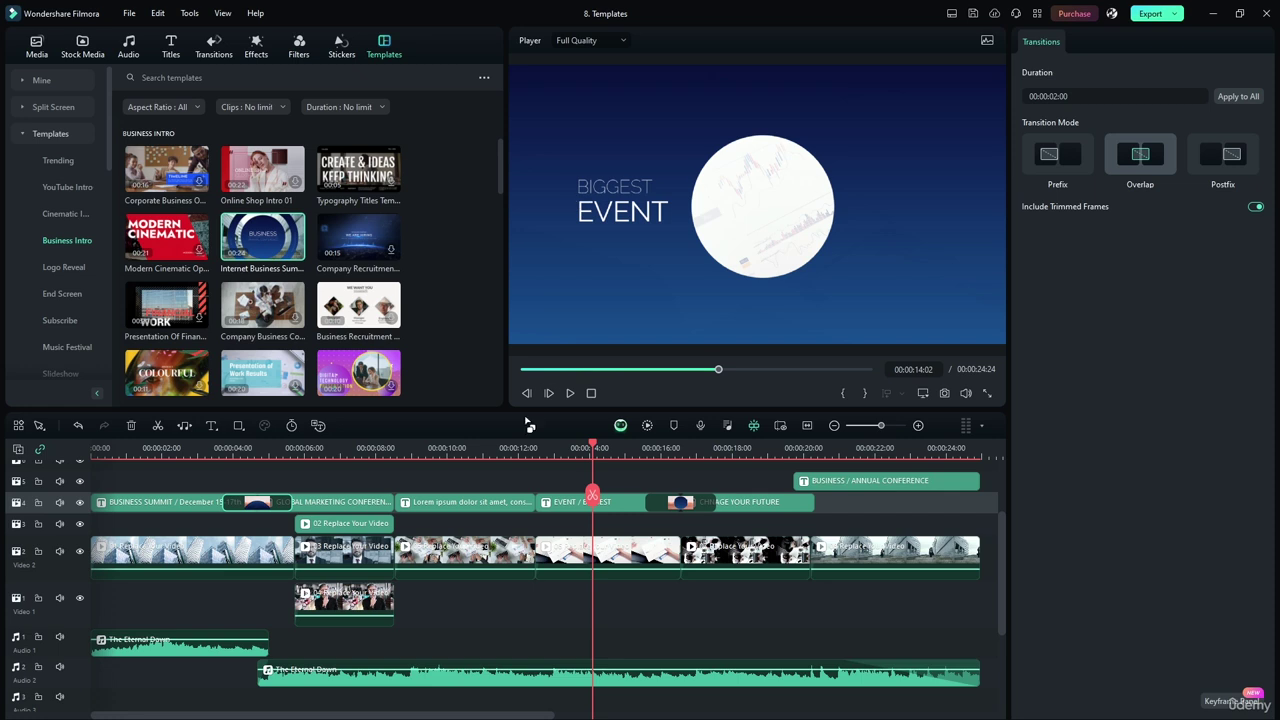
left_click(572, 394)
left_click(572, 394)
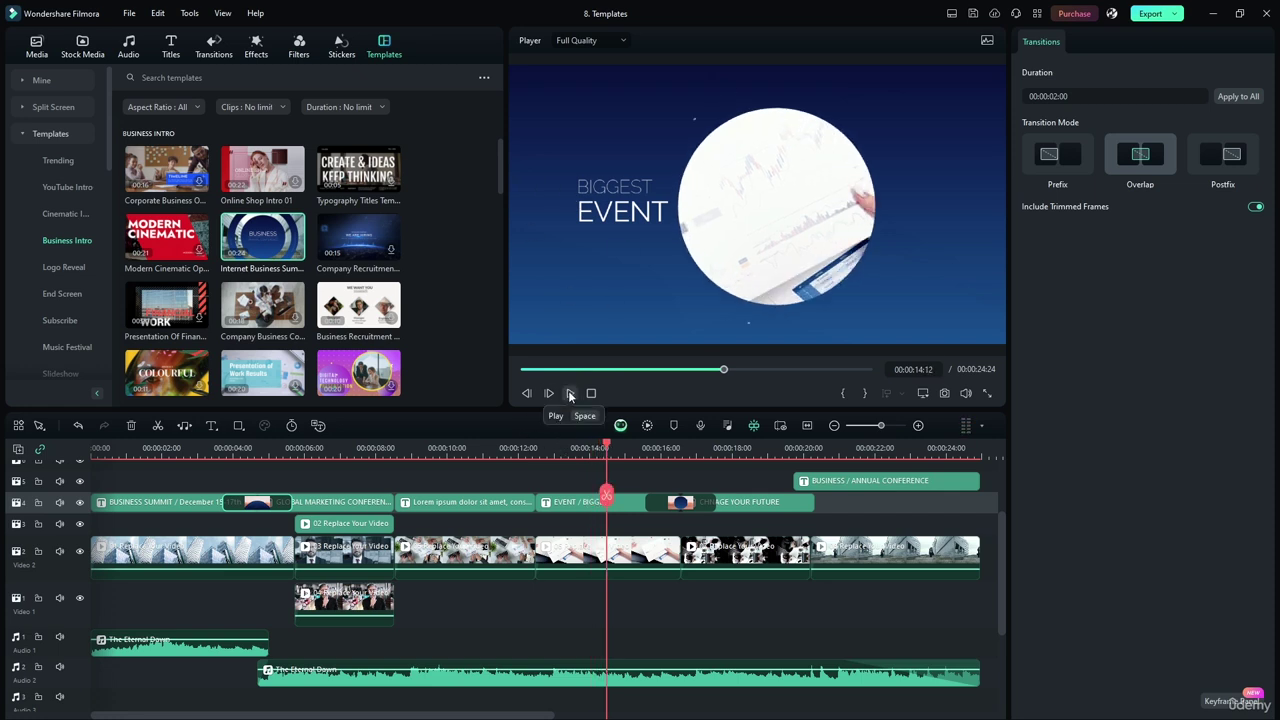
left_click(570, 394)
left_click(570, 394)
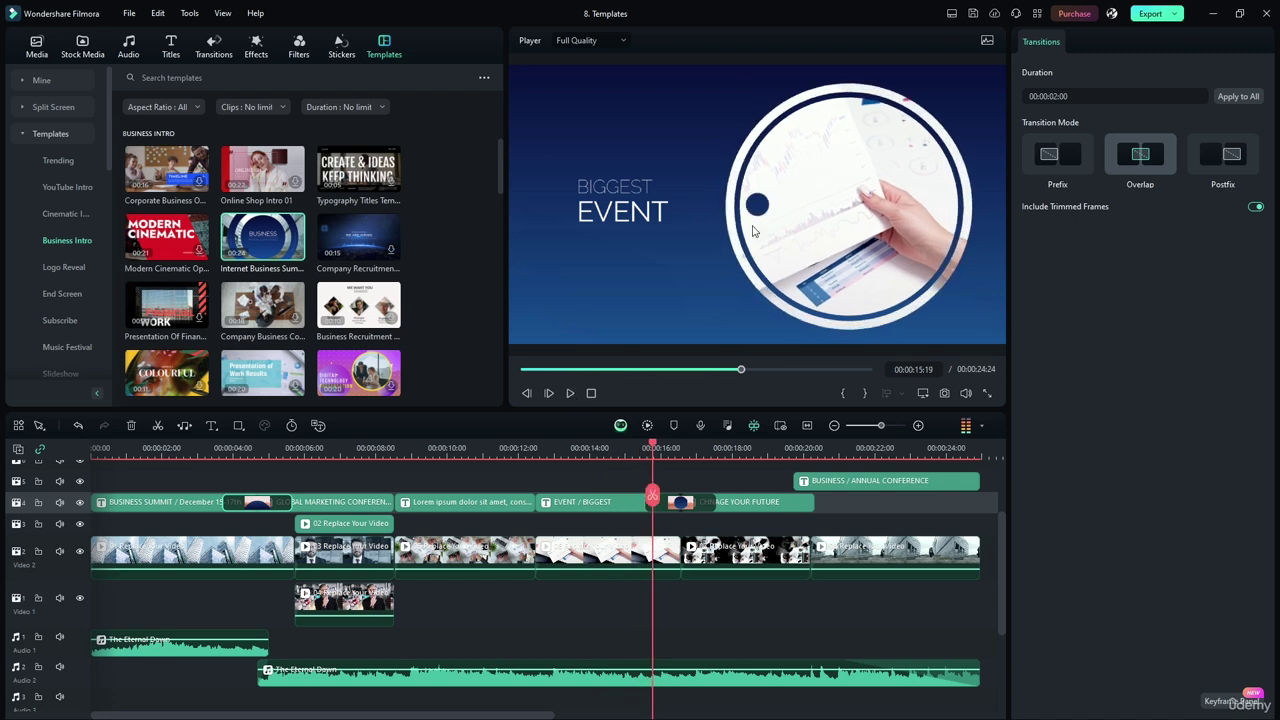
left_click(570, 394)
left_click(570, 394)
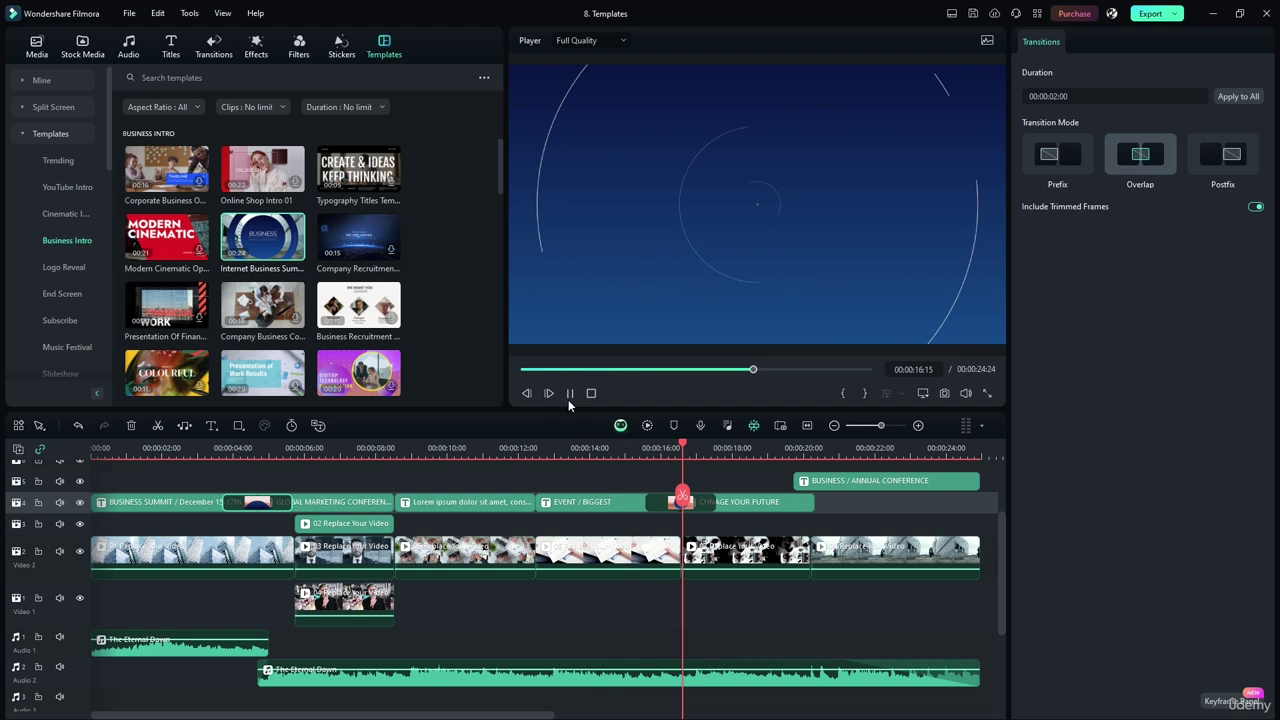
left_click(568, 399)
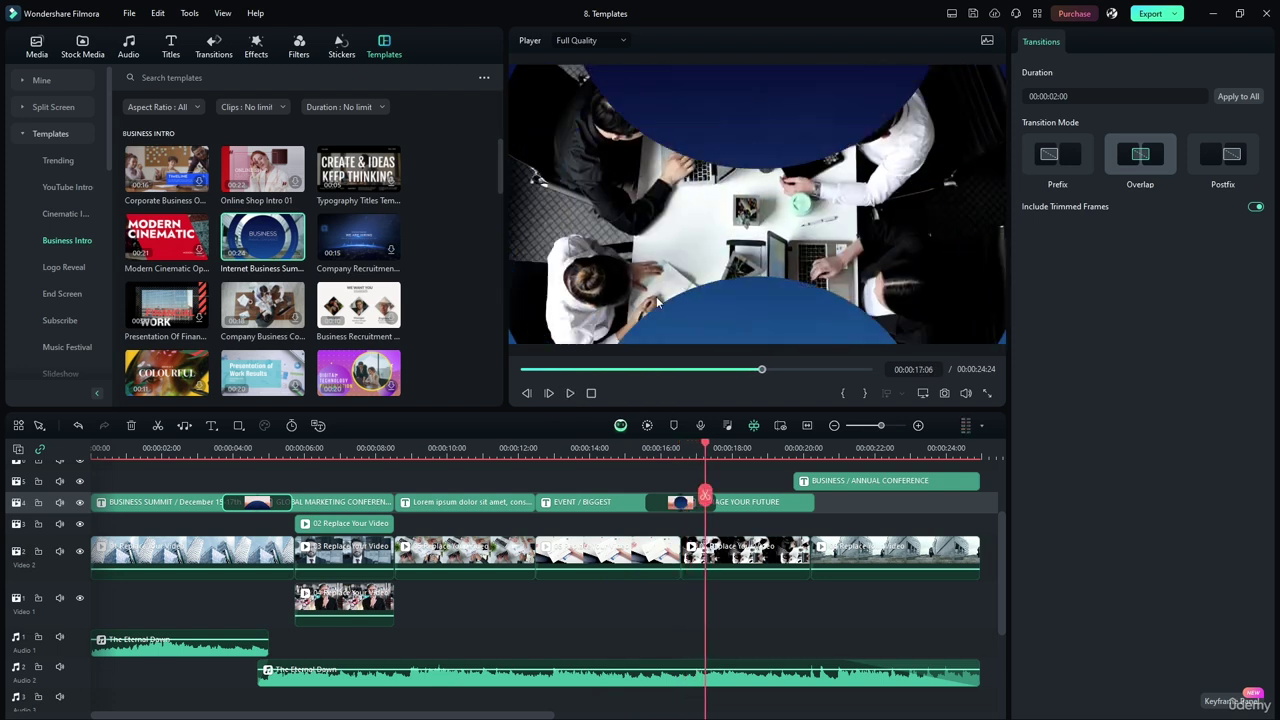
Preview the closing Business Annual Conference scene and move the playhead to about 00:00:24:09
left_click(570, 393)
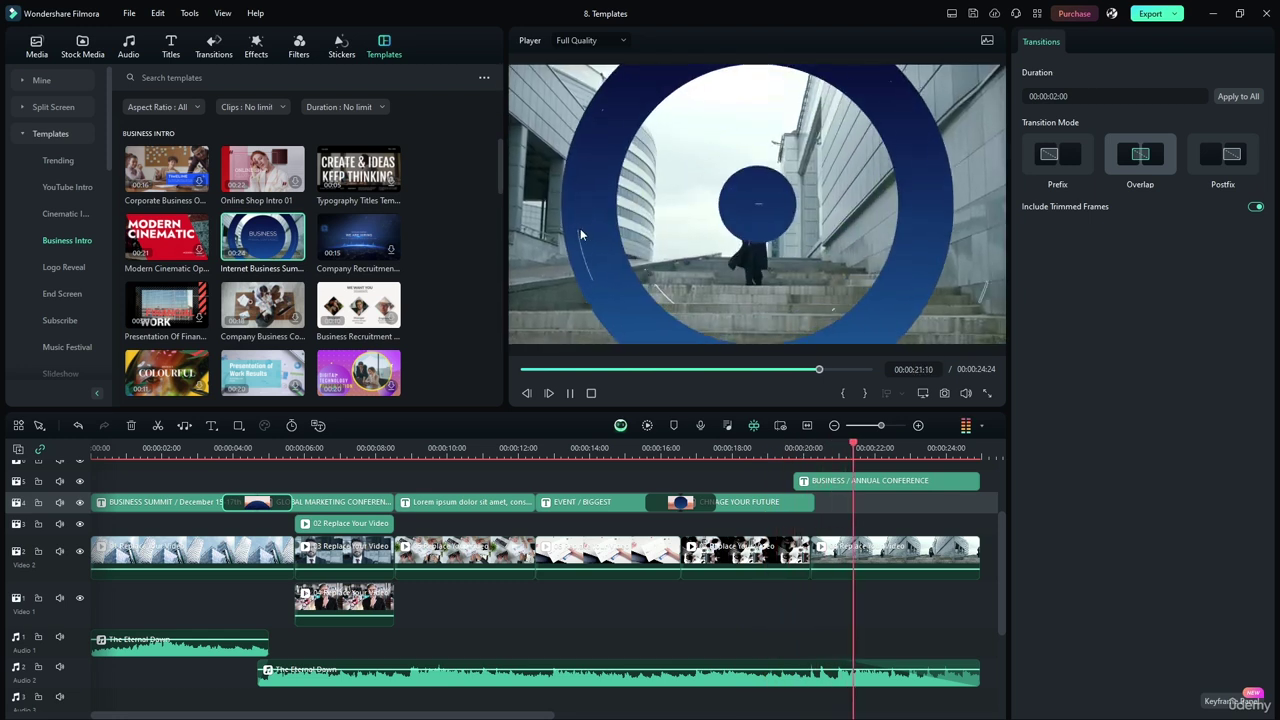
left_click(571, 394)
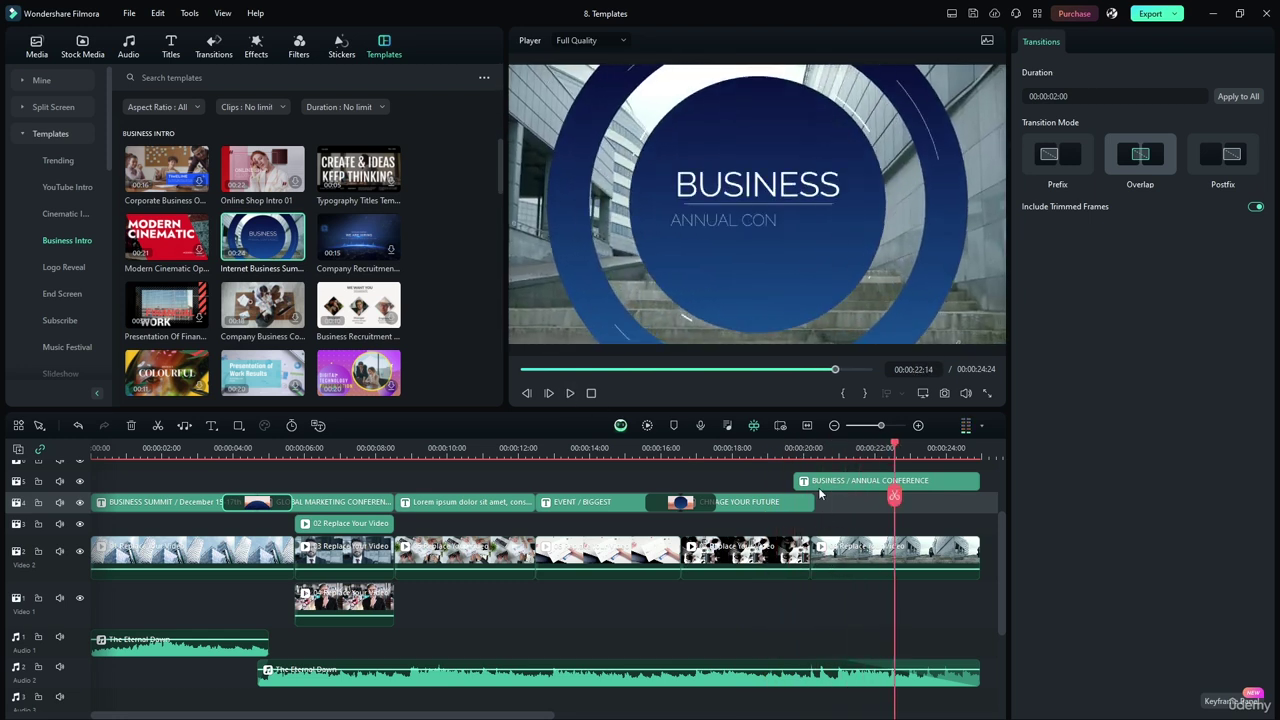
left_click_drag(894, 446, 958, 450)
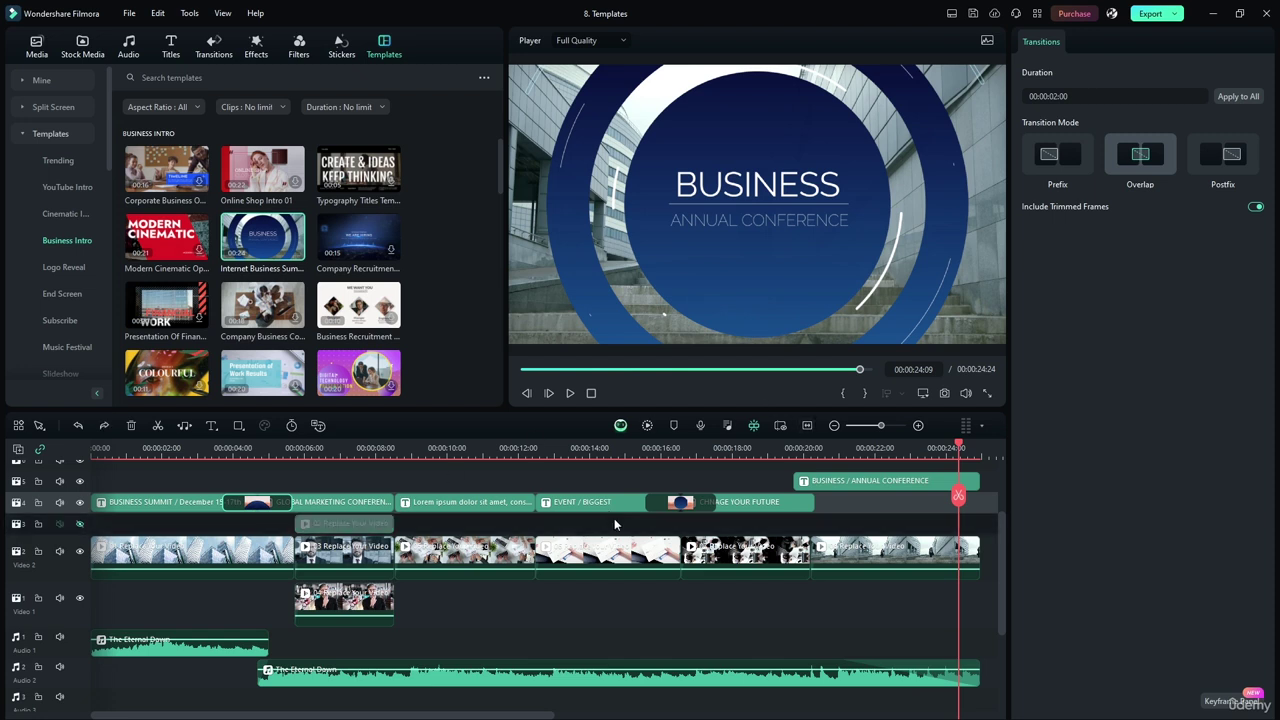
Undo the template expansion and open the Internet Business Summit clip for material replacement
key("ctrl+z")
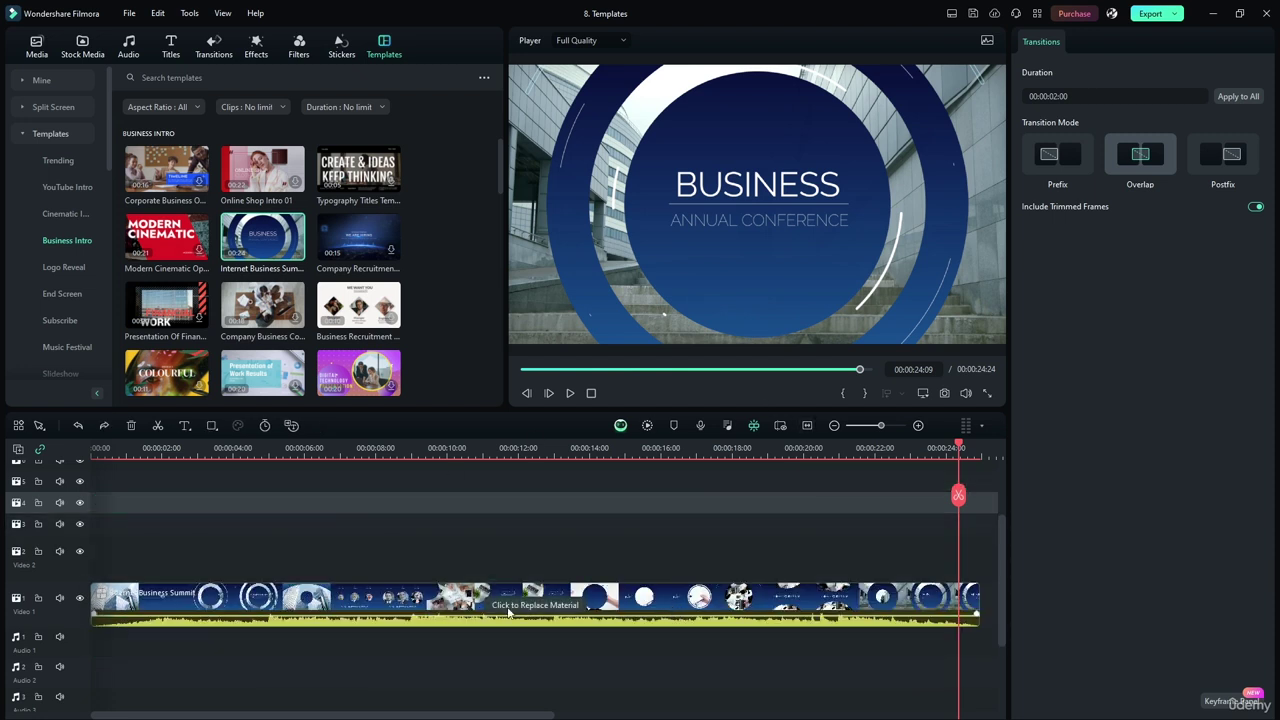
left_click(676, 610)
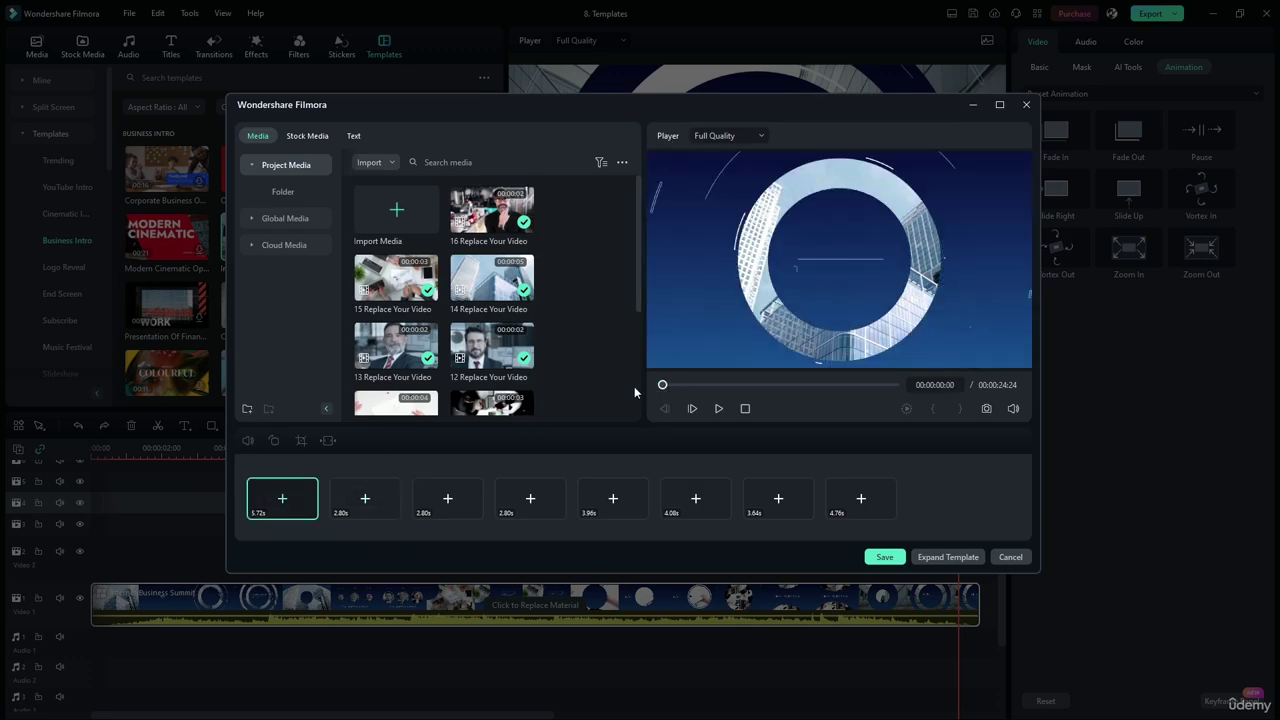
Fill the first 5.72 s slot with the 01 Replace Your Video clip and try to replace it with Travel 01
scroll(578, 263, "down", 3)
scroll(578, 263, "up", 3)
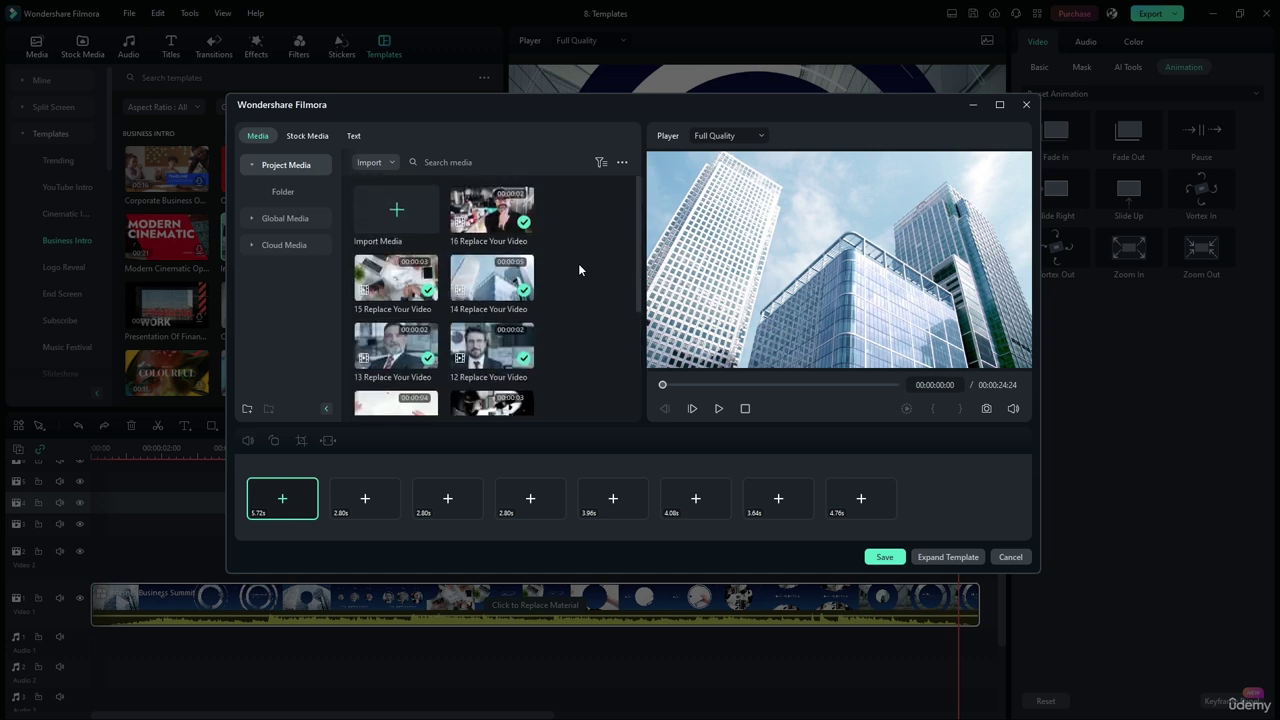
scroll(578, 263, "down", 3)
left_click_drag(384, 374, 282, 508)
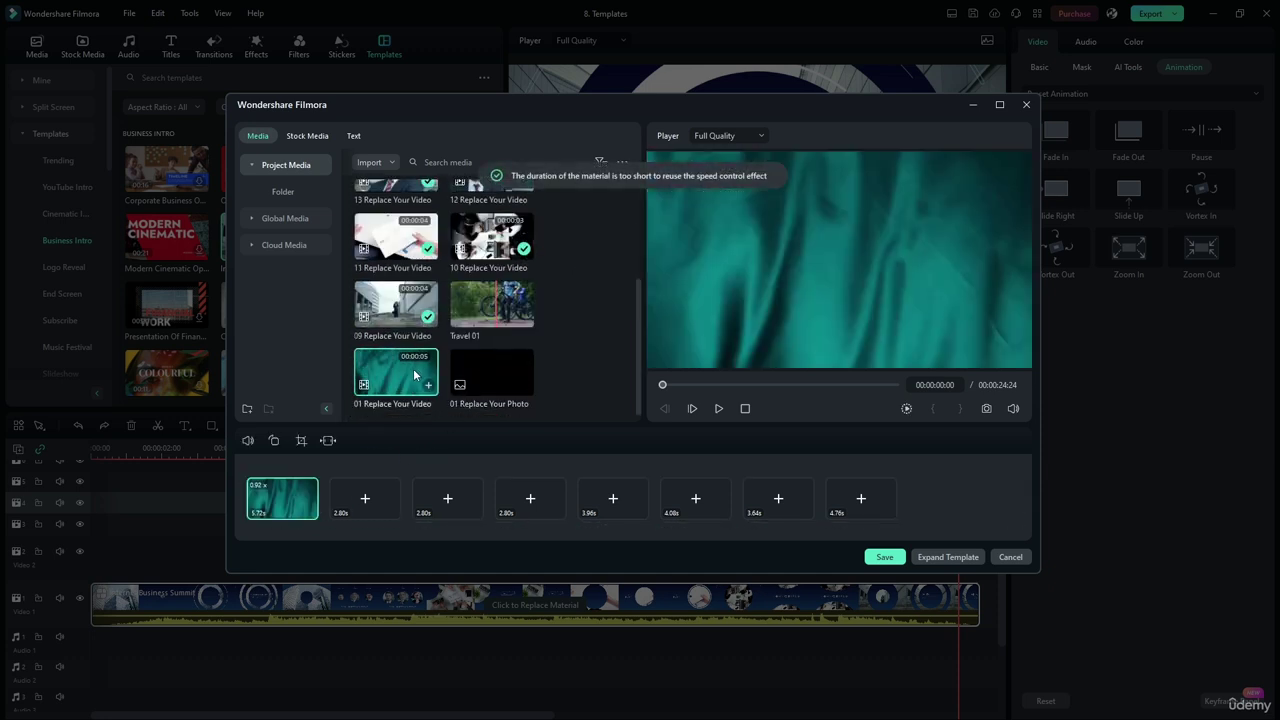
left_click_drag(498, 298, 282, 498)
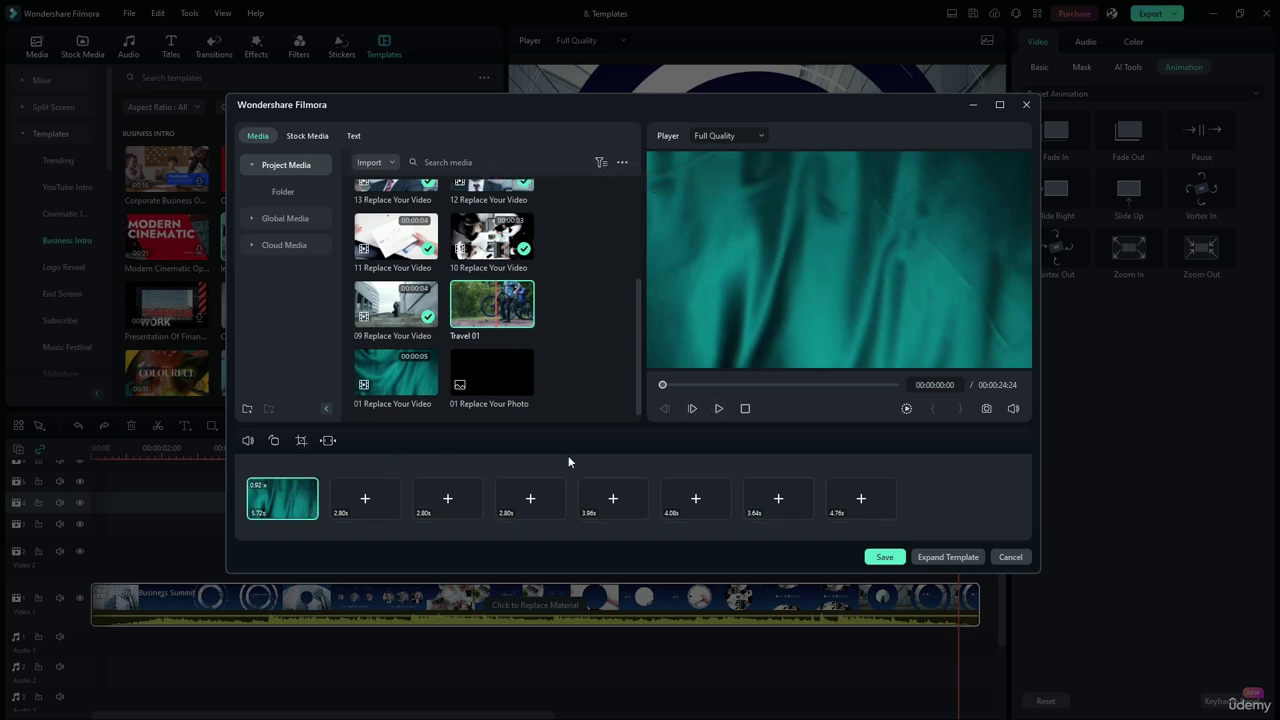
Preview the template with its replaced first clip up to about 00:00:06:17
left_click(719, 412)
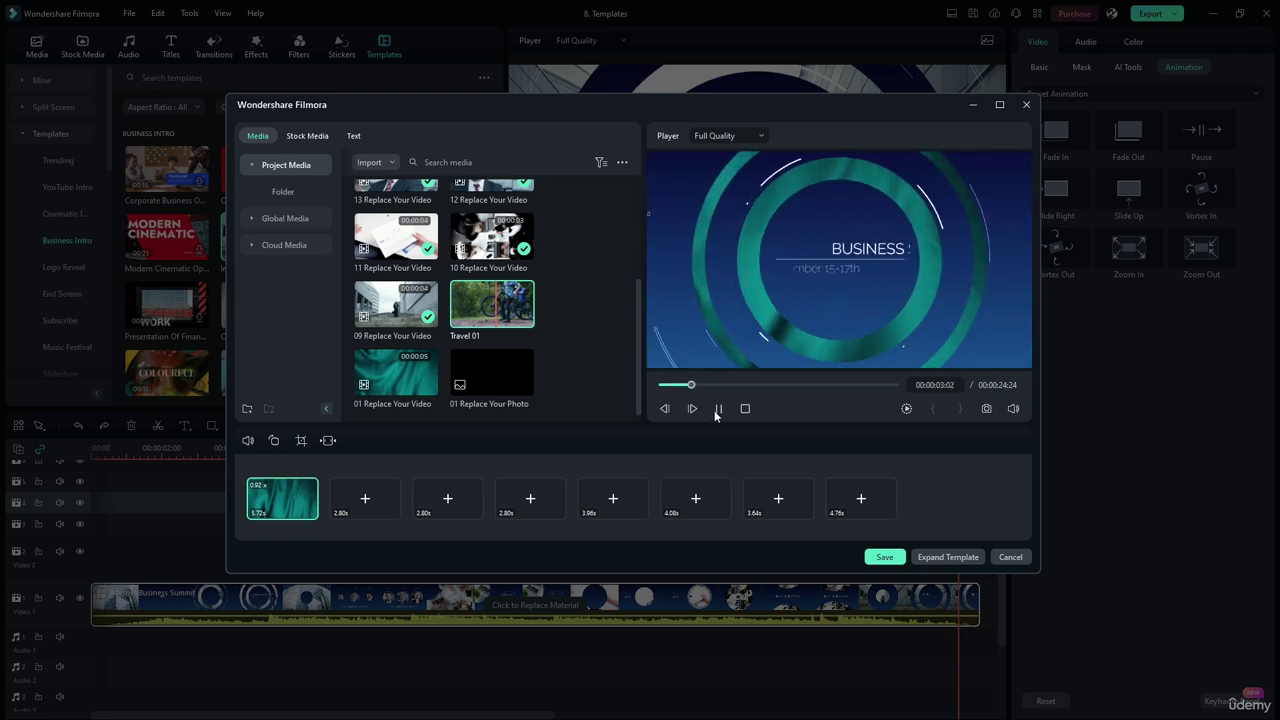
left_click(716, 410)
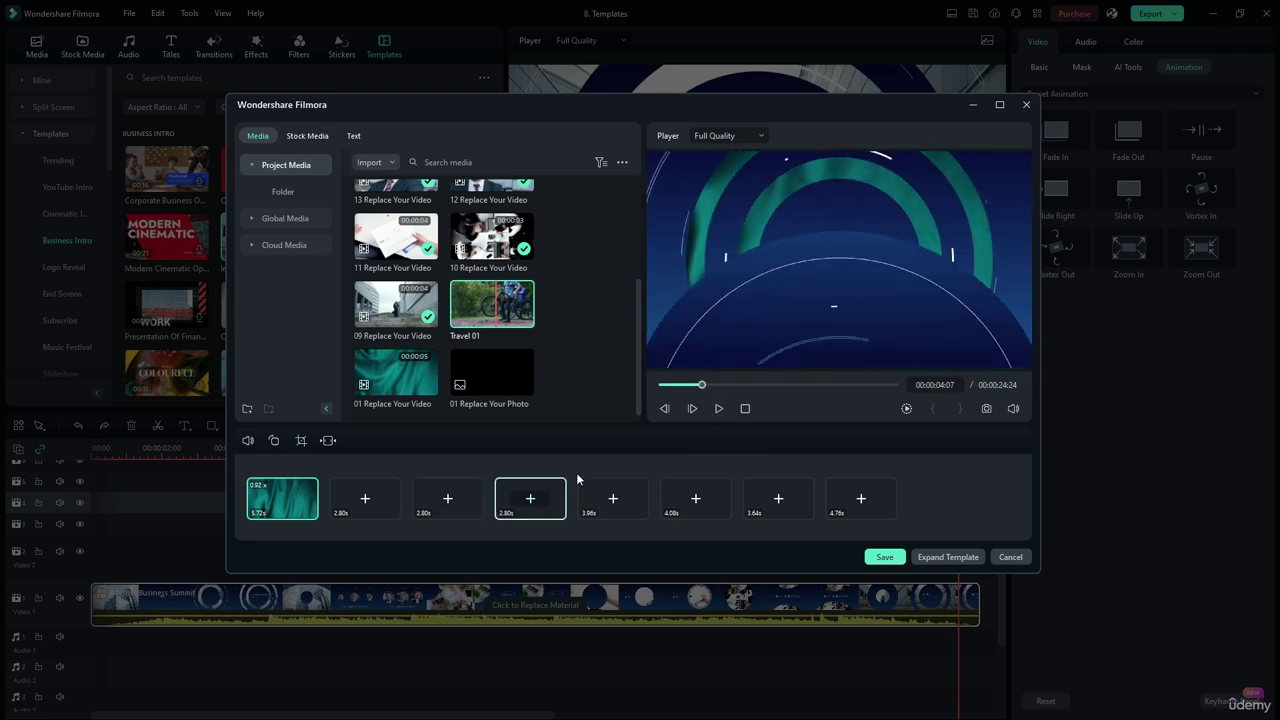
left_click(718, 410)
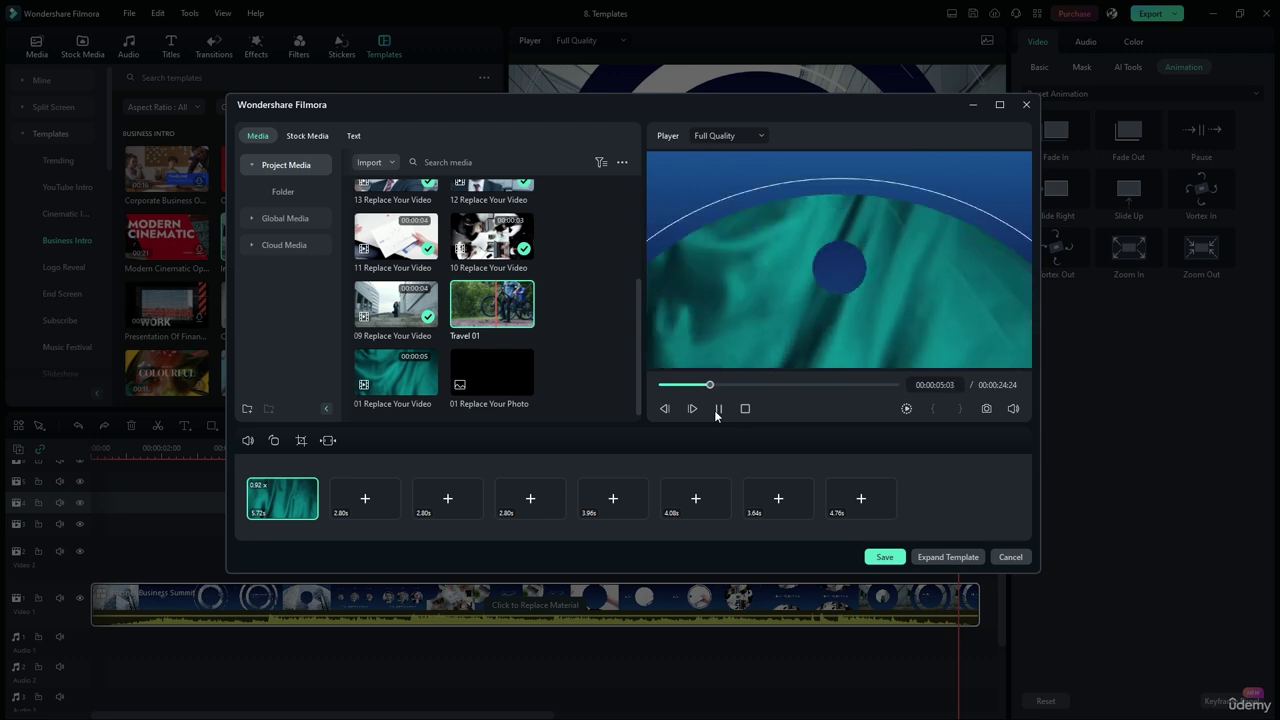
left_click(717, 409)
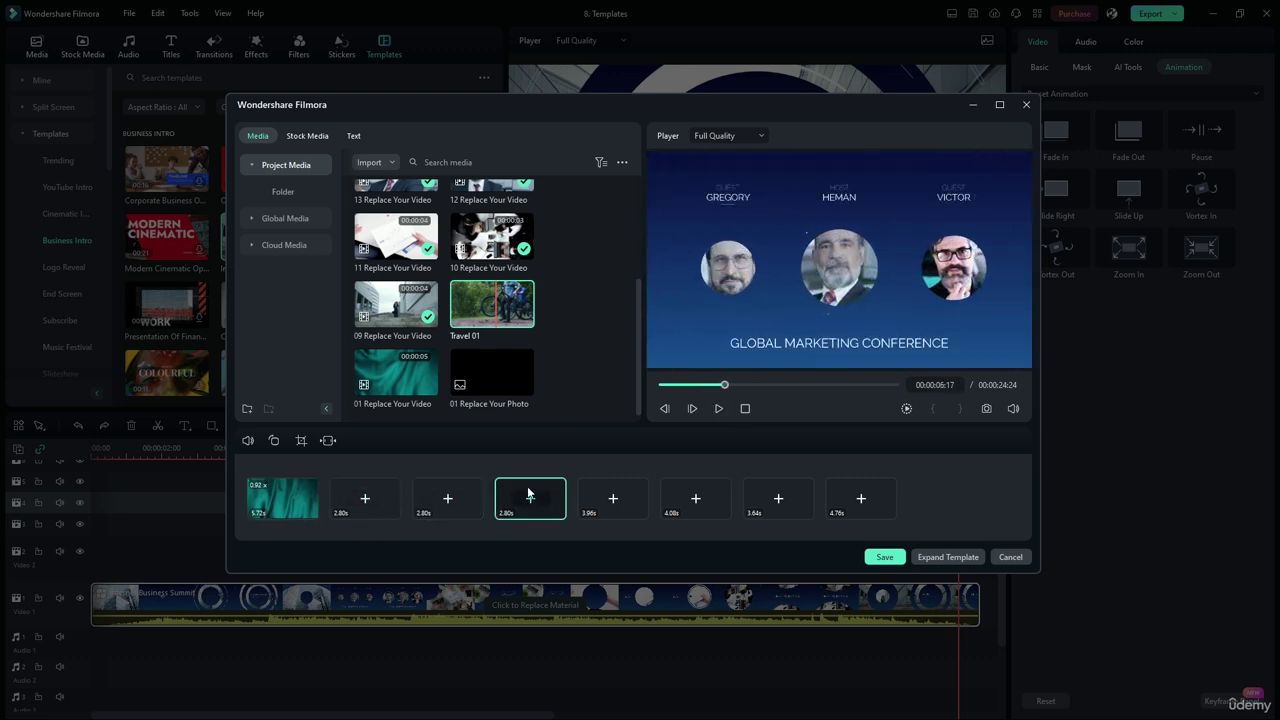
Fill the third slot with the 13 Replace Your Video clip and preview the speaker scene up to about 00:00:07:15
scroll(566, 336, "up", 3)
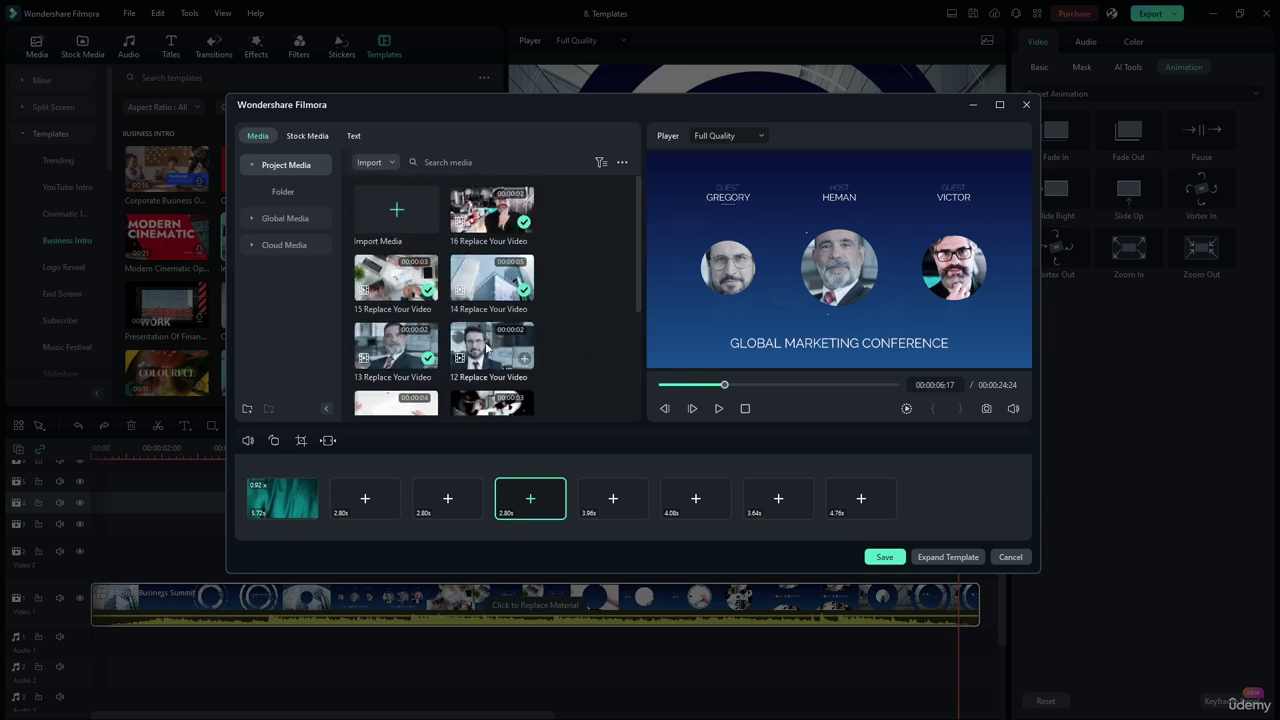
left_click_drag(485, 342, 450, 505)
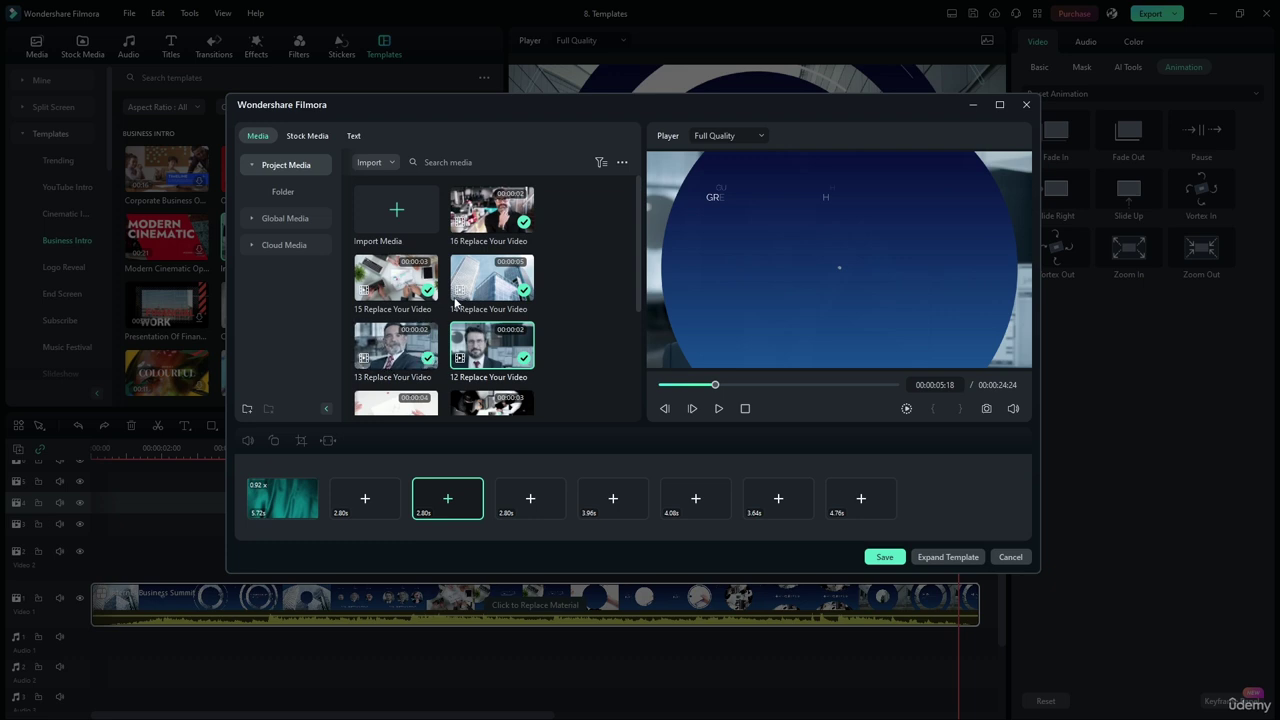
left_click(747, 408)
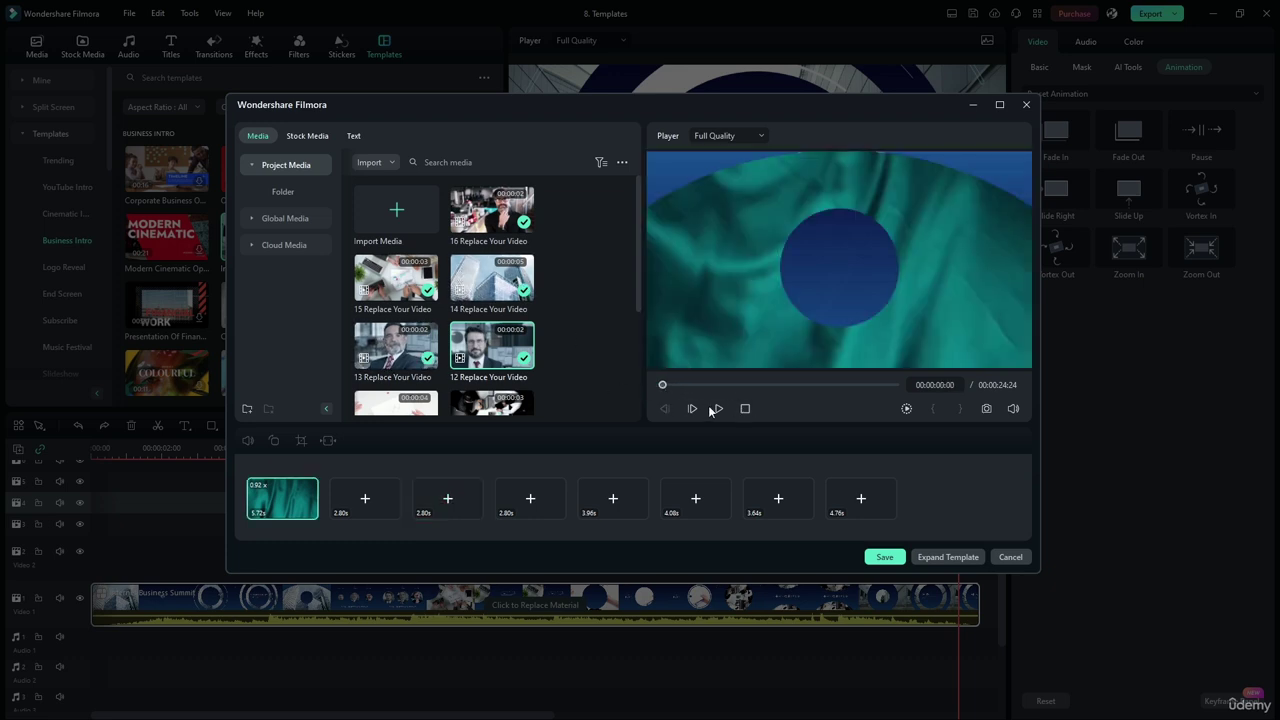
left_click_drag(405, 345, 428, 510)
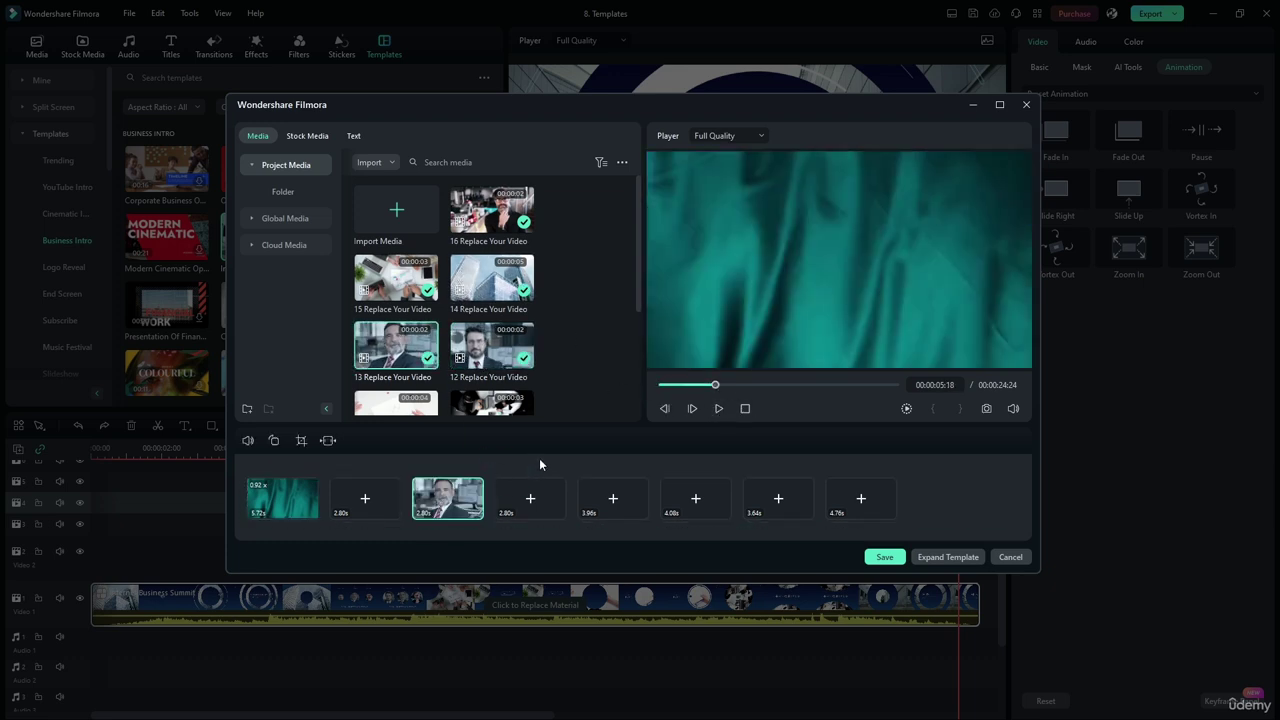
left_click(723, 410)
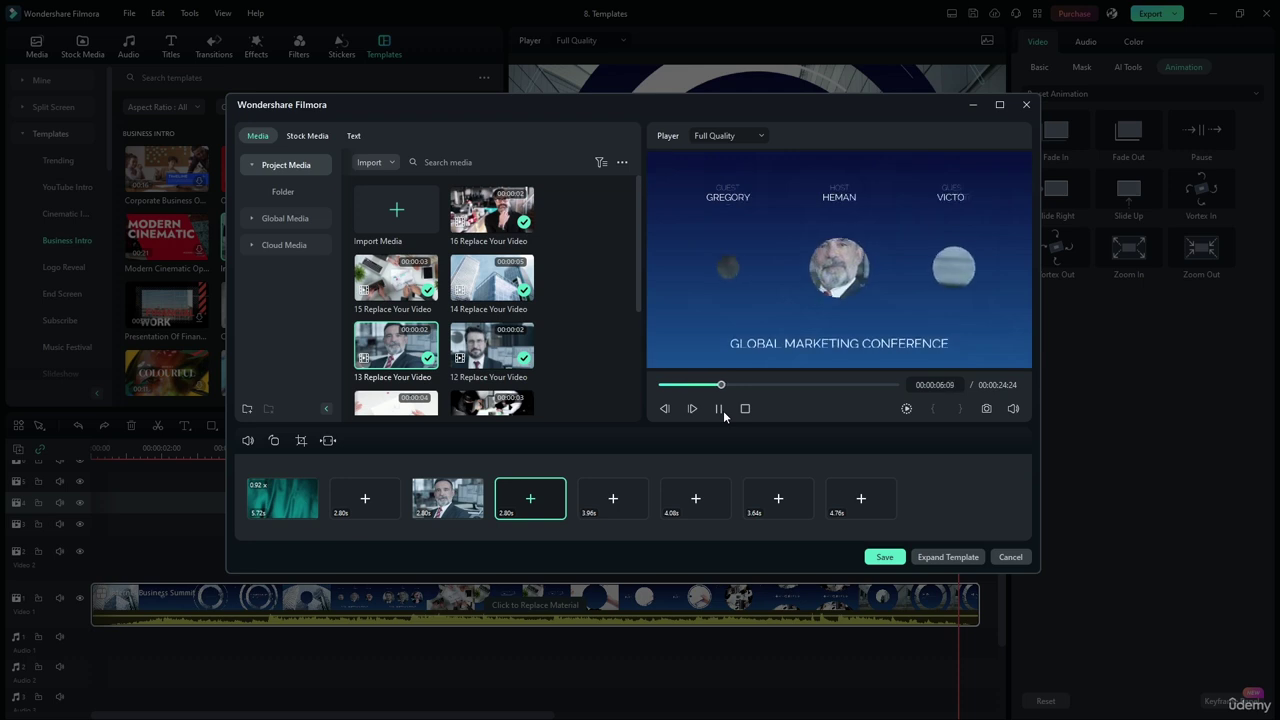
left_click(720, 409)
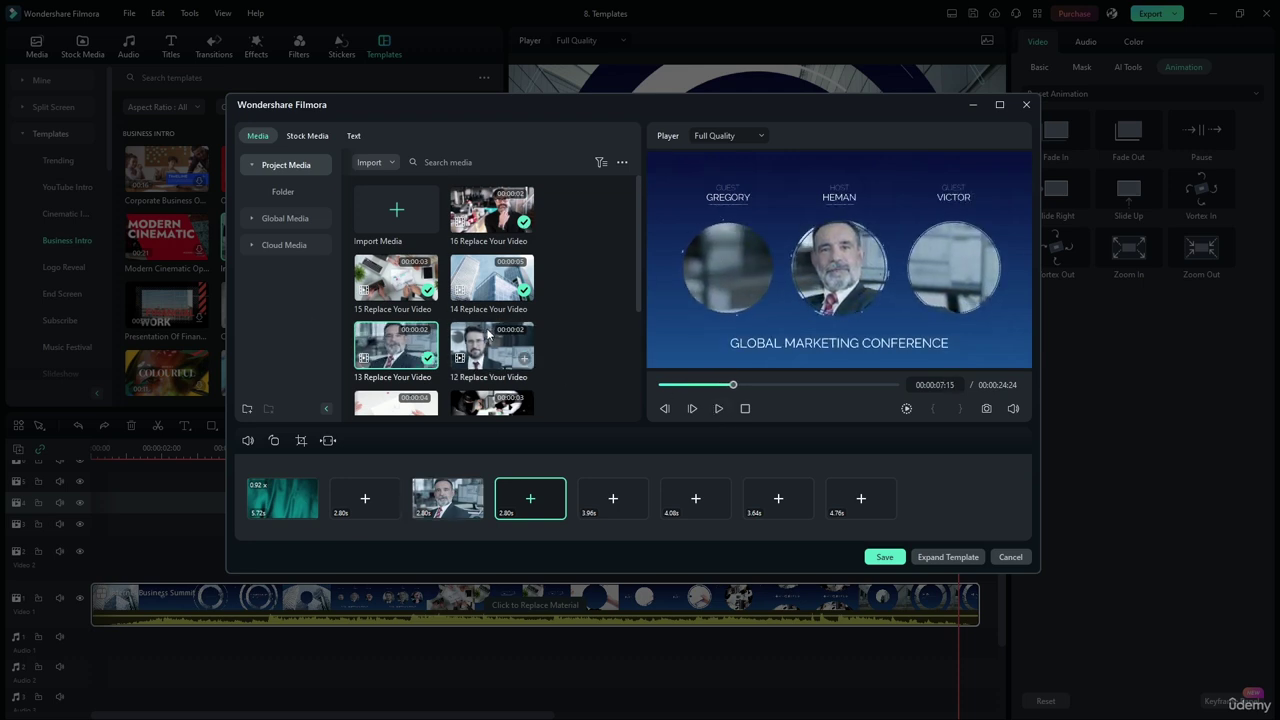
Fill the second 2.80 s slot with the 12 Replace Your Video clip and preview the speaker scene up to about 00:00:08:15
left_click_drag(492, 345, 365, 498)
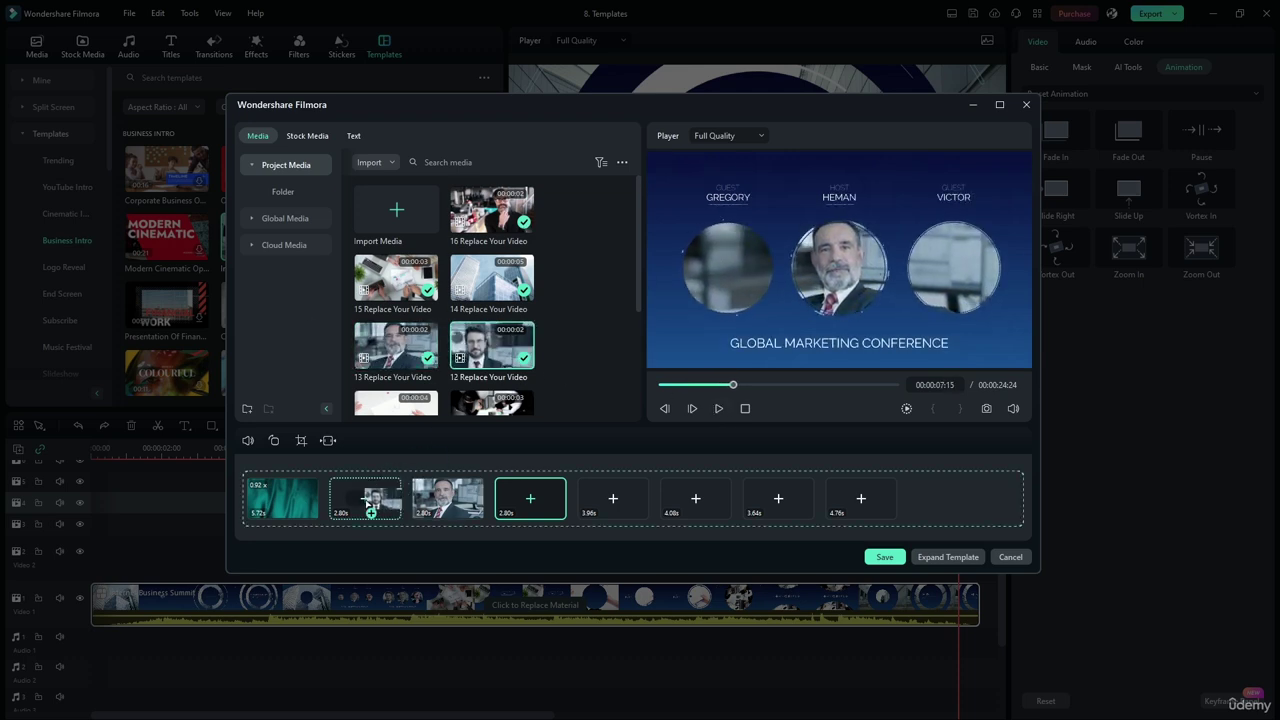
left_click(720, 408)
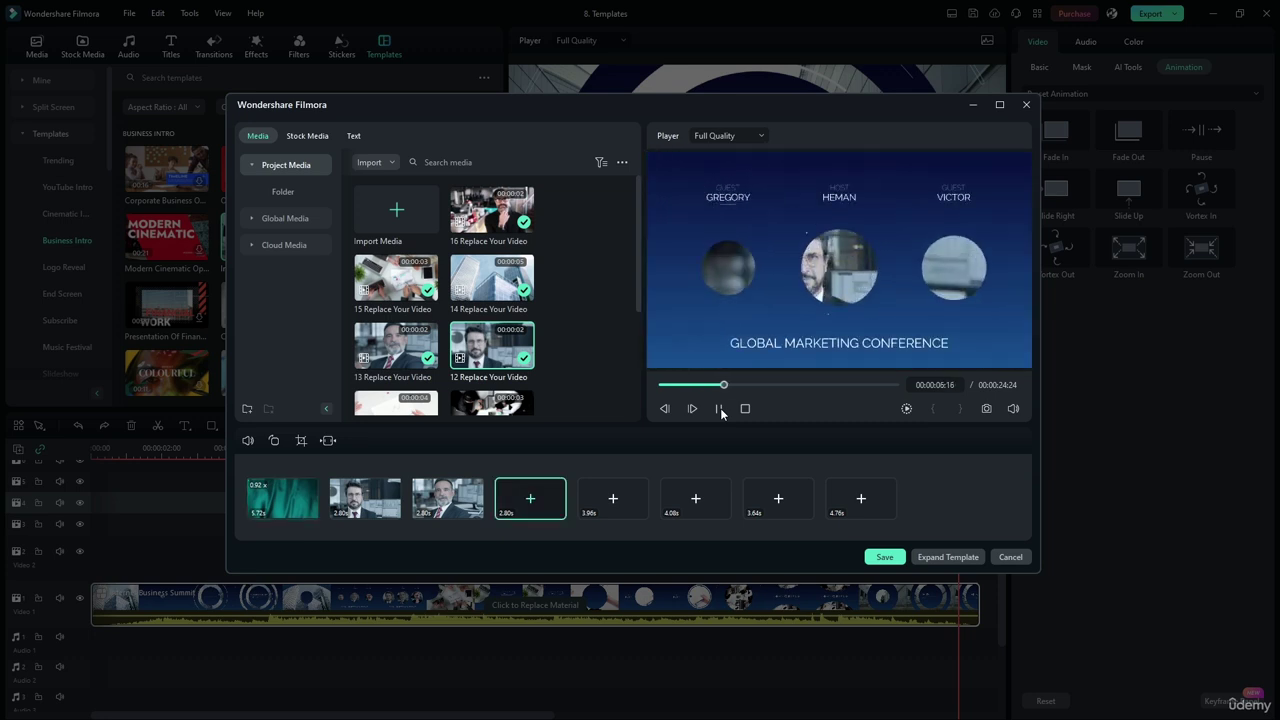
left_click(720, 408)
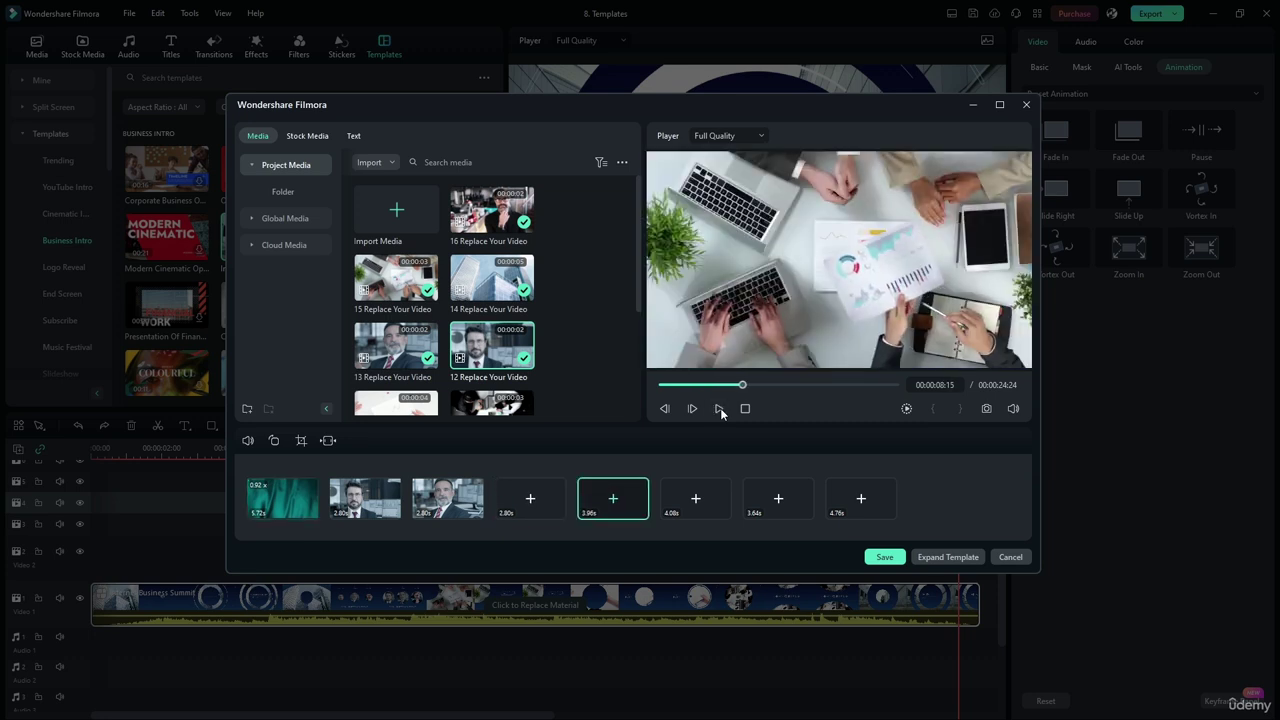
Remove the replacement clips from the third, second and first slots of the template
left_click(477, 485)
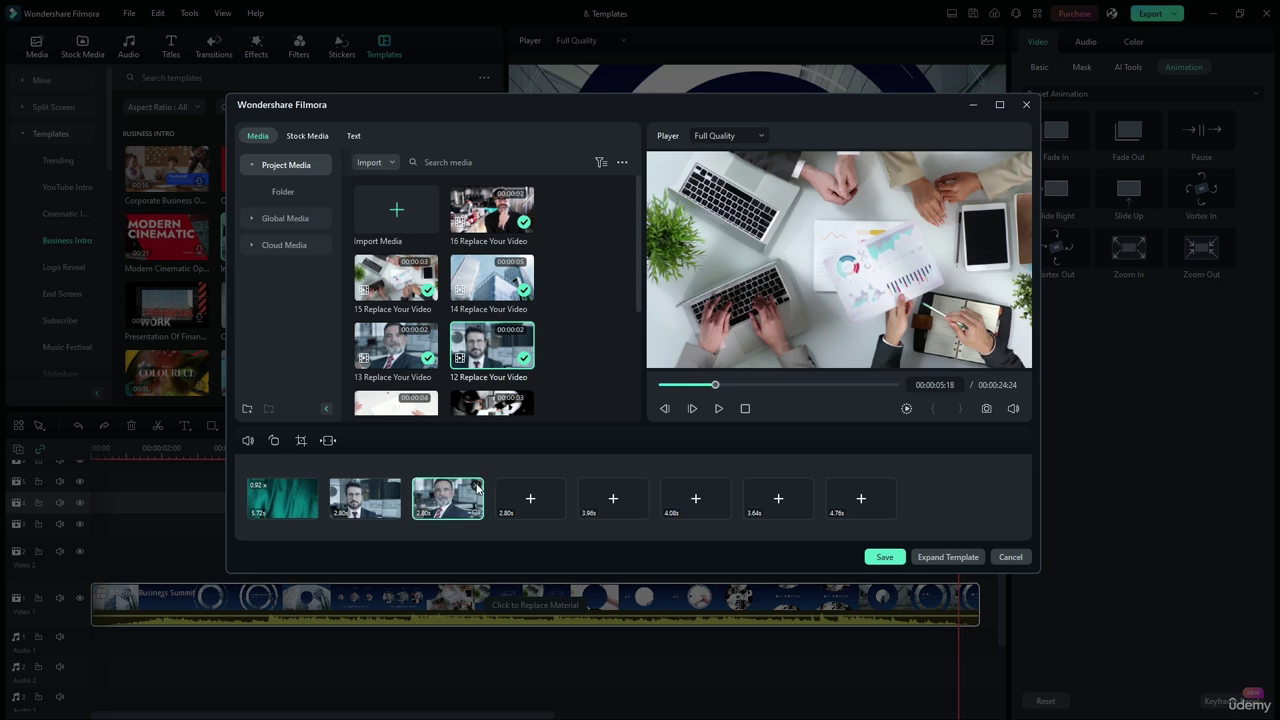
left_click(395, 485)
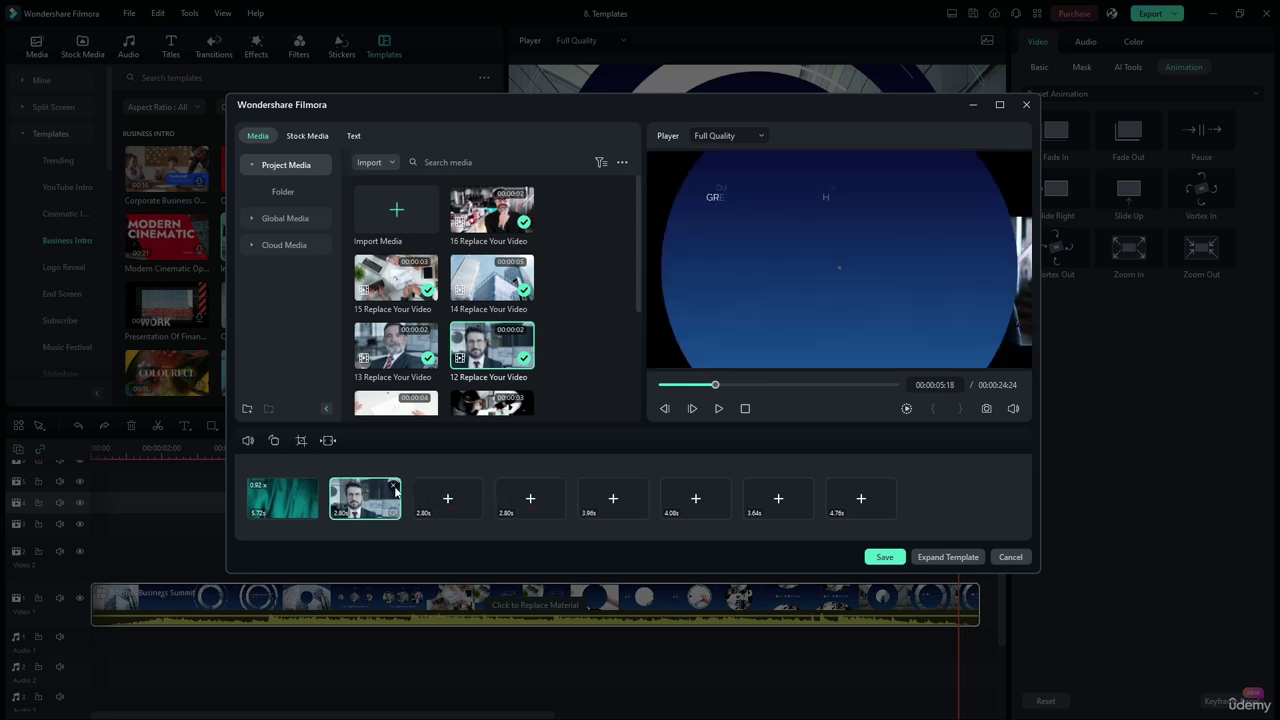
left_click(316, 487)
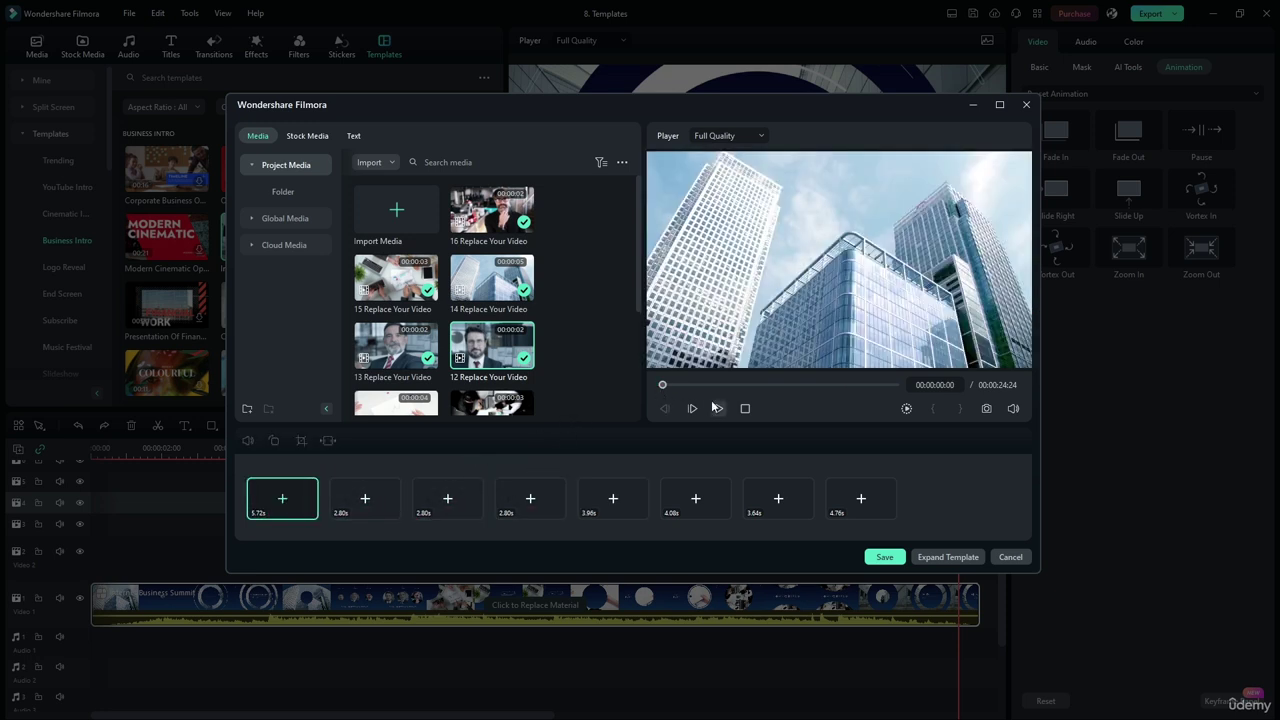
Preview the template's opening with its original media and close the material replacement without saving the changes
left_click(719, 409)
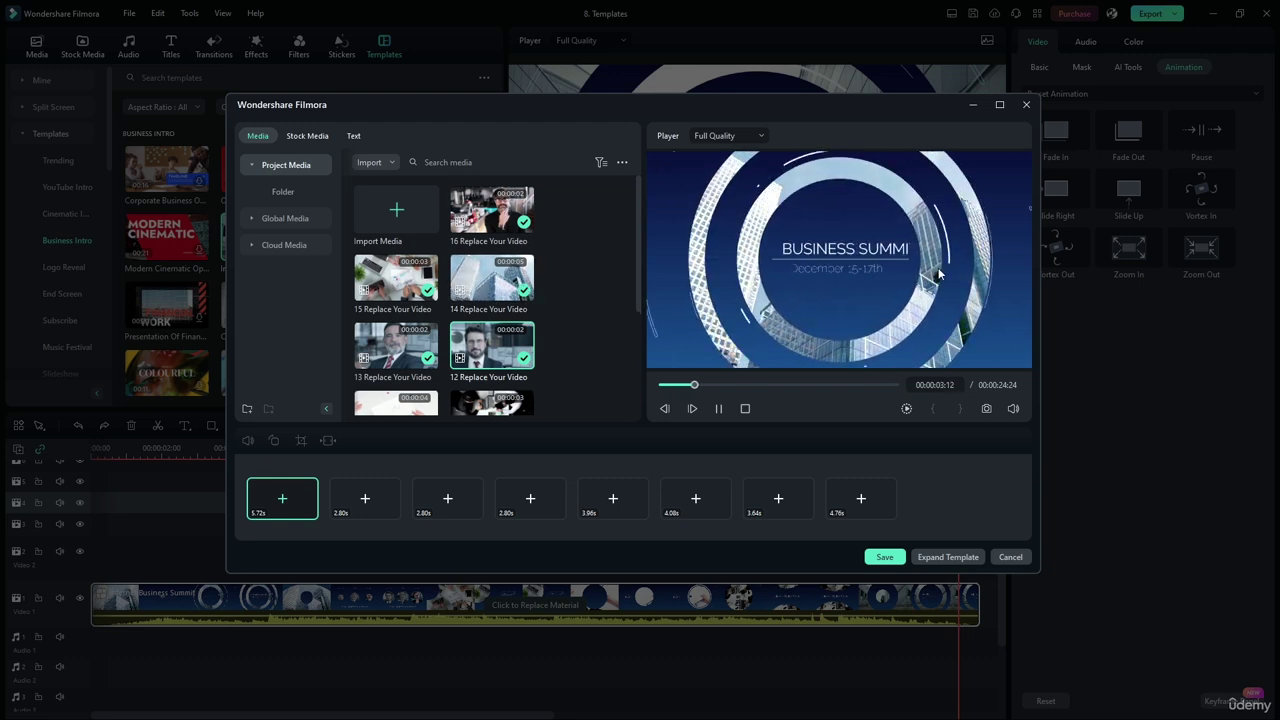
left_click(722, 300)
left_click(1003, 557)
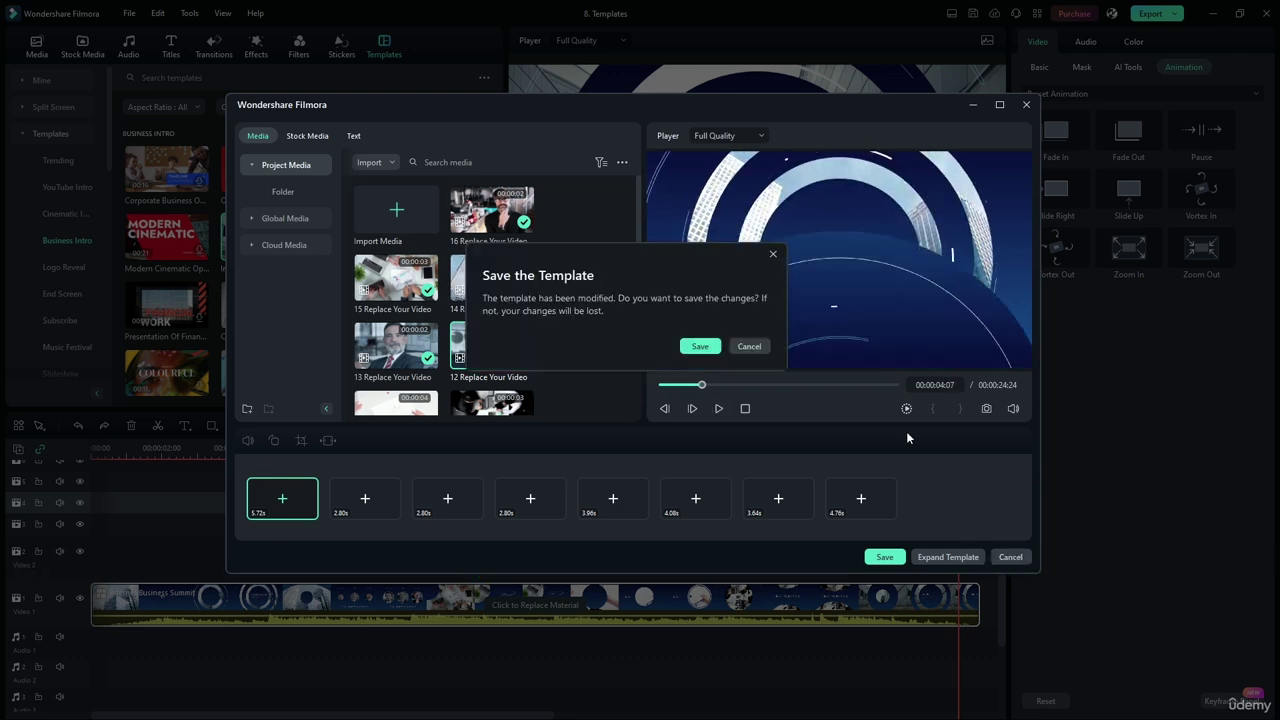
left_click(740, 346)
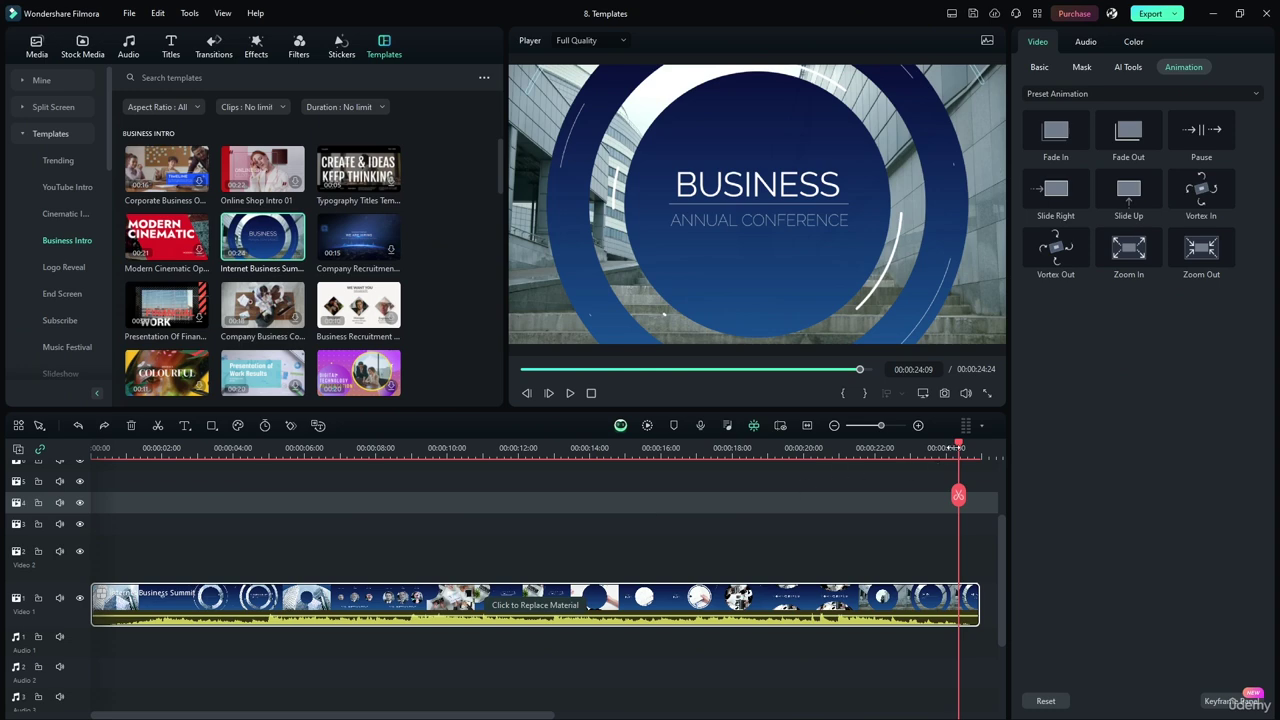
Delete the Internet Business Summit template clip from the timeline
left_click_drag(960, 450, 152, 431)
scroll(385, 191, "down", 10)
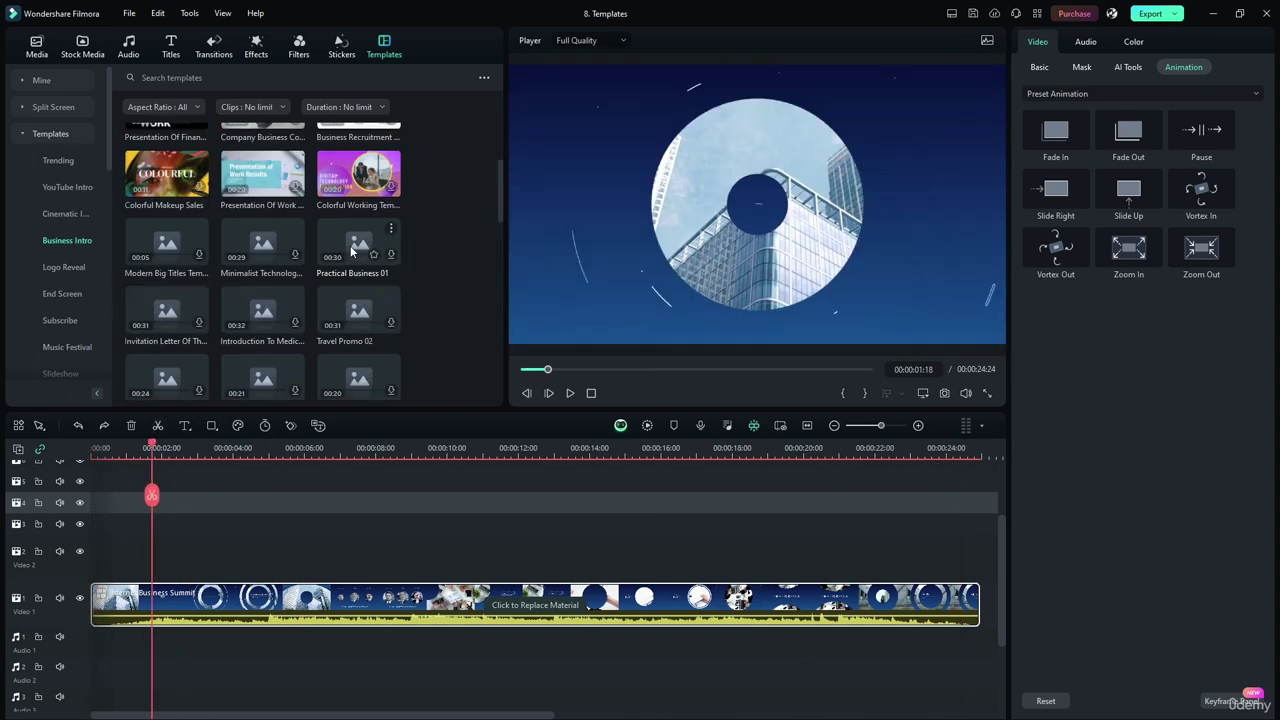
scroll(352, 258, "up", 10)
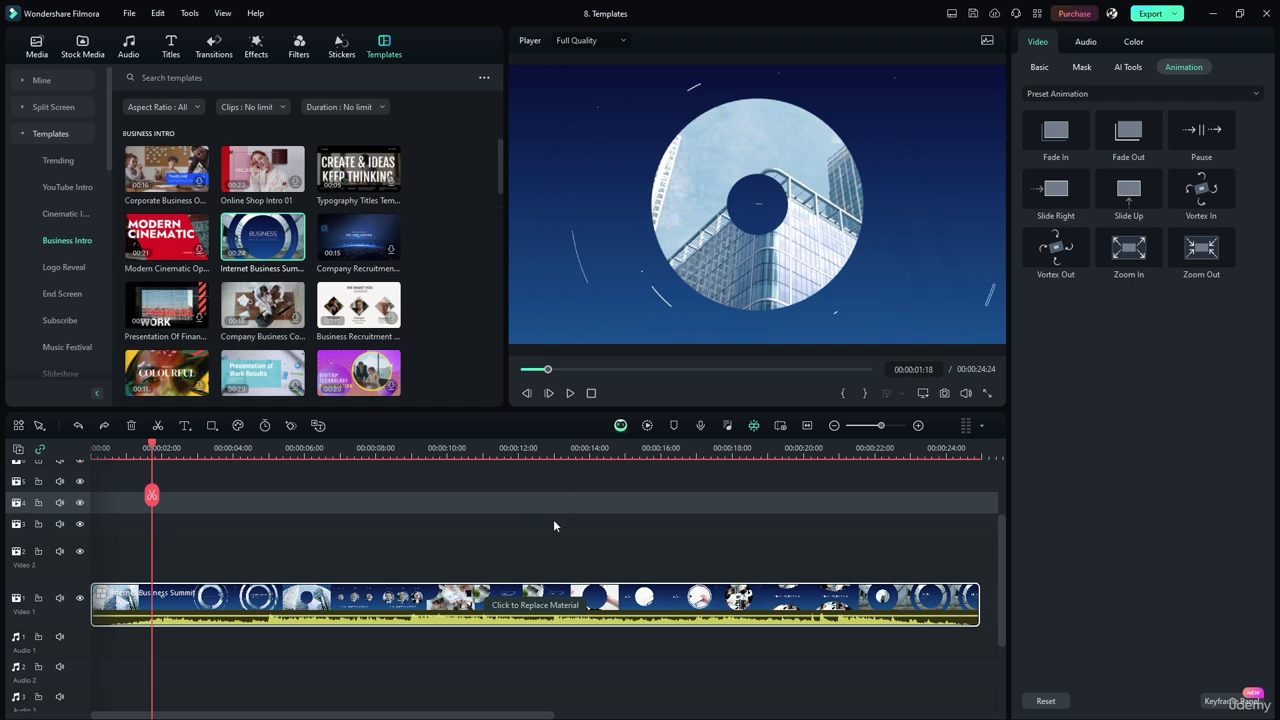
left_click(489, 557)
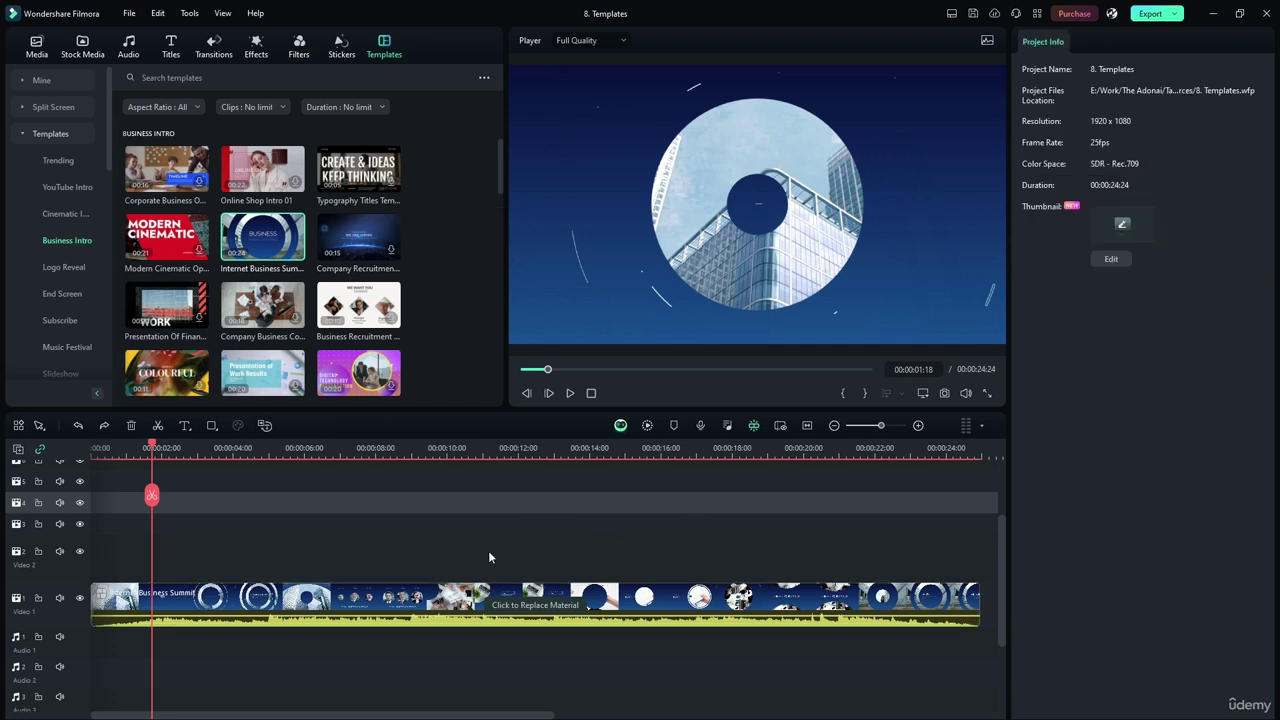
left_click(543, 577)
key("Delete")
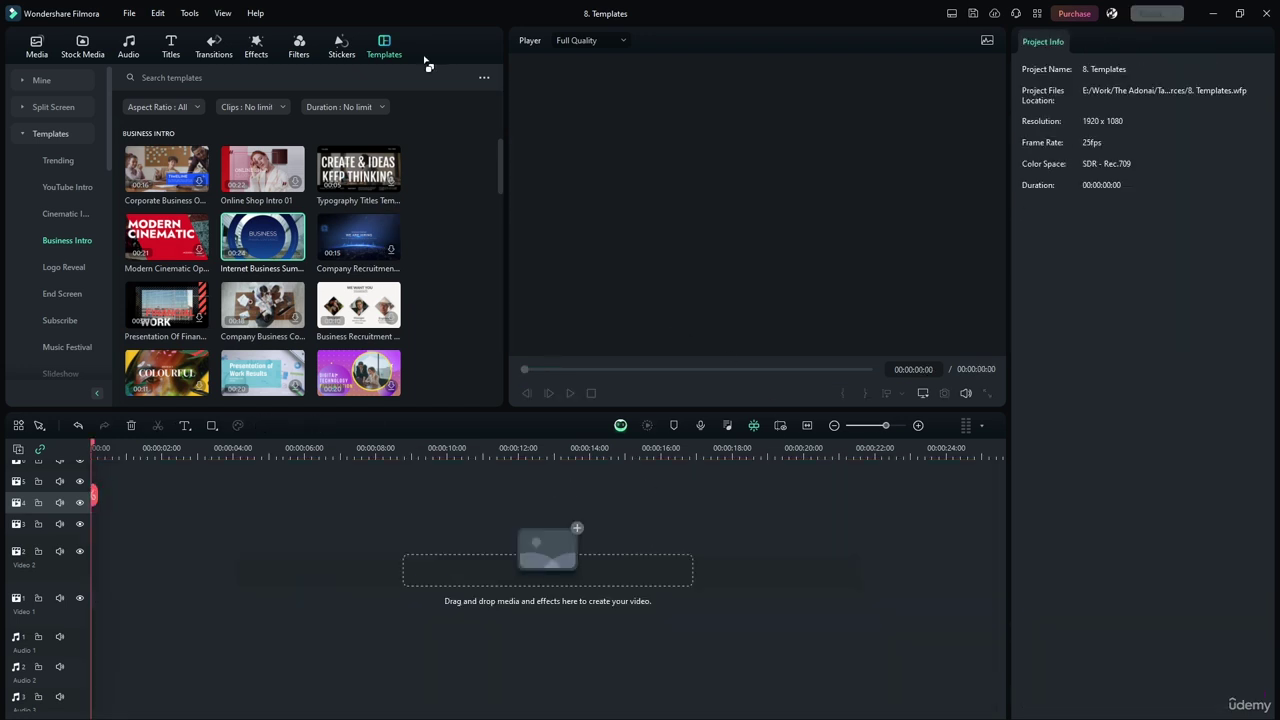
Browse the Basic split screen templates and place Split Screen 4 at the start of the Video 1 track
left_click(20, 133)
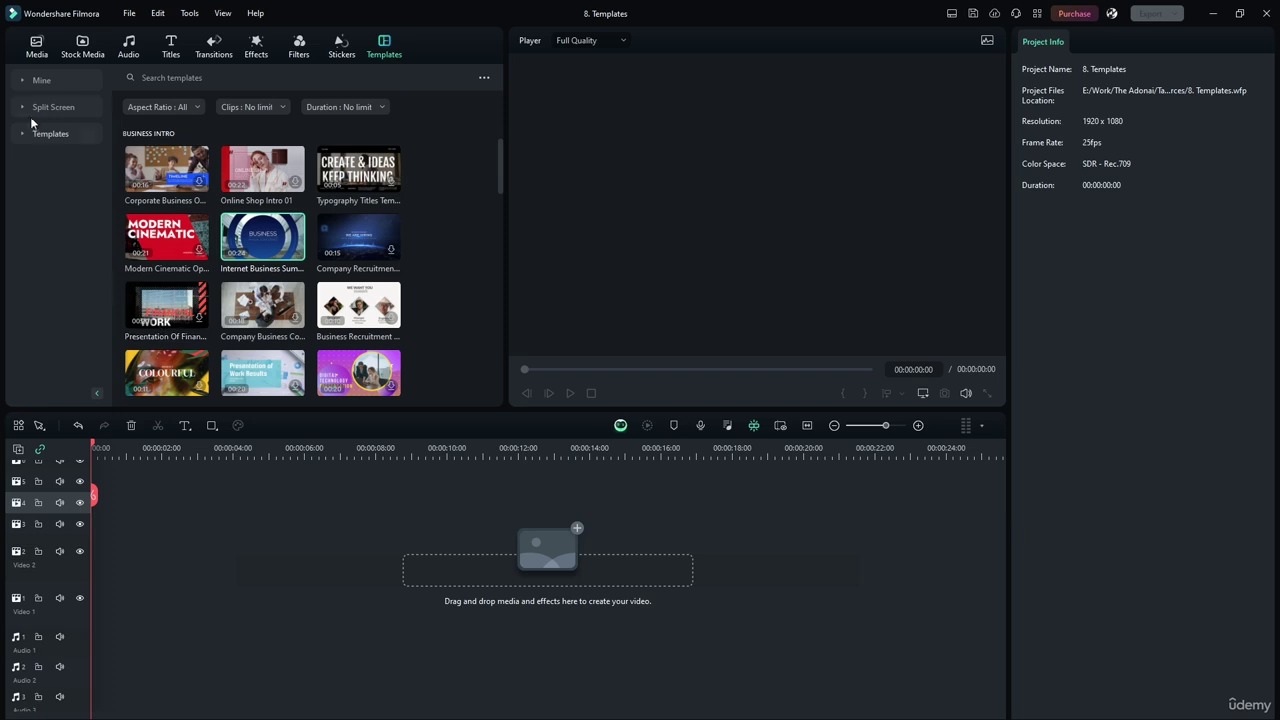
left_click(22, 111)
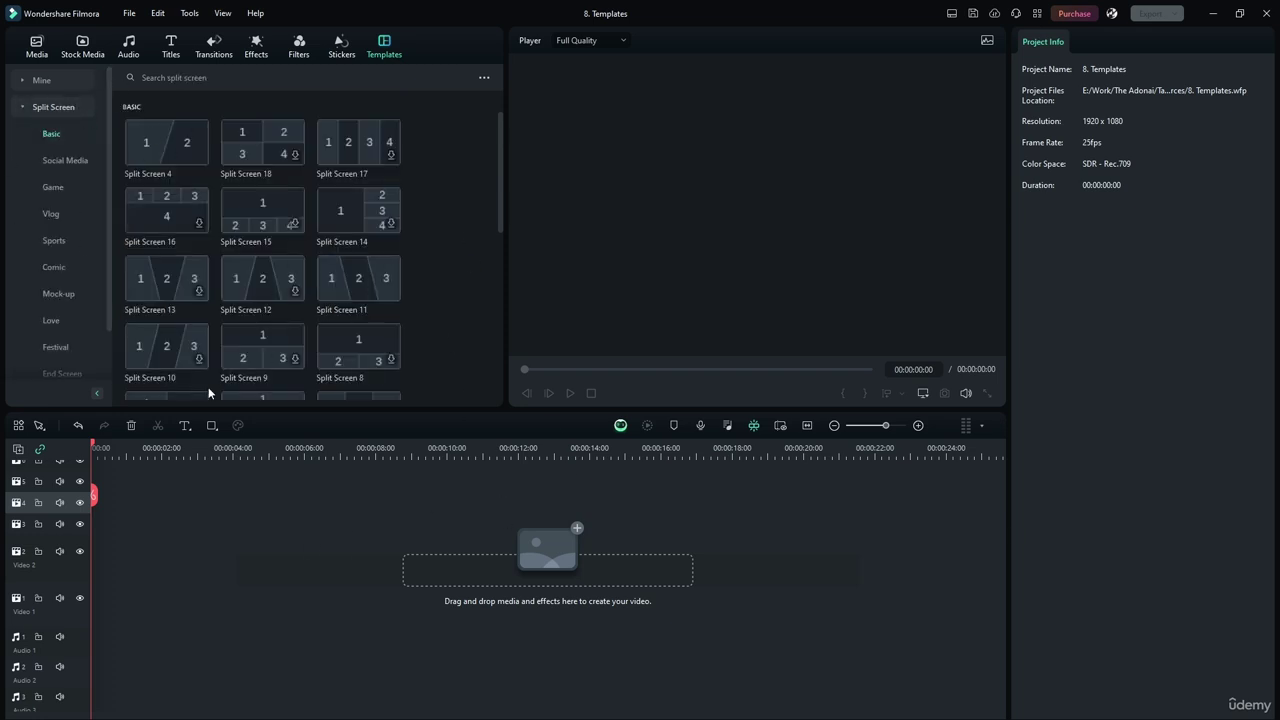
scroll(498, 180, "down", 2)
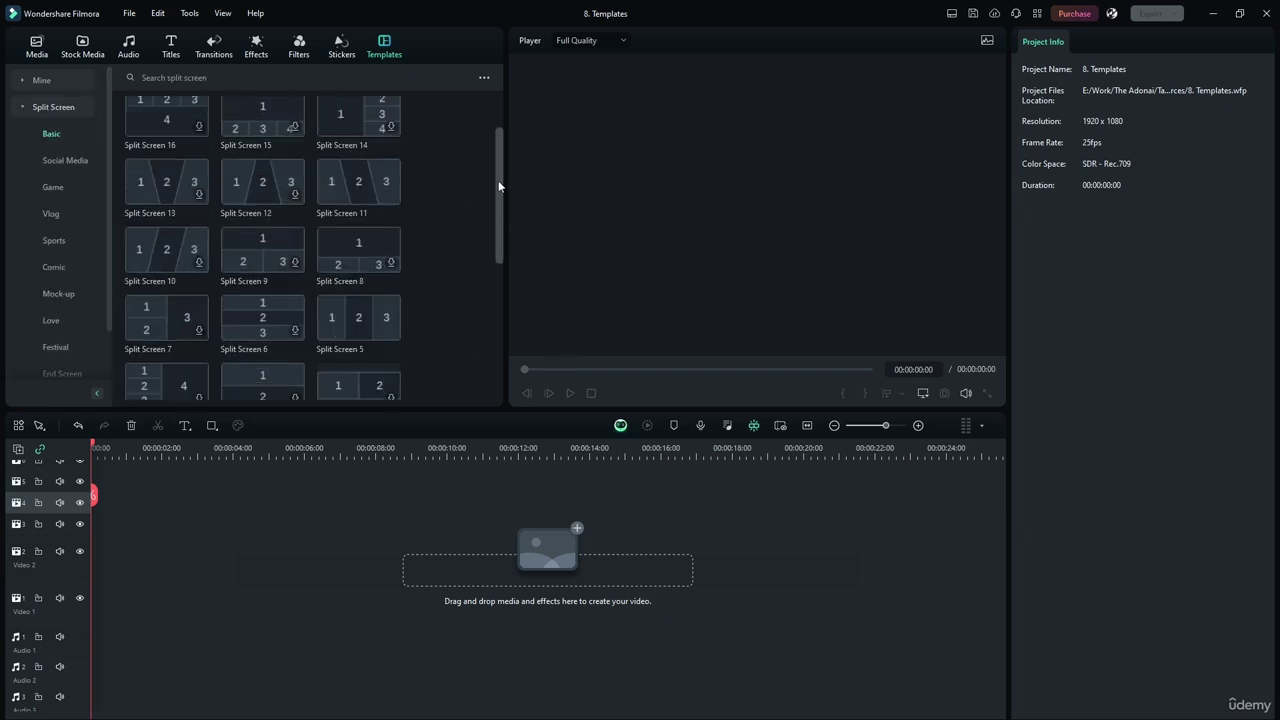
left_click_drag(498, 180, 510, 95)
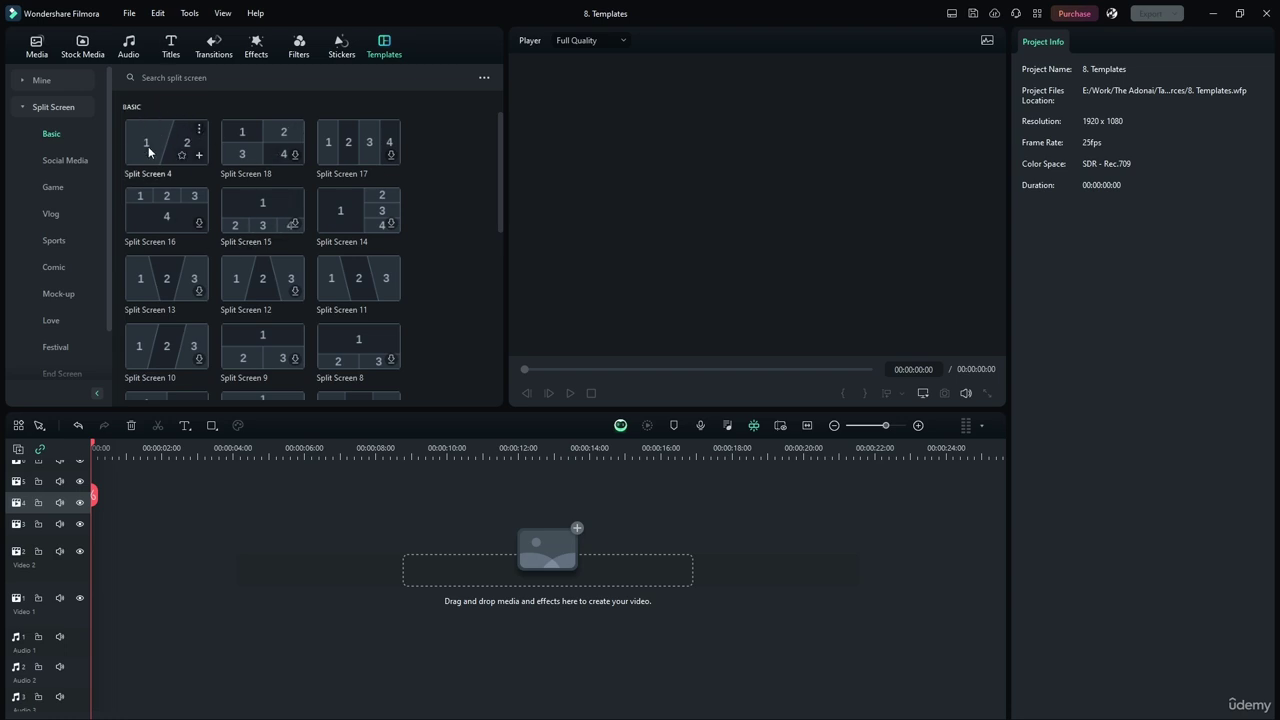
scroll(220, 220, "down", 2)
scroll(190, 205, "up", 2)
left_click_drag(139, 558, 94, 614)
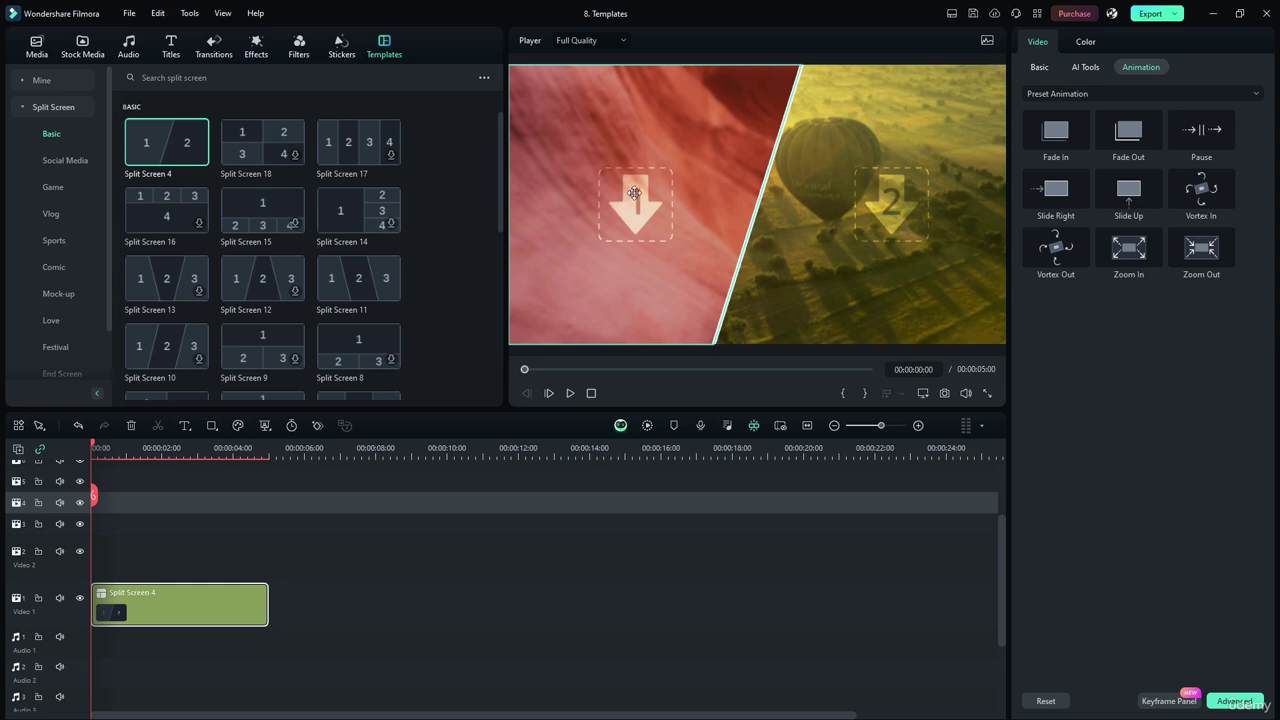
Try shifting the placeholder images within the split screen areas in the preview and undo the move
left_click(669, 190)
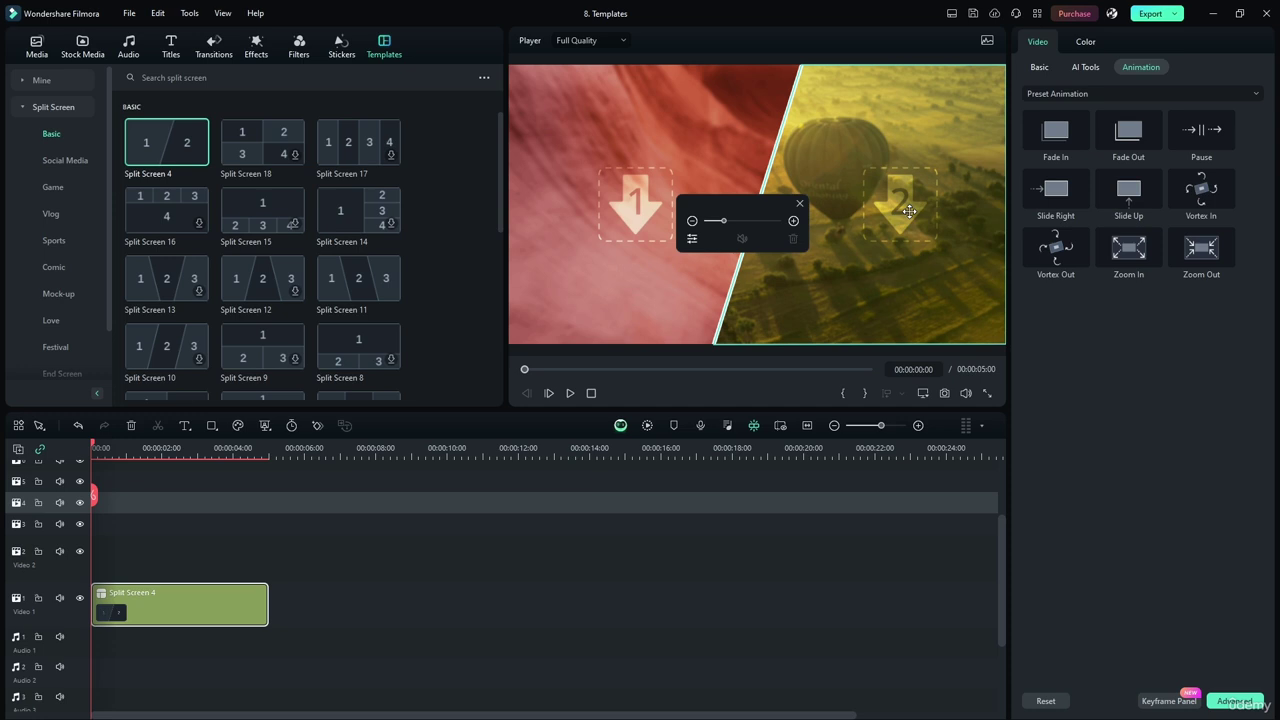
left_click(468, 235)
left_click_drag(613, 211, 628, 189)
key("ctrl+z")
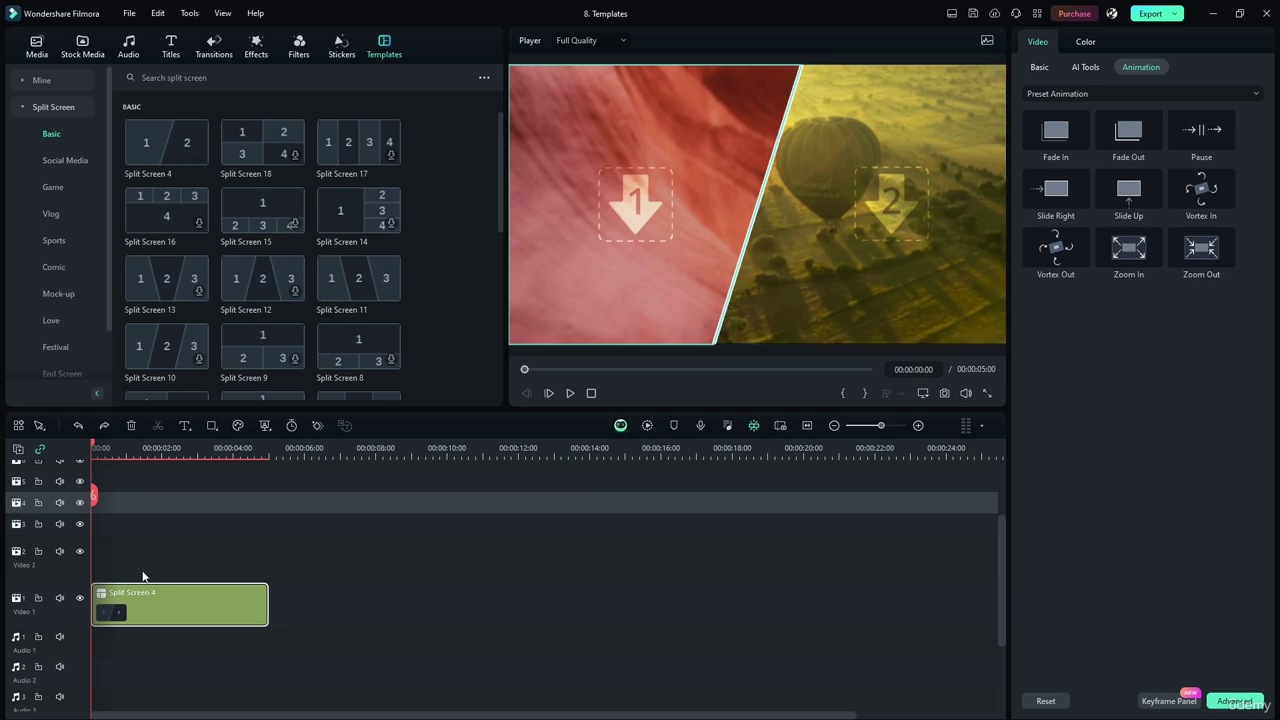
Open Split Screen 4 for advanced editing and fill area 2 with 16 Replace Your Video and area 1 with 13 Replace Your Video
right_click(217, 611)
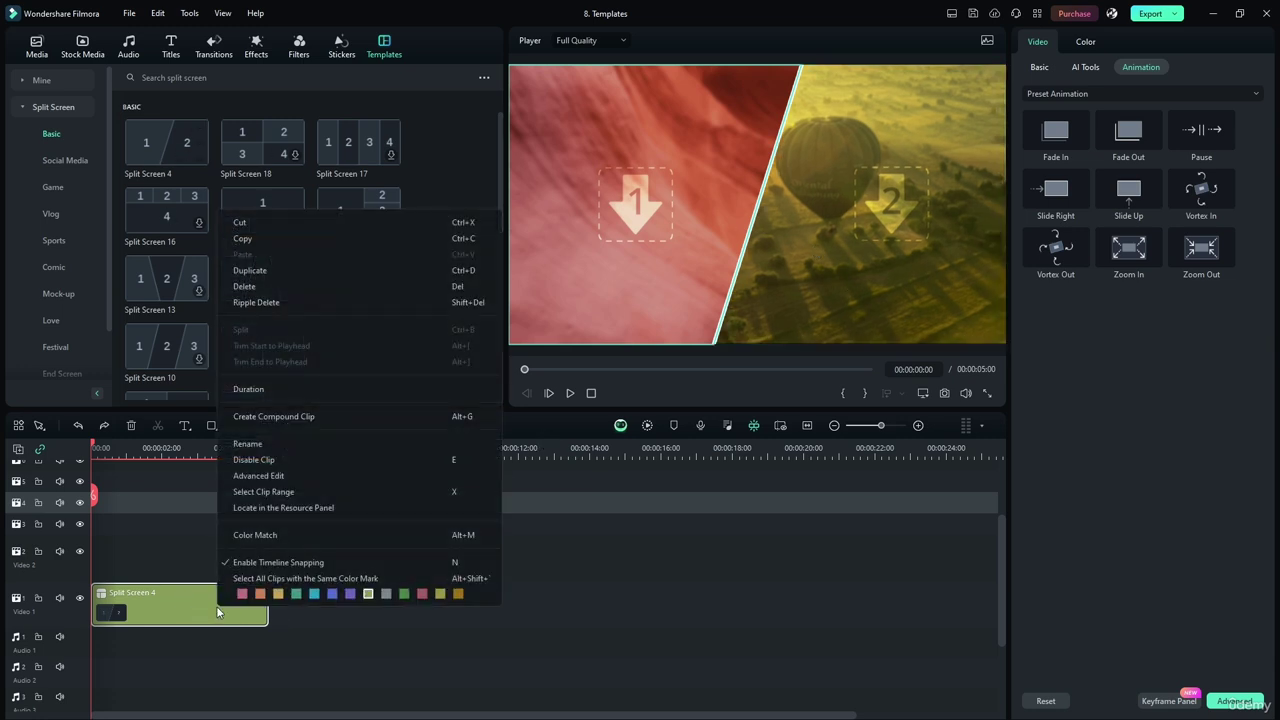
left_click(264, 475)
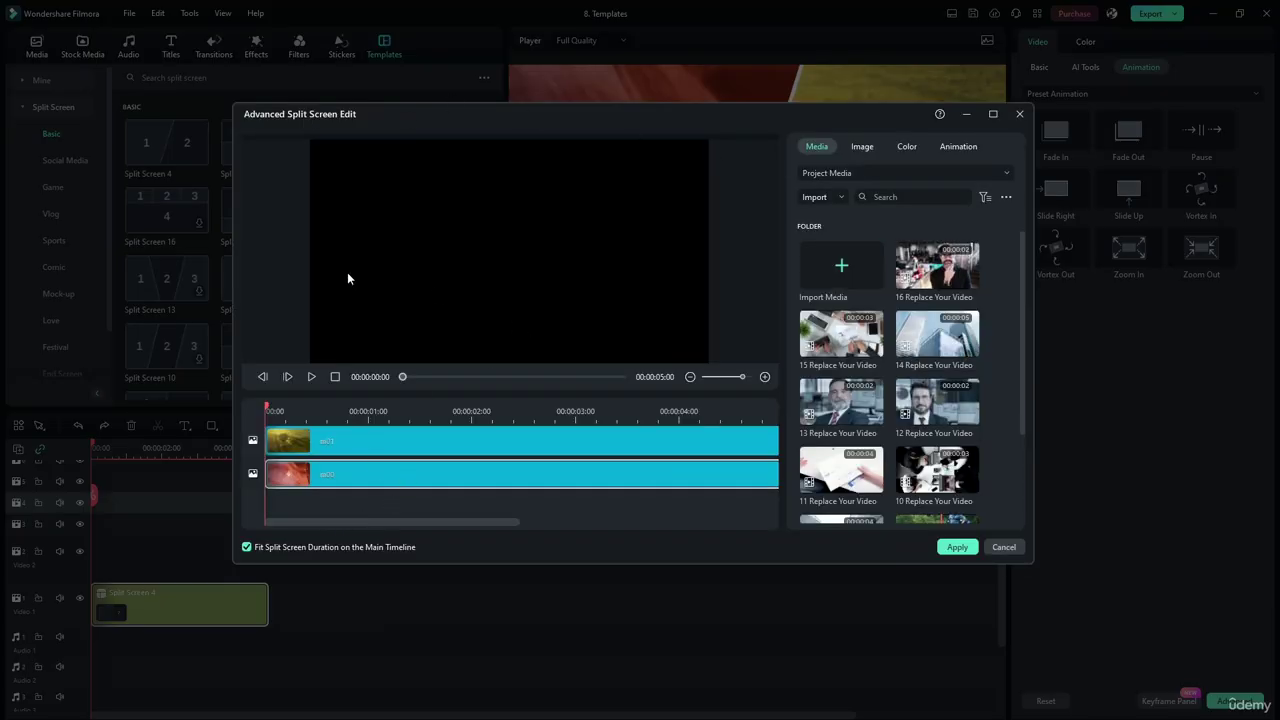
left_click(314, 377)
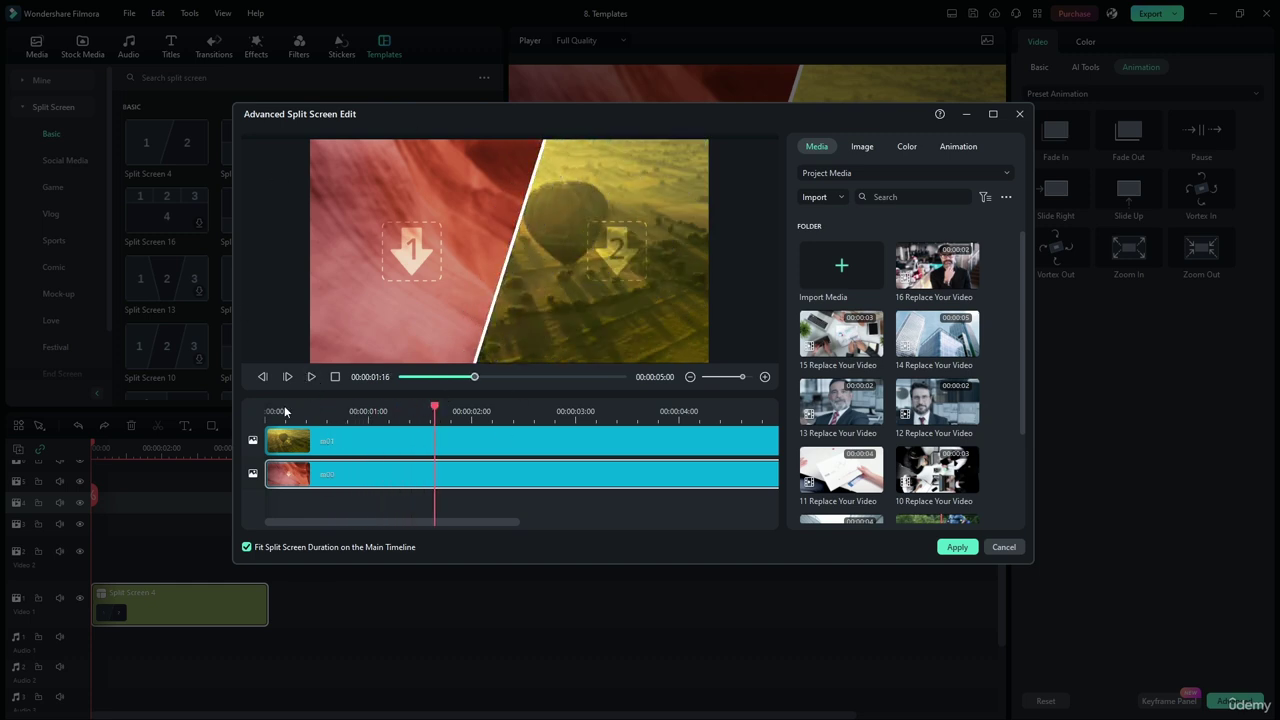
mouse_move(927, 284)
left_click_drag(930, 268, 316, 444)
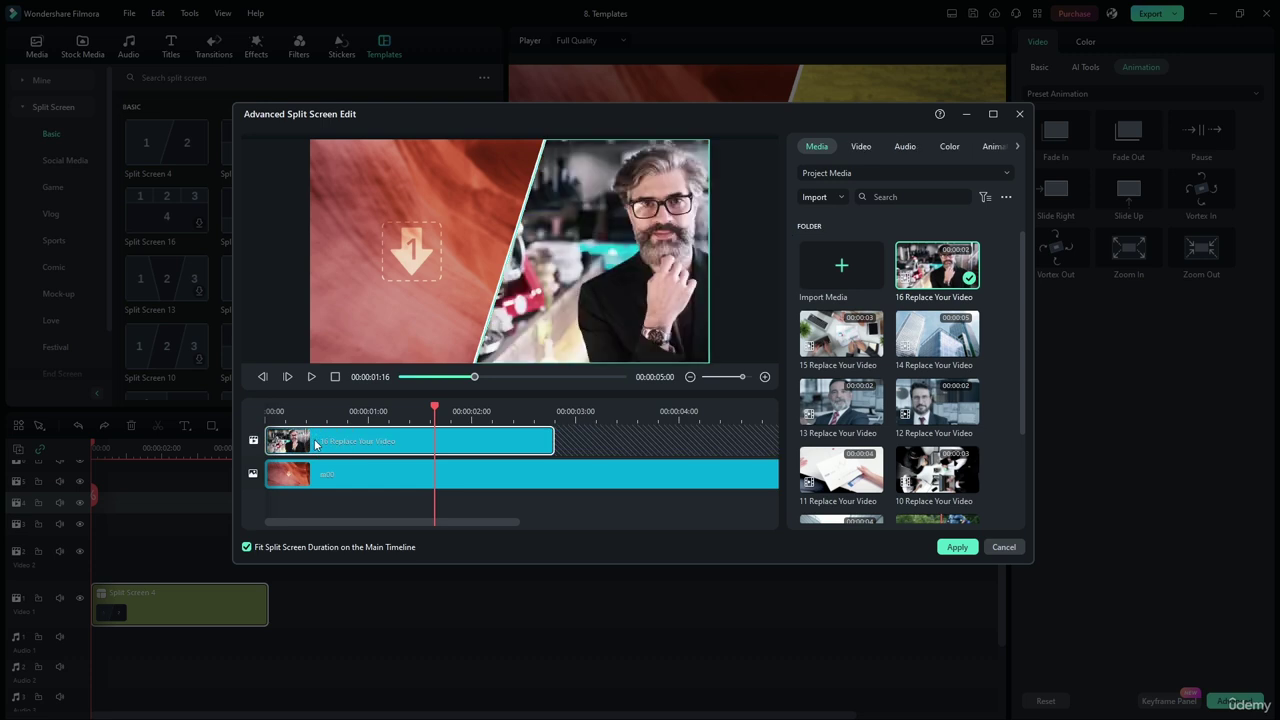
left_click_drag(840, 400, 340, 481)
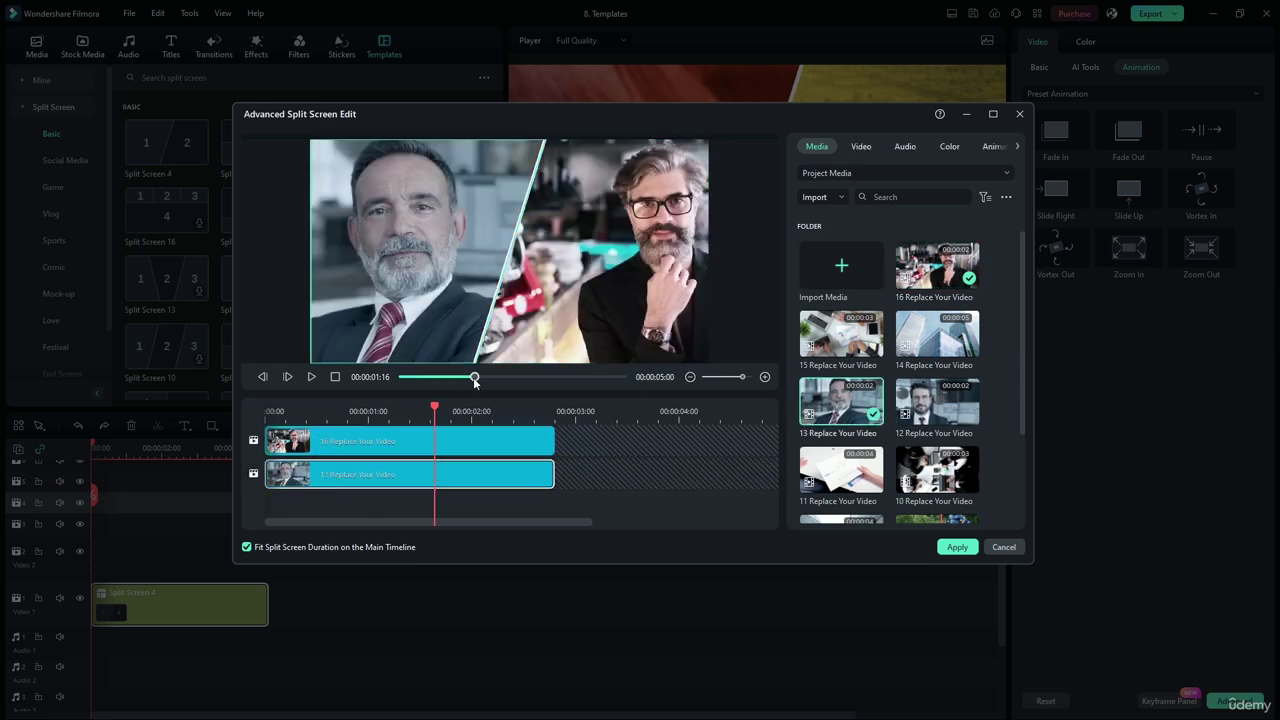
Scale area 1's clip to 112.73 % at position X -463.57, Y -38.57 px, and reposition area 2's clip to centre its subject
left_click(433, 278)
left_click(863, 147)
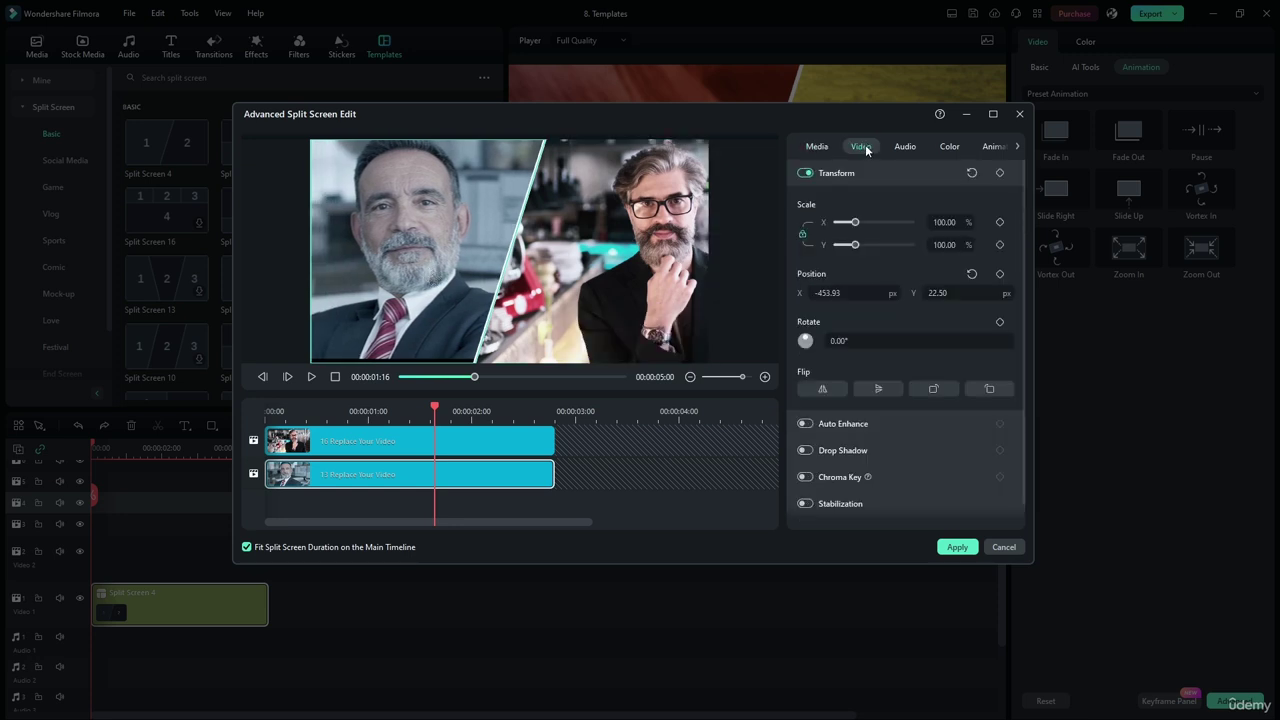
left_click_drag(855, 222, 858, 223)
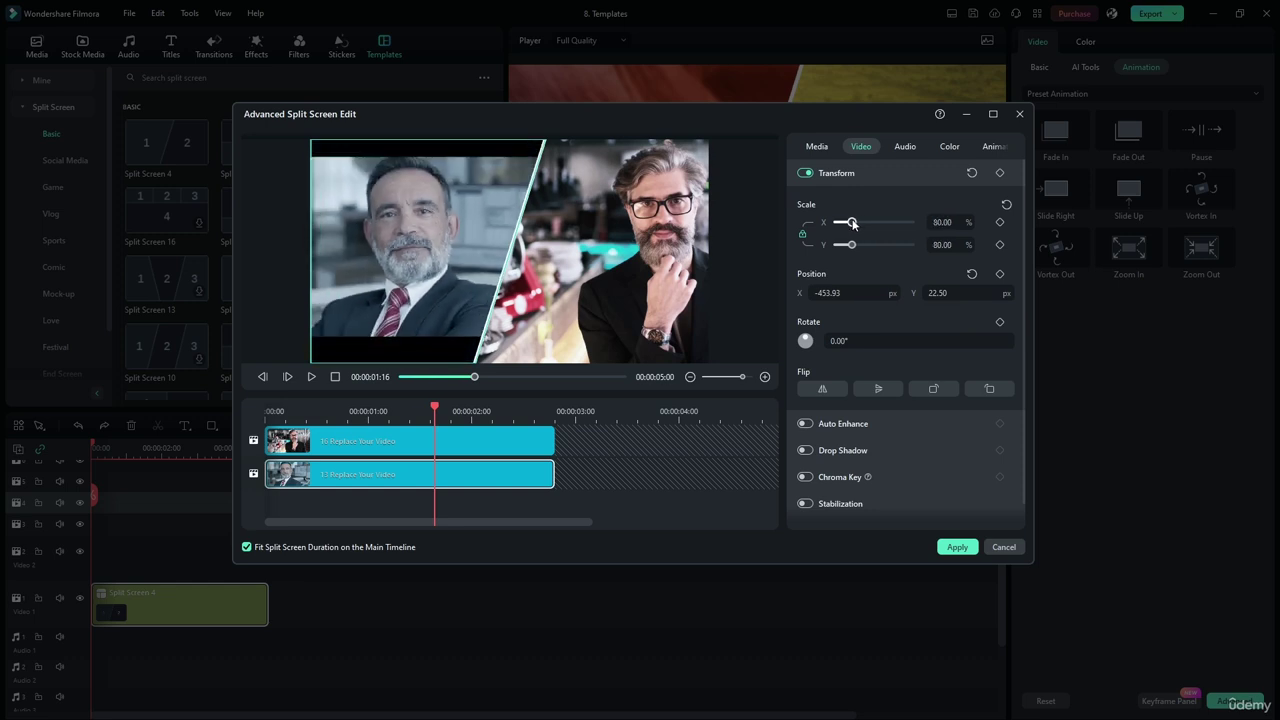
mouse_move(431, 248)
left_mouse_down()
mouse_move(420, 264)
mouse_move(430, 260)
left_mouse_up()
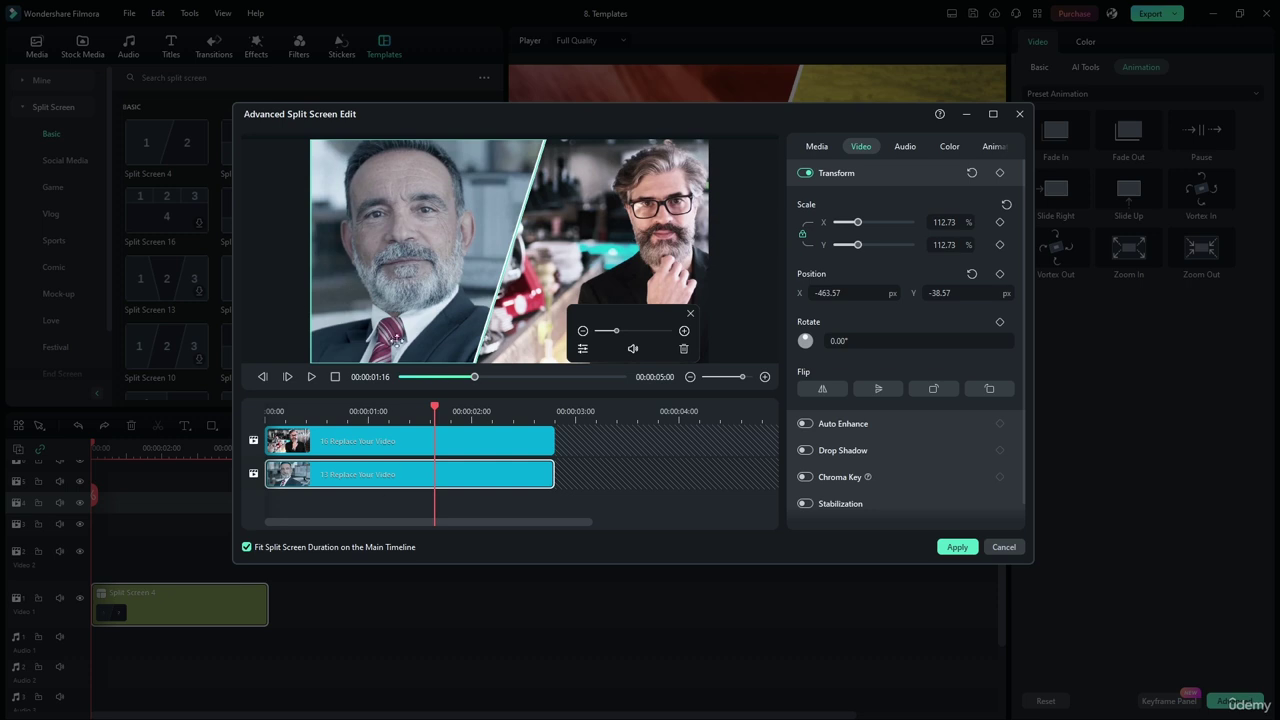
left_click(621, 260)
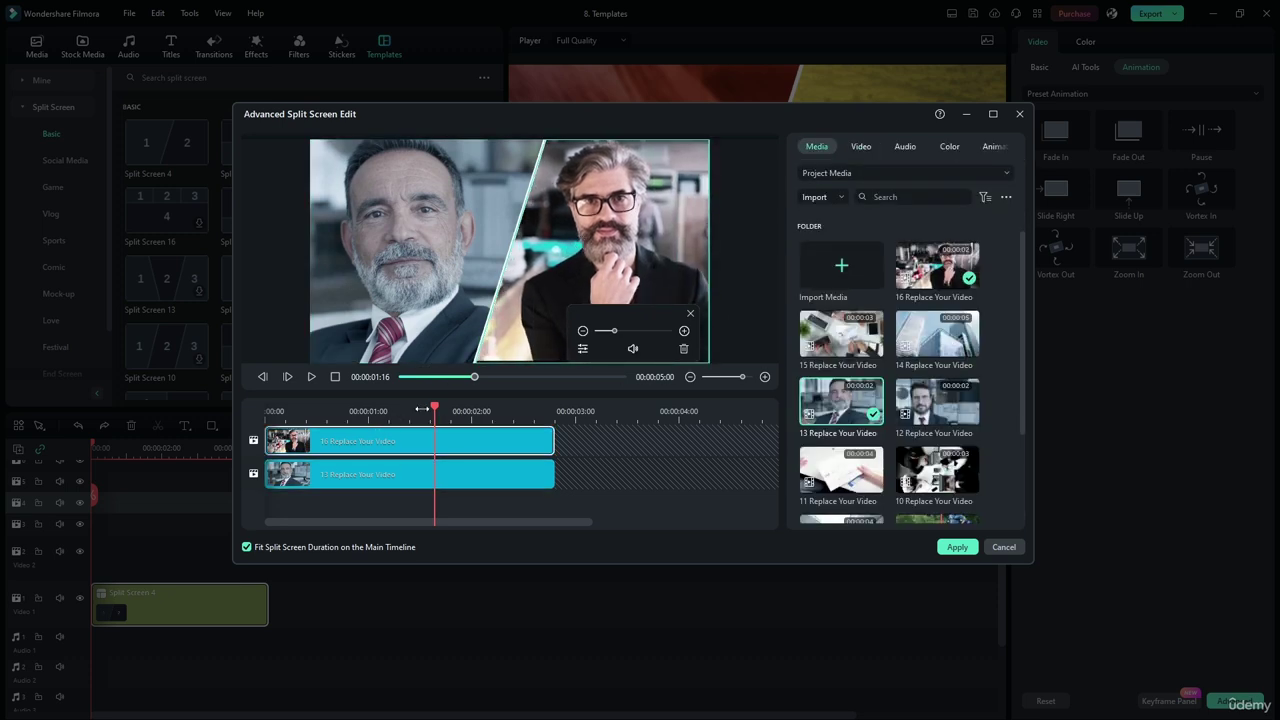
Preview the split screen from its start and apply the advanced edits to the timeline clip
left_click_drag(430, 408, 236, 414)
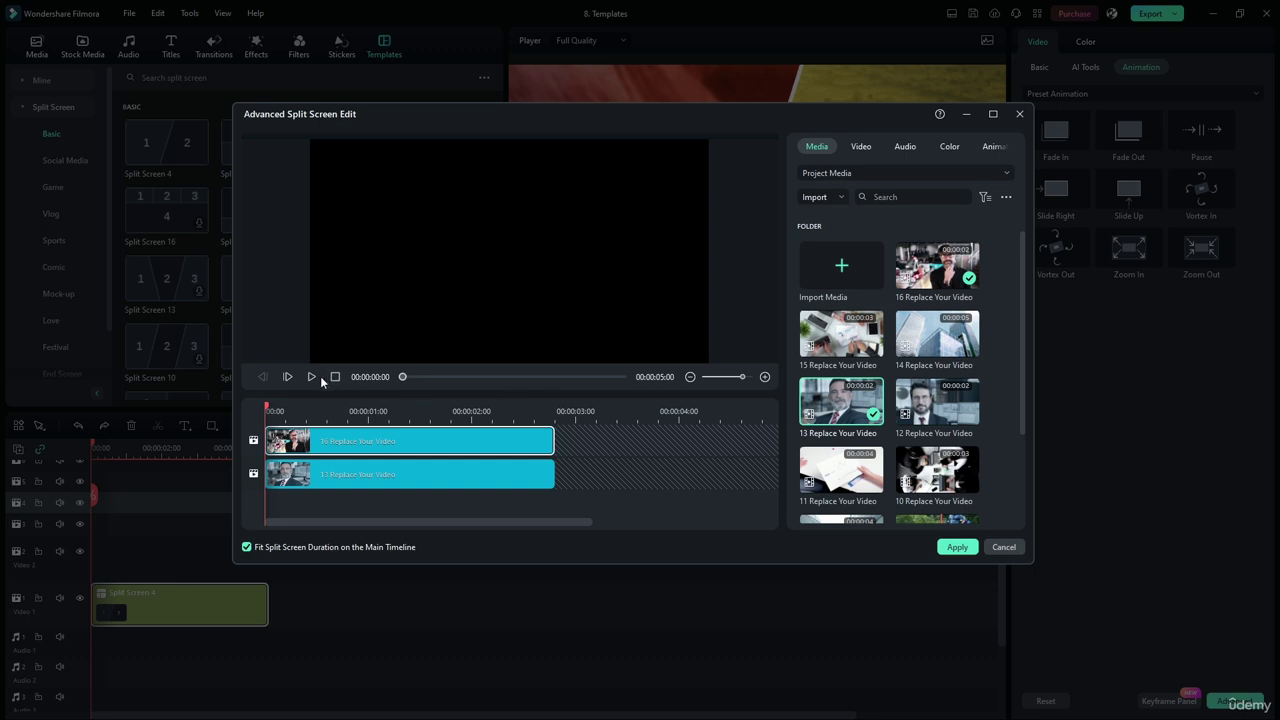
left_click(313, 376)
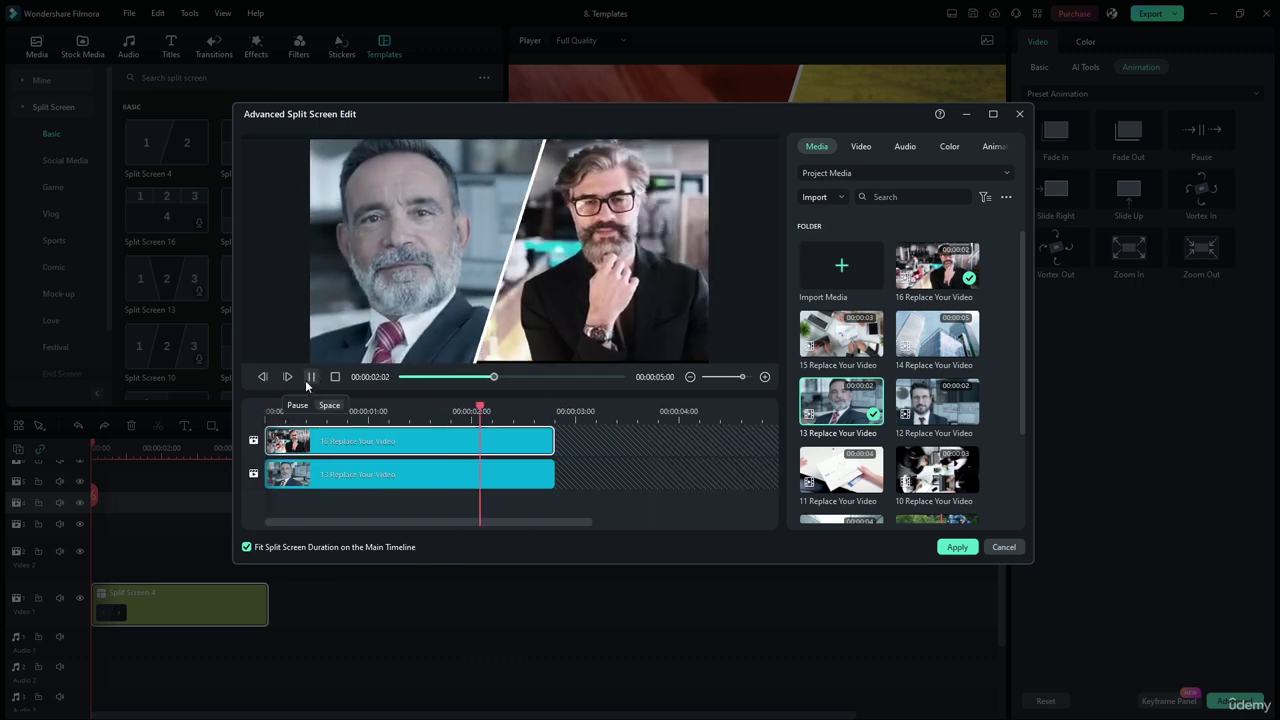
left_click(950, 546)
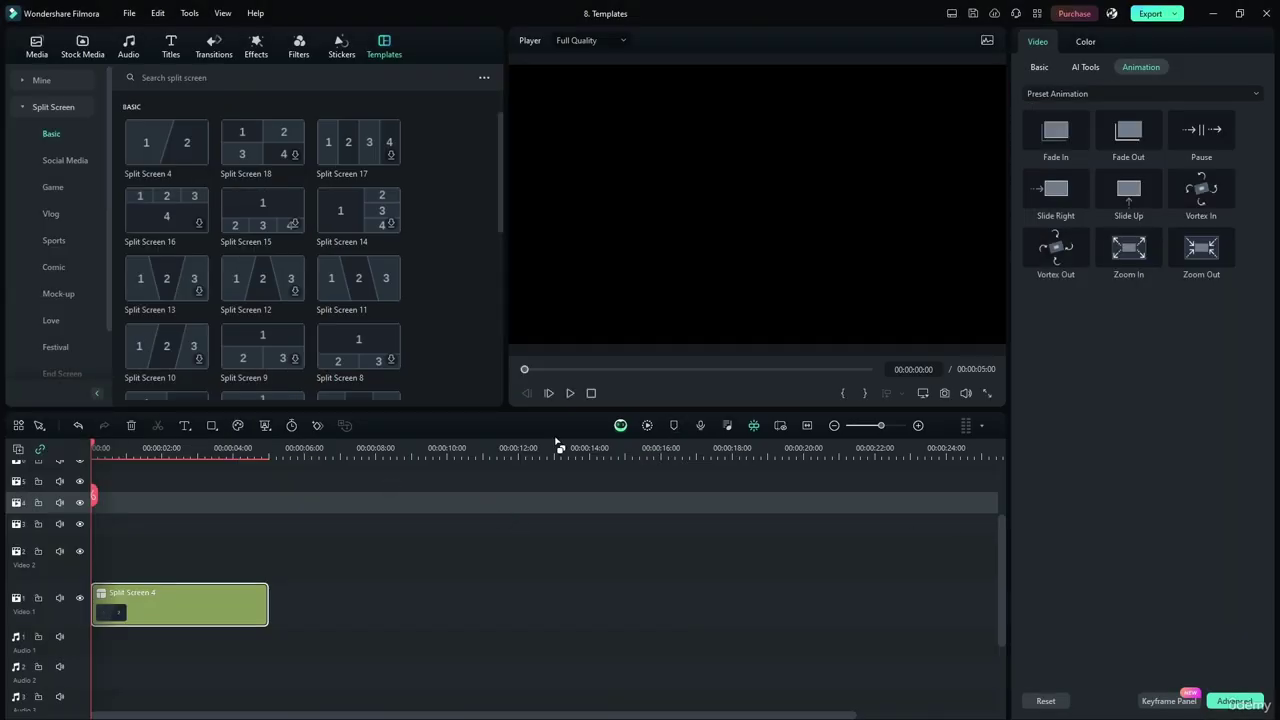
Add the Fade transition to the end of the Split Screen 4 clip and set its duration to 00:00:01:00
left_click(209, 44)
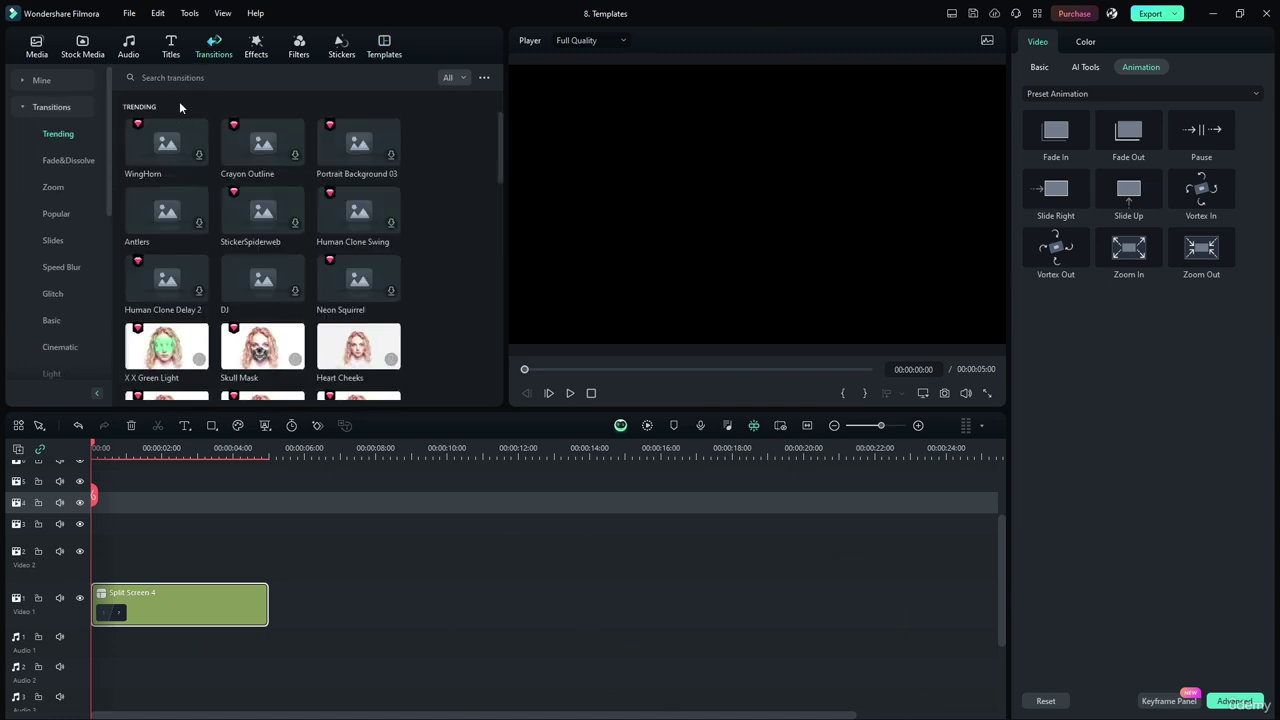
left_click(73, 160)
left_click_drag(185, 148, 250, 605)
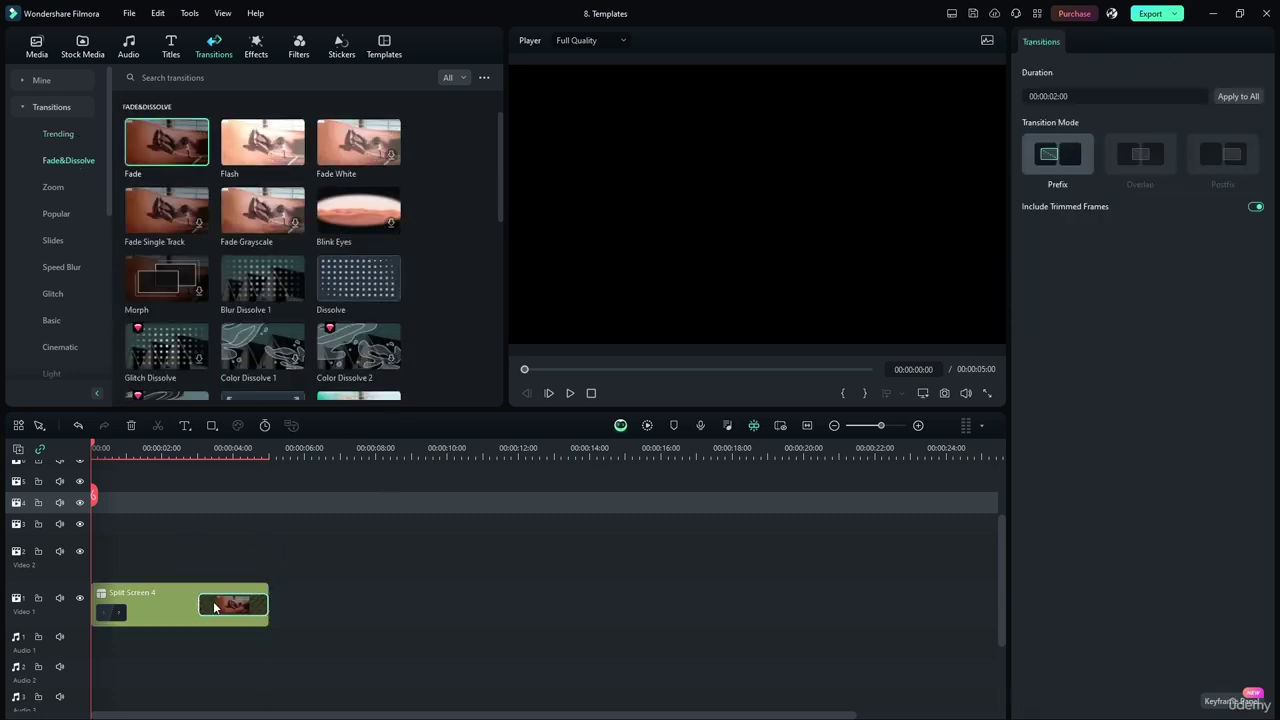
left_click(1076, 95)
left_click(1058, 96)
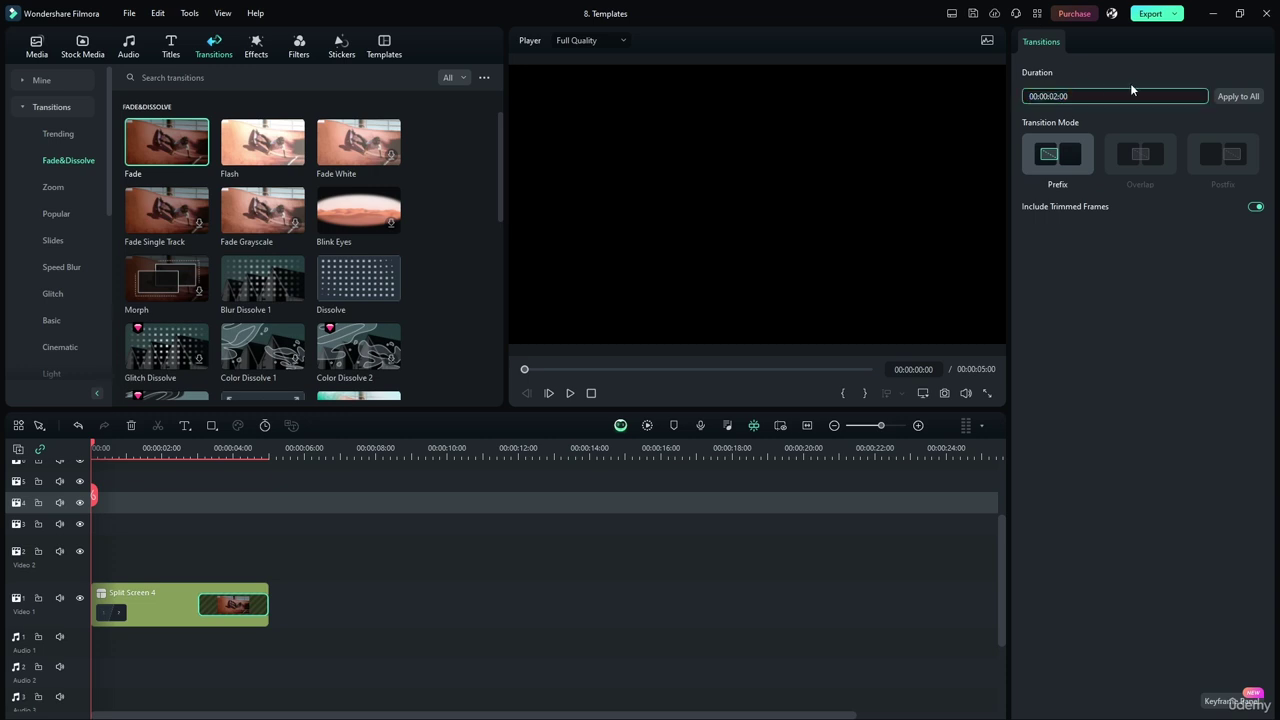
key("BackSpace")
type("1")
left_click(1239, 100)
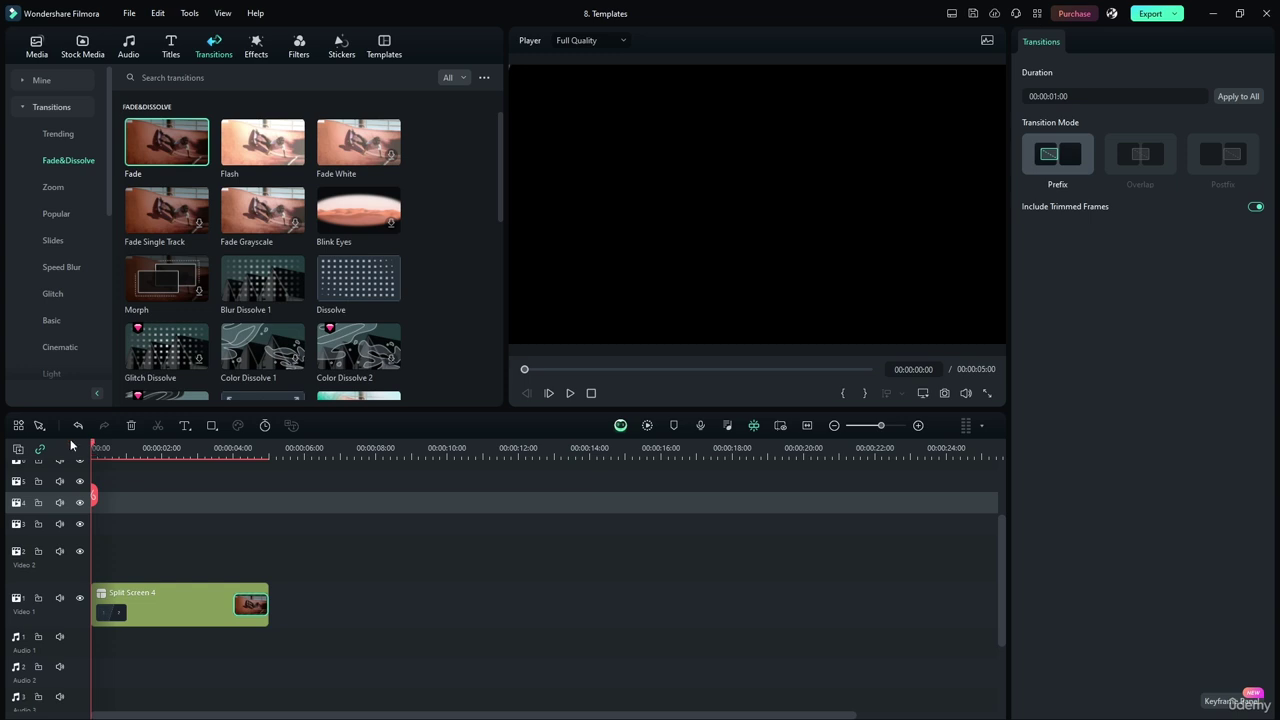
Preview the split screen's fade-out and lengthen the Fade transition on the timeline to 00:00:02:14
left_click(566, 394)
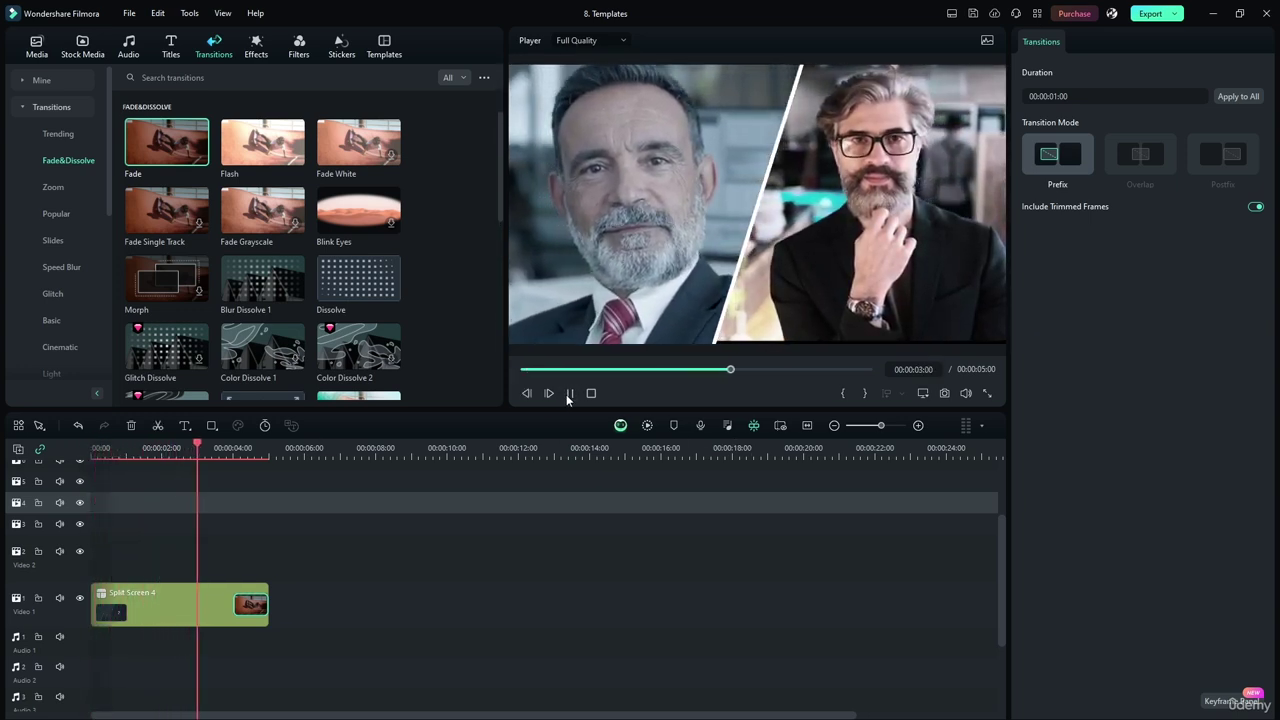
left_click(566, 394)
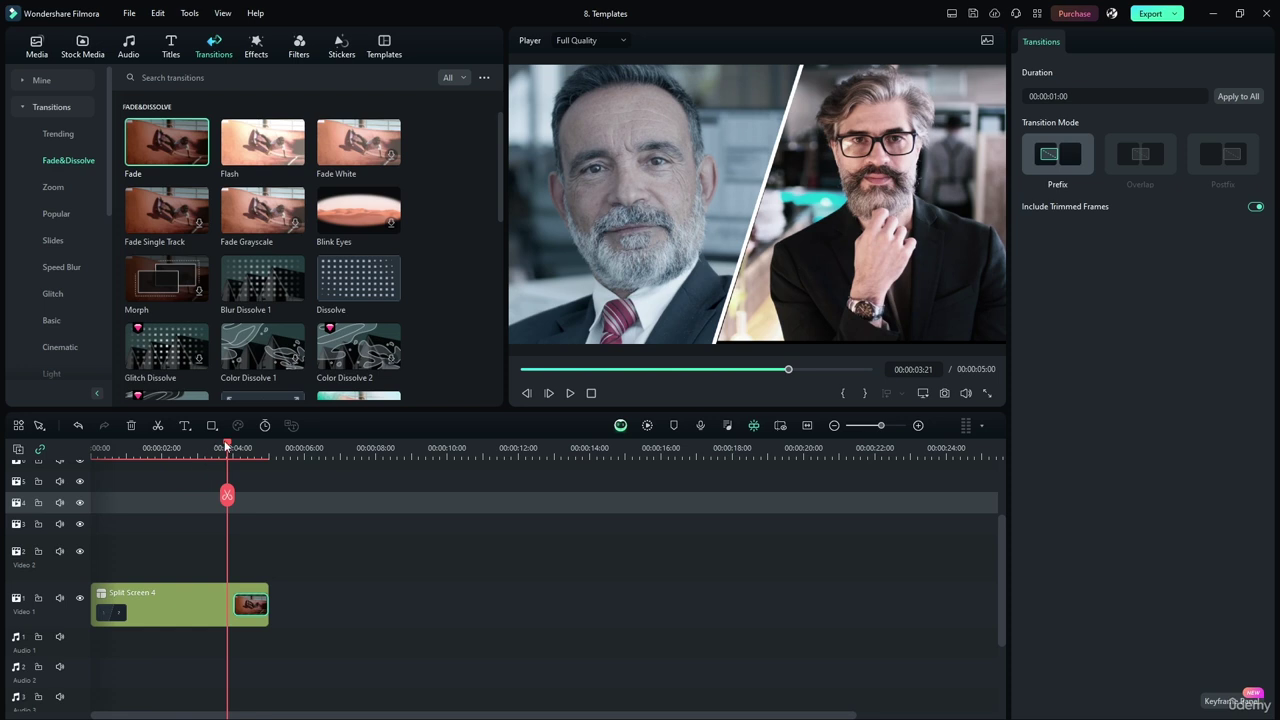
left_click_drag(226, 446, 179, 440)
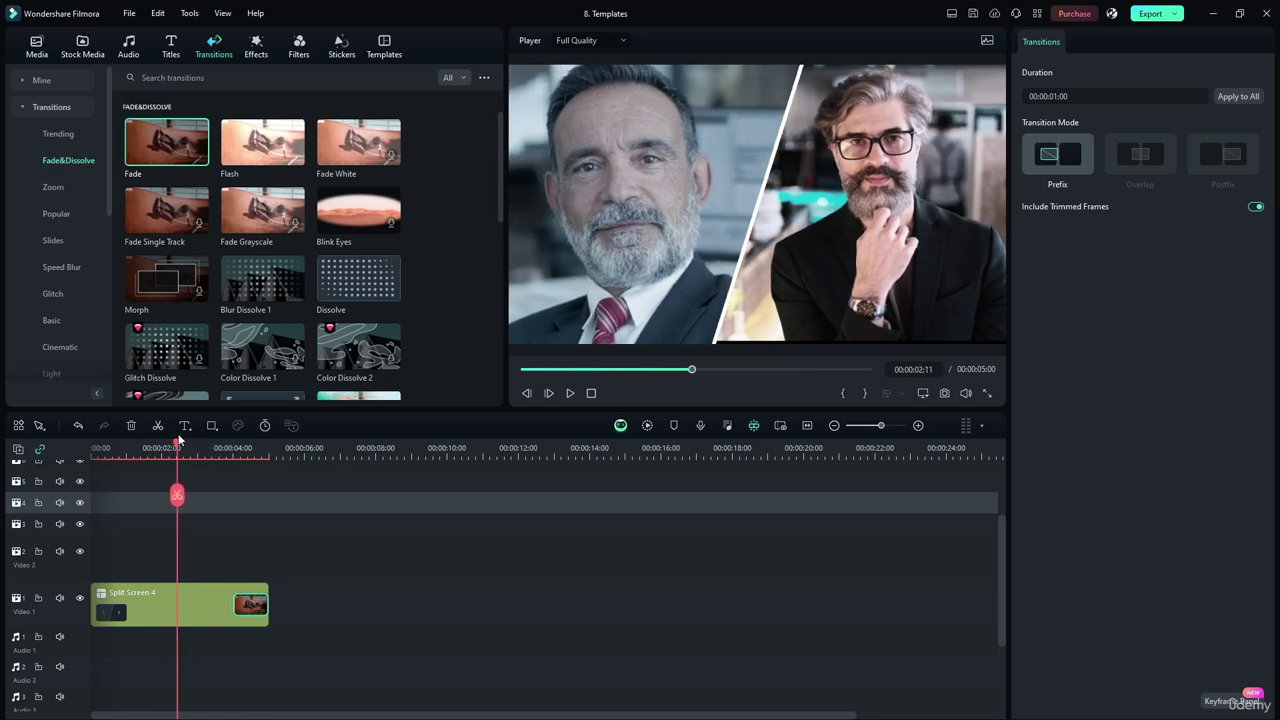
left_click_drag(234, 603, 179, 601)
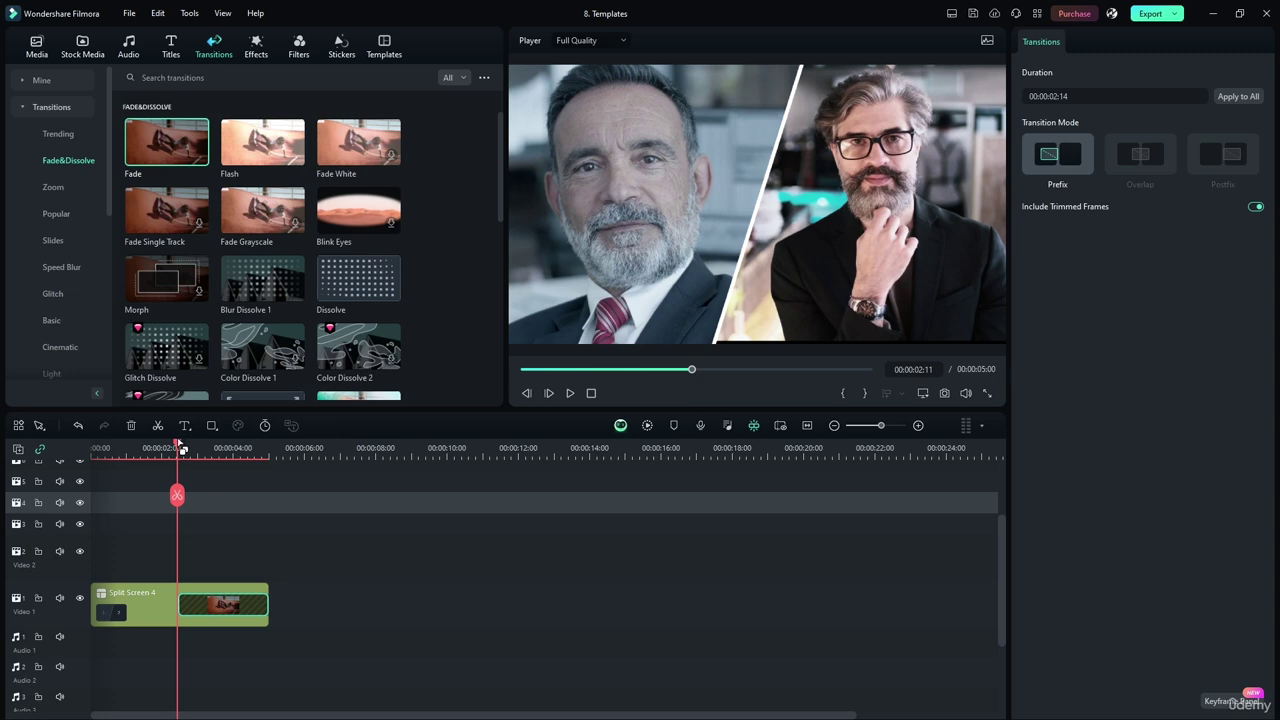
Play the split screen from its start to check the lengthened fade, and return the playhead to the beginning
left_click_drag(176, 442, 28, 448)
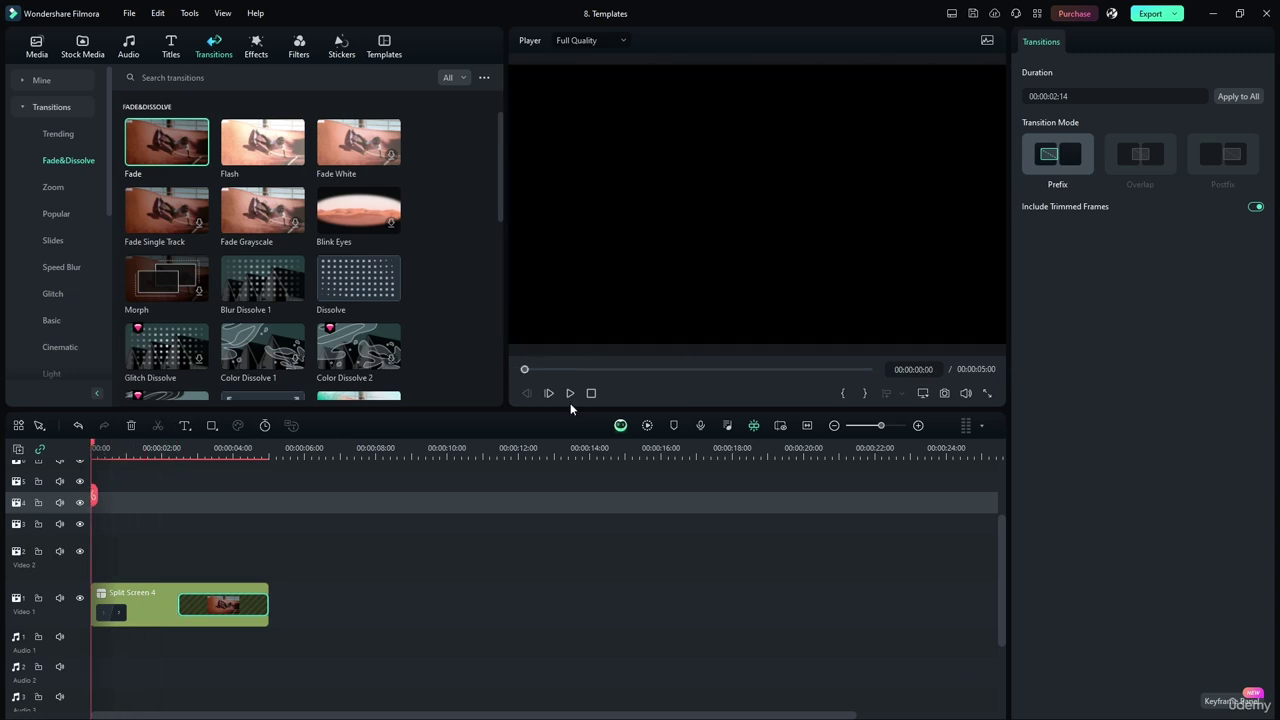
left_click(570, 399)
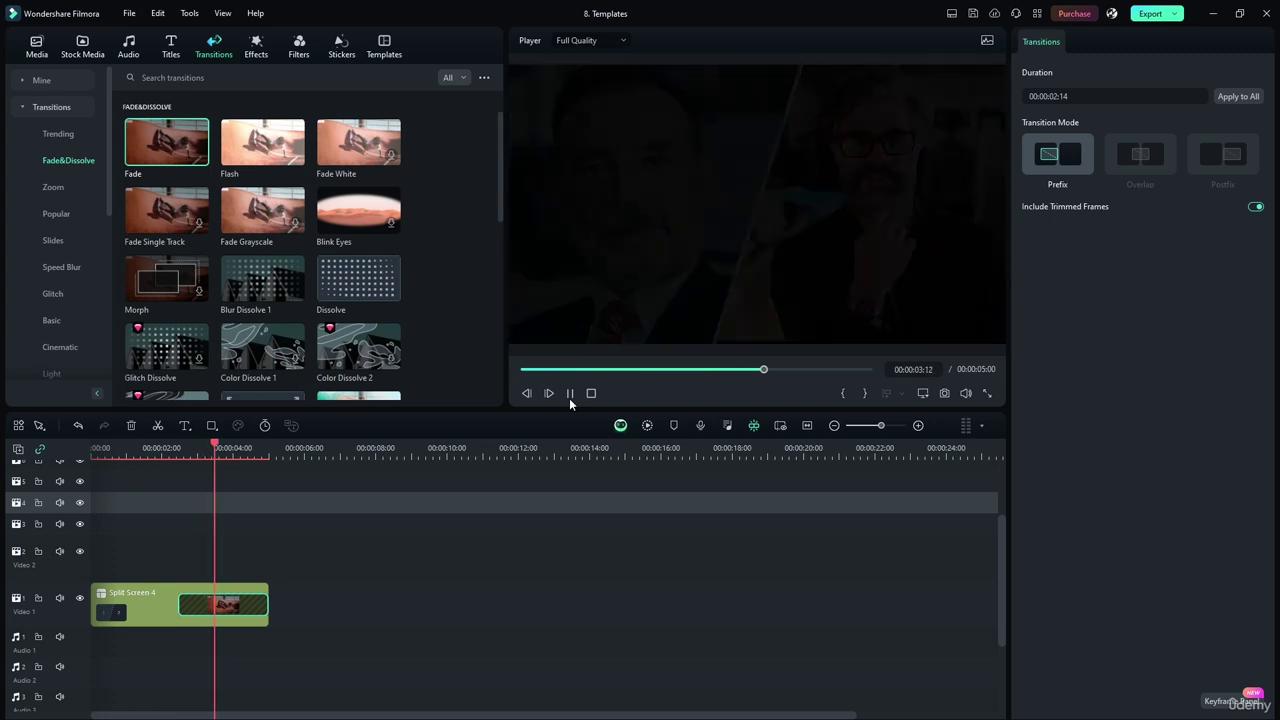
left_click(569, 398)
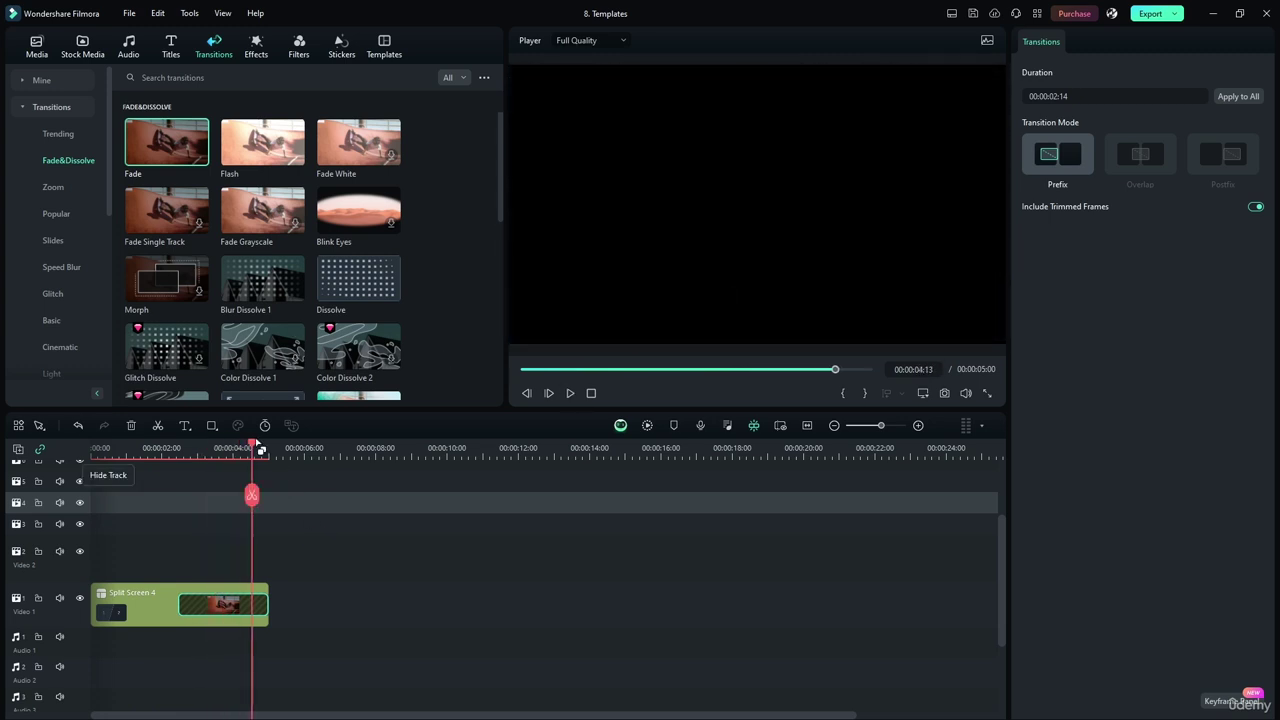
key("Home")
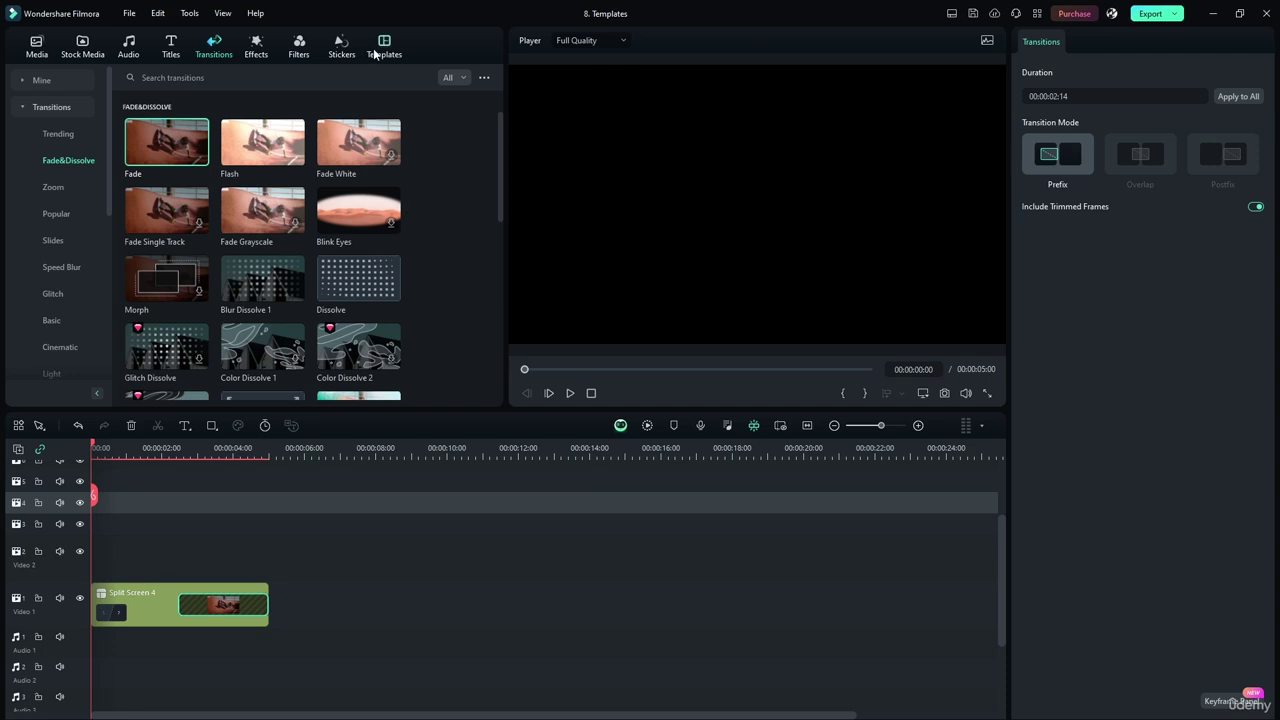
Delete the Split Screen 4 clip and place the basic Split Screen 5 template at the start of the Video 1 track
left_click(382, 47)
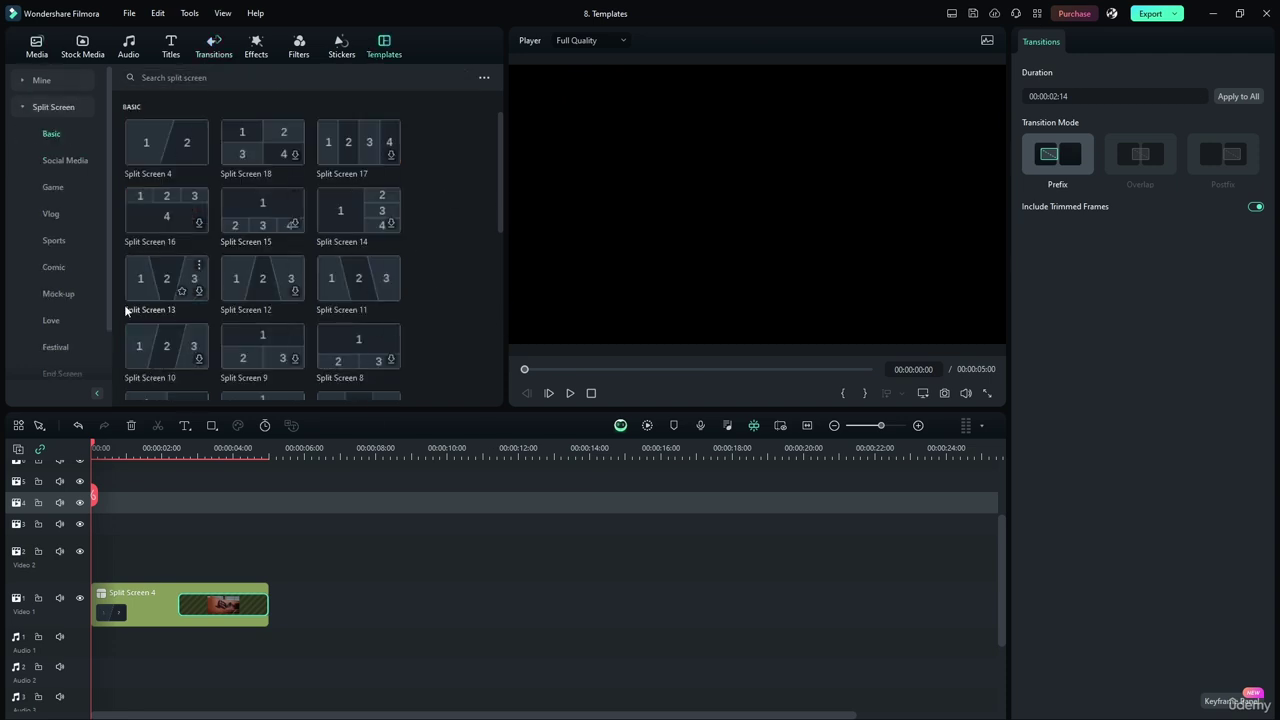
left_click(160, 590)
key("Delete")
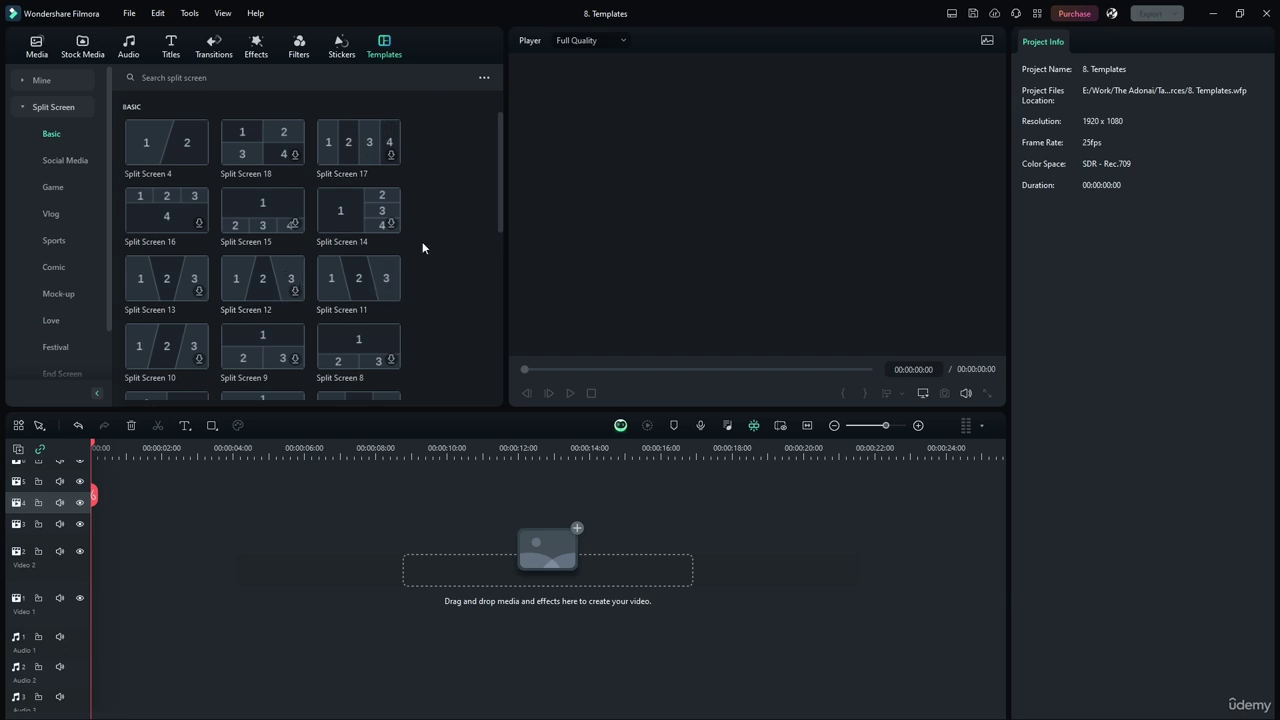
left_click_drag(498, 181, 503, 213)
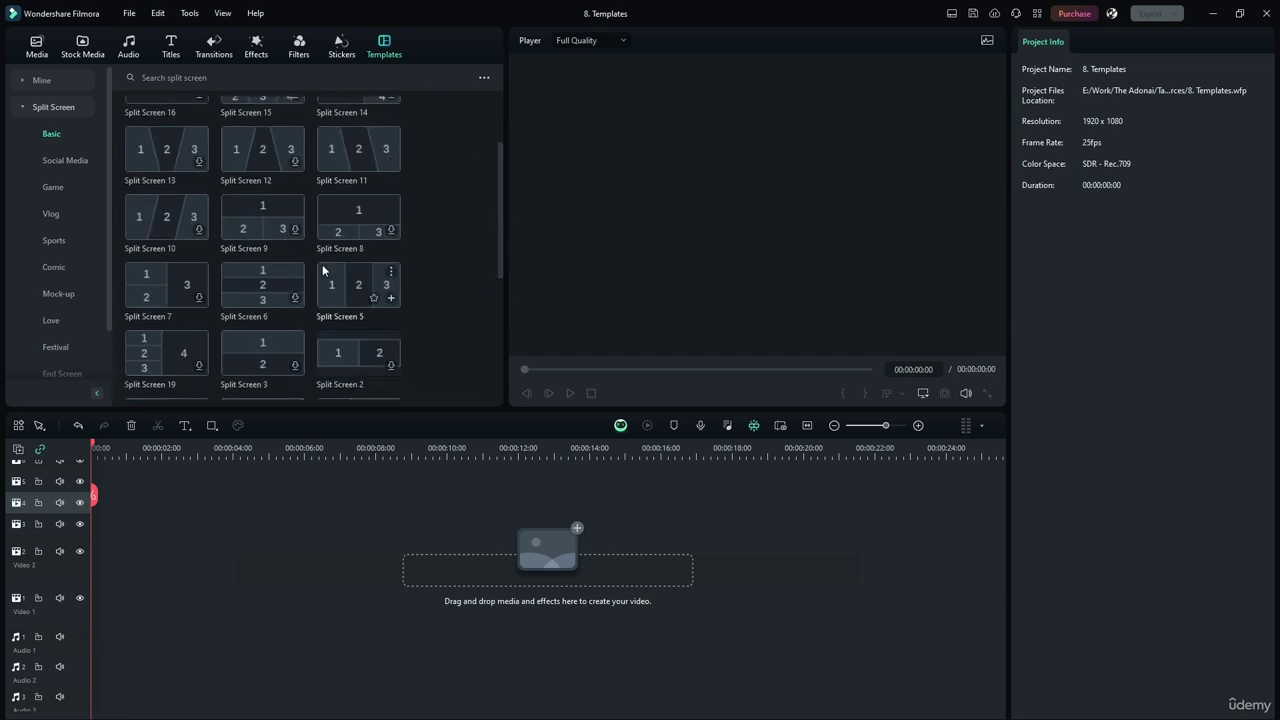
left_click_drag(322, 264, 97, 605)
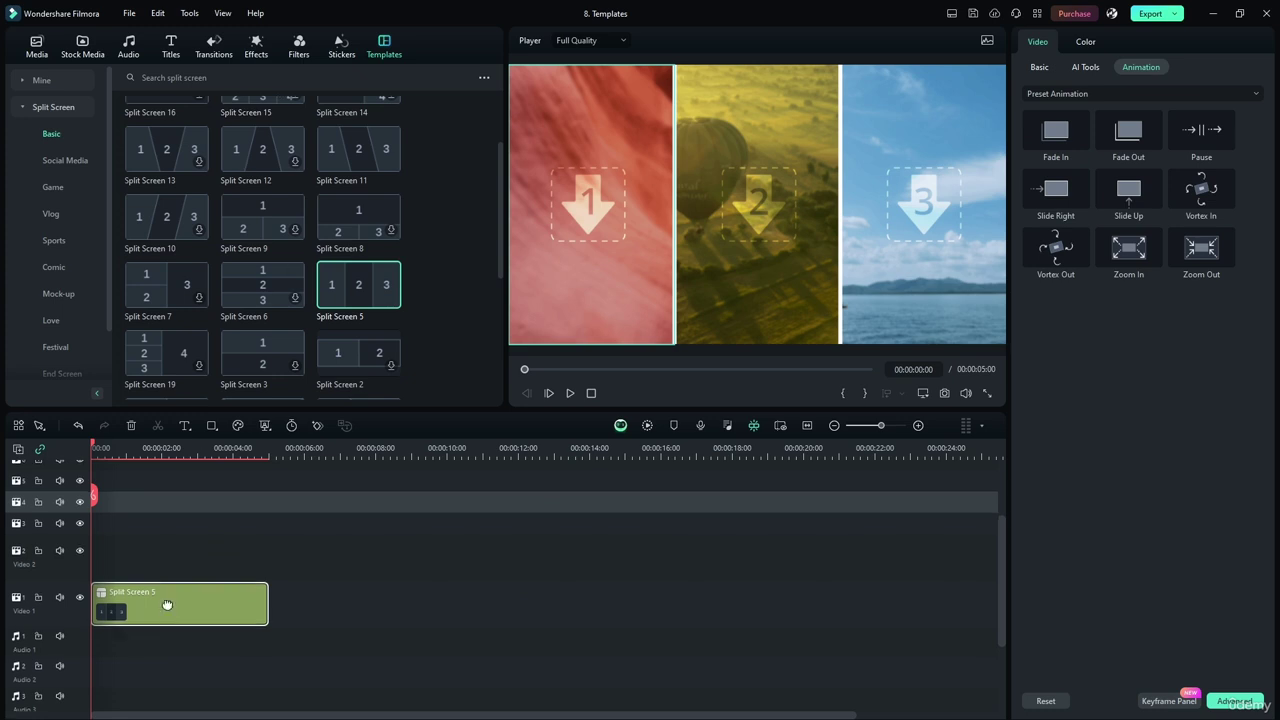
Open Split Screen 5 for advanced editing and import videos 8544669, 8544701 and 8544752 from the Downloaded Videos folder
right_click(198, 616)
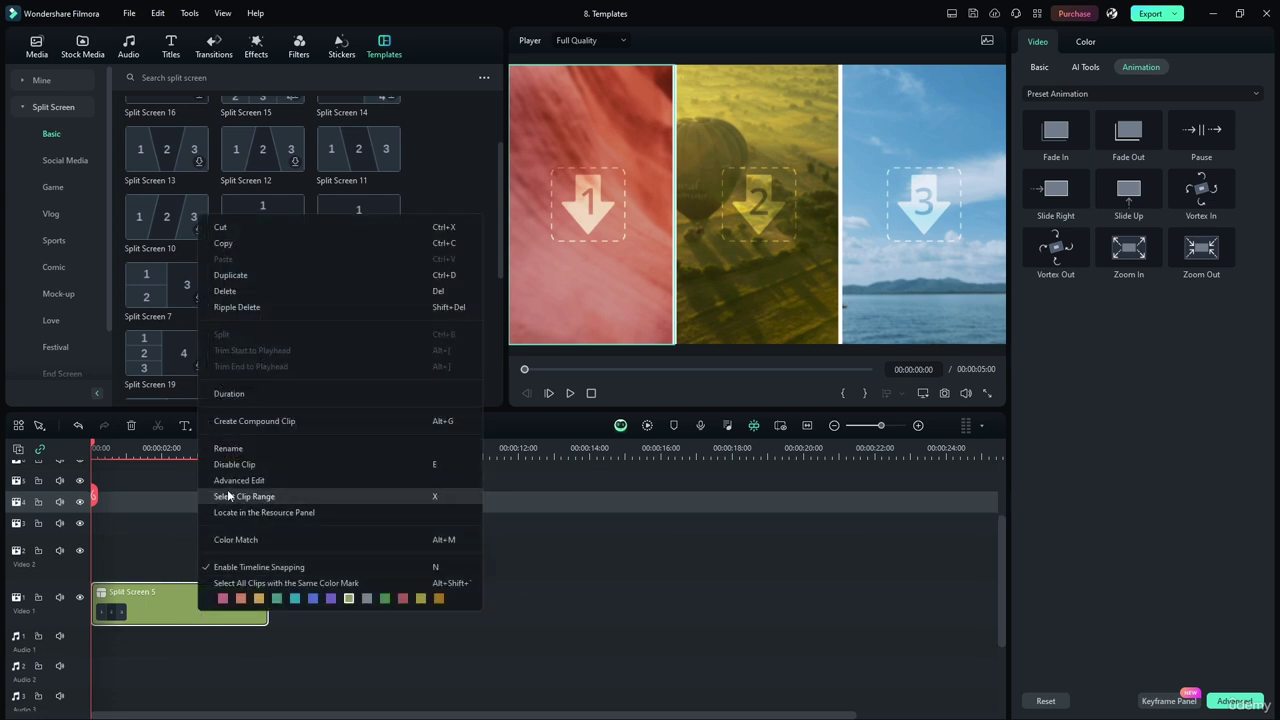
left_click(530, 302)
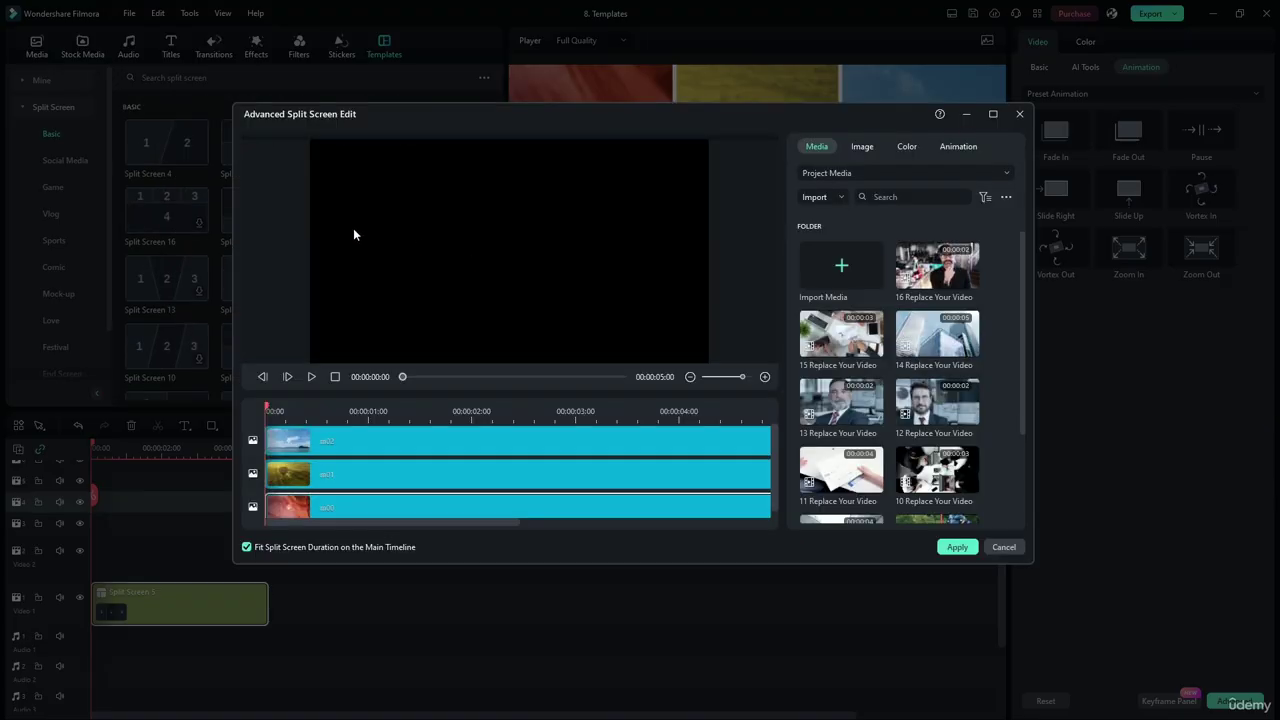
mouse_move(1021, 259)
left_mouse_down()
mouse_move(1019, 306)
mouse_move(1020, 262)
left_mouse_up()
left_click(840, 262)
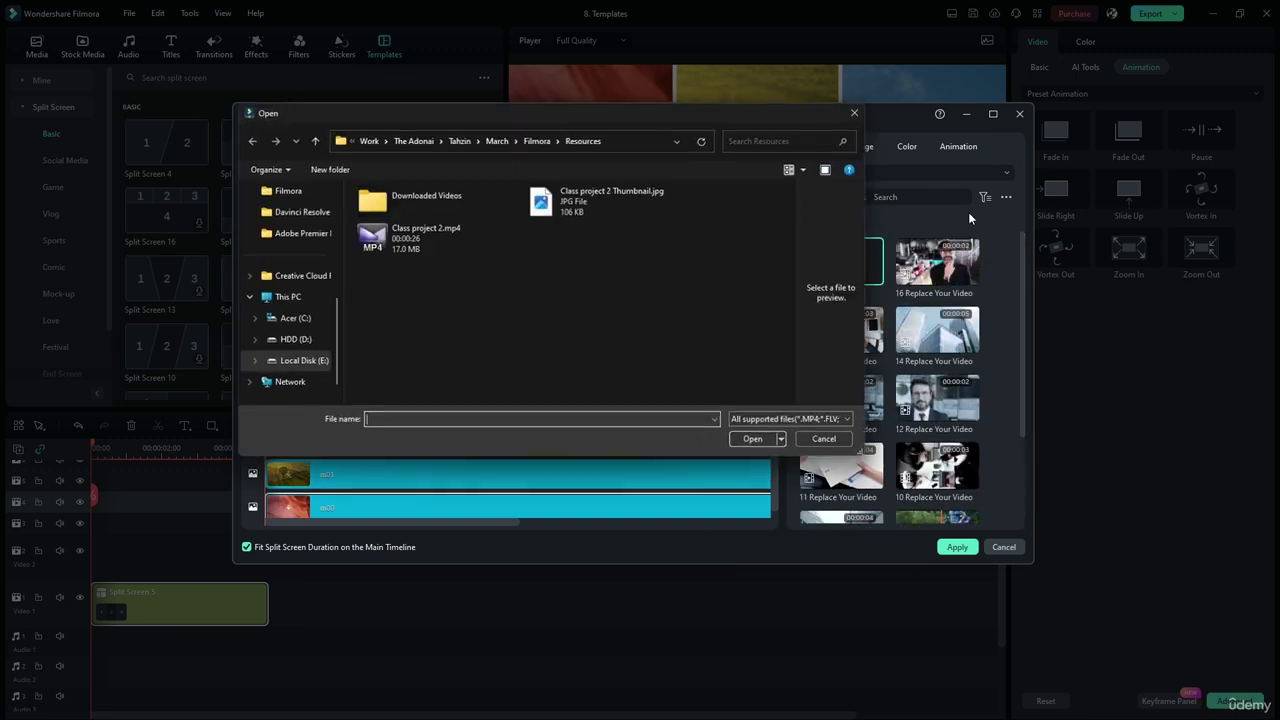
double_click(420, 197)
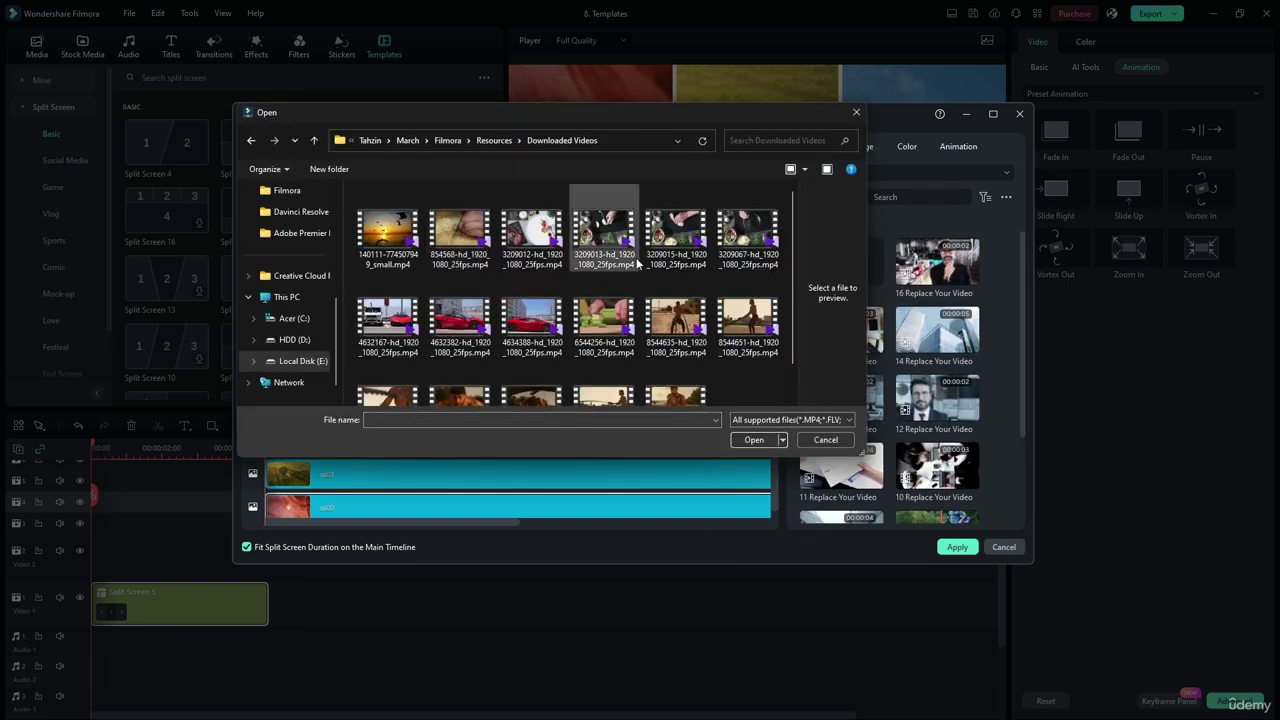
scroll(446, 313, "down", 1)
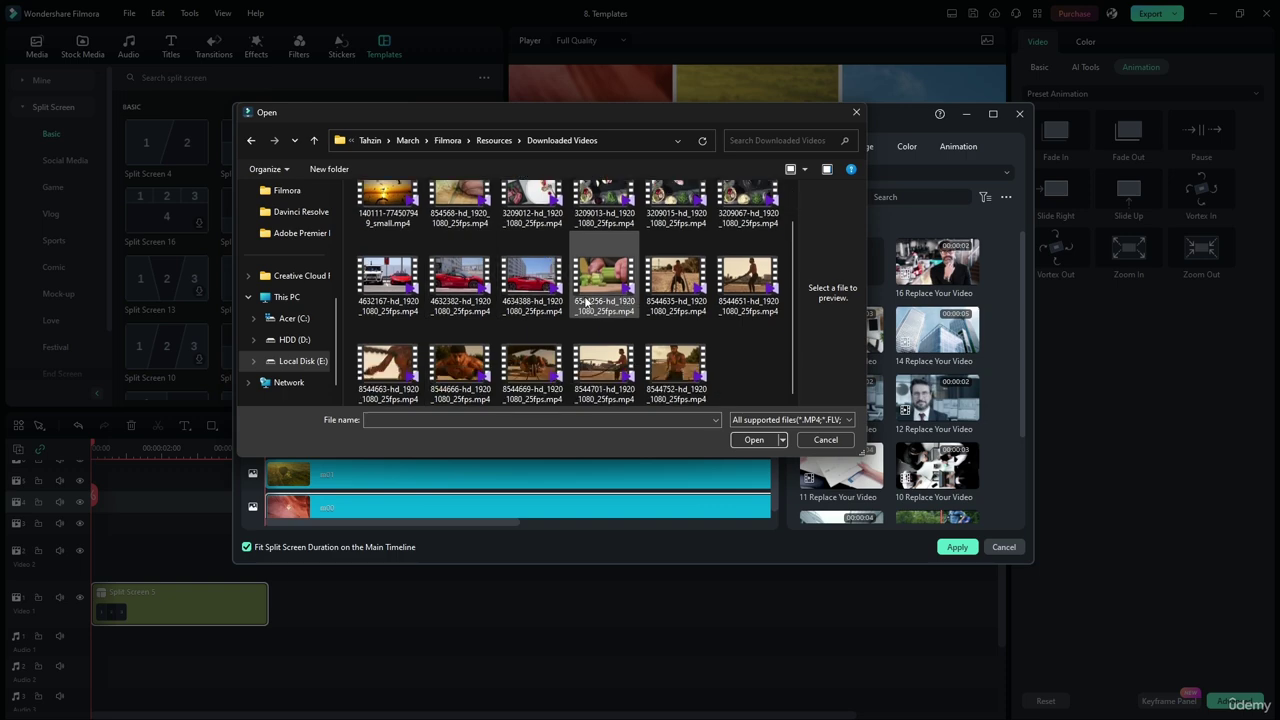
left_click(676, 362)
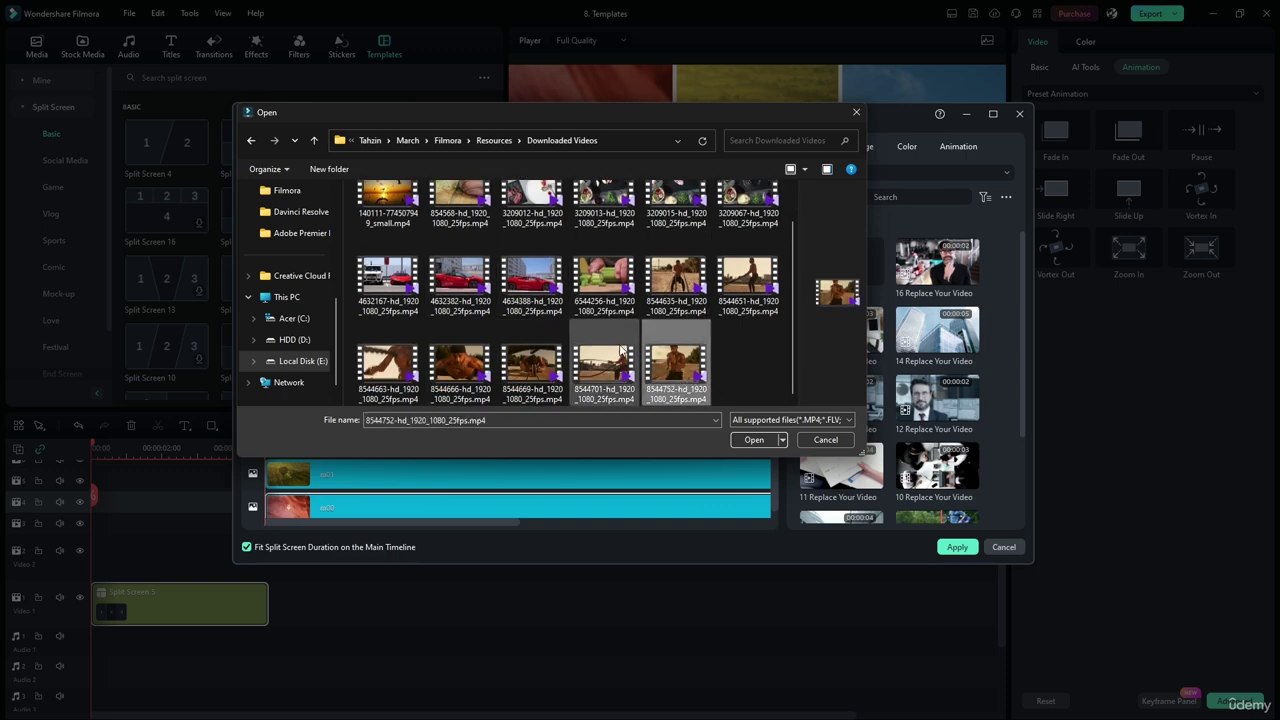
left_click(388, 365, "shift")
left_click(754, 440)
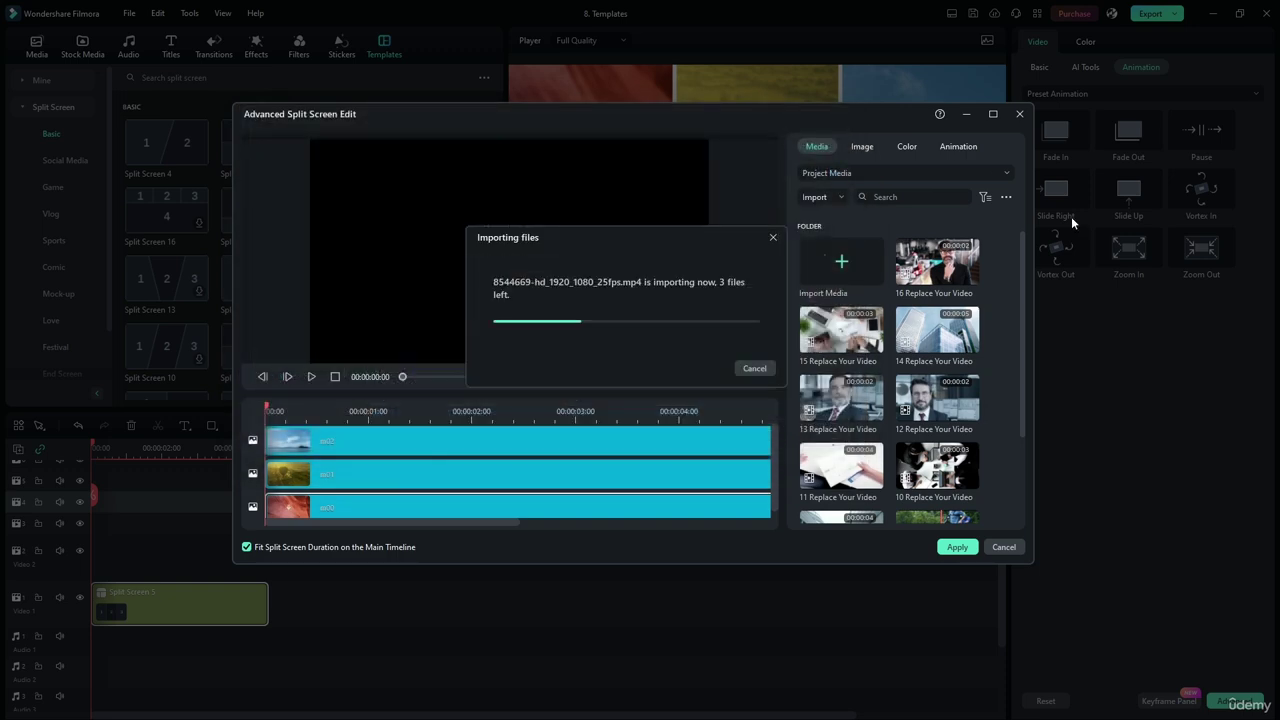
scroll(940, 322, "down", 3)
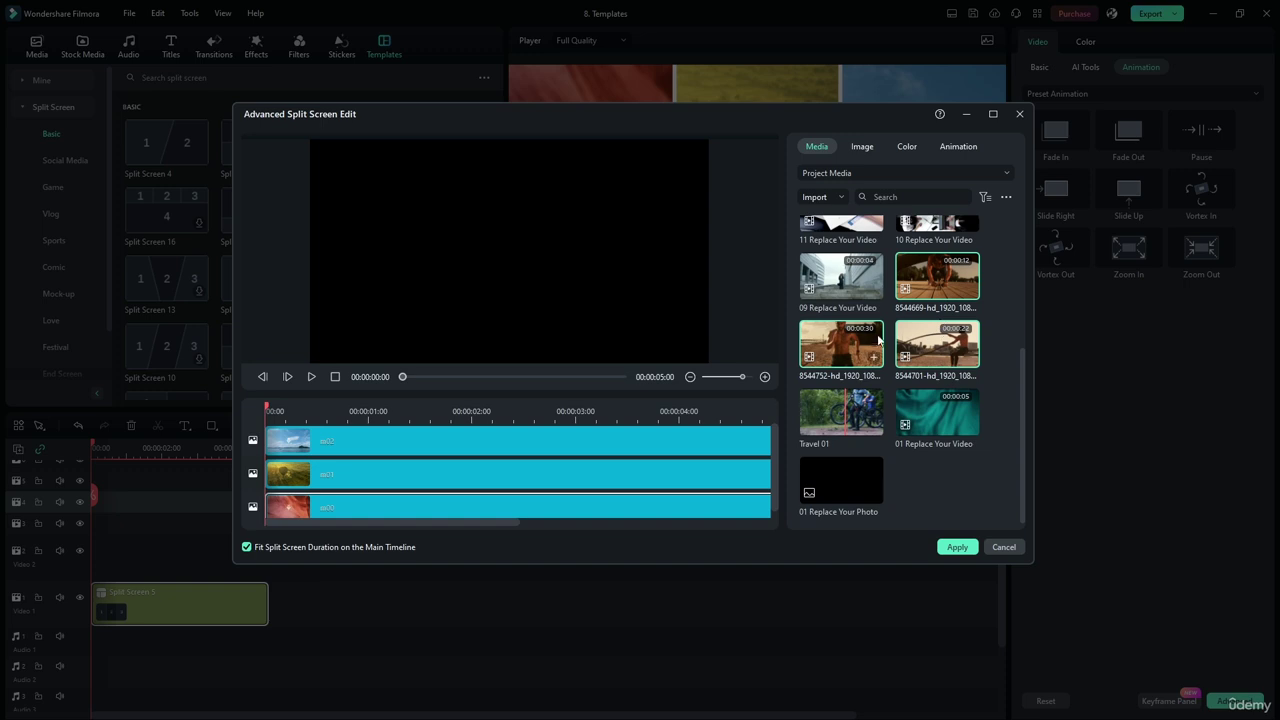
left_click(988, 495)
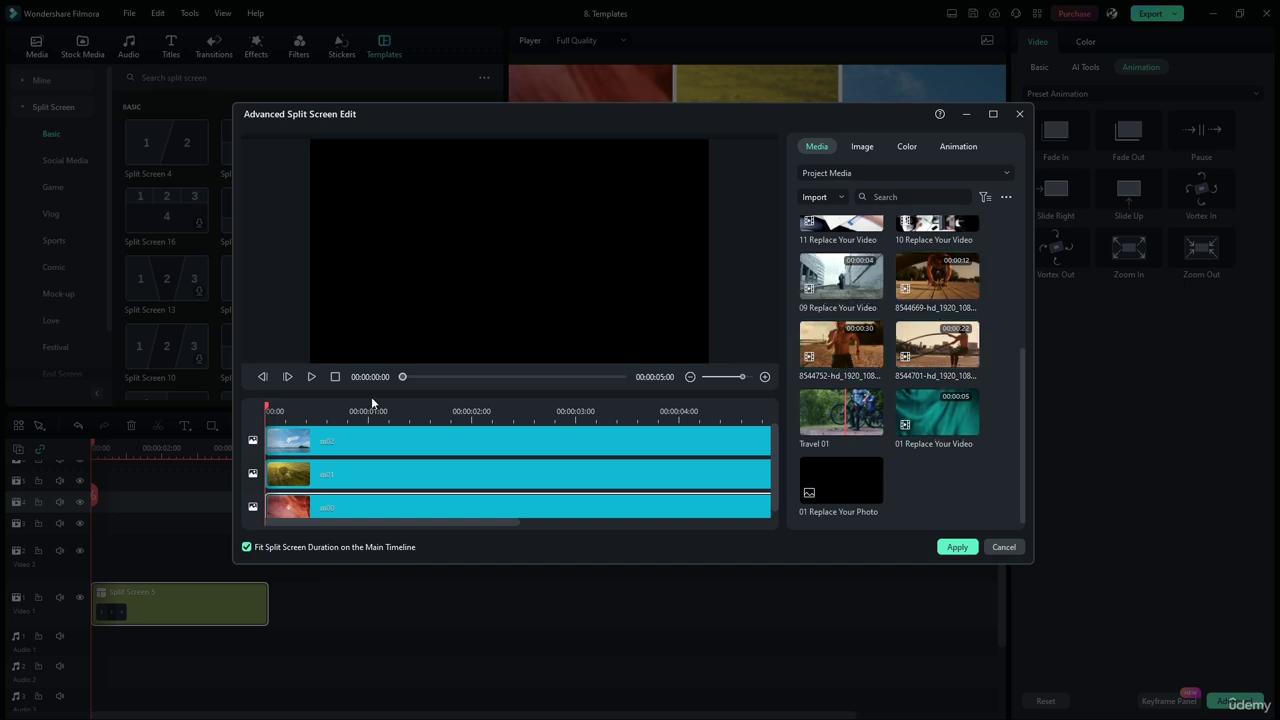
Fill area 1 of the split screen with video 8544752, area 2 with 8544669 and area 3 with 8544701
left_click_drag(272, 410, 393, 410)
mouse_move(922, 285)
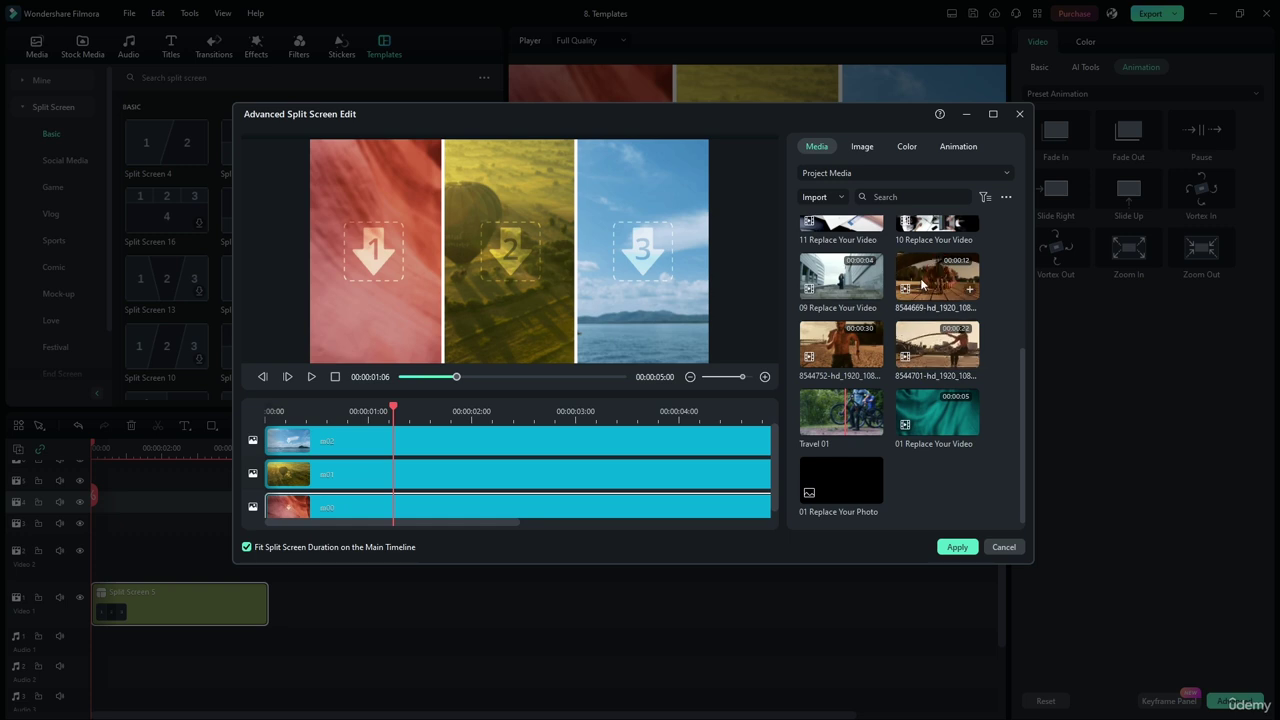
left_click_drag(926, 283, 400, 478)
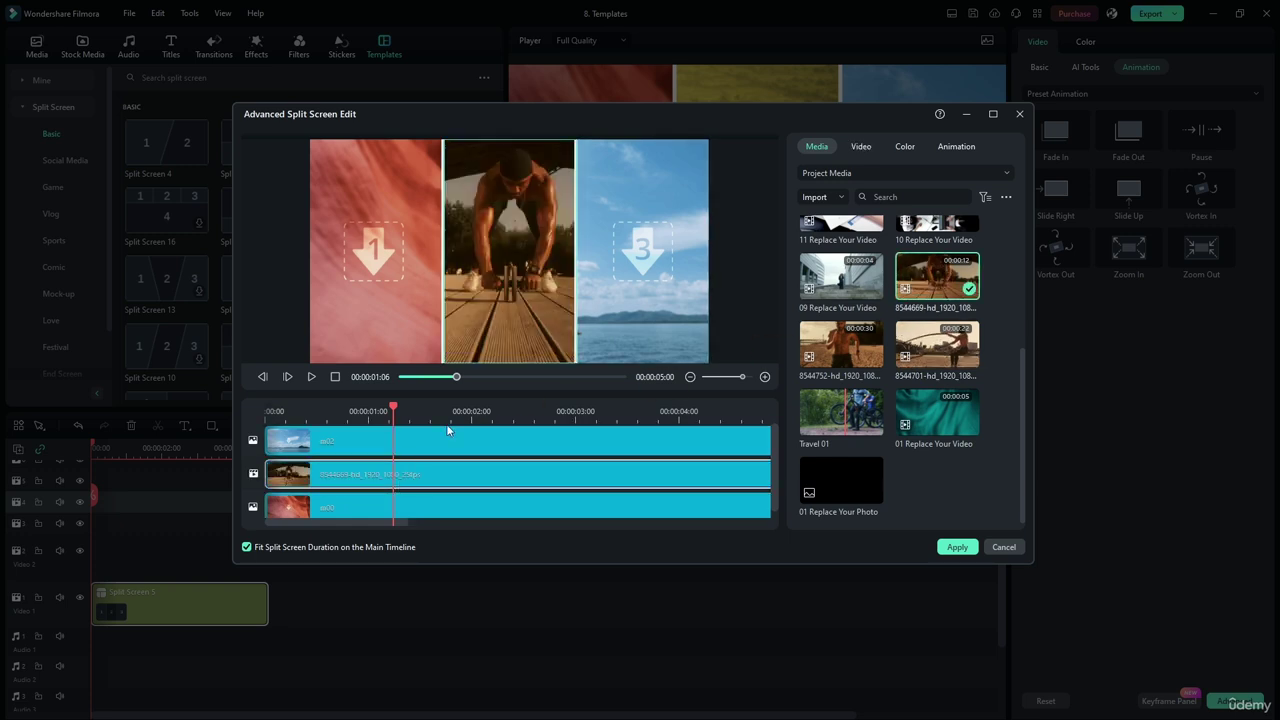
left_click_drag(829, 342, 380, 438)
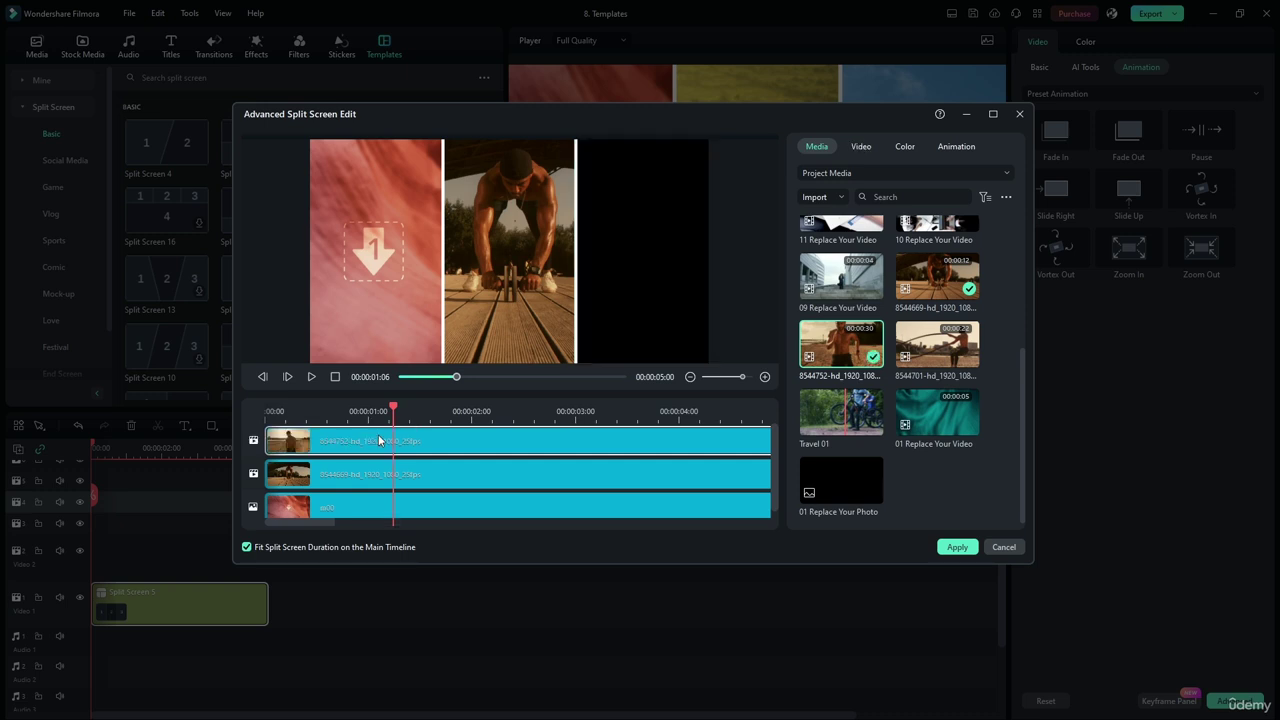
left_click_drag(840, 343, 490, 507)
left_click_drag(950, 335, 434, 446)
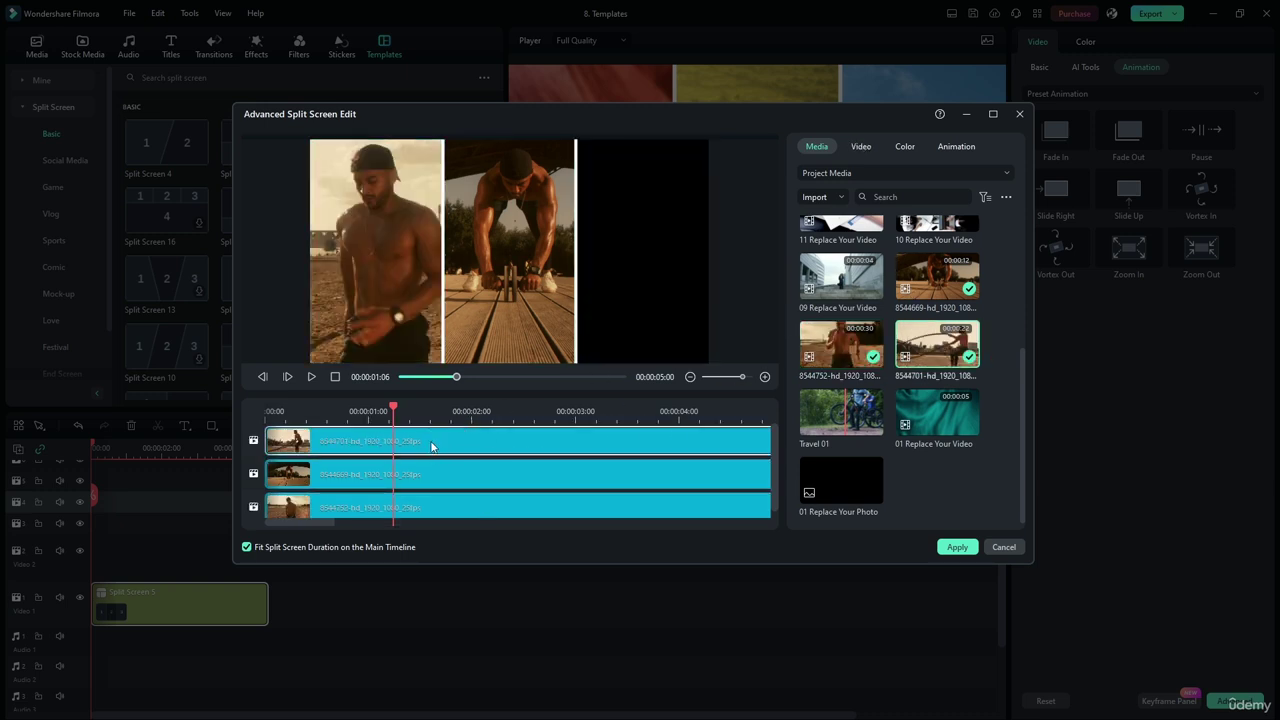
Reposition the clips within the three split screen areas so that each subject is framed in its area
left_click_drag(673, 277, 582, 278)
mouse_move(403, 281)
left_mouse_down()
mouse_move(365, 250)
mouse_move(400, 280)
left_mouse_up()
left_click_drag(481, 299, 472, 297)
Preview the three-part split screen from its start and apply the advanced edits to the timeline clip
left_click_drag(397, 413, 214, 409)
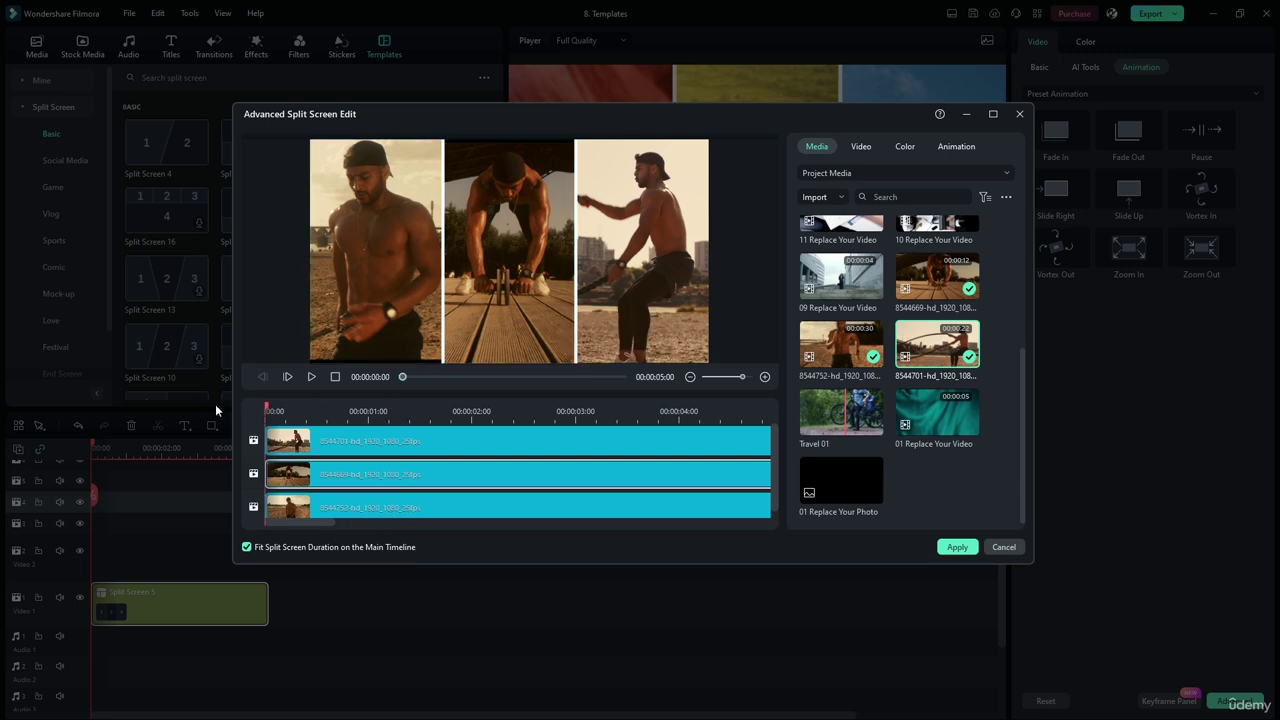
left_click(311, 376)
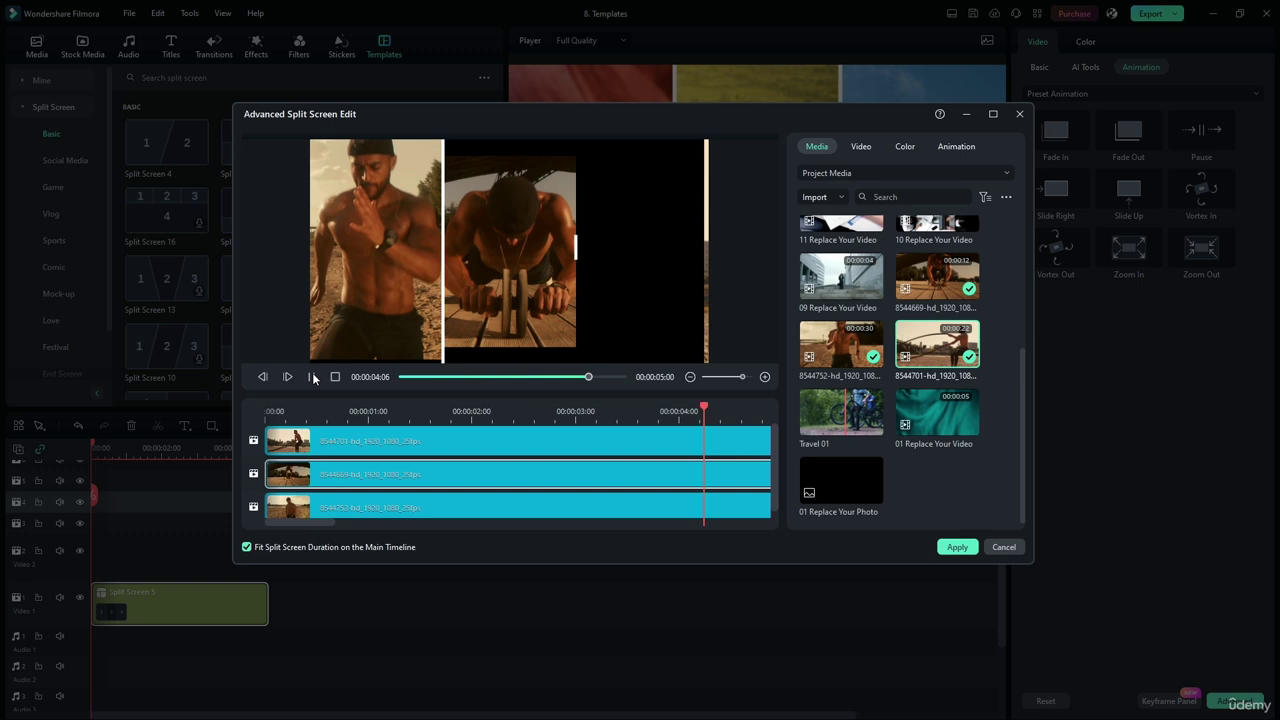
left_click(311, 376)
left_click(945, 548)
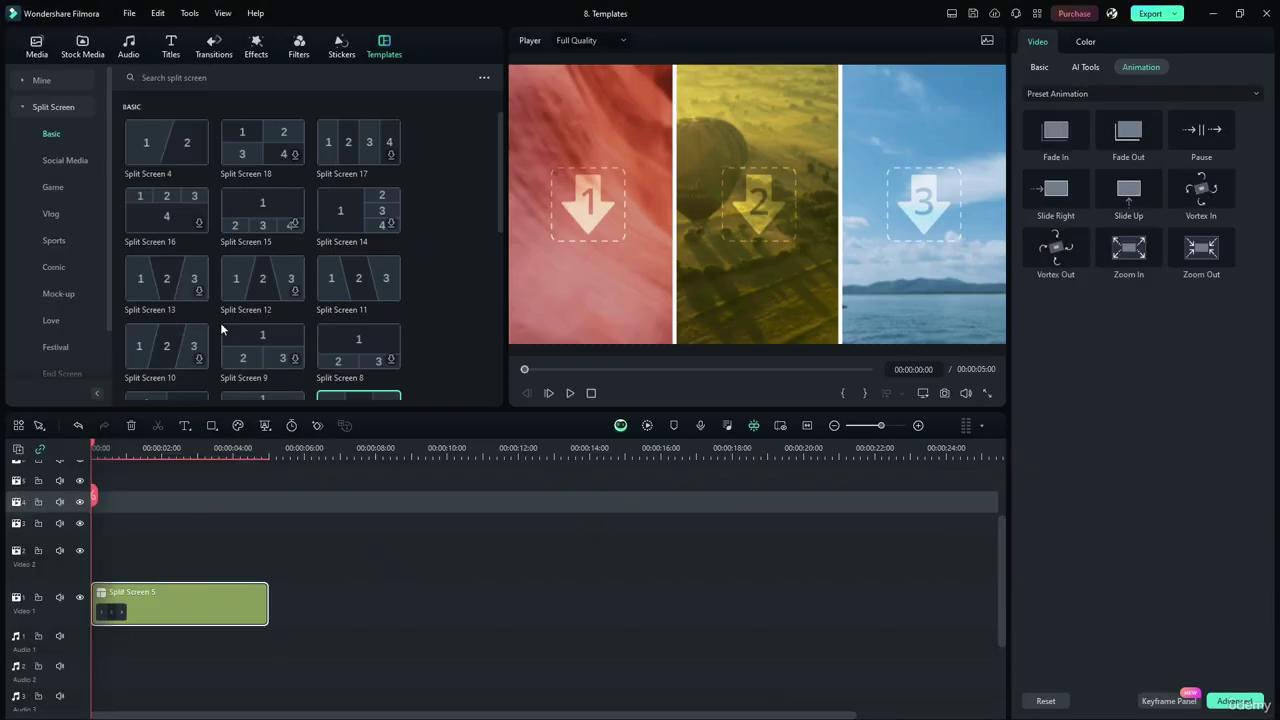
Play the edited Split Screen 5 clip, try adjusting its end on the timeline, and return the playhead to the start
left_click_drag(91, 447, 91, 447)
left_click(570, 393)
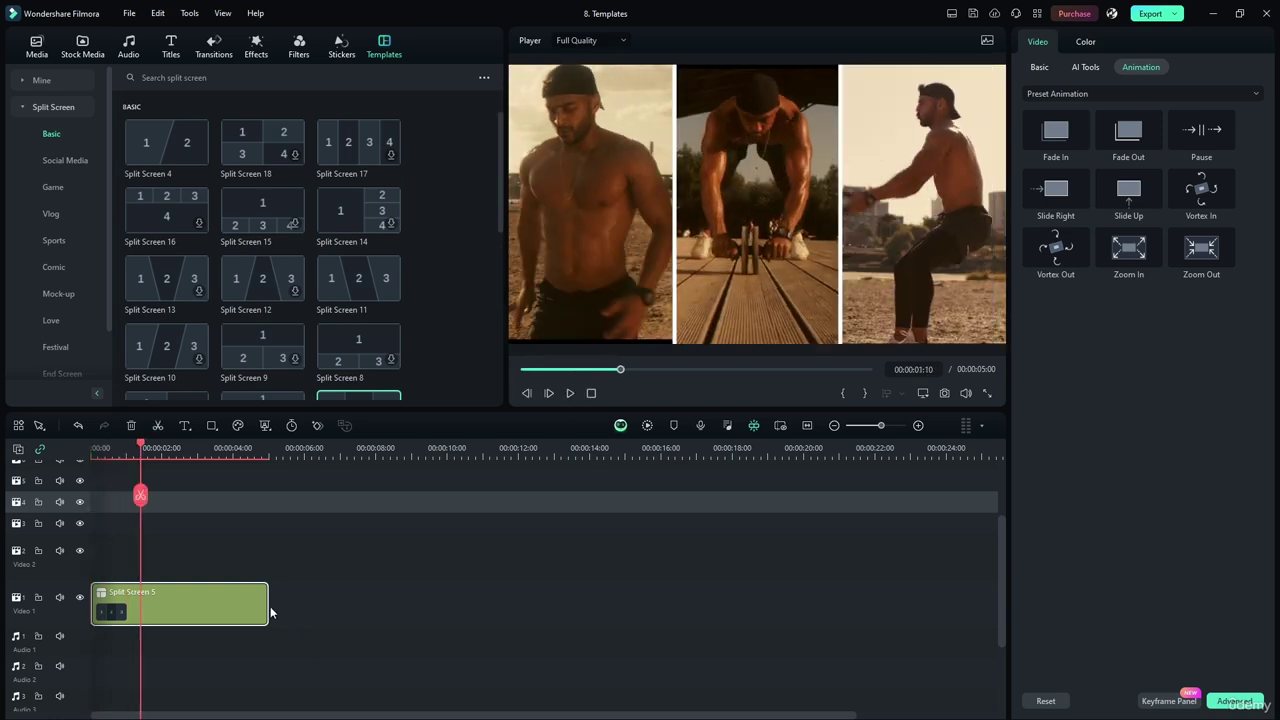
mouse_move(270, 612)
left_mouse_down()
mouse_move(1000, 610)
mouse_move(0, 571)
mouse_move(268, 600)
left_mouse_up()
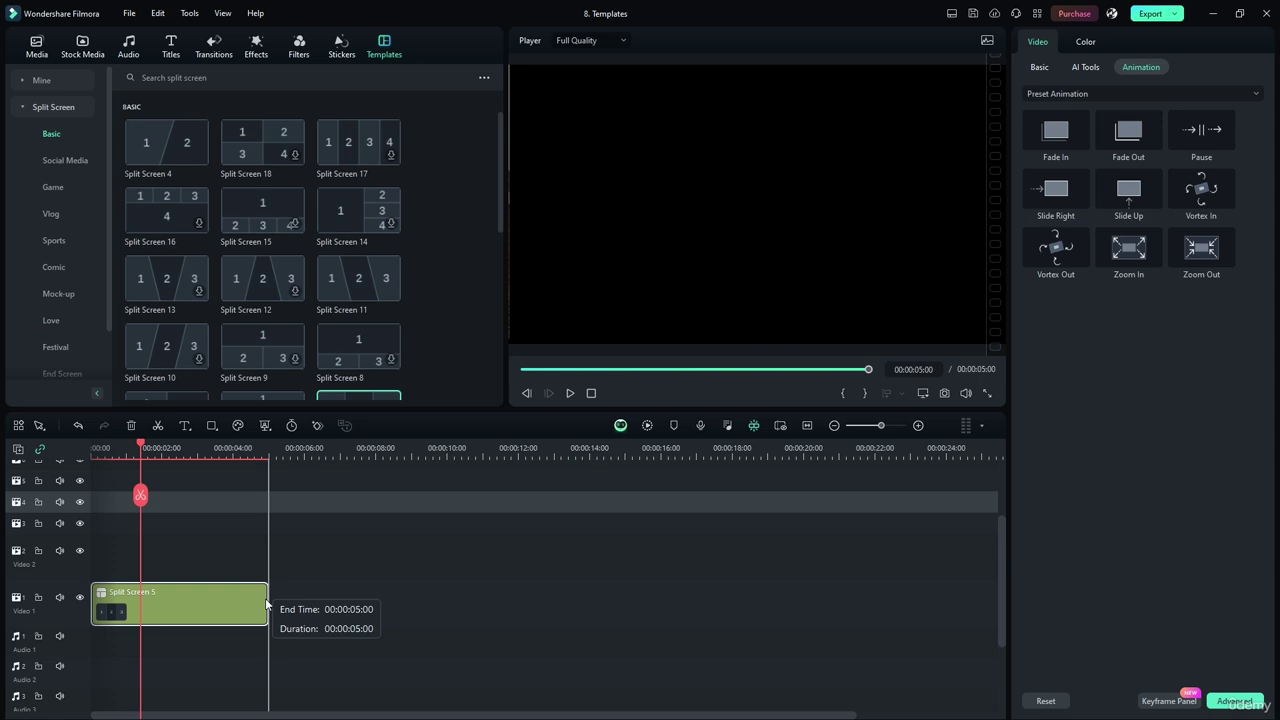
left_click(432, 621)
left_click_drag(141, 446, 3, 443)
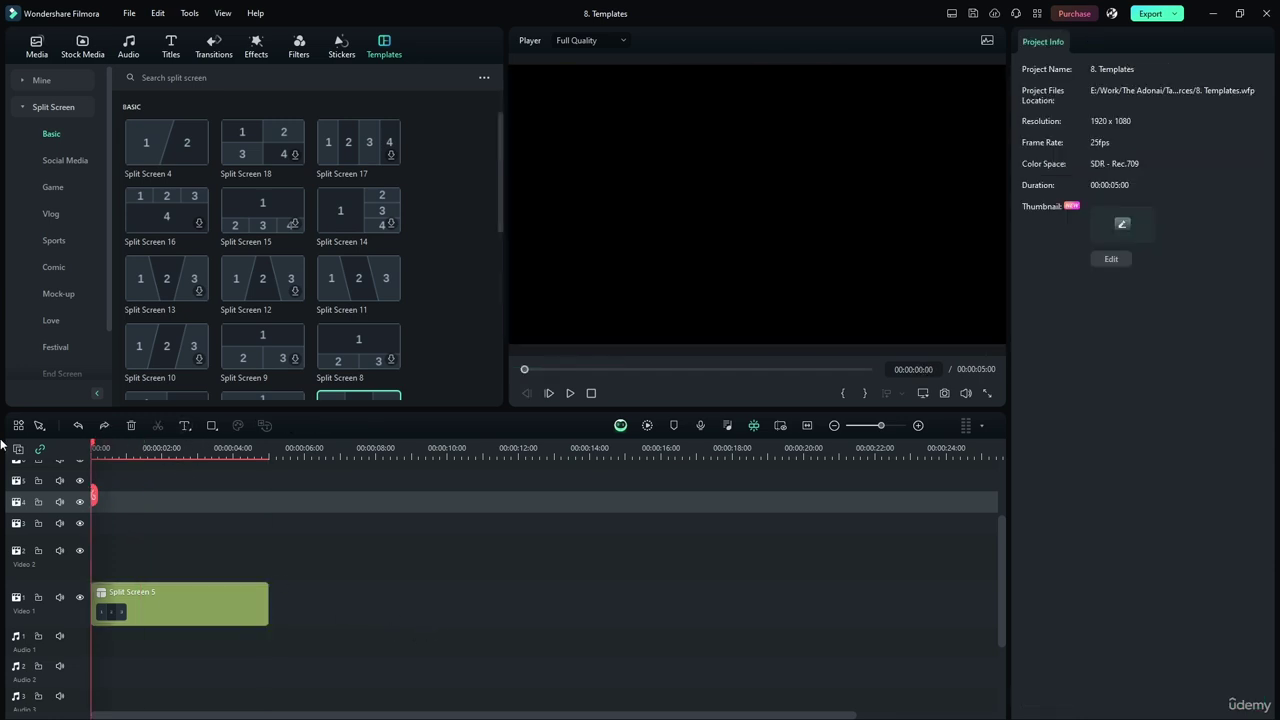
left_click(571, 394)
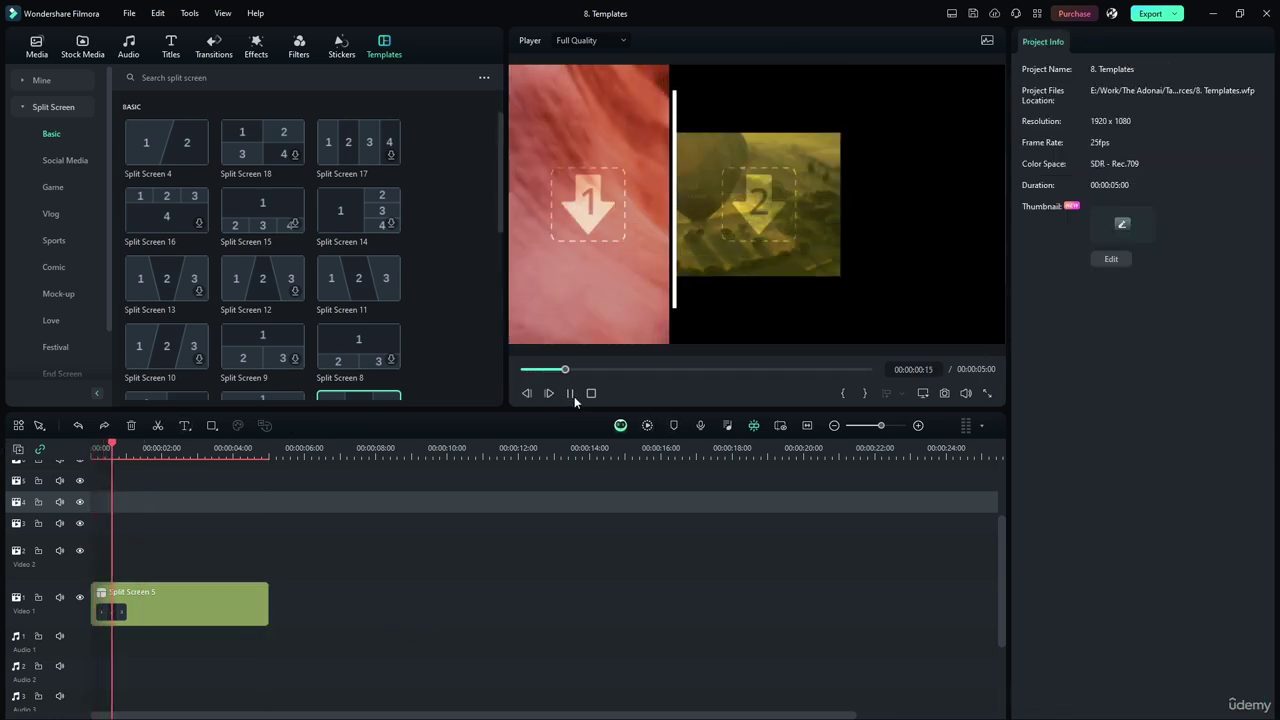
right_click(184, 595)
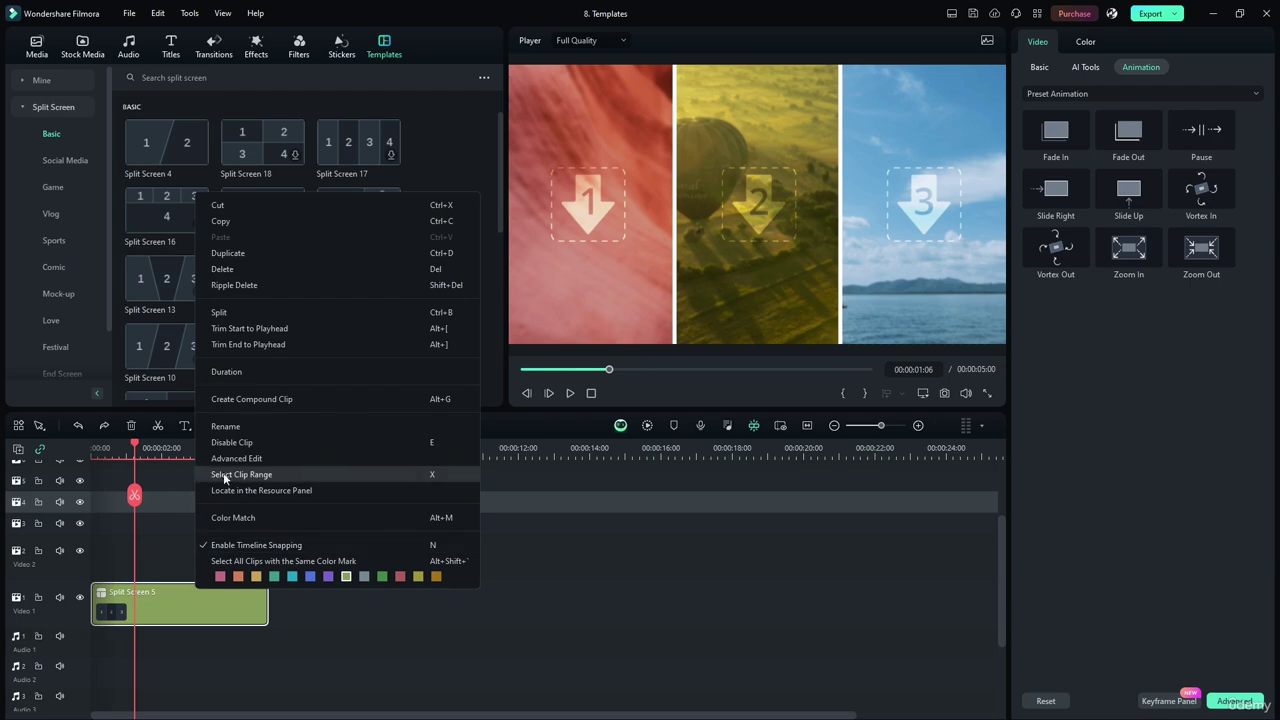
key("Escape")
double_click(622, 281)
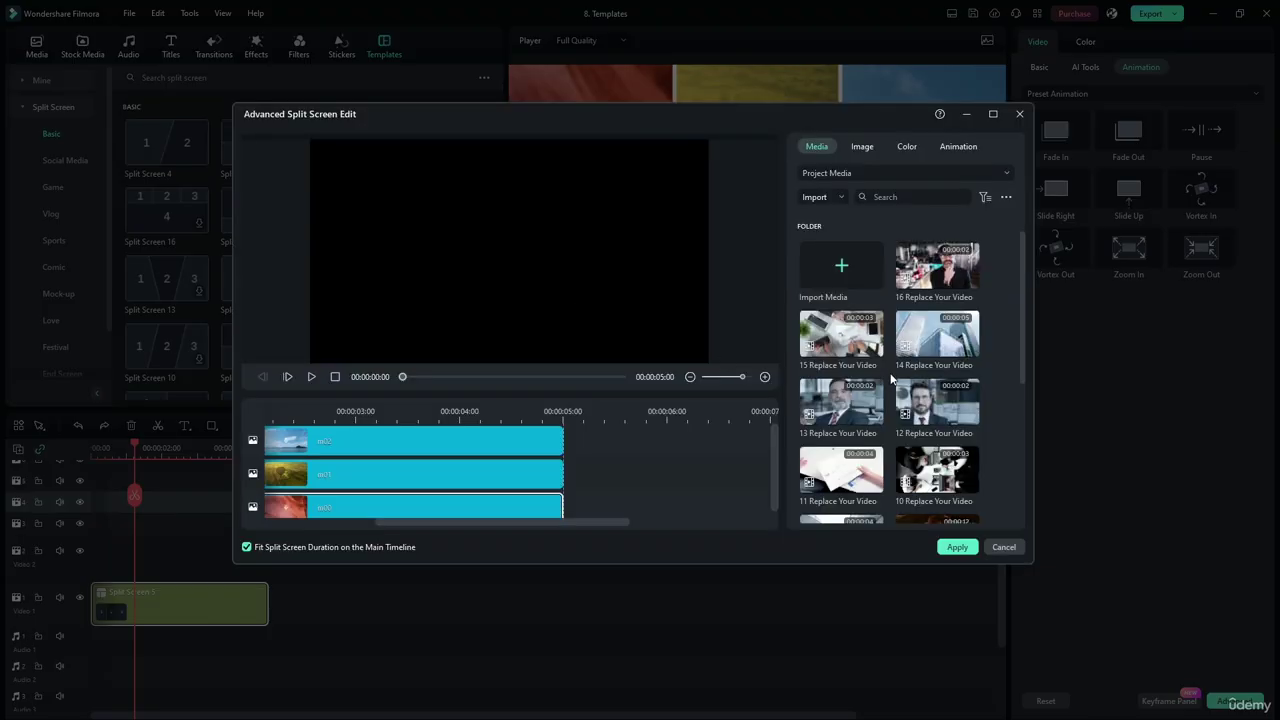
scroll(900, 370, "down", 5)
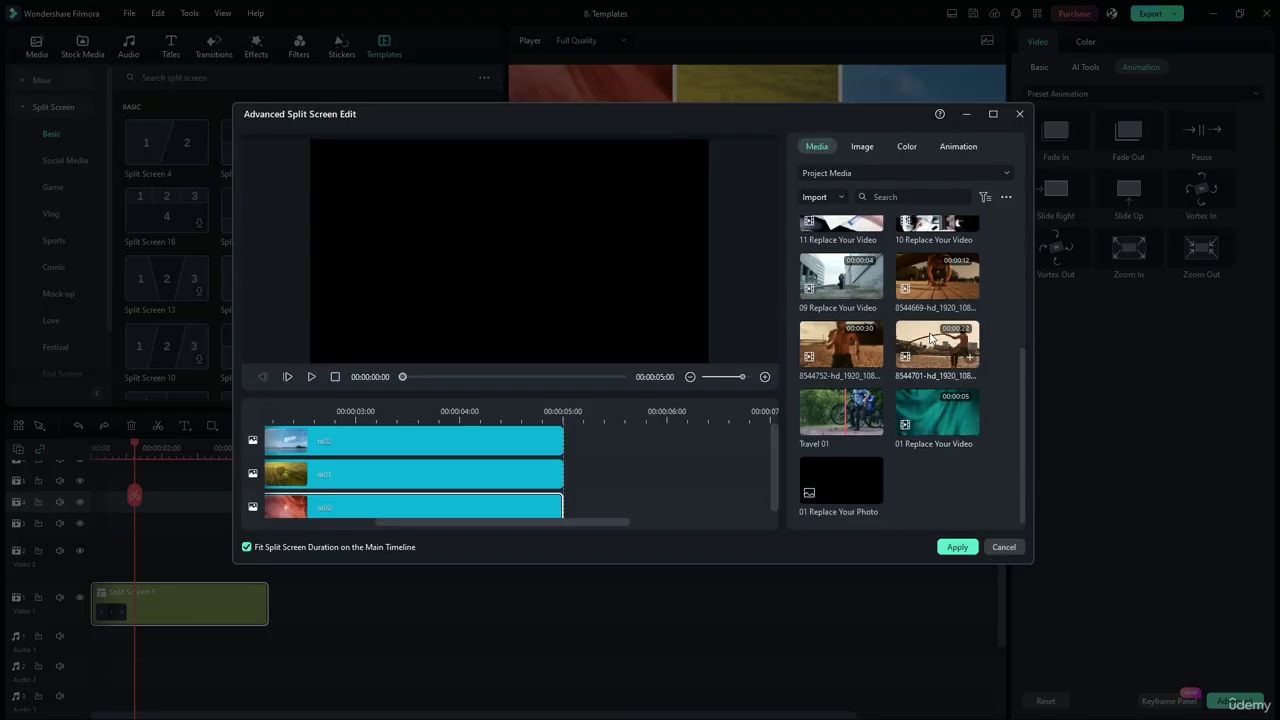
left_click(1003, 547)
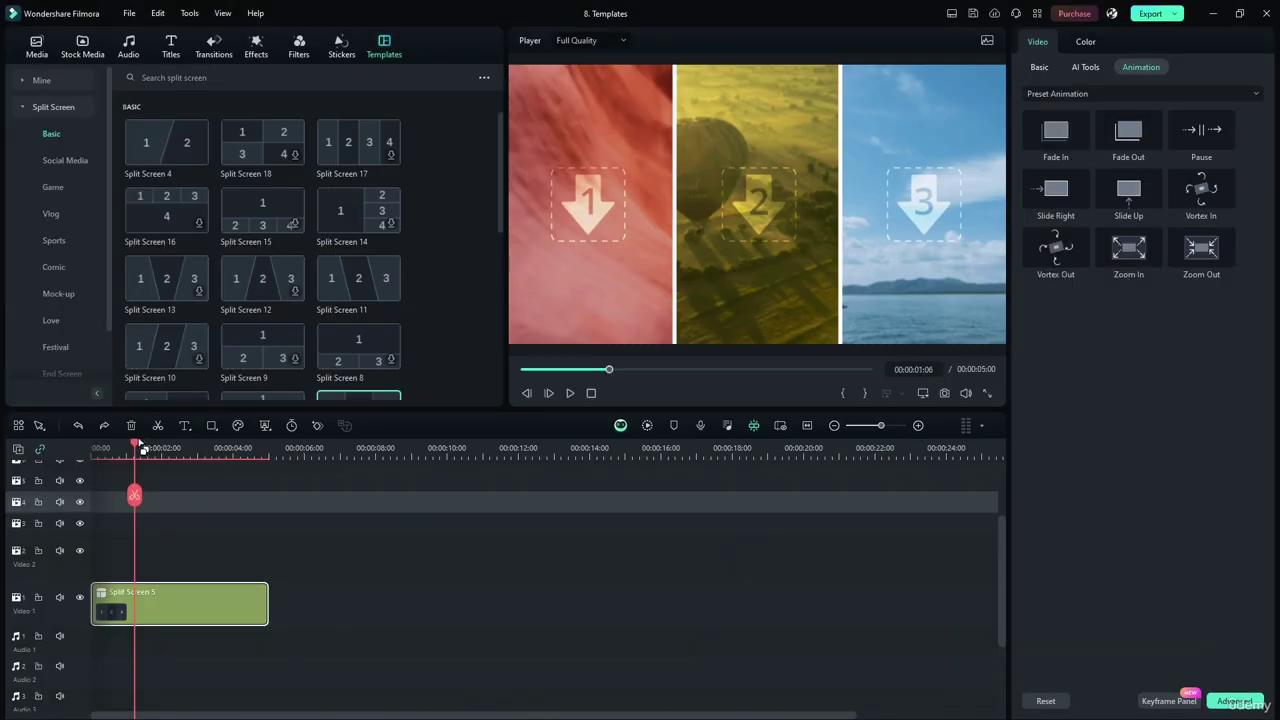
Extend the end of the Split Screen 5 clip on the timeline to 00:00:10:00
left_click_drag(143, 450, 276, 455)
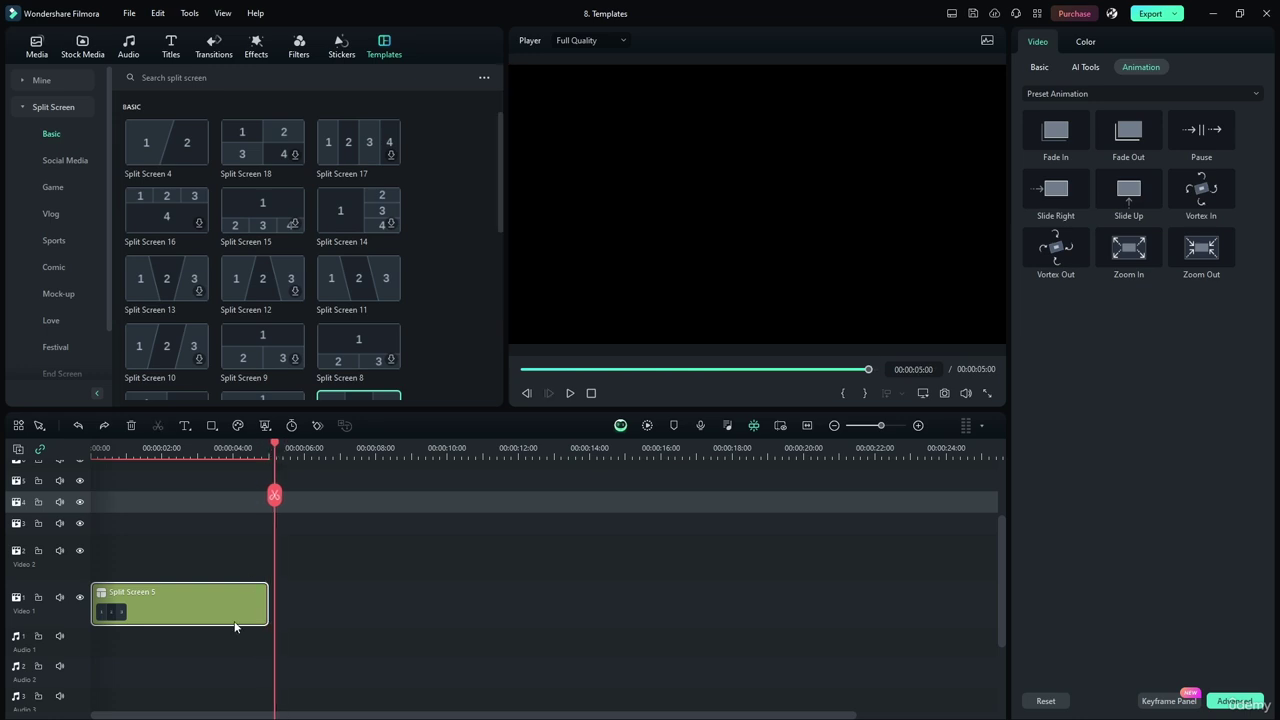
left_click_drag(266, 603, 274, 603)
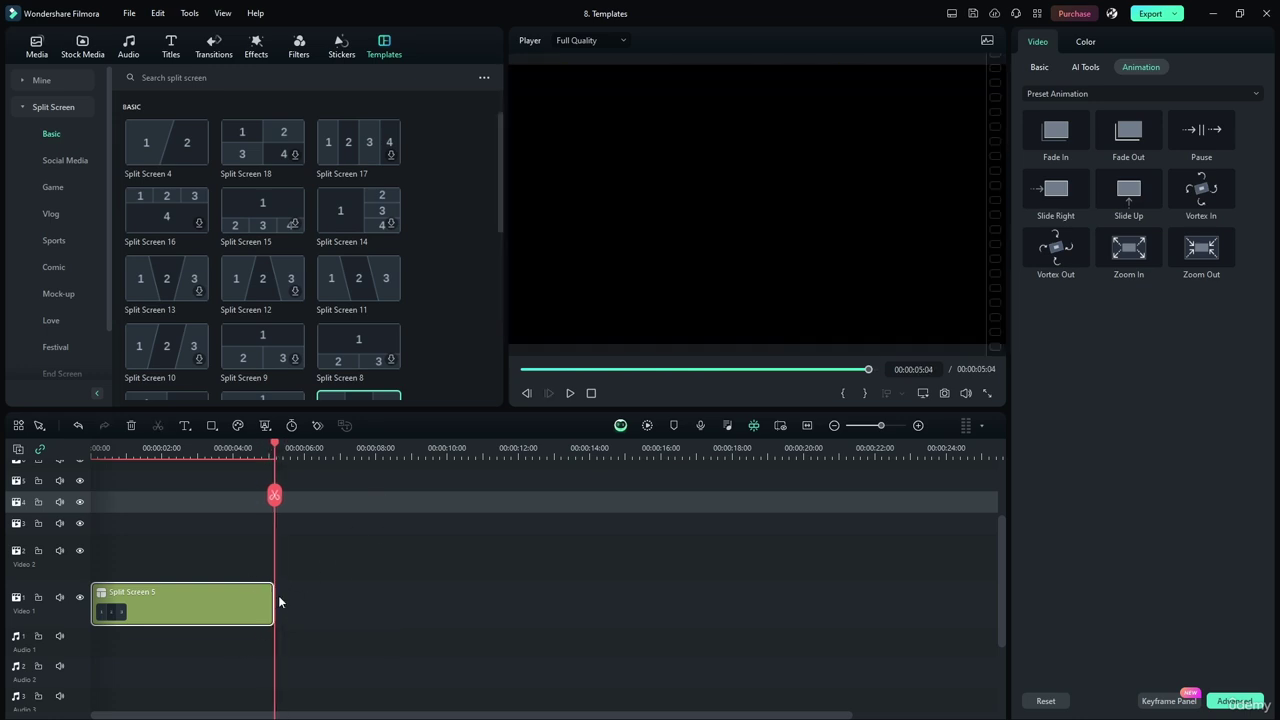
left_click_drag(273, 449, 448, 460)
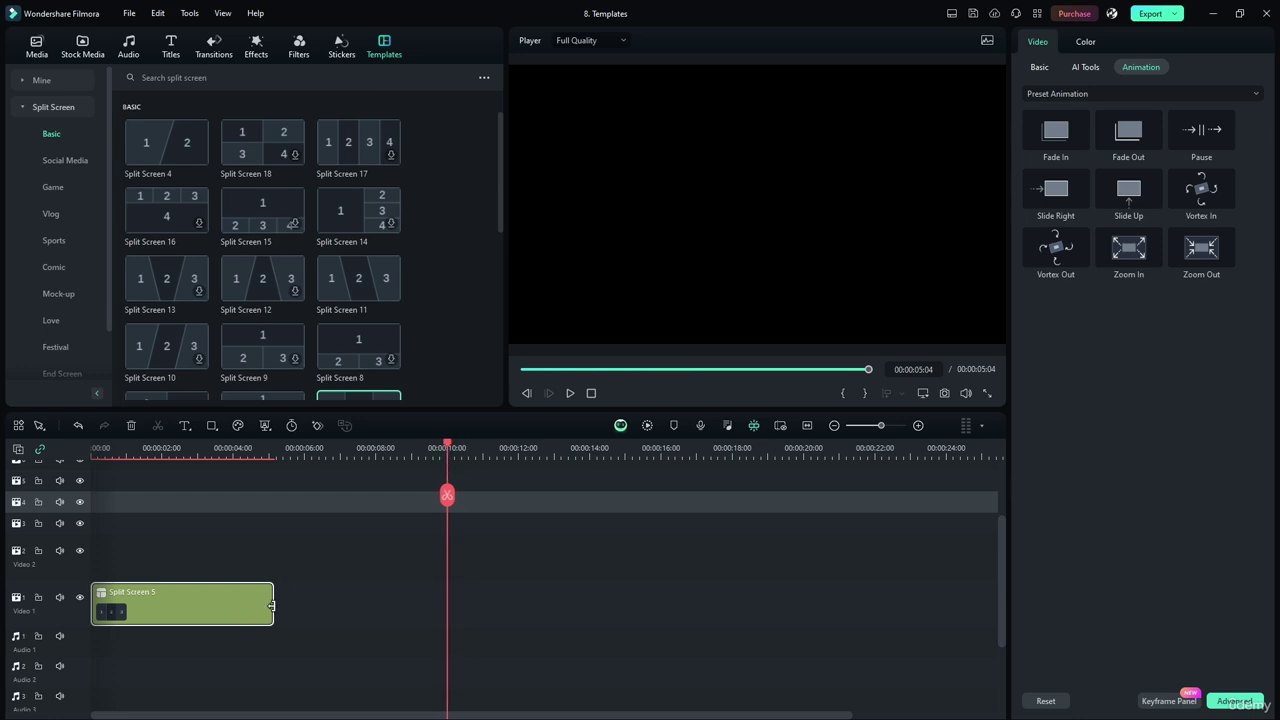
left_click_drag(271, 604, 446, 604)
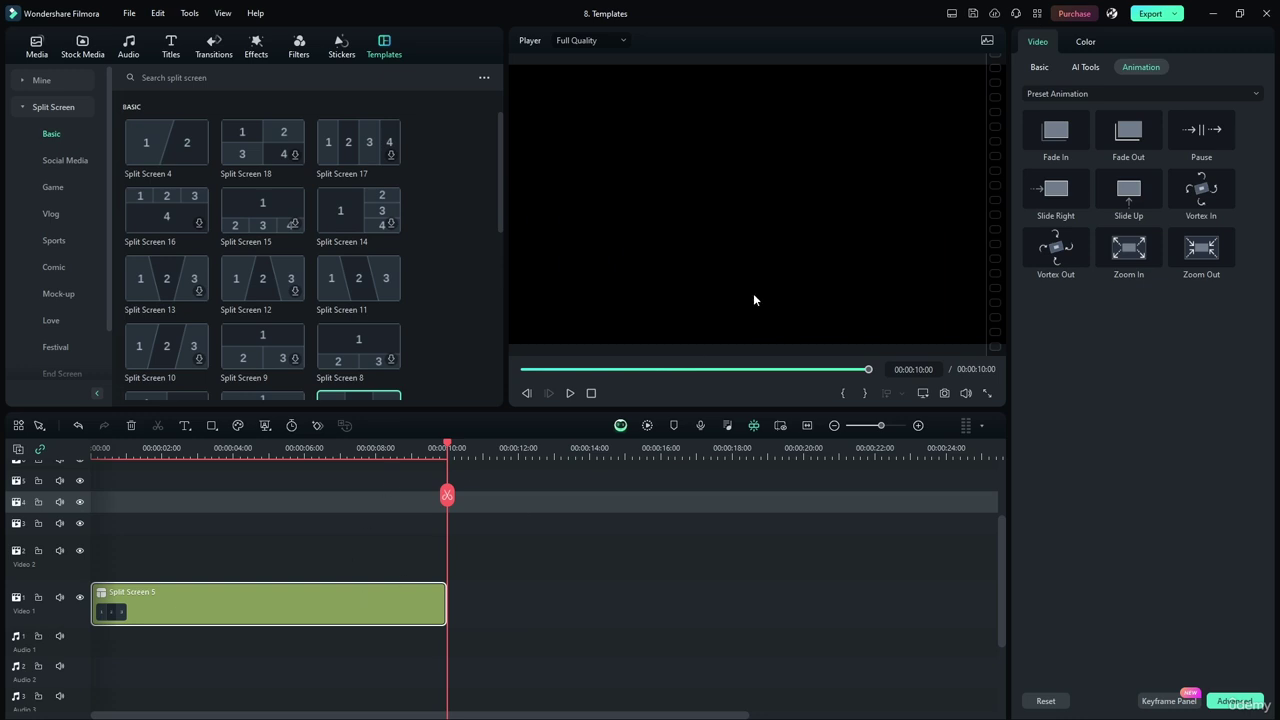
Open the split screen for advanced editing, fill area 2 with video 8544669 and reposition the clip to frame its subject
right_click(289, 620)
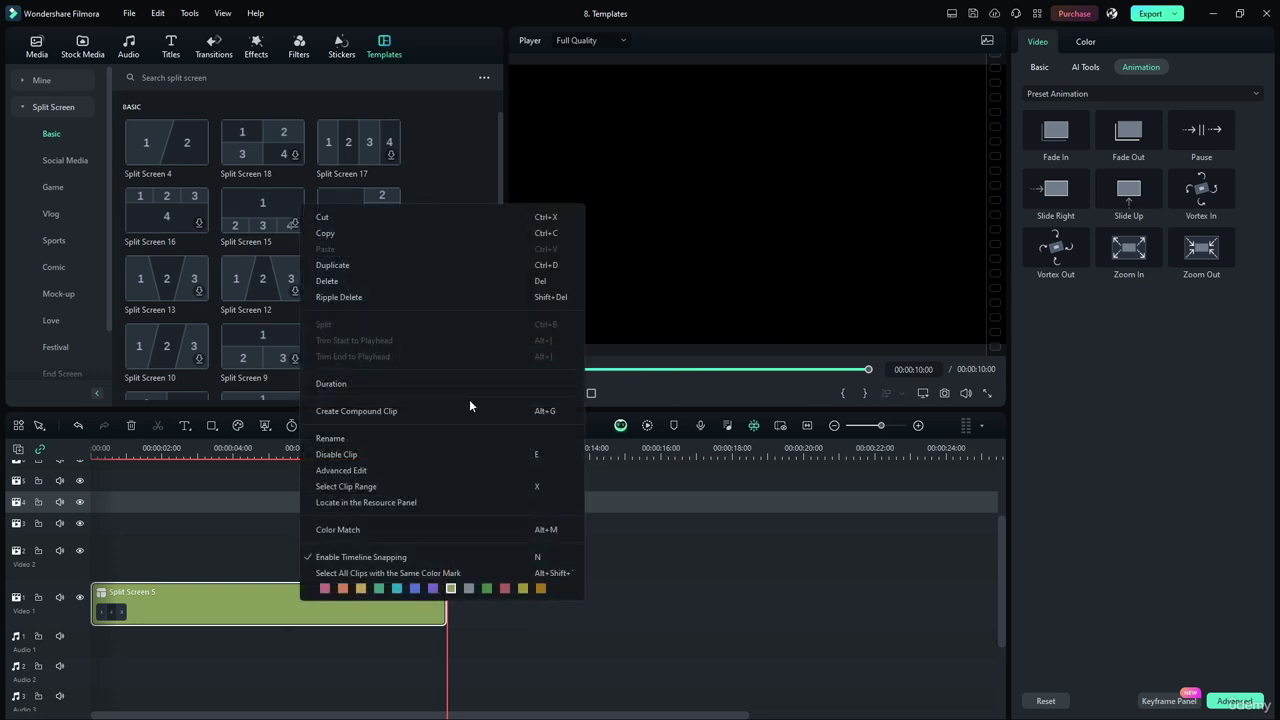
left_click(338, 471)
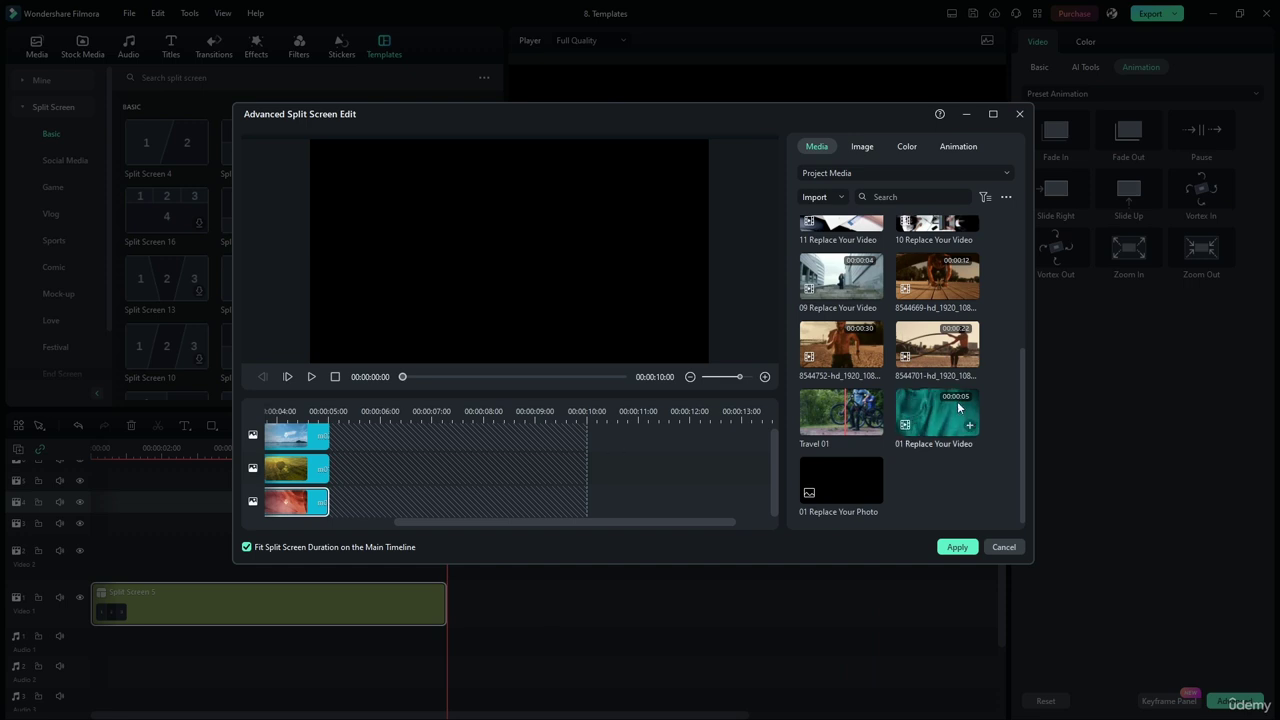
left_click_drag(937, 276, 310, 470)
left_click_drag(338, 410, 327, 410)
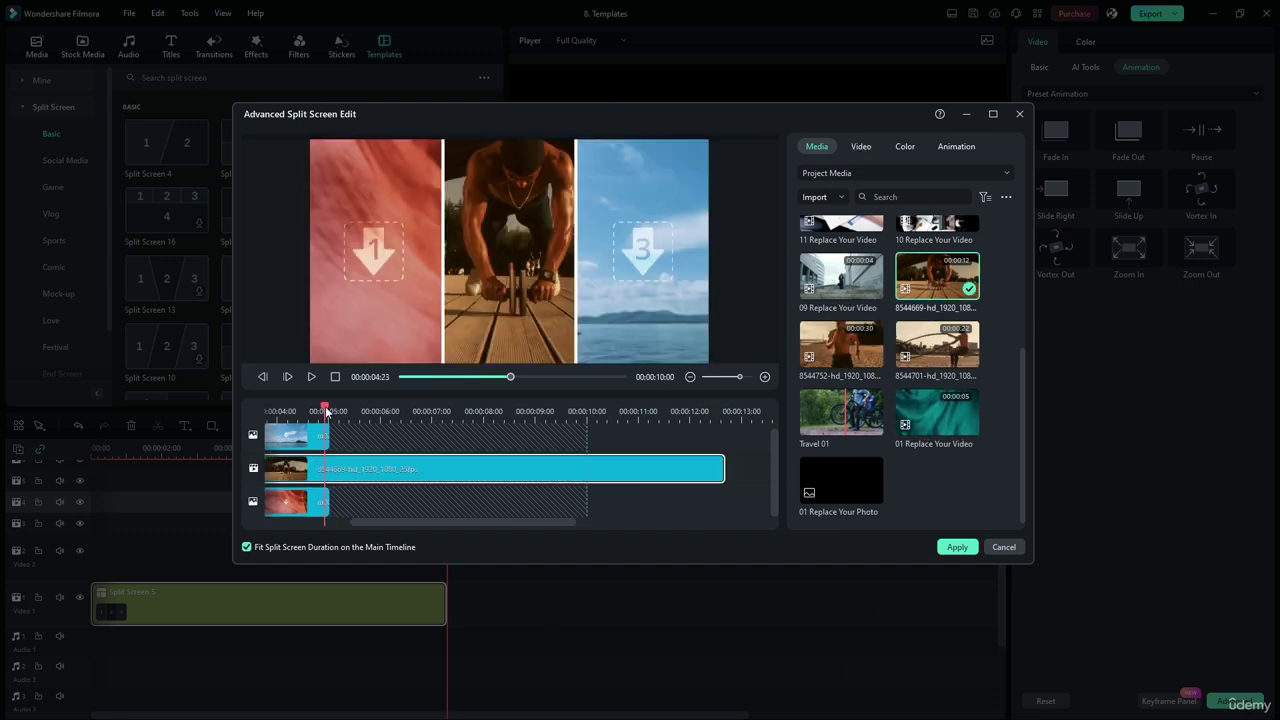
mouse_move(493, 287)
left_mouse_down()
mouse_move(505, 360)
mouse_move(500, 280)
left_mouse_up()
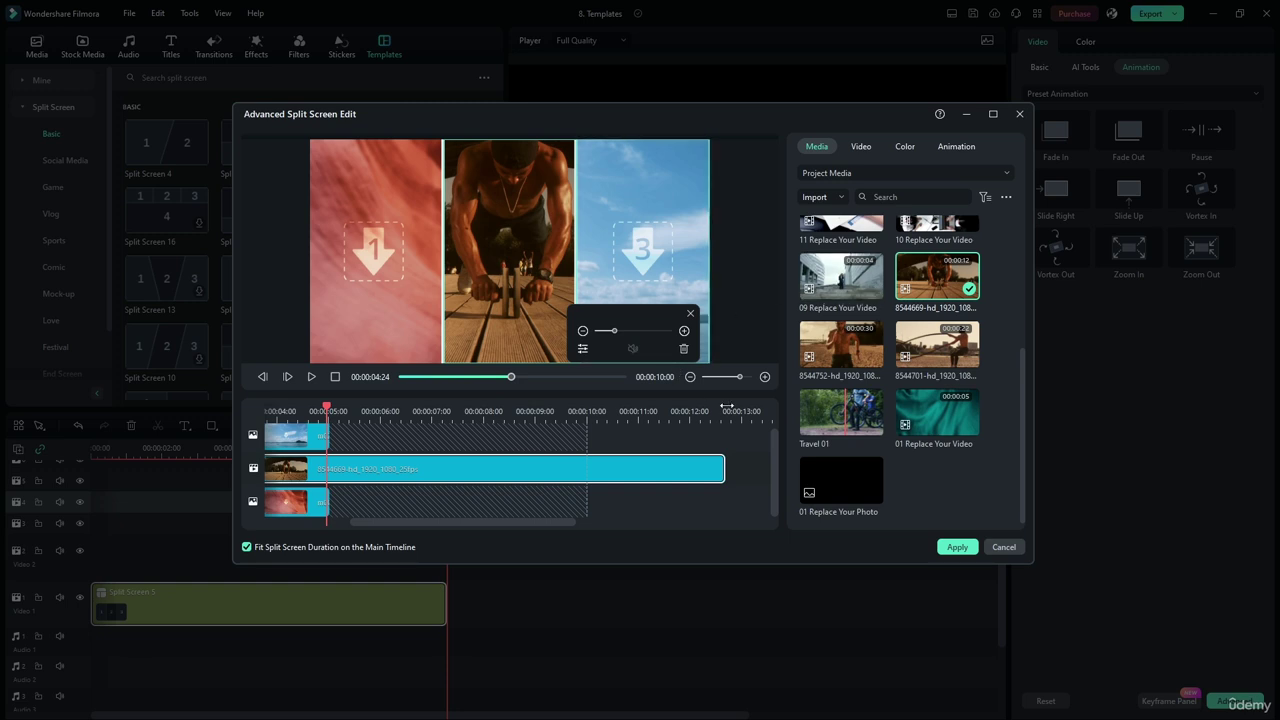
Fill area 1 with video 8544752 and area 3 with 8544701, reframe the subject in area 1, and apply the split screen edits
mouse_move(846, 354)
left_click_drag(846, 354, 360, 503)
left_click_drag(372, 278, 382, 279)
left_click_drag(935, 350, 322, 438)
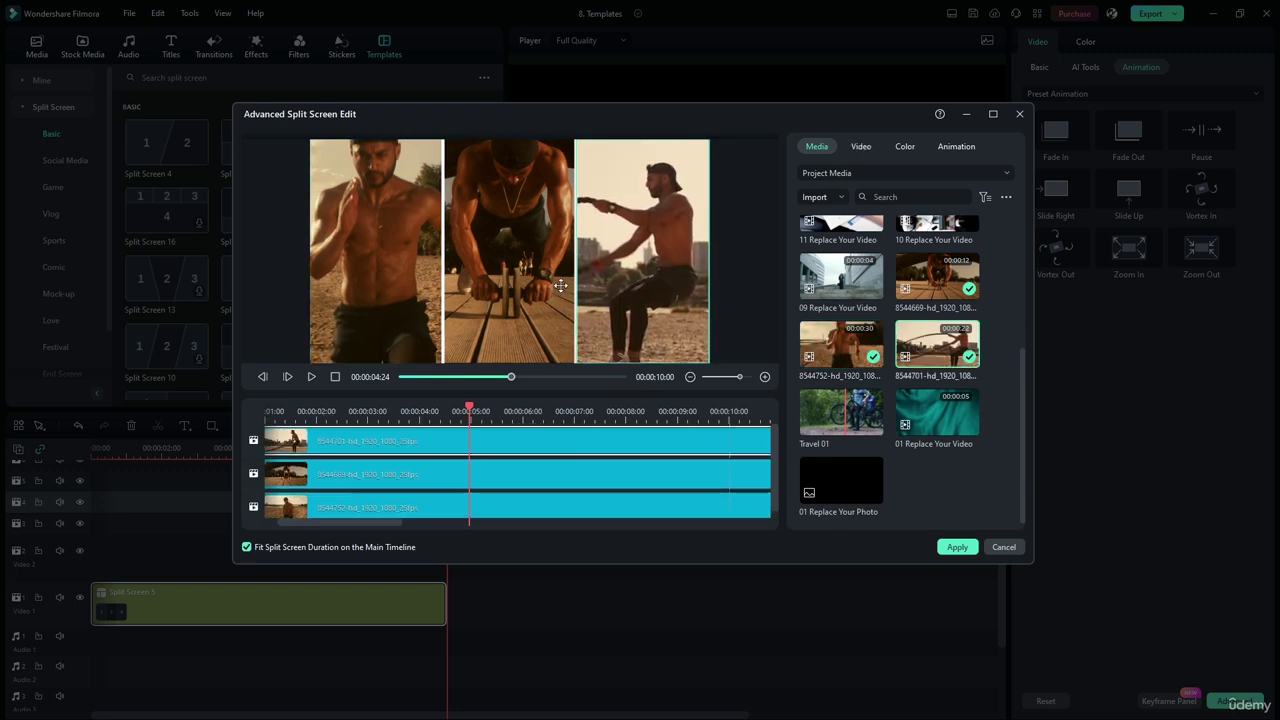
left_click(613, 296)
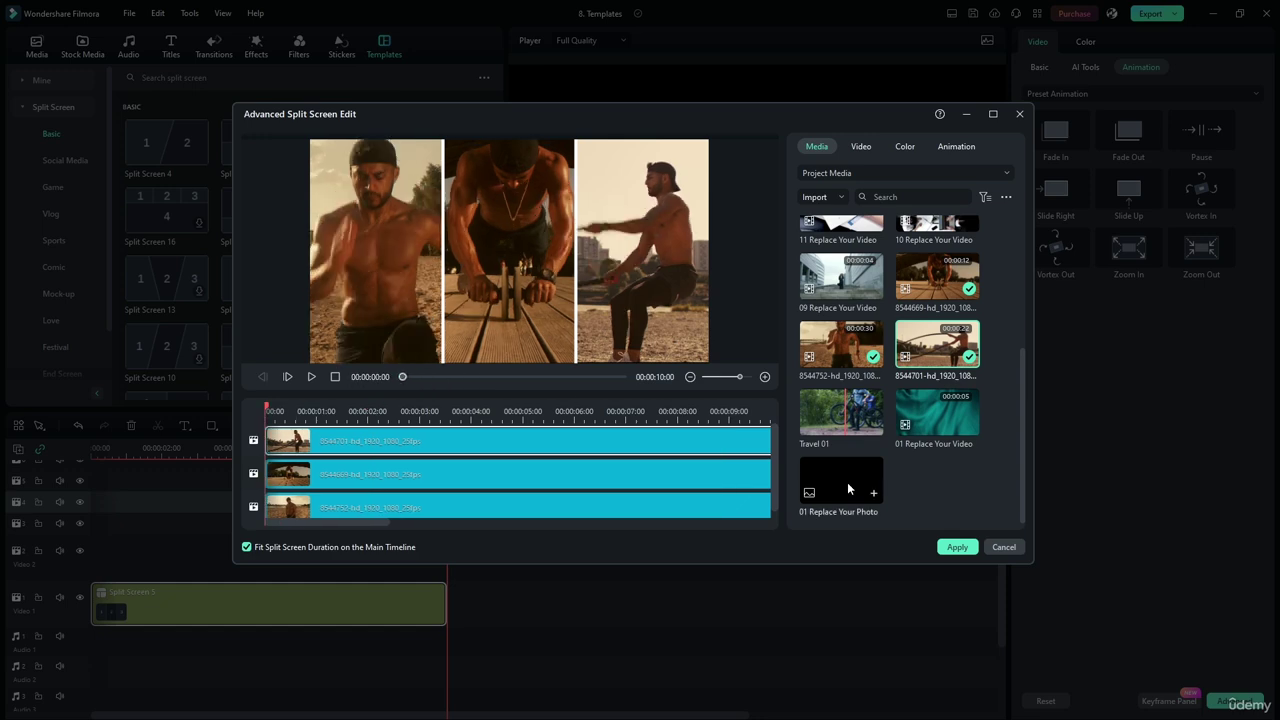
left_click(957, 547)
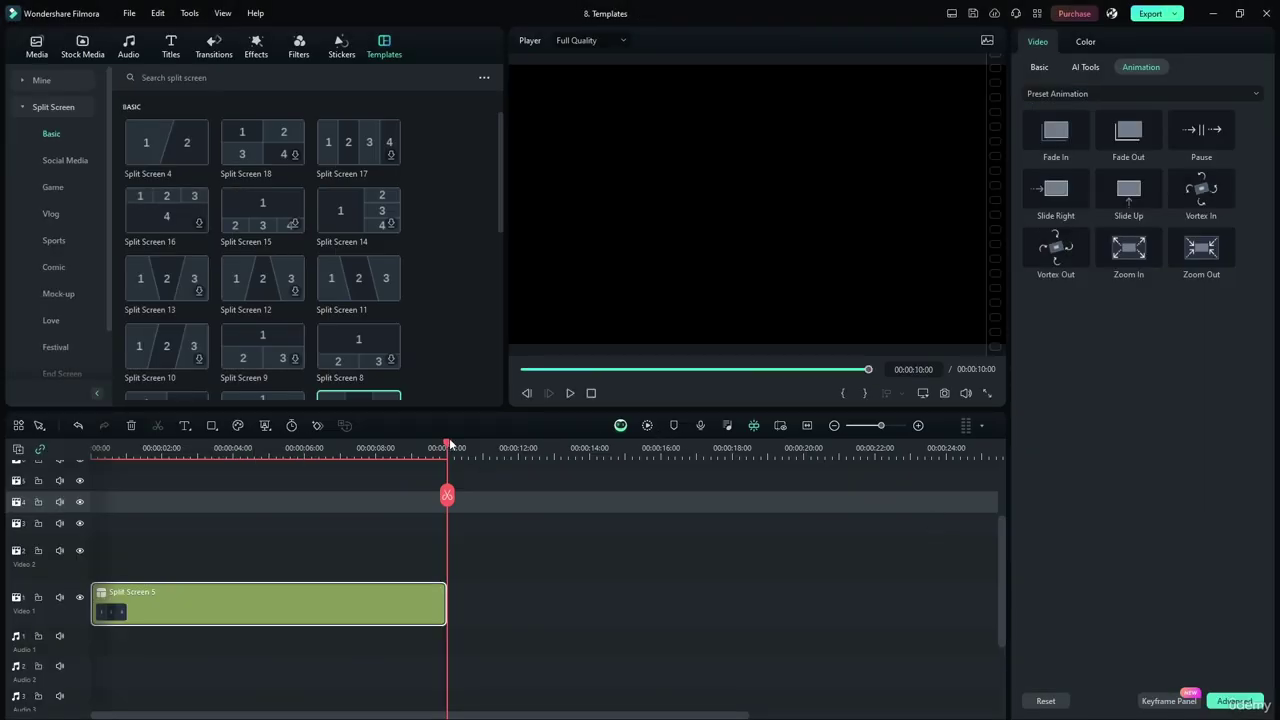
Play the extended Split Screen 5 clip from its start to review the three filled areas
left_click_drag(450, 444, 45, 436)
key("space")
right_click(602, 557)
left_click(515, 545)
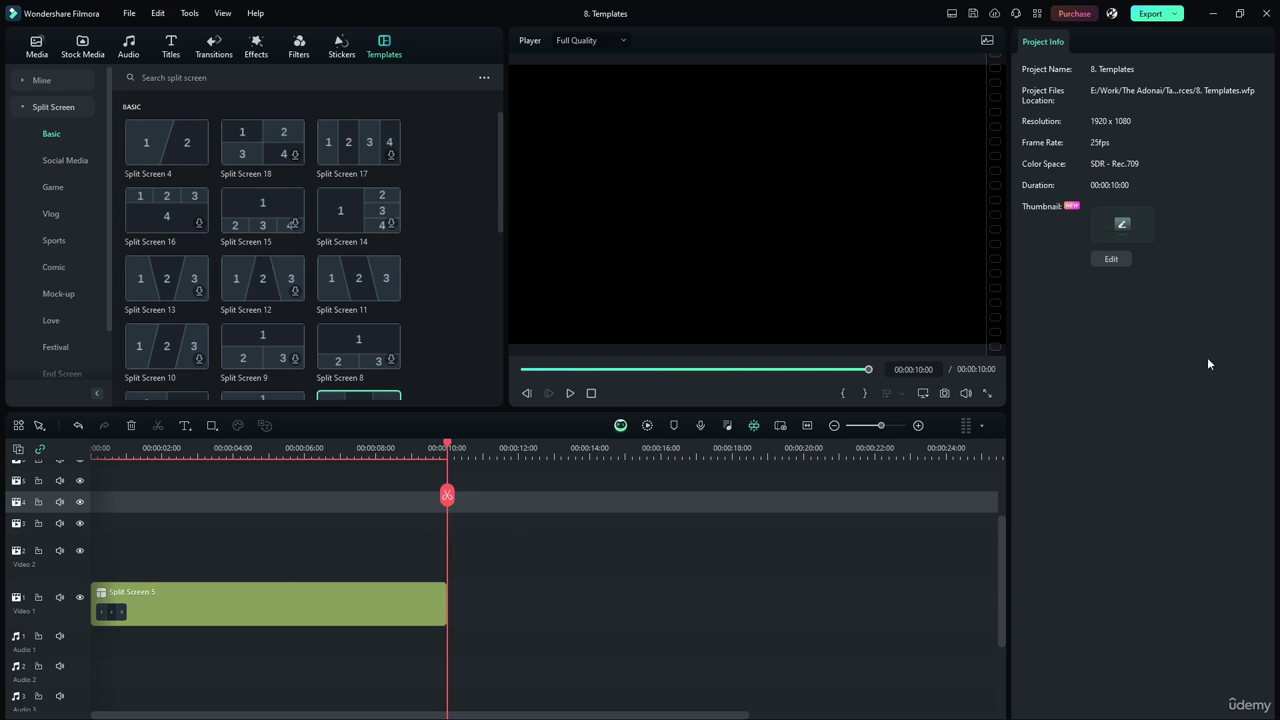
left_click(18, 78)
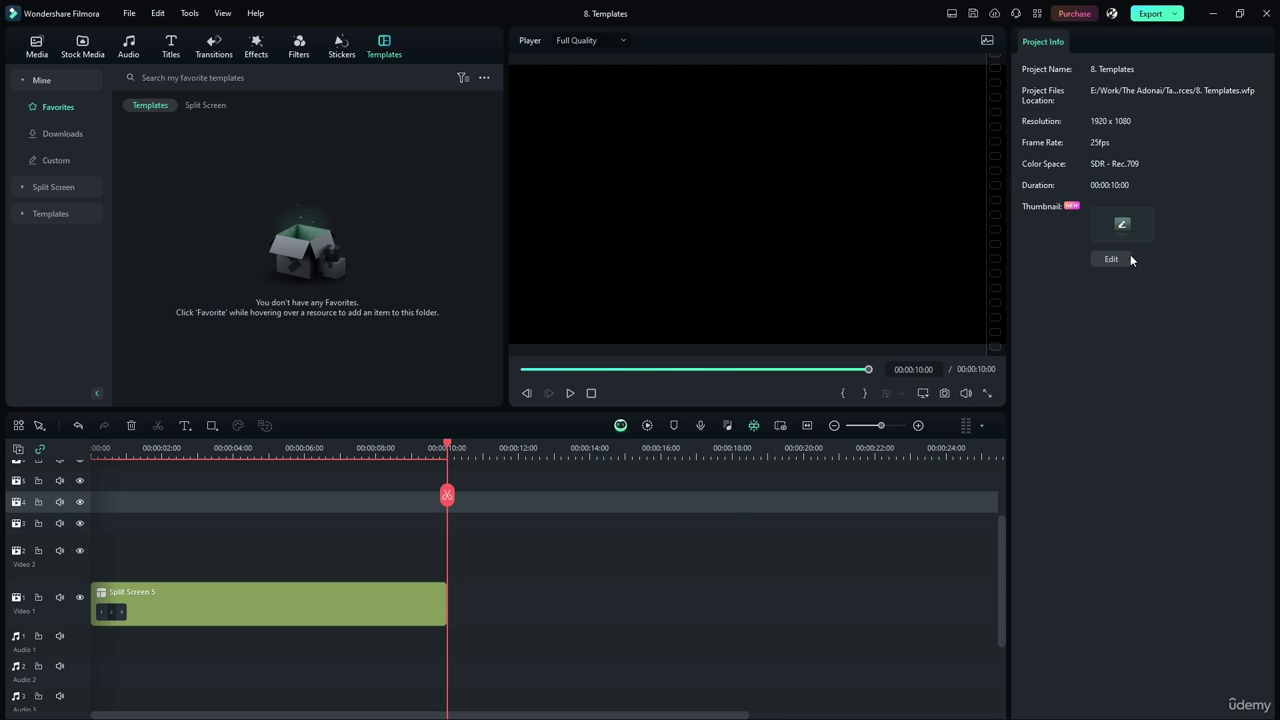
left_click(291, 613)
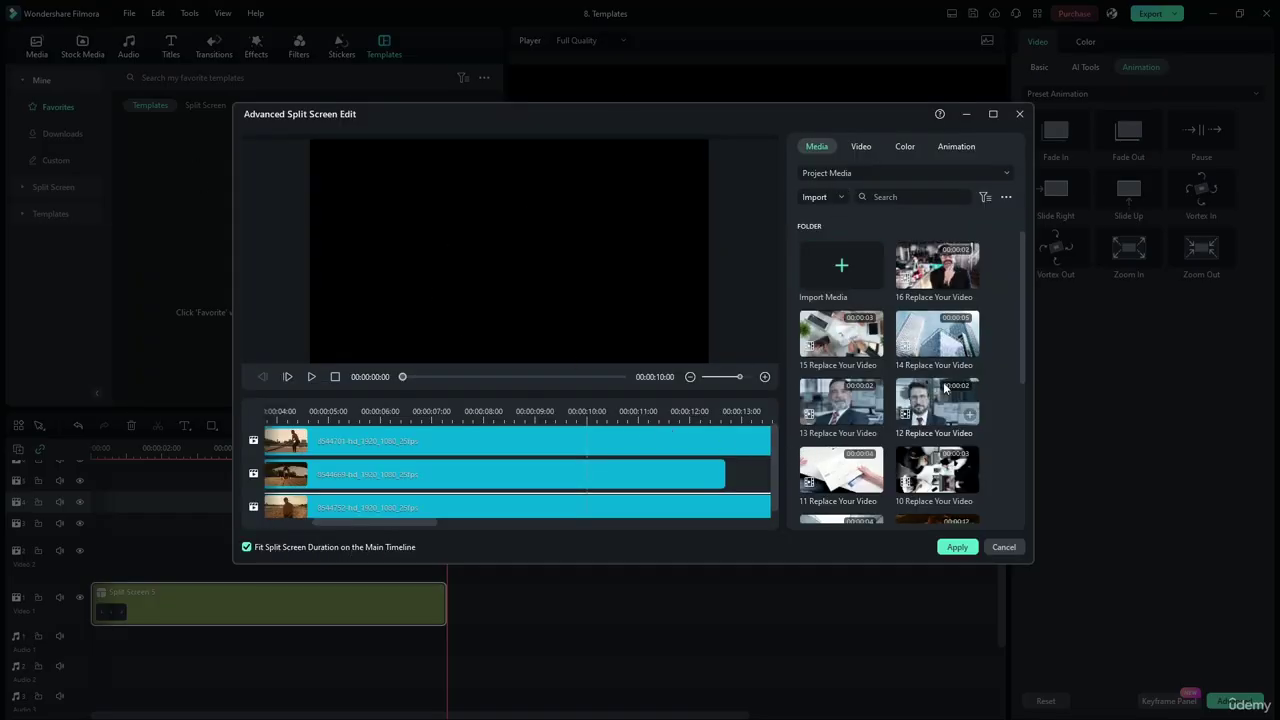
scroll(940, 420, "down", 5)
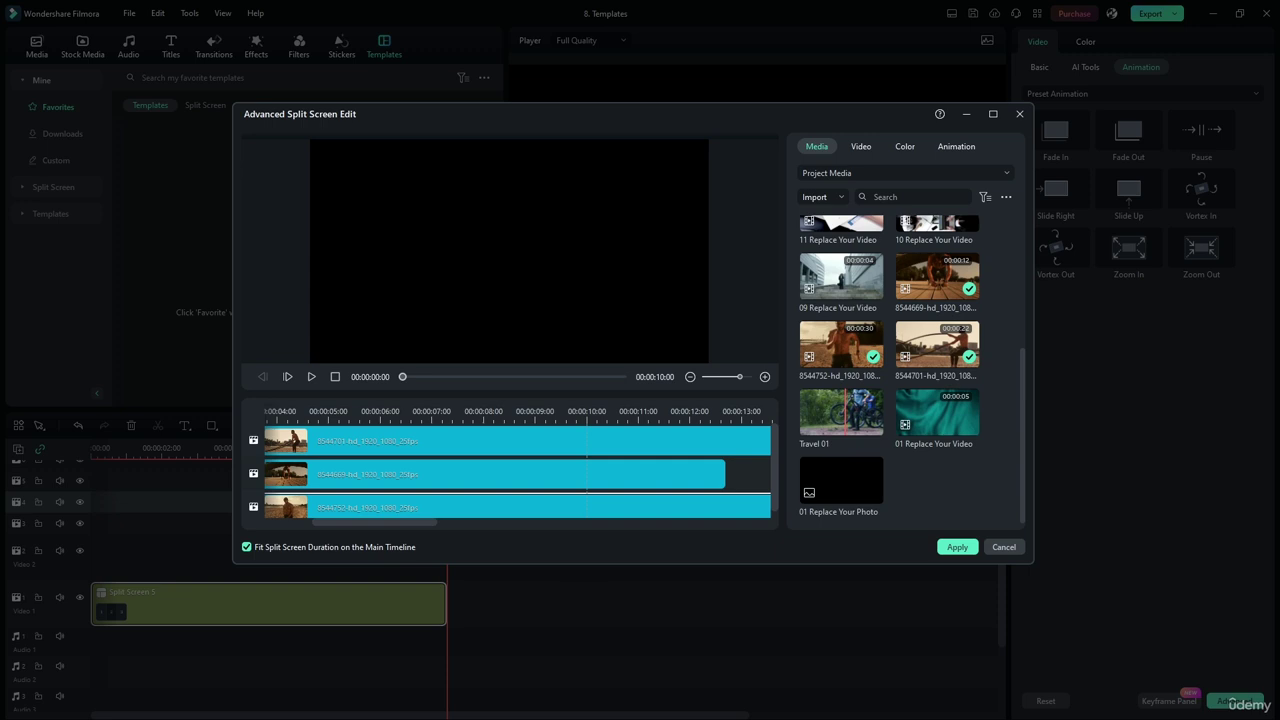
left_click(1004, 547)
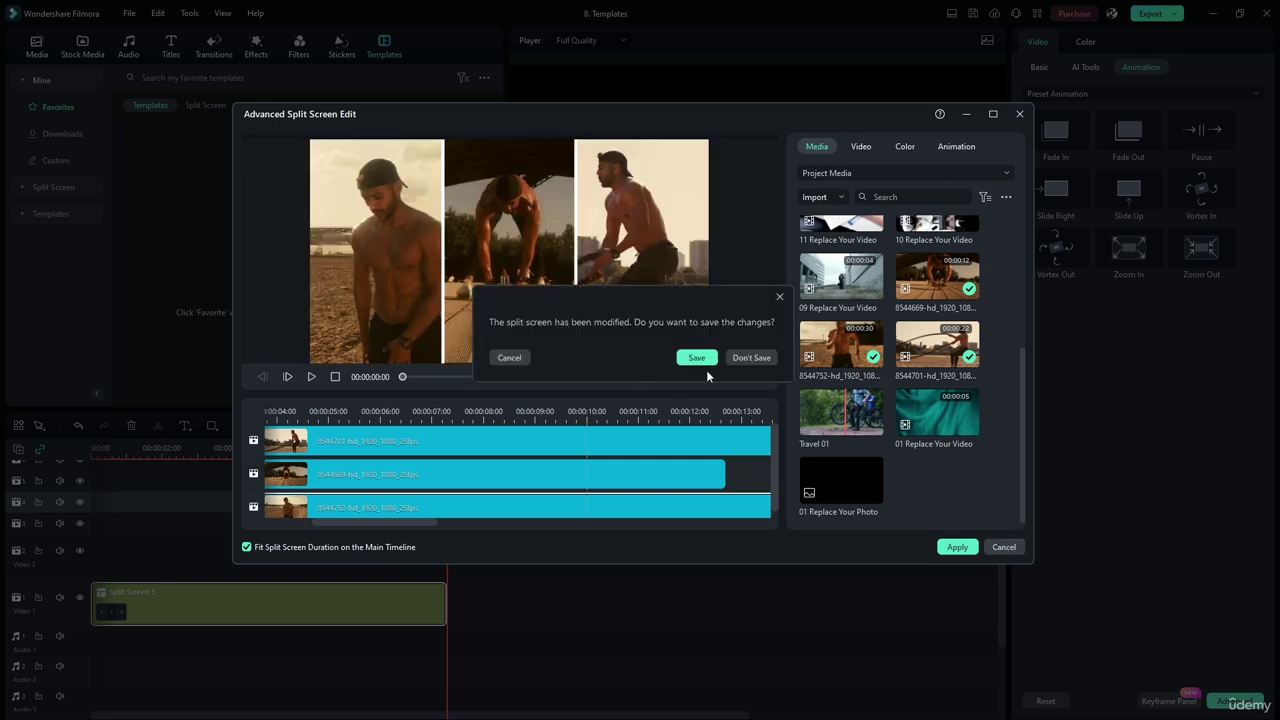
left_click(743, 358)
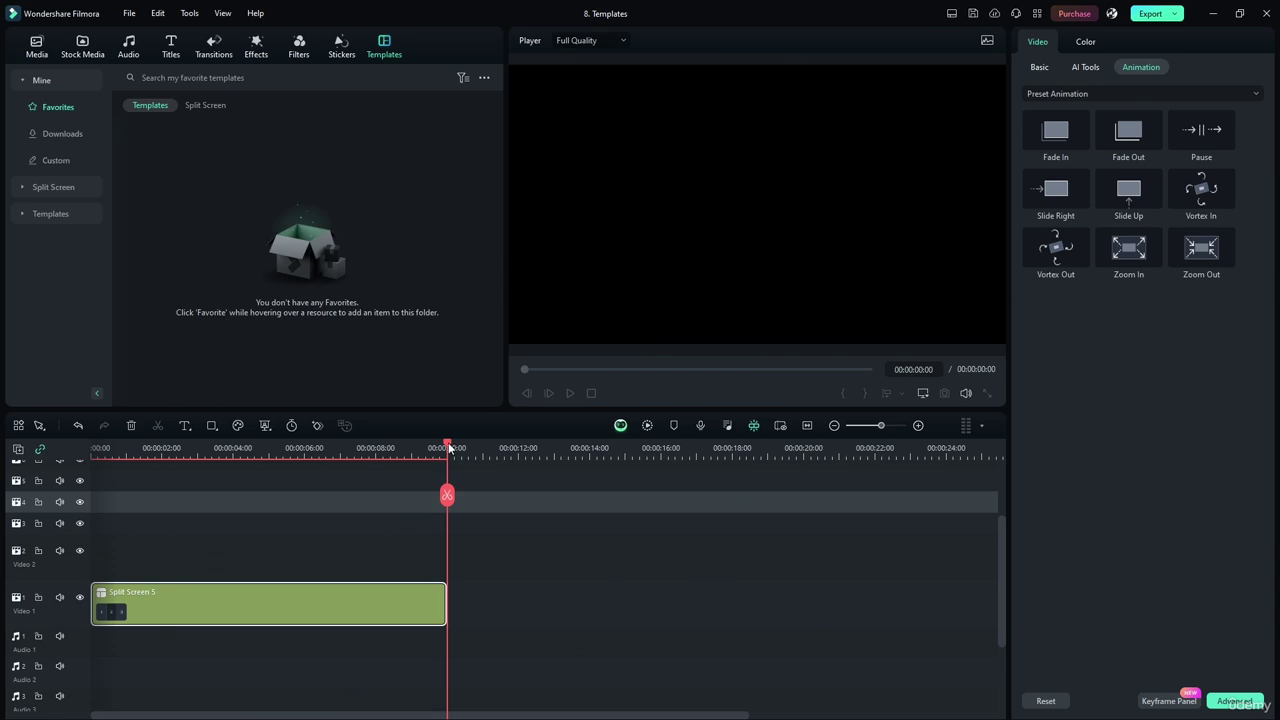
With the playhead at 00:00:04:14, save the project as the template "8. Templates" and show it among the custom templates
left_click_drag(278, 448, 253, 448)
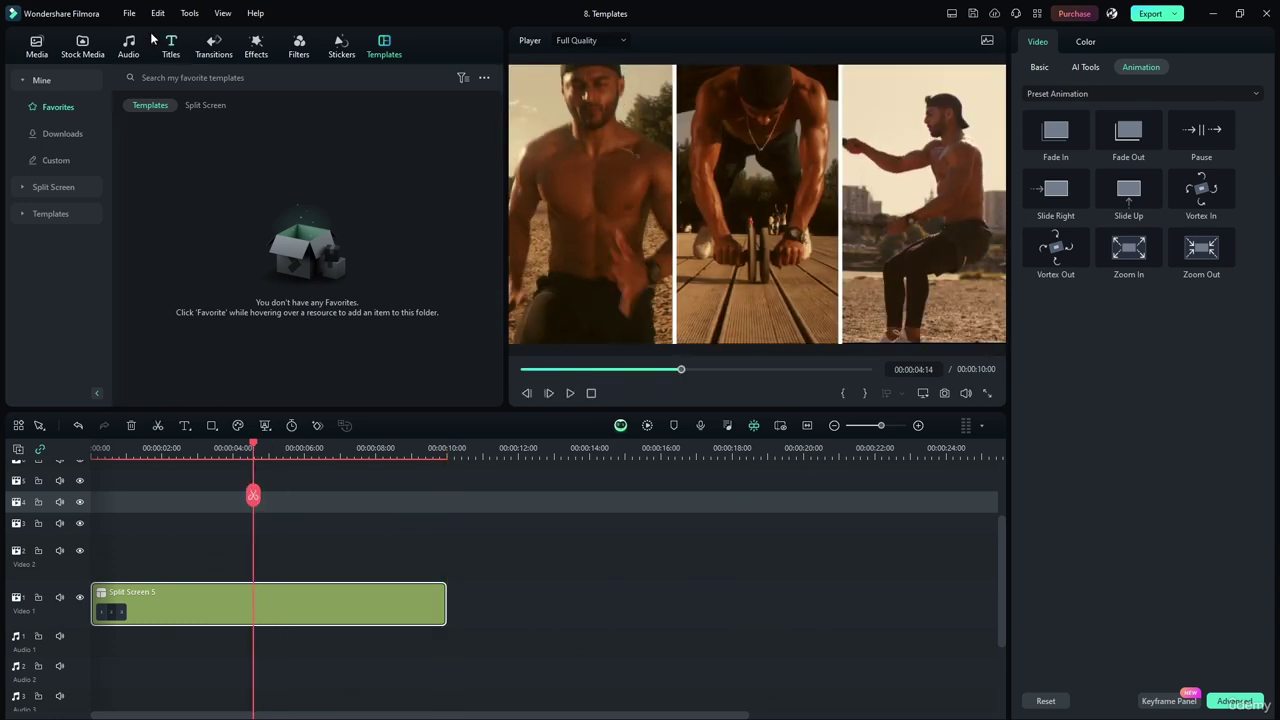
left_click(125, 13)
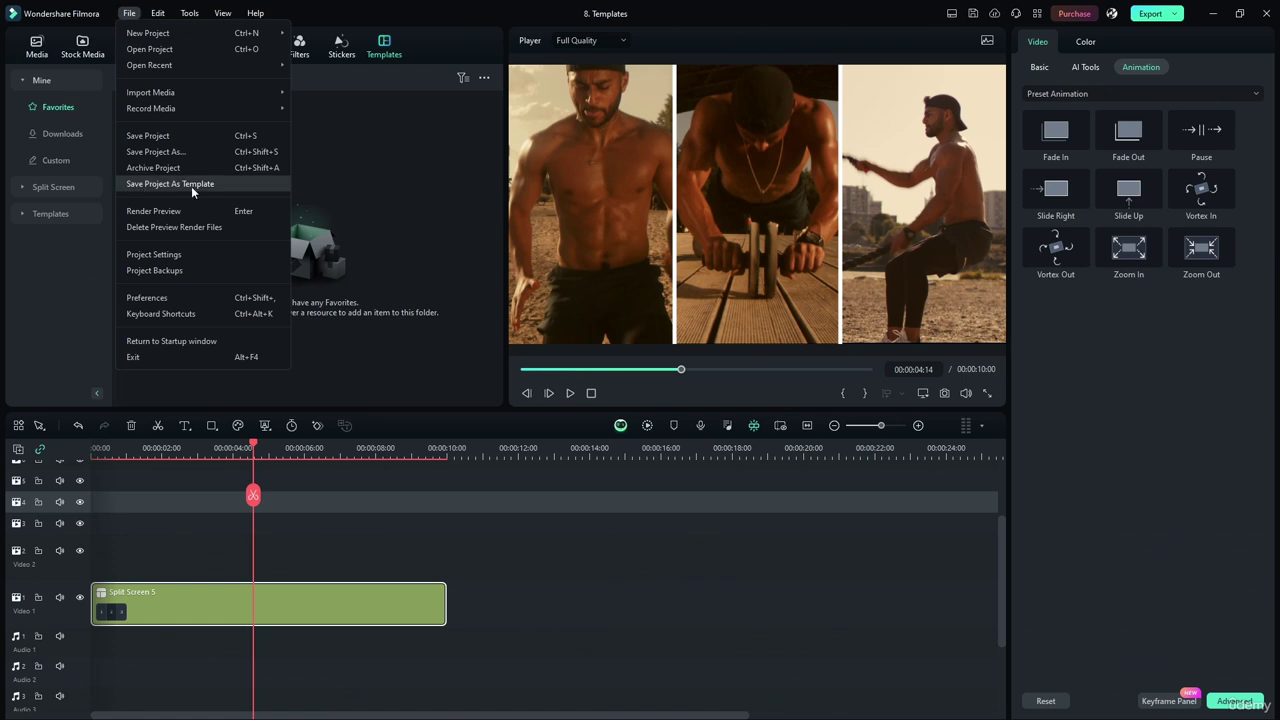
left_click(398, 192)
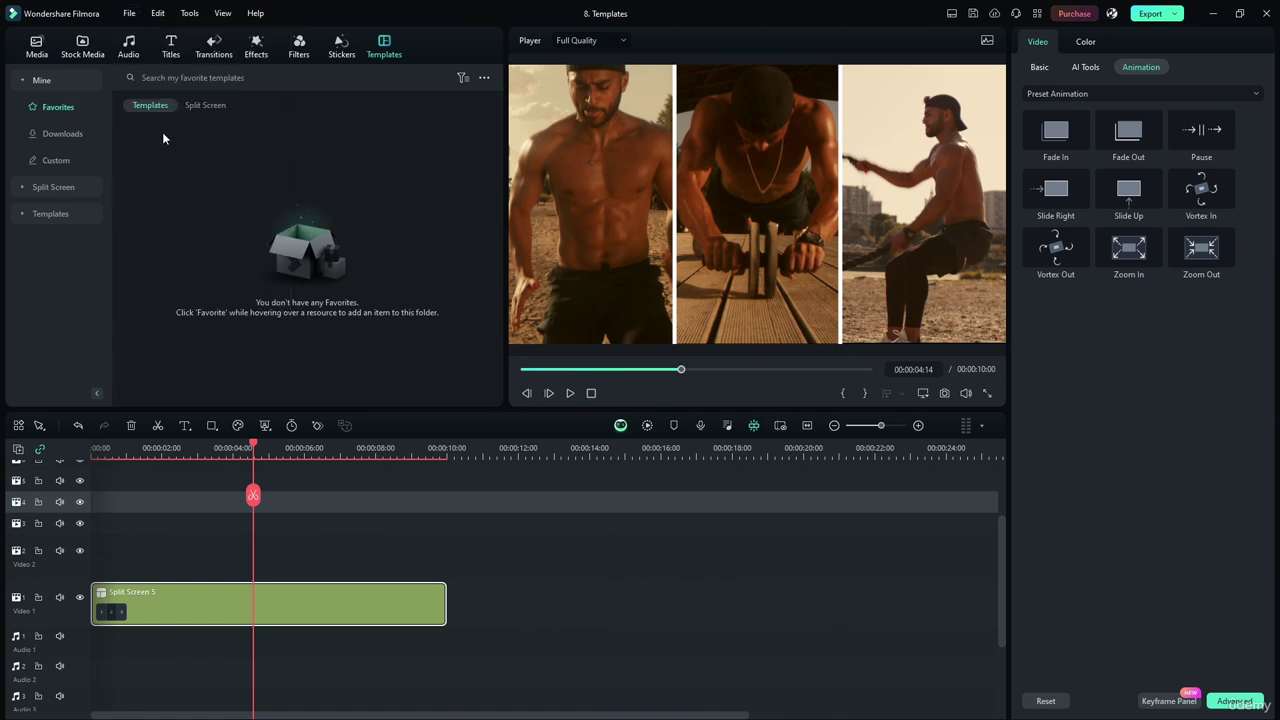
left_click(48, 157)
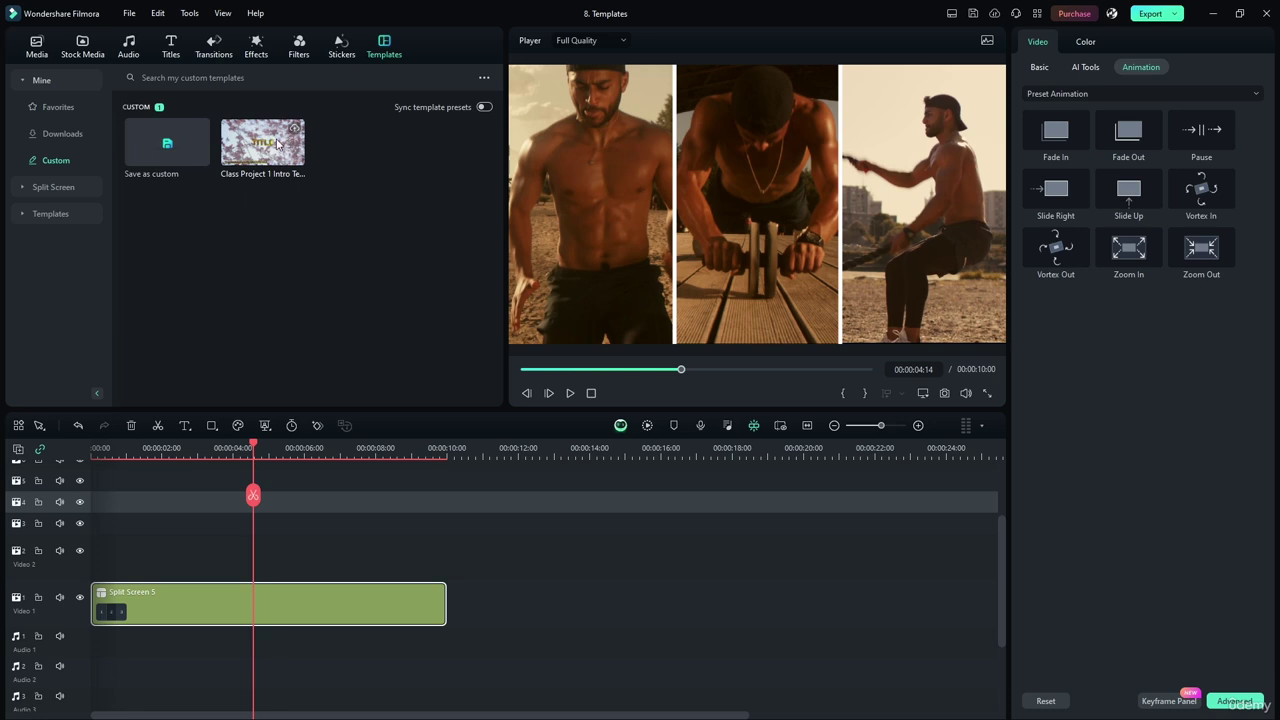
left_click(56, 107)
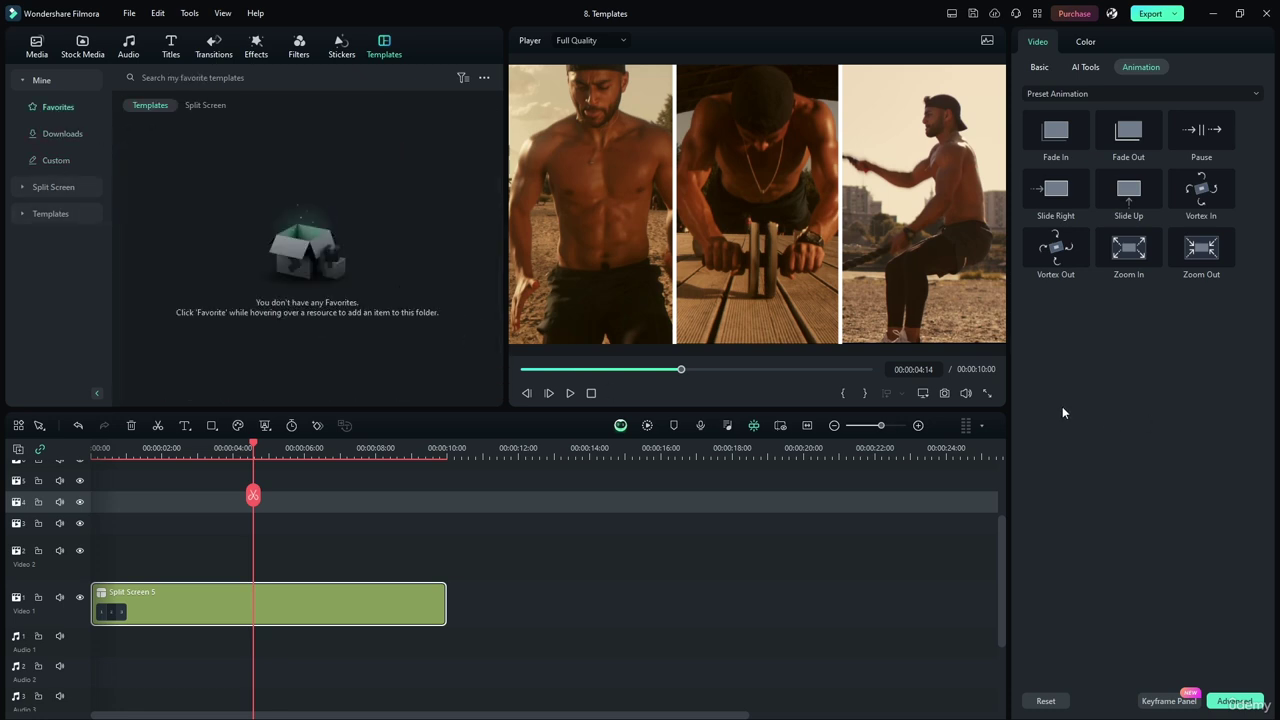
left_click(56, 160)
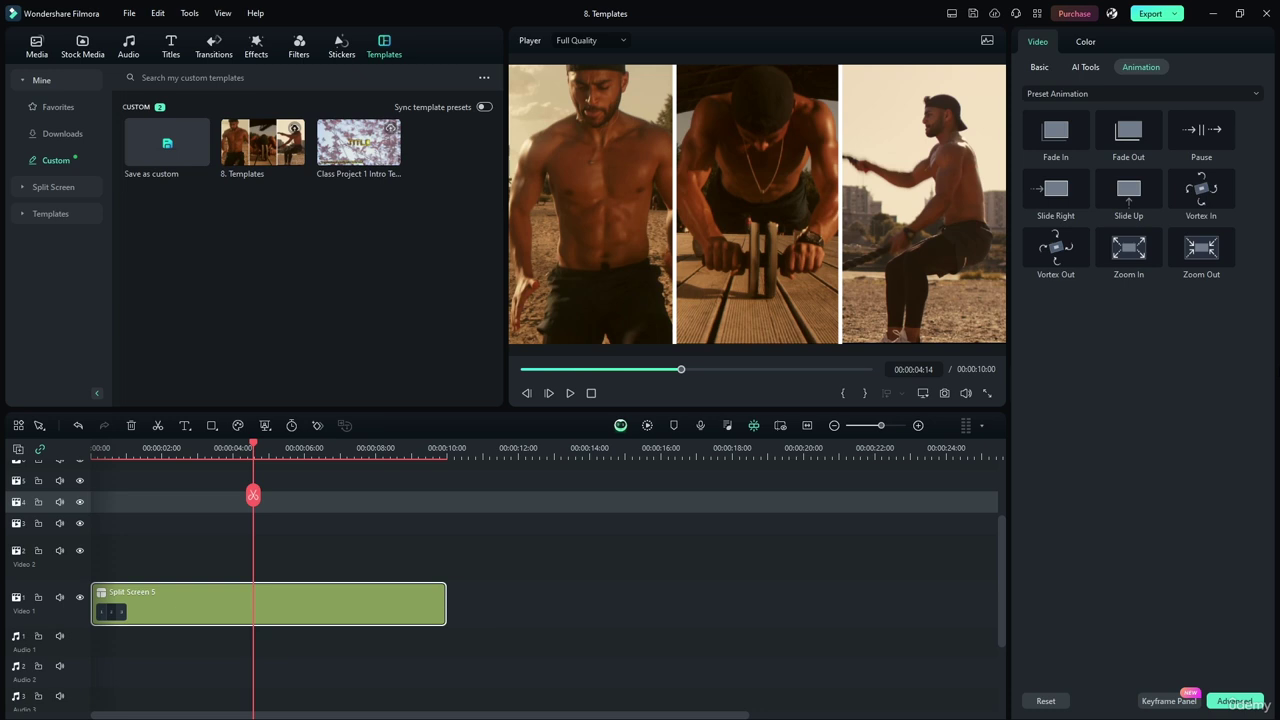
Add the custom template "8. Templates" to the start of the emptied timeline and scrub through it to 00:00:02:11
left_click(250, 150)
left_click_drag(262, 140, 497, 611)
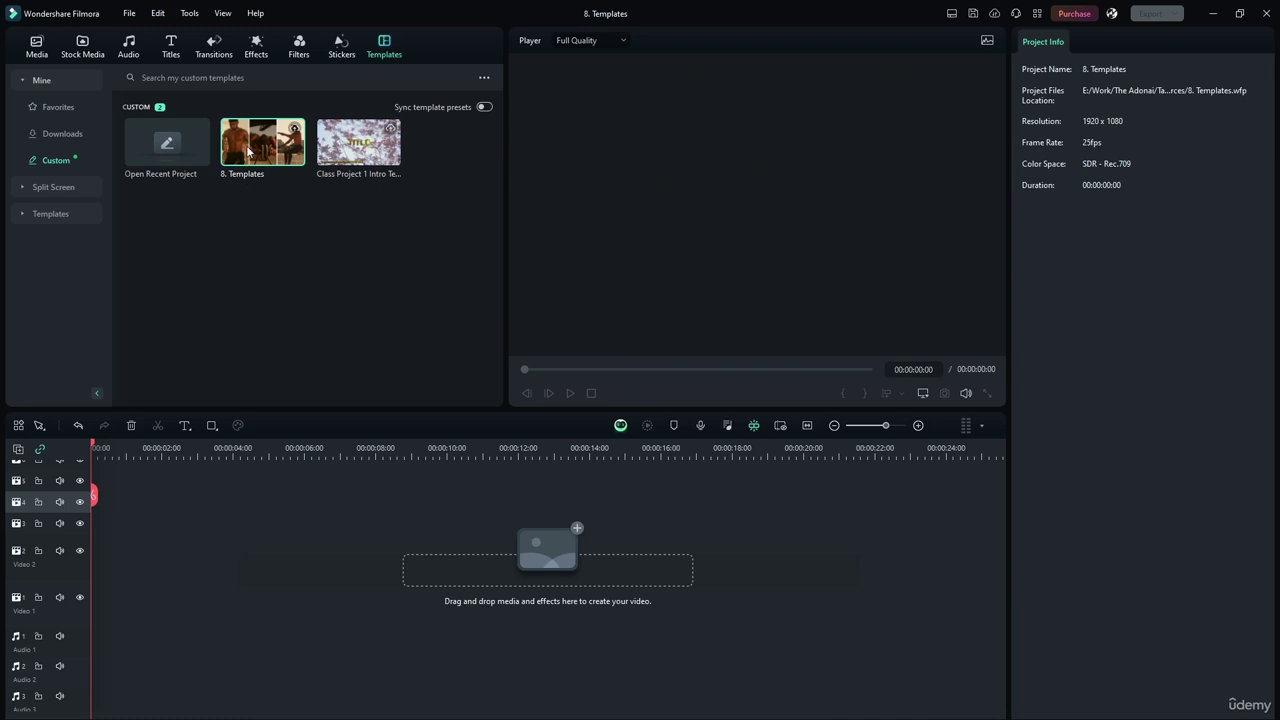
left_click_drag(248, 151, 96, 592)
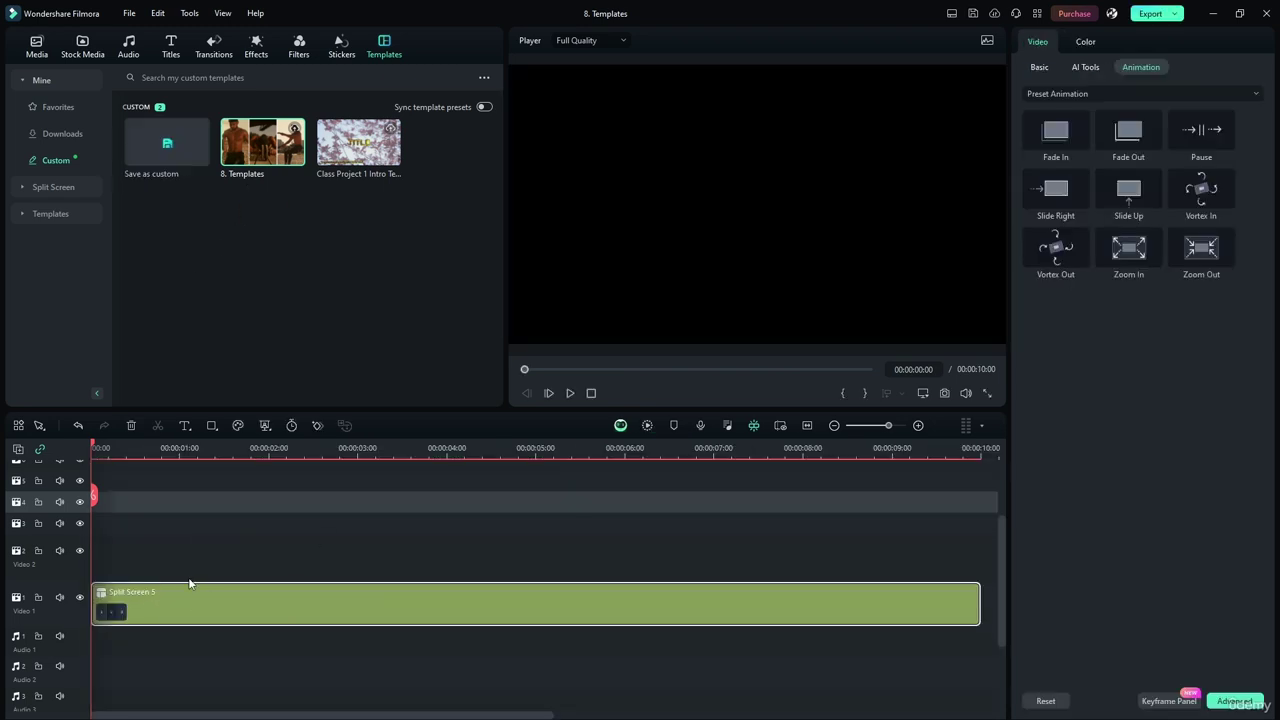
left_click_drag(95, 447, 308, 481)
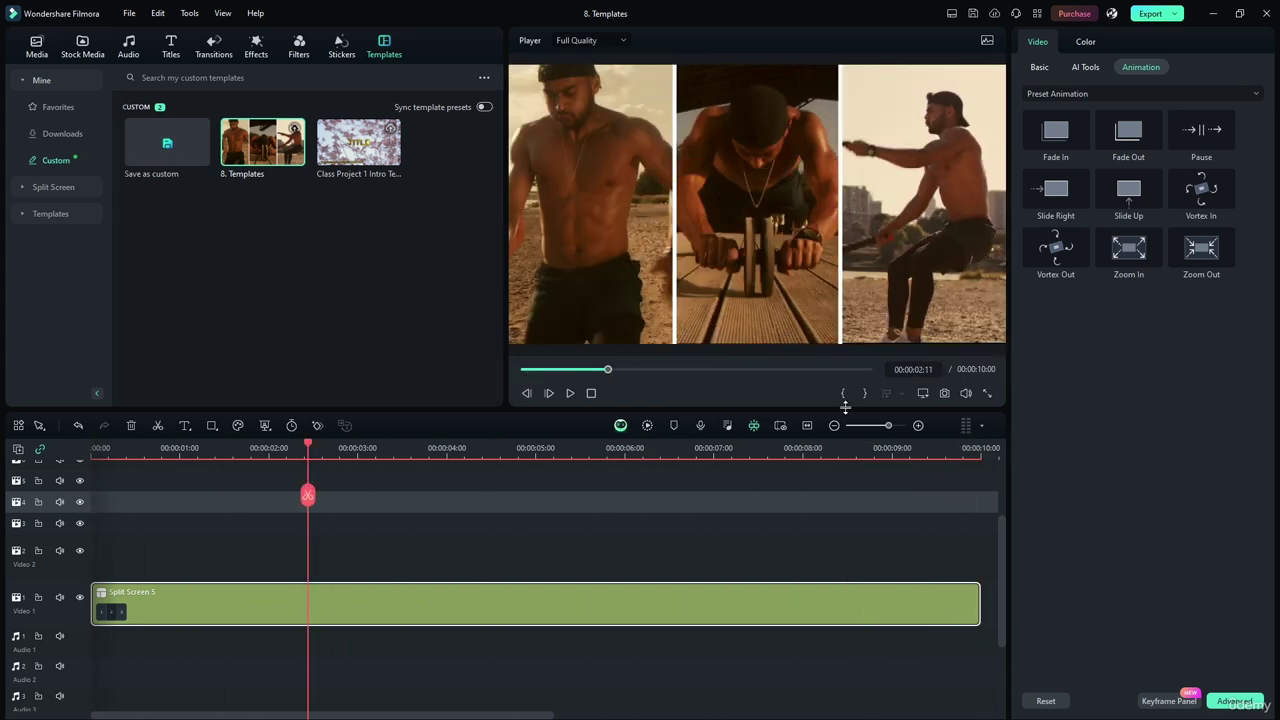
Delete the Split Screen 5 clip from the timeline and the custom template "8. Templates" from the library
key("Delete")
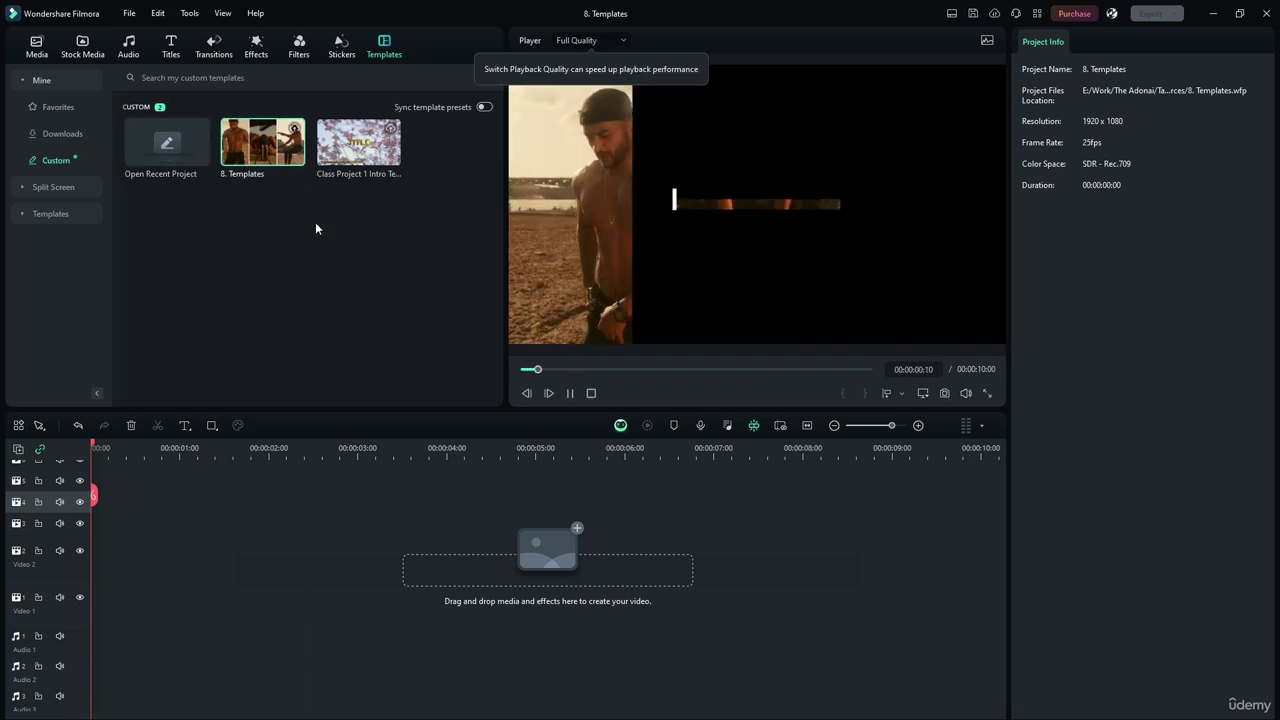
key("Delete")
left_click(706, 374)
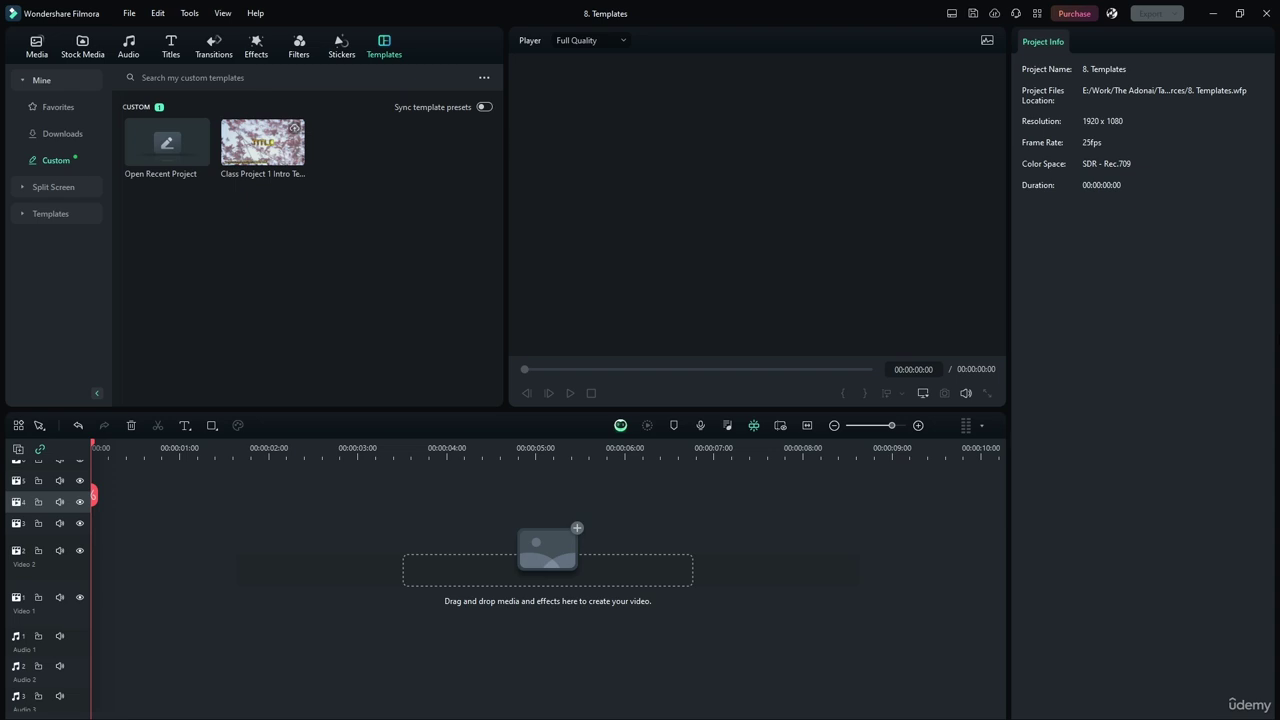
Undo the deletion of the Split Screen 5 clip on the timeline
key("ctrl+z")
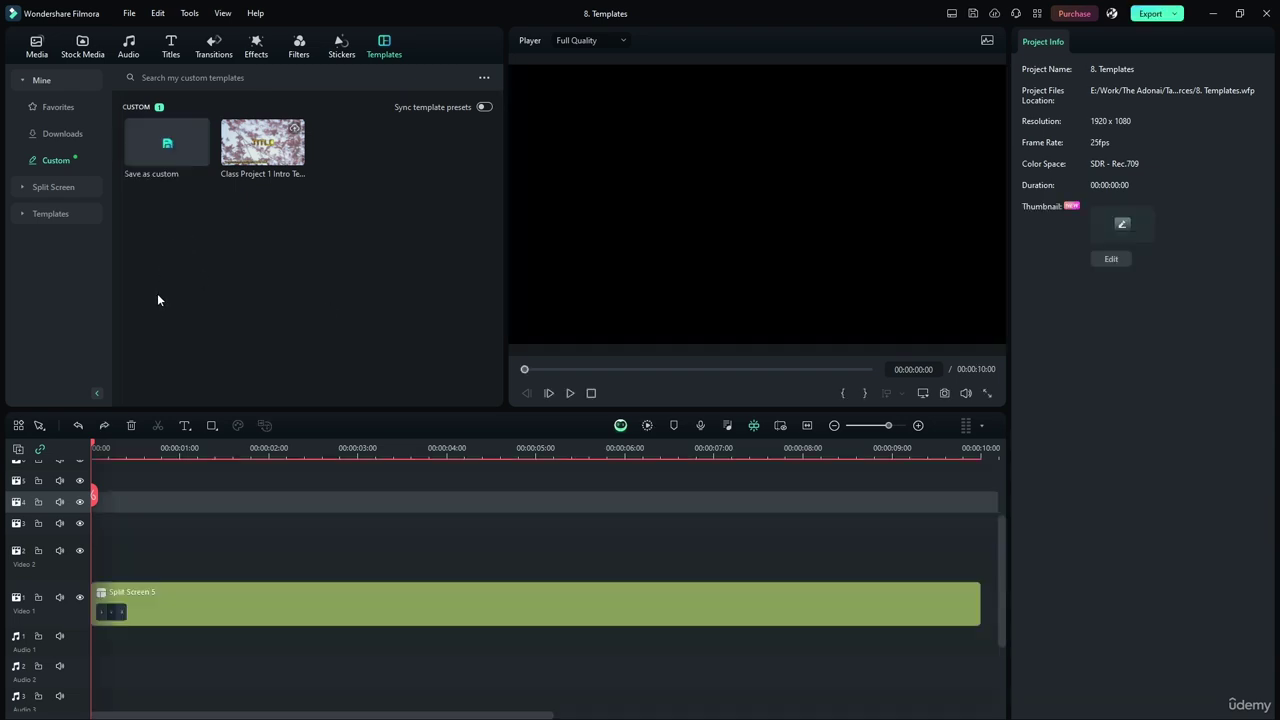
key("ctrl+y")
key("ctrl+z")
Play the restored Split Screen 5 clip from 00:00:02:23 and pause it at 00:00:05:01
left_click(150, 448)
scroll(150, 448, "up", 4)
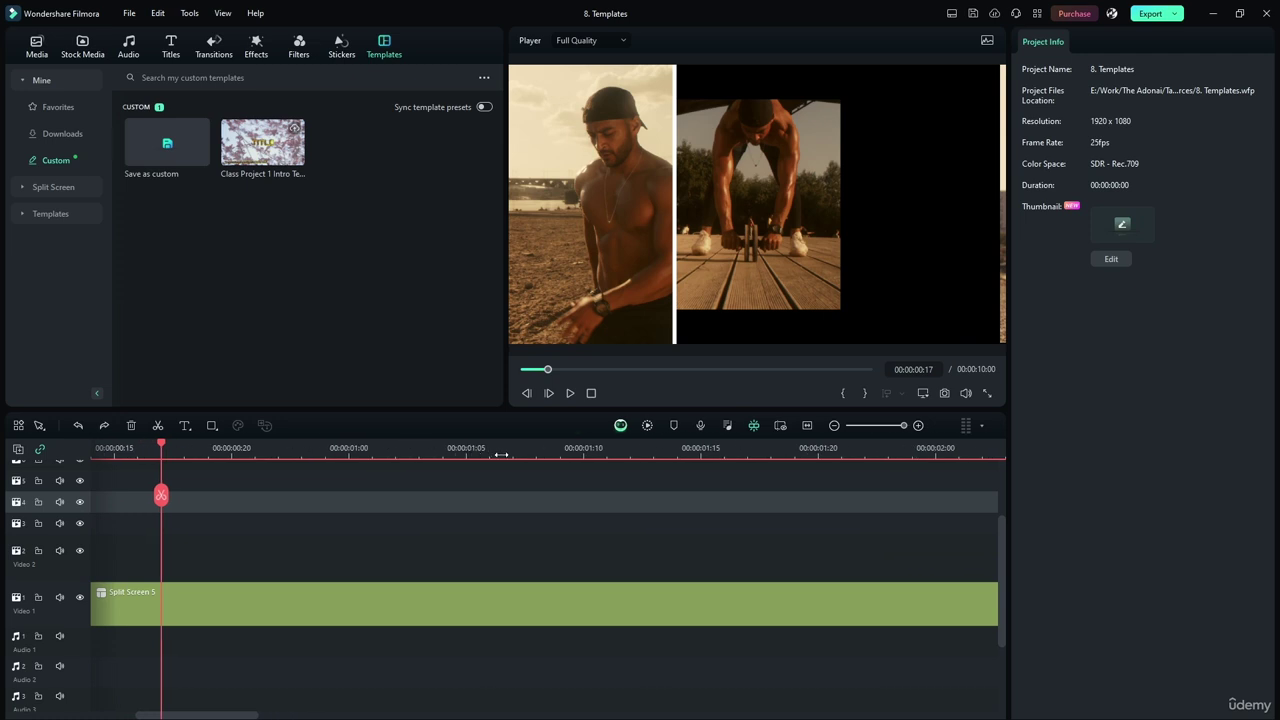
scroll(794, 438, "down", 5)
left_click(351, 448)
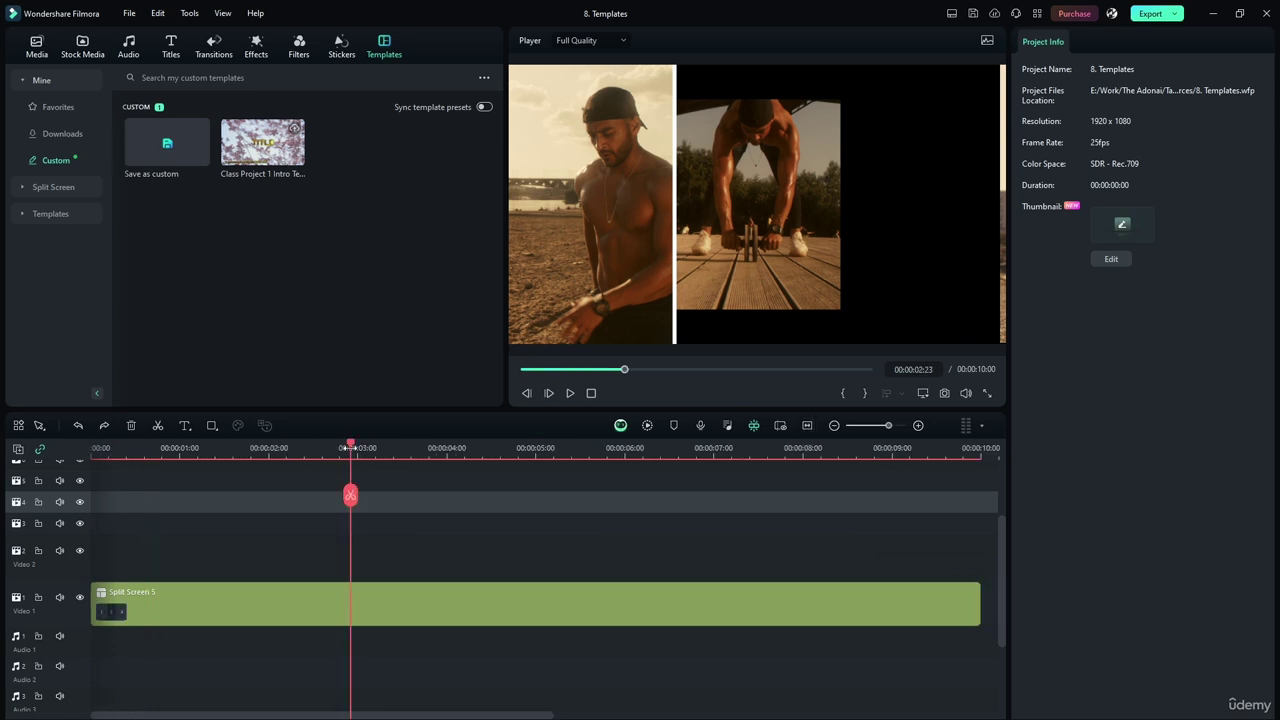
left_click(569, 393)
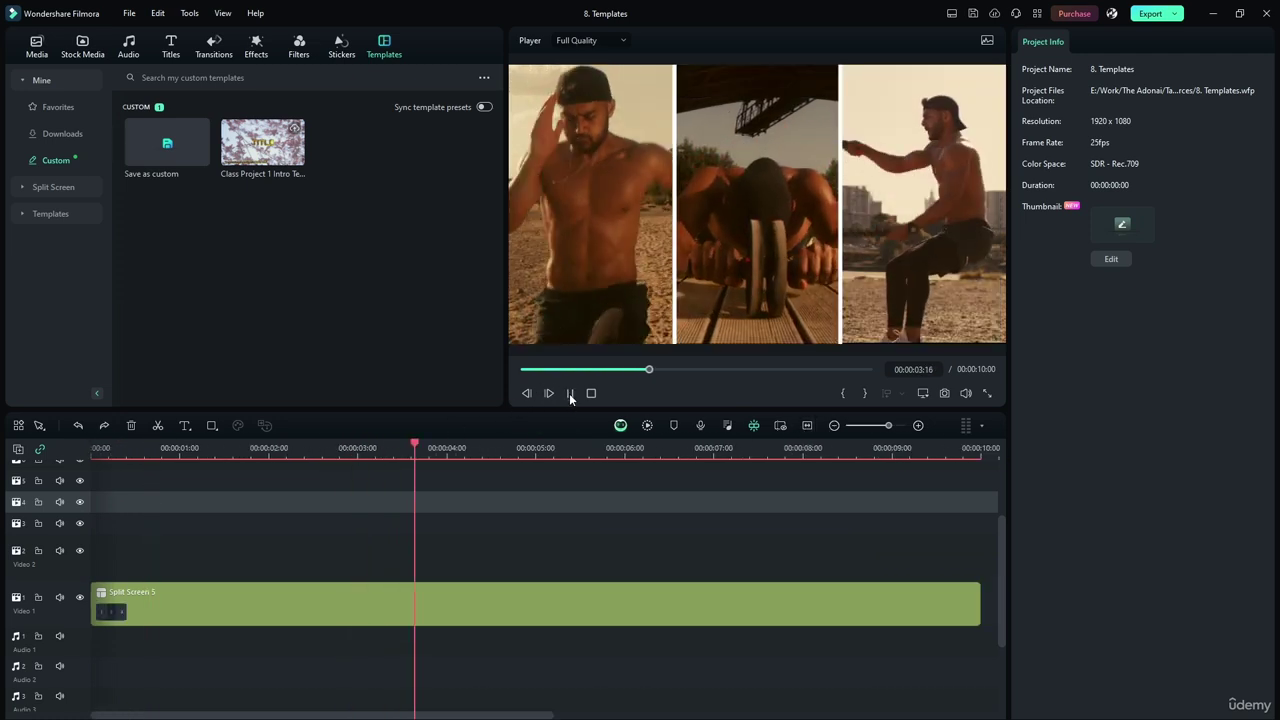
key("space")
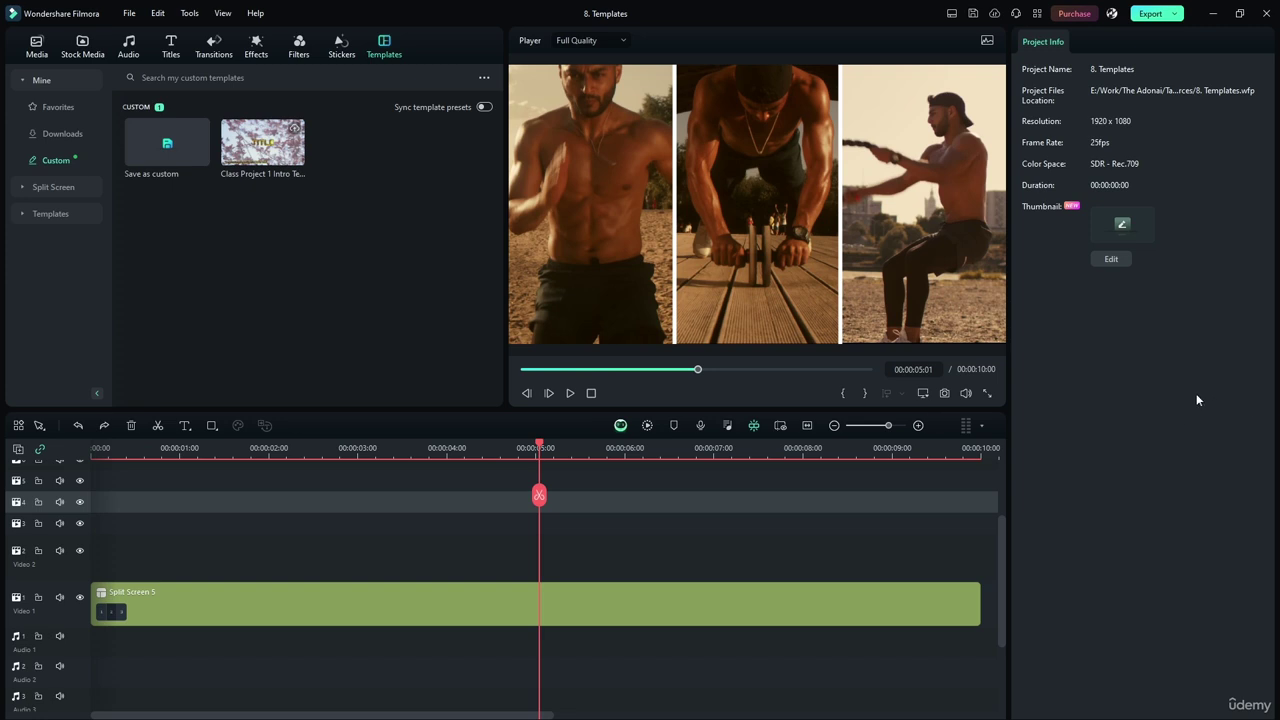